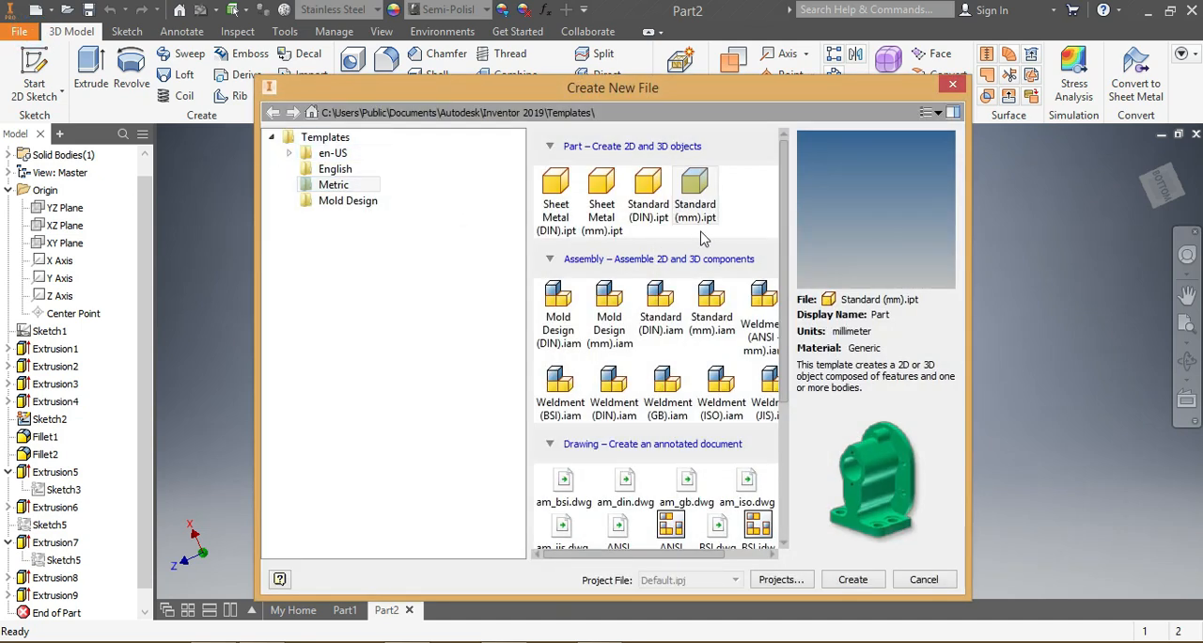
# Step: Create a new part from the metric Standard (mm).ipt template
pyautogui.click(852, 579)
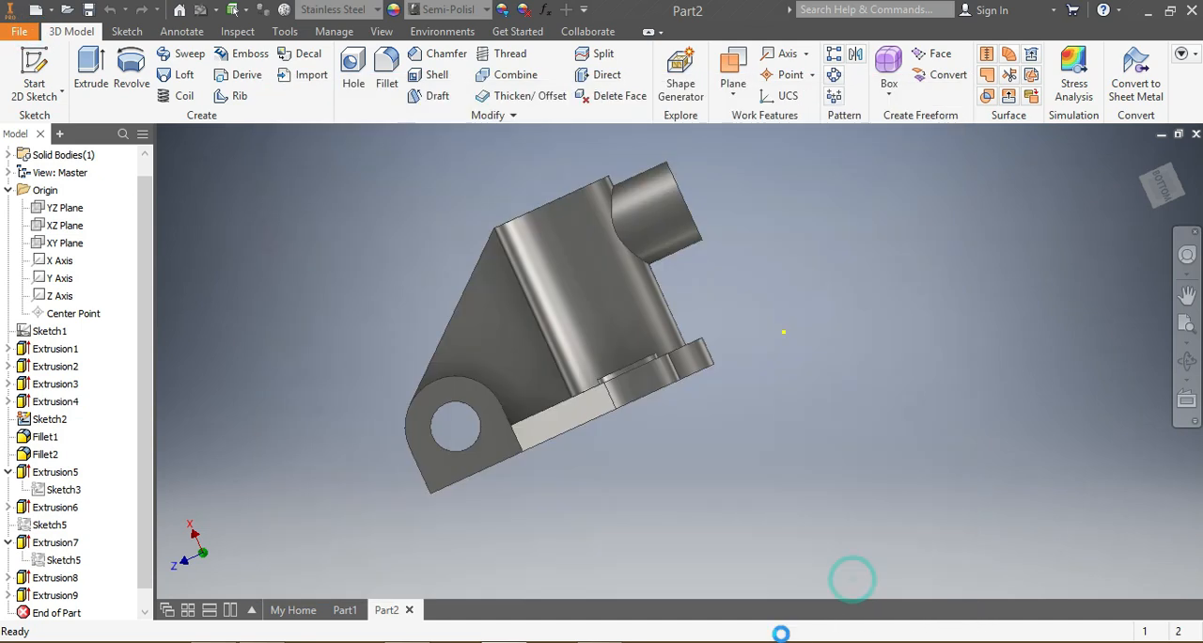
pyautogui.click(559, 384)
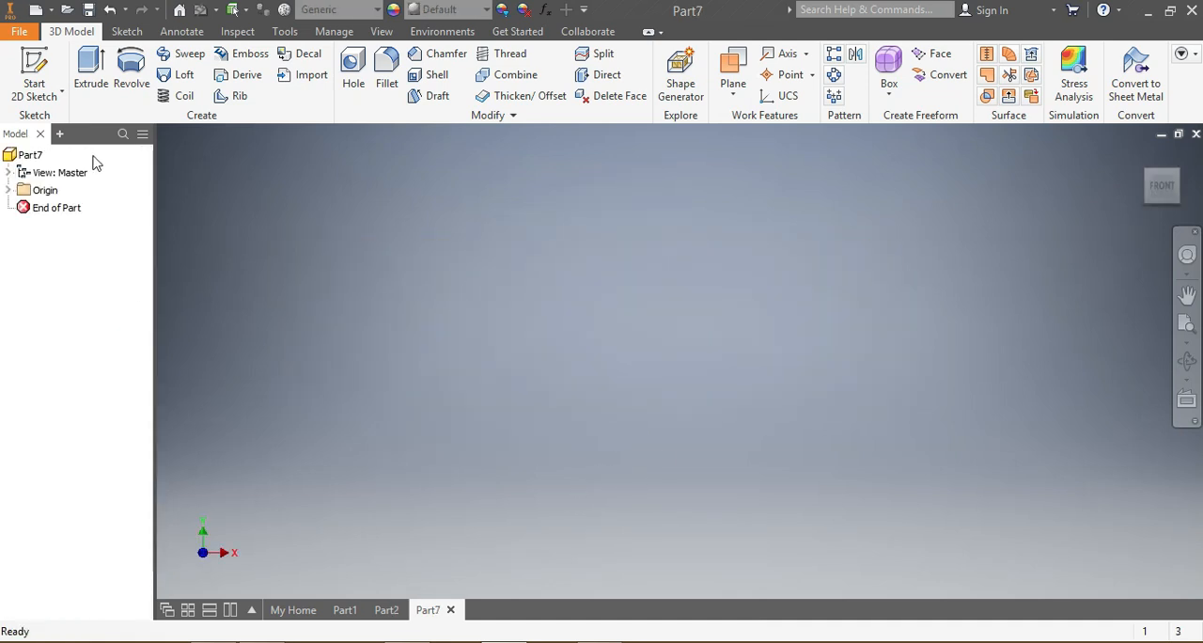
# Step: Start a sketch on the YZ plane and draw a rectangle about 70 by 78 mm, away from the origin across the horizontal axis
pyautogui.click(127, 31)
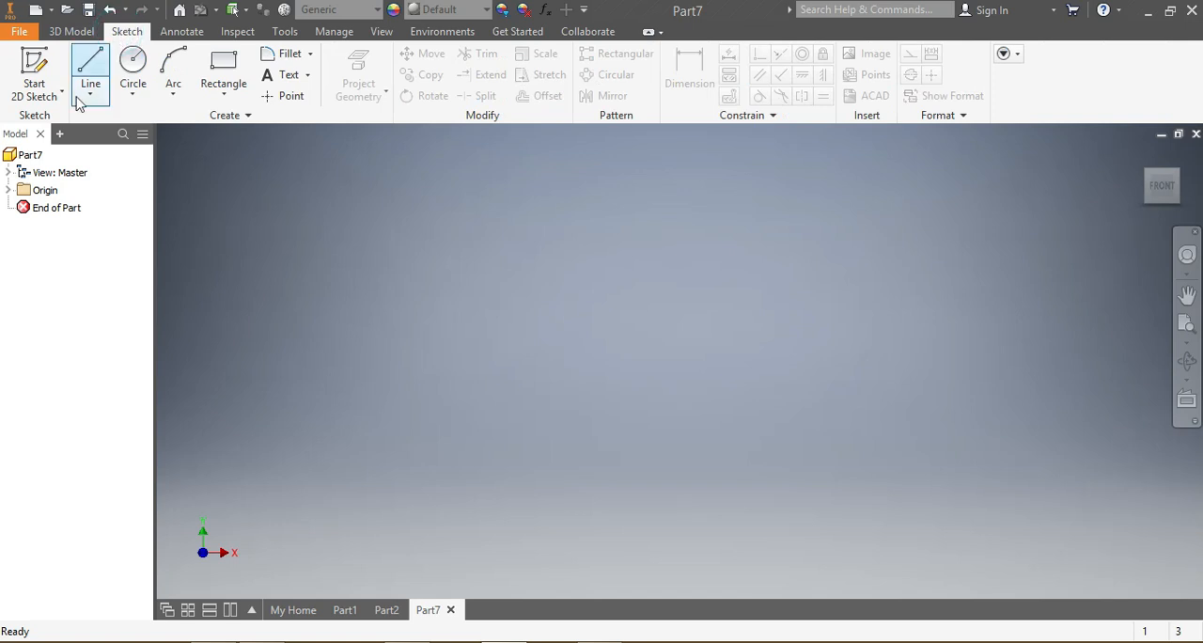
pyautogui.click(214, 71)
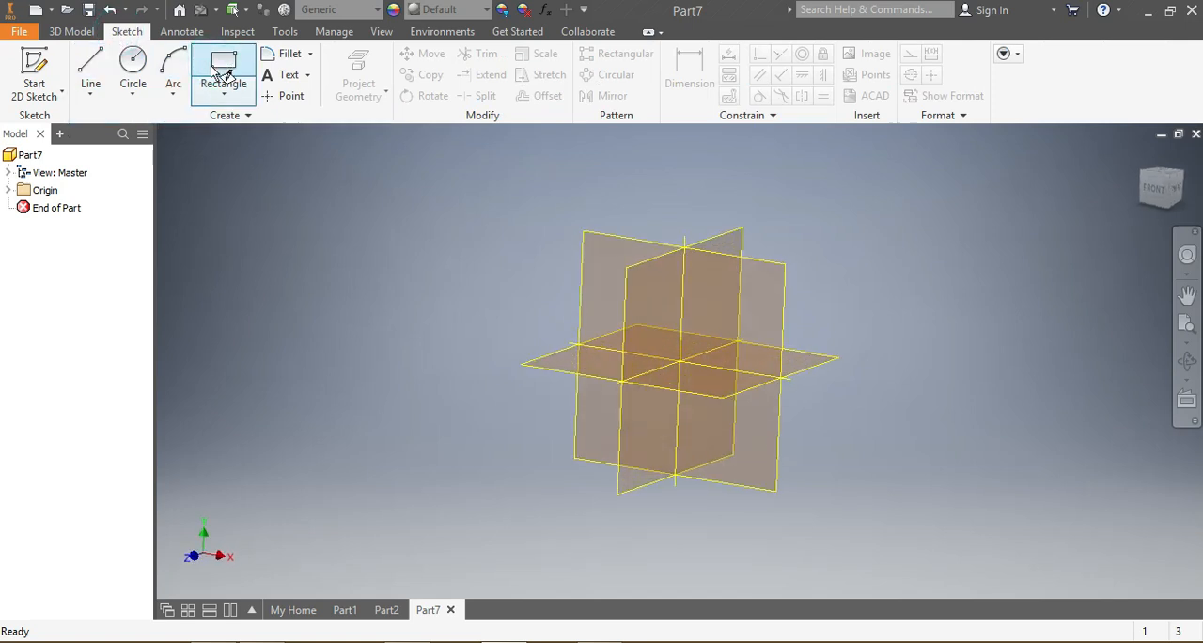
pyautogui.click(588, 268)
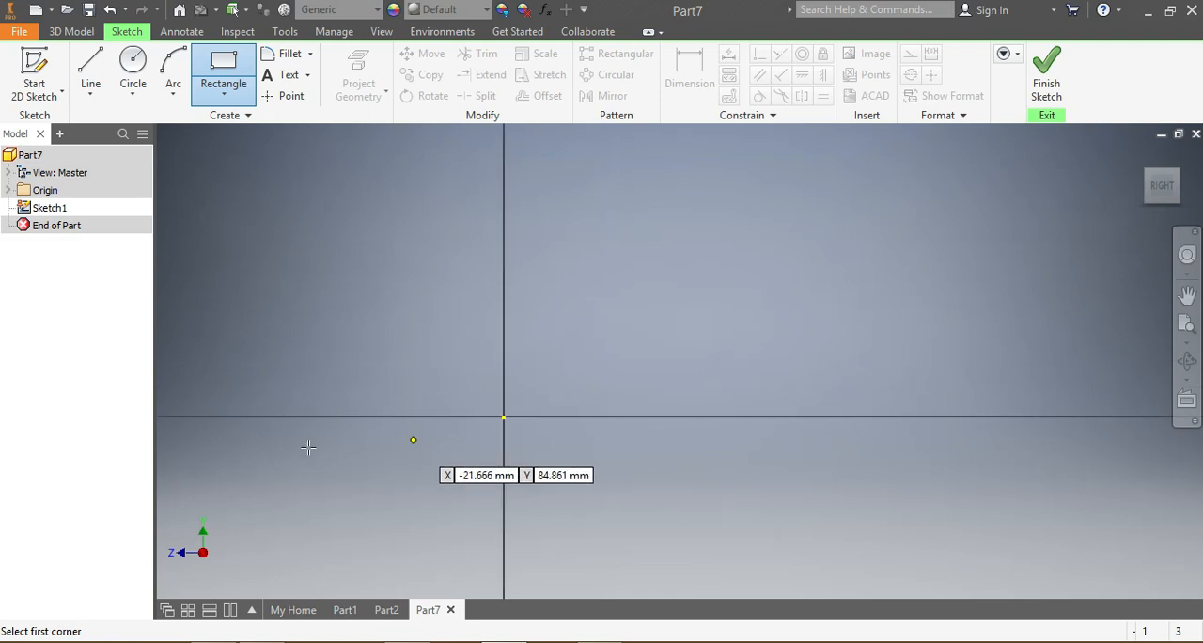
pyautogui.click(268, 304)
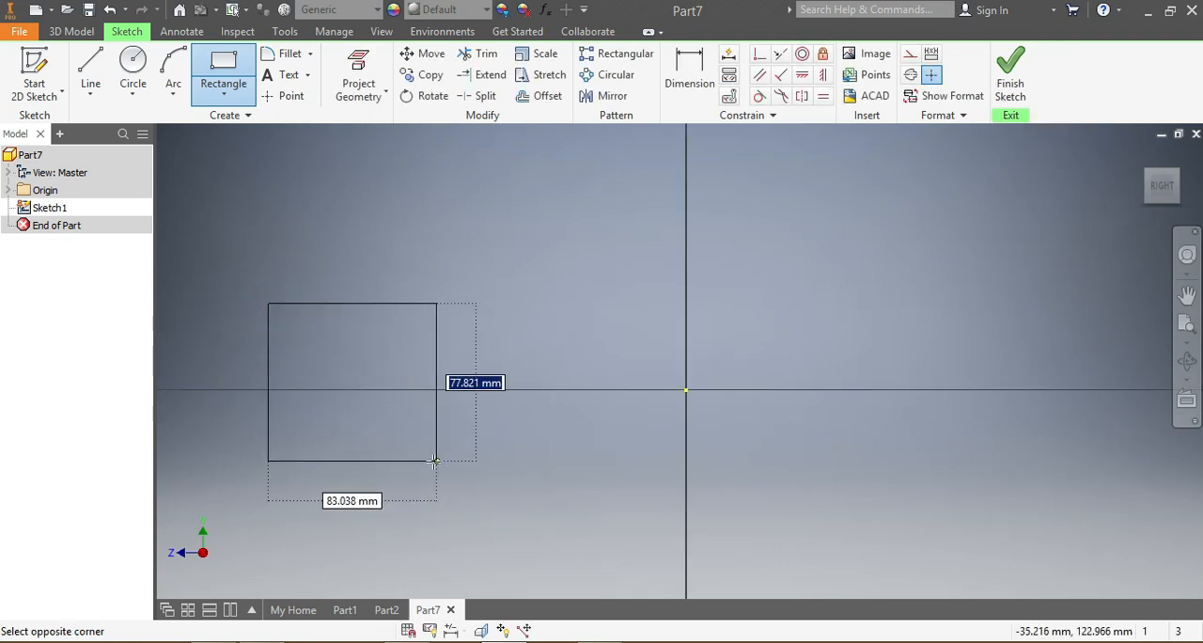
pyautogui.click(410, 461)
# Step: Dimension the rectangle to 56 mm wide and 75 mm high
pyautogui.click(689, 66)
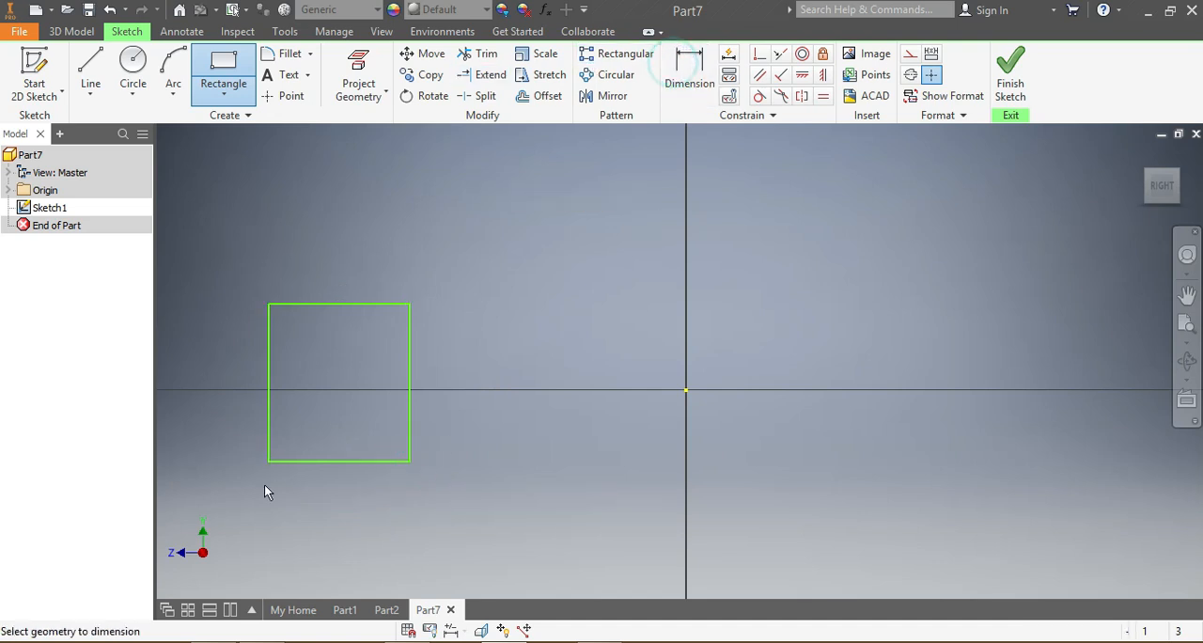
pyautogui.click(325, 462)
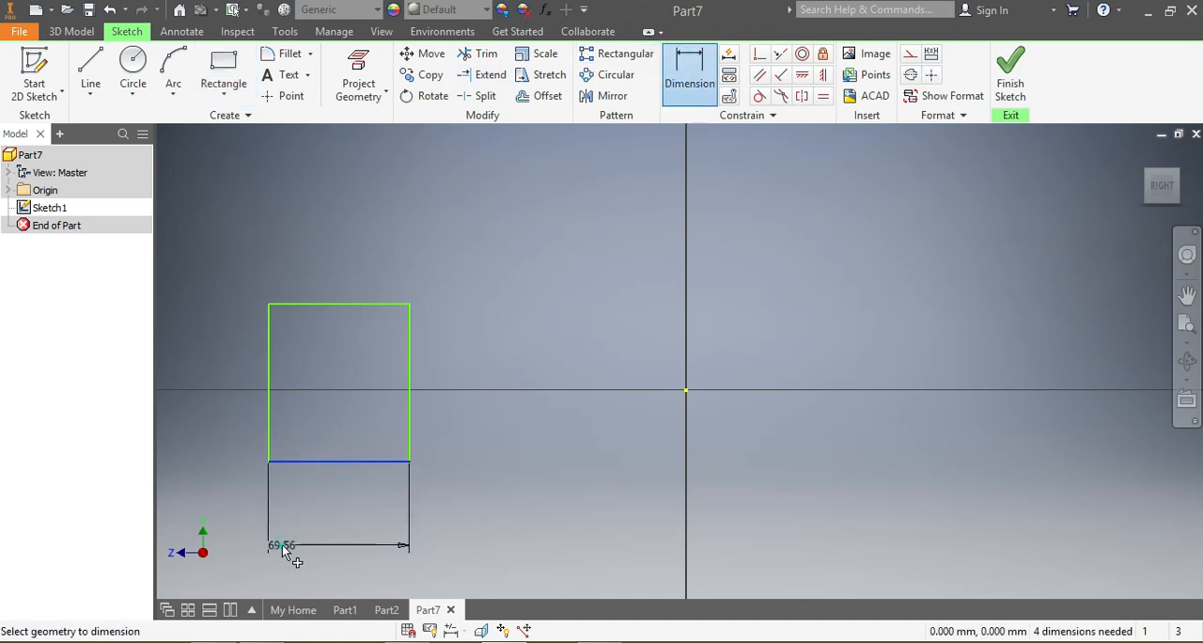
pyautogui.click(289, 553)
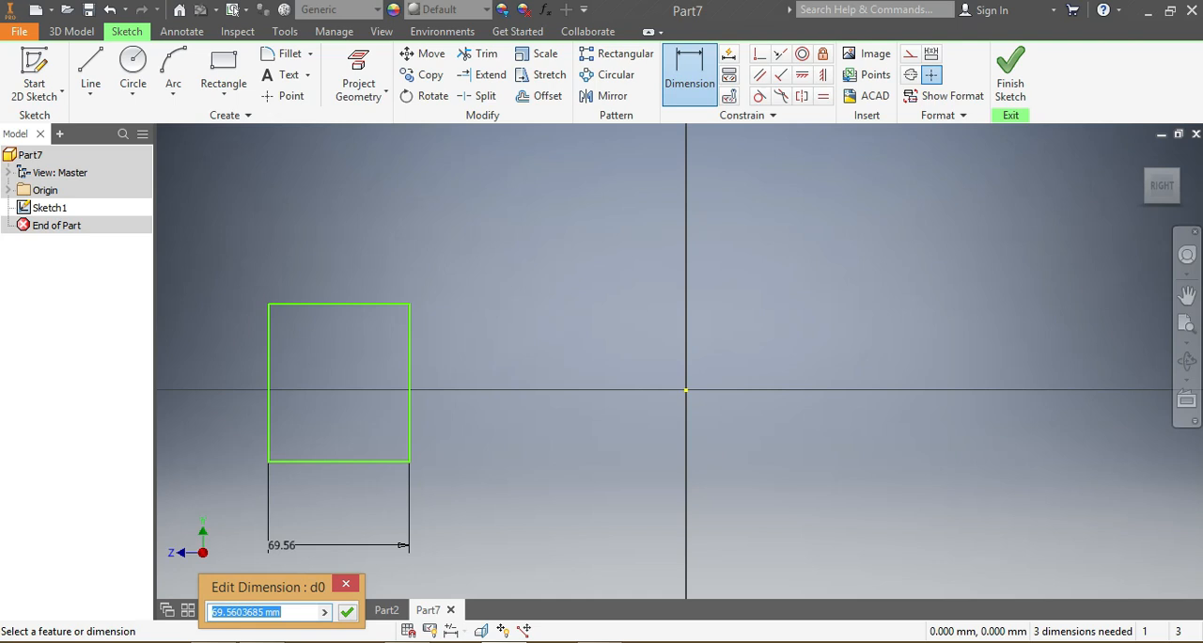
pyautogui.write('56')
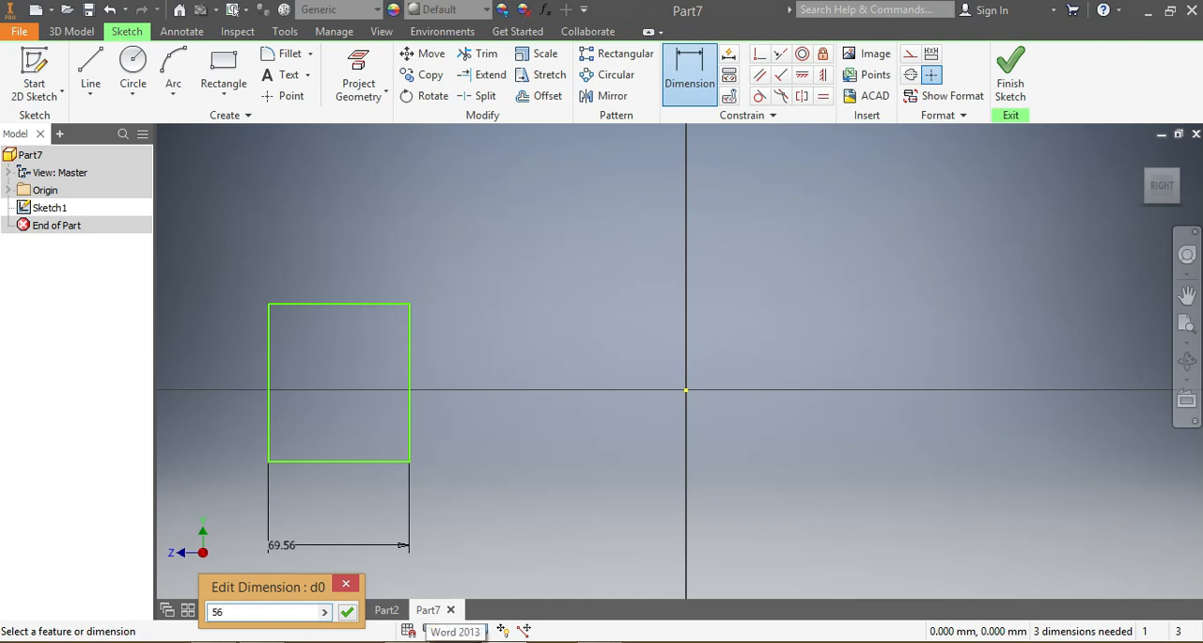
pyautogui.press('Return')
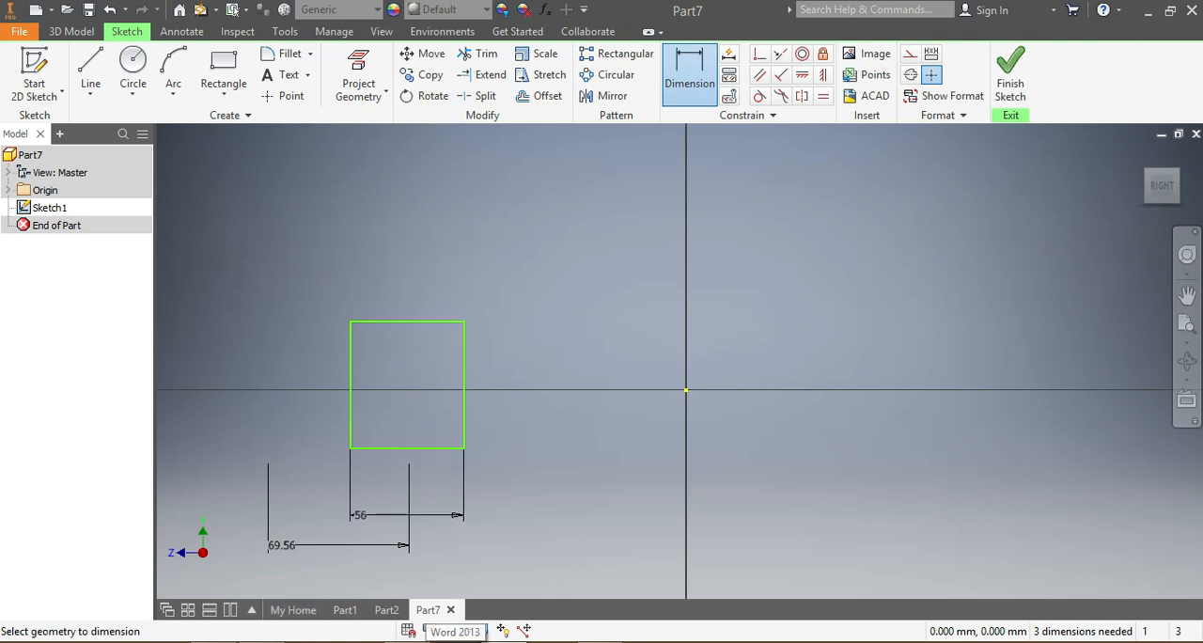
pyautogui.click(351, 422)
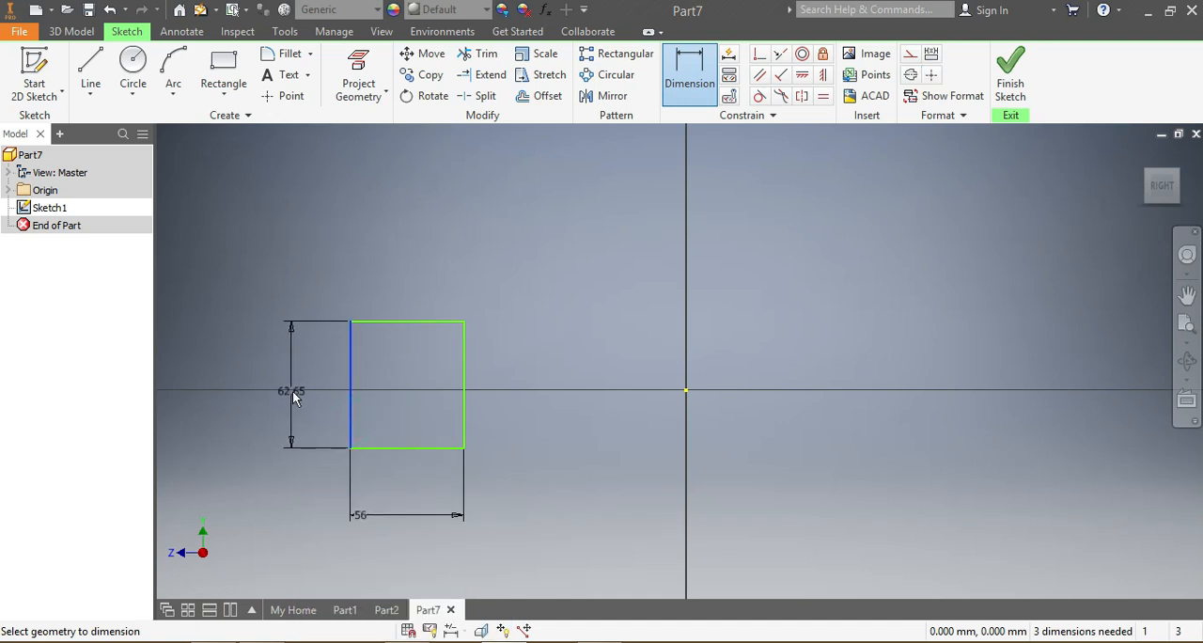
pyautogui.click(290, 396)
pyautogui.write('75')
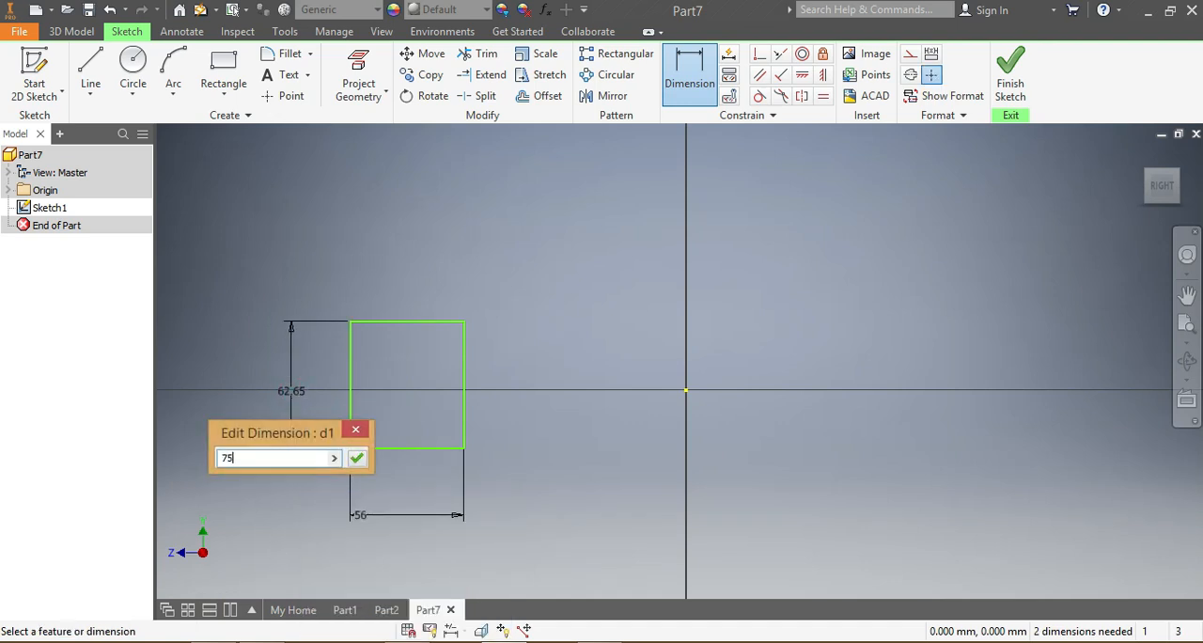
pyautogui.press('Return')
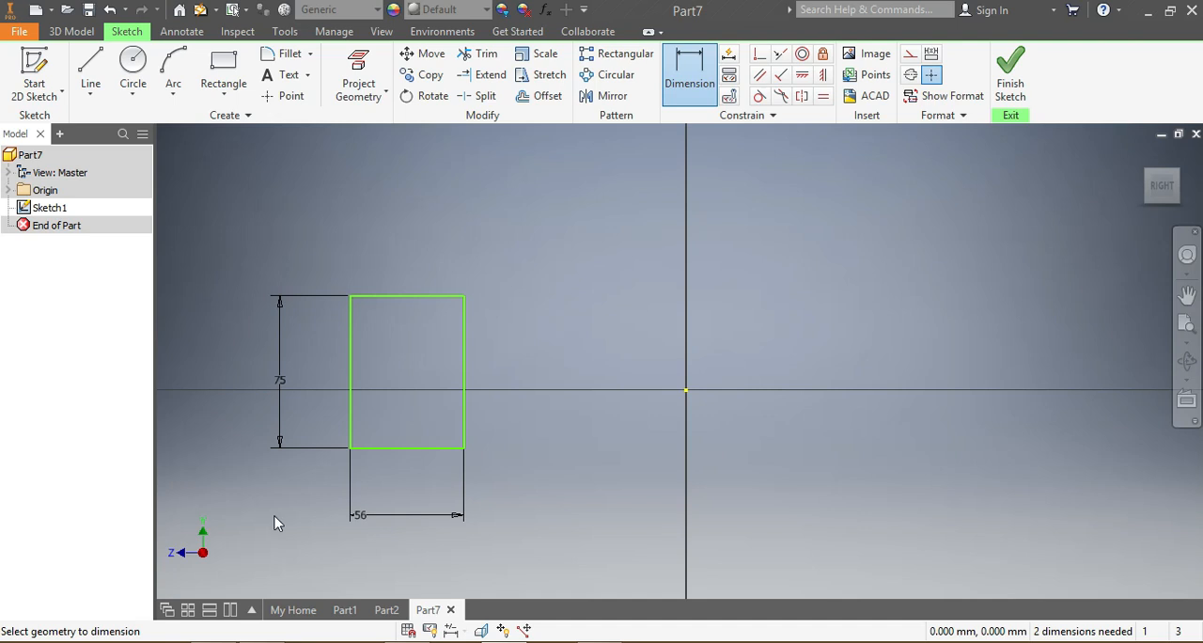
# Step: Dimension the rectangle's top edge 37.5 mm above the origin and move the rectangle horizontally farther from the origin
pyautogui.click(687, 390)
pyautogui.click(396, 297)
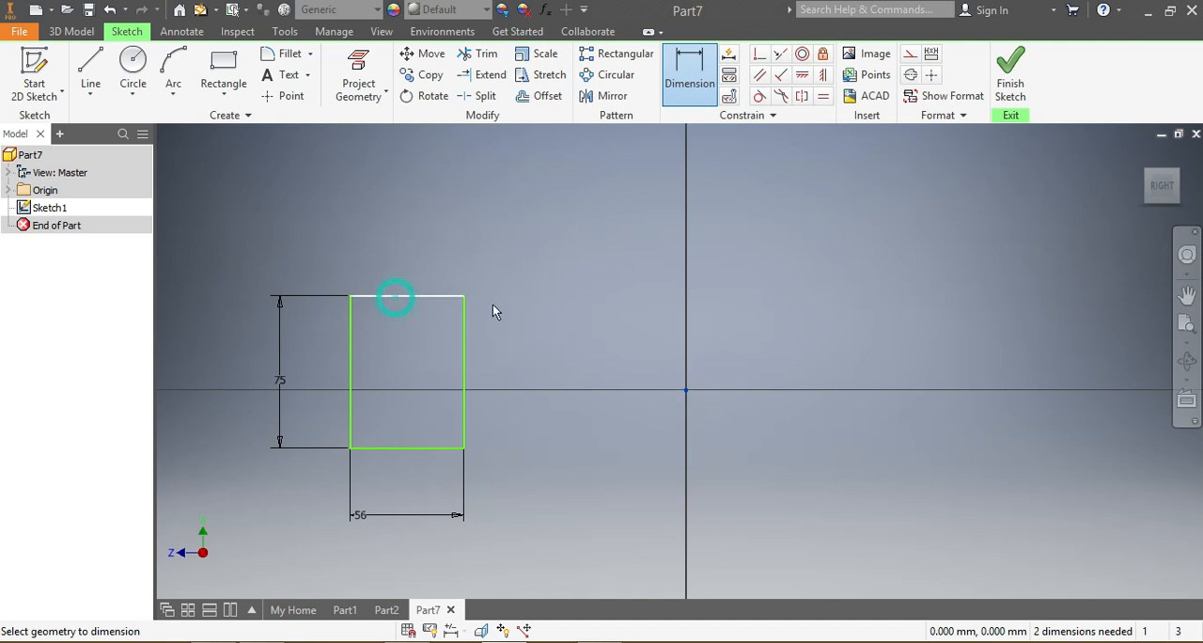
pyautogui.click(816, 325)
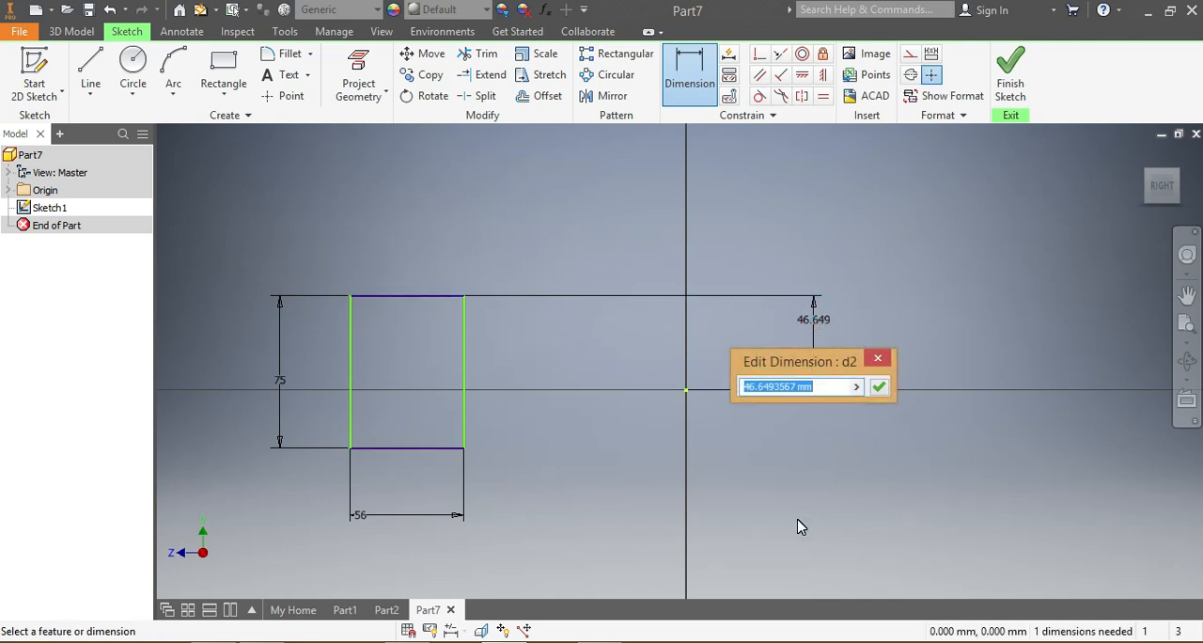
pyautogui.write('37')
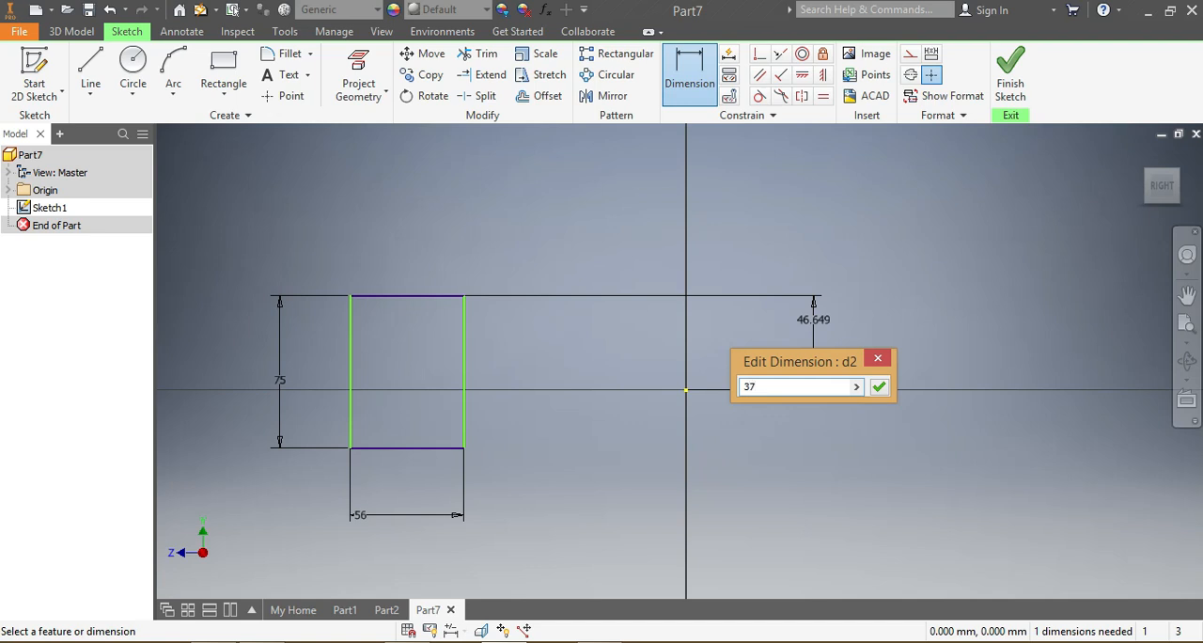
pyautogui.press('Return')
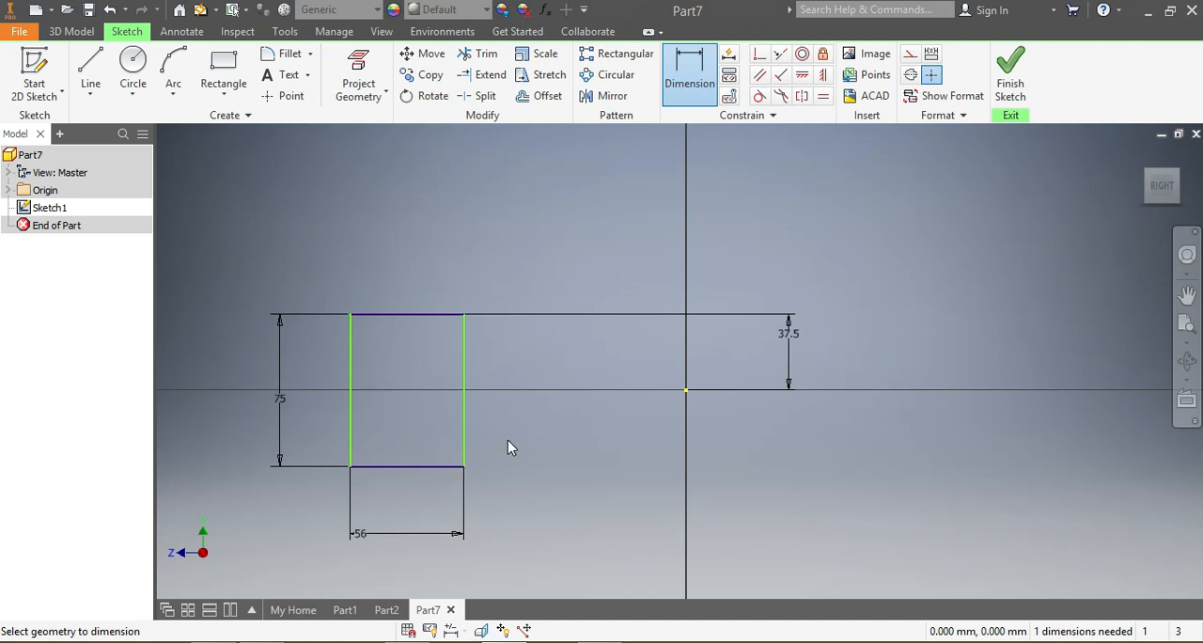
pyautogui.press('Escape')
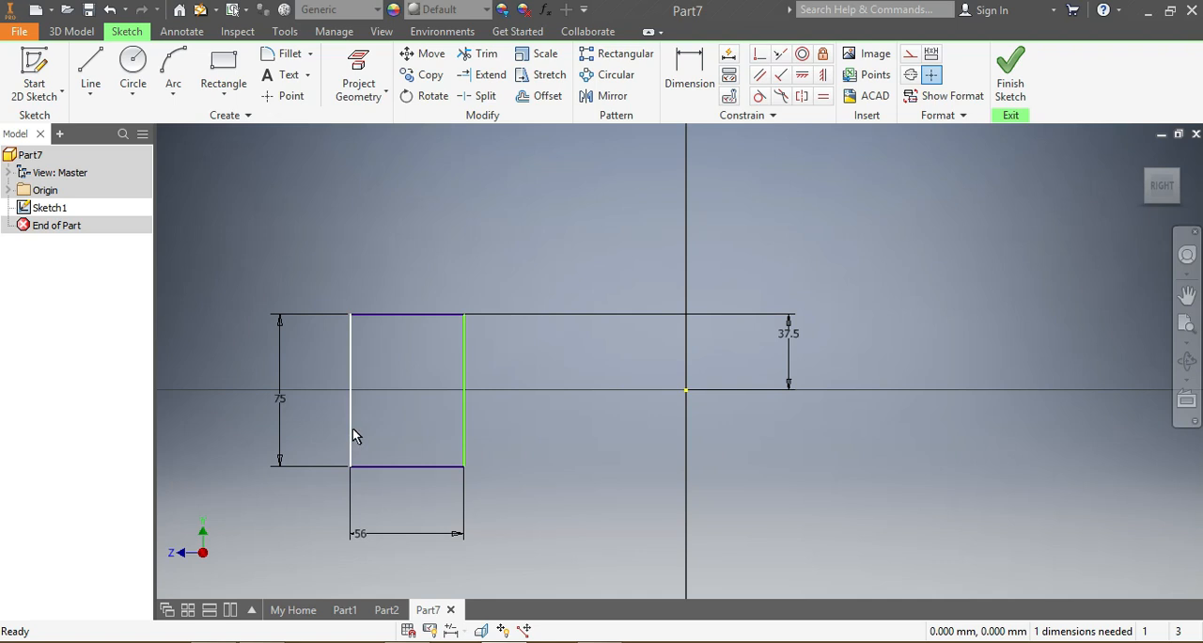
pyautogui.moveTo(352, 428); pyautogui.dragTo(238, 427)
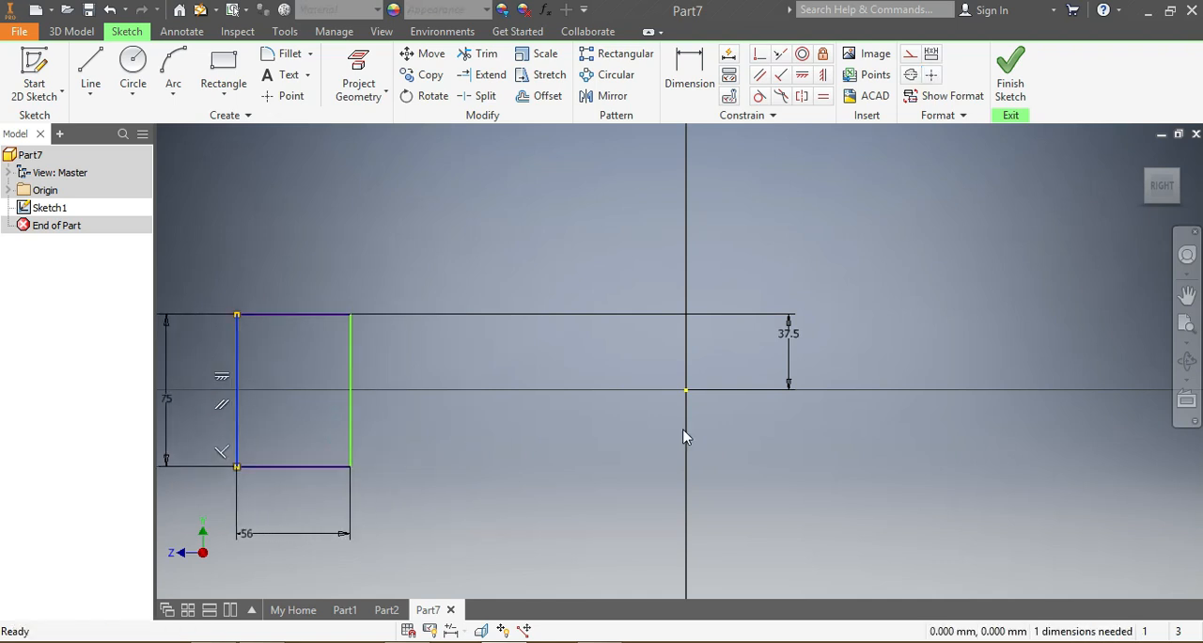
# Step: Draw a vertical line about 280 mm long between the rectangle and the vertical axis, and constrain it parallel to the rectangle's left side
pyautogui.scroll(5, 572, 524)
pyautogui.scroll(-5, 522, 526)
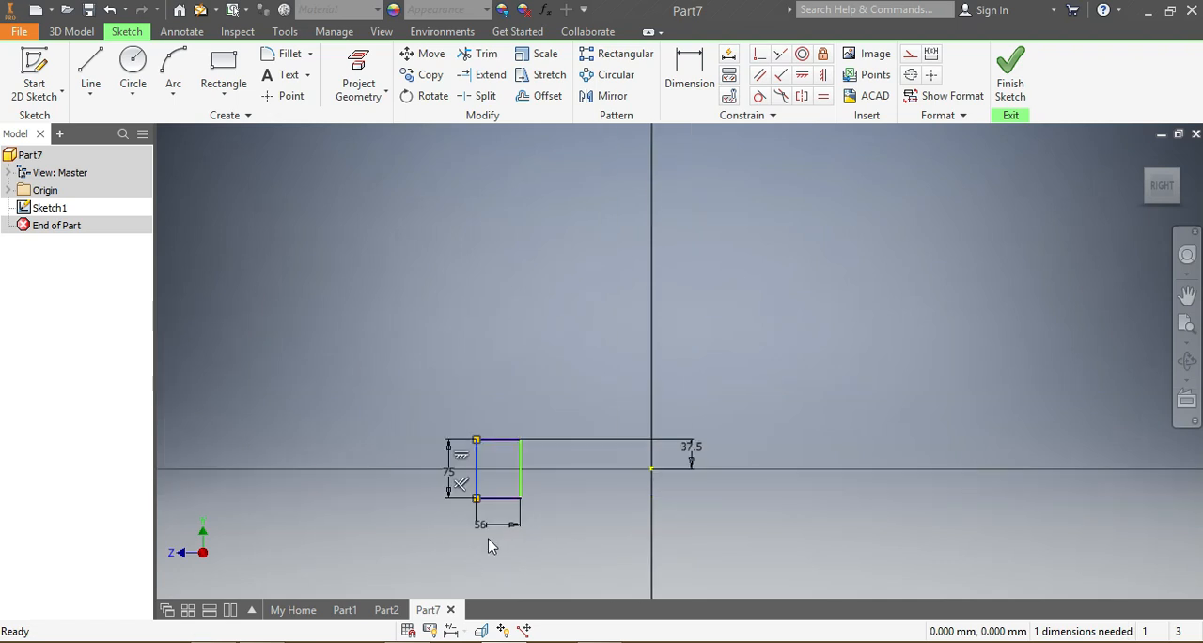
pyautogui.click(89, 67)
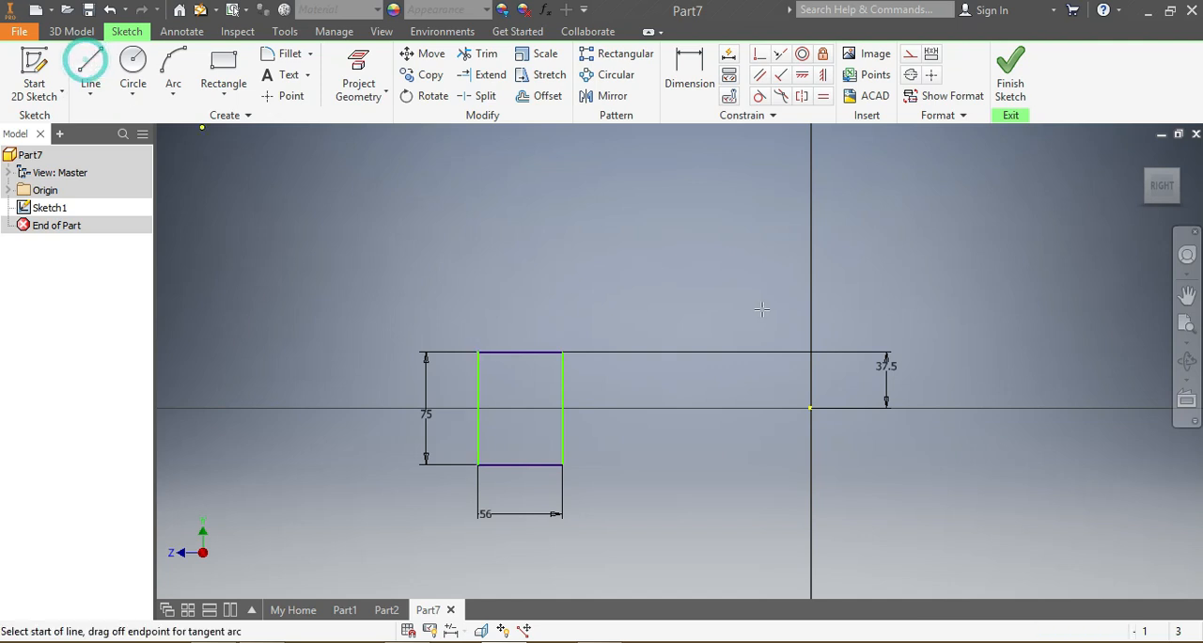
pyautogui.click(749, 168)
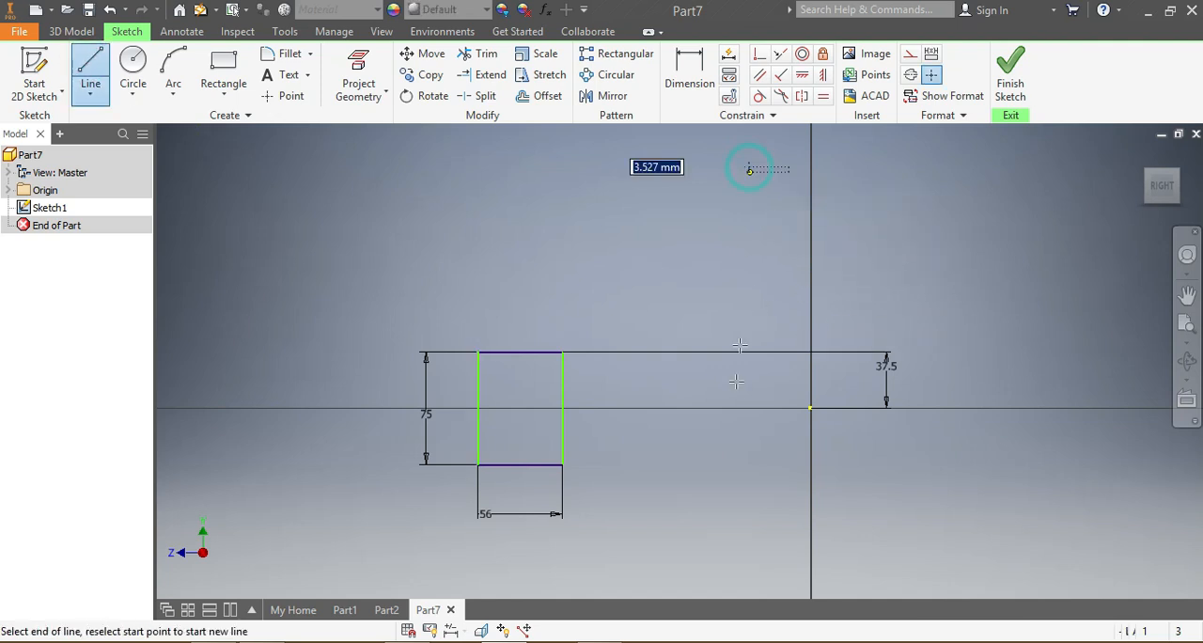
pyautogui.click(749, 587)
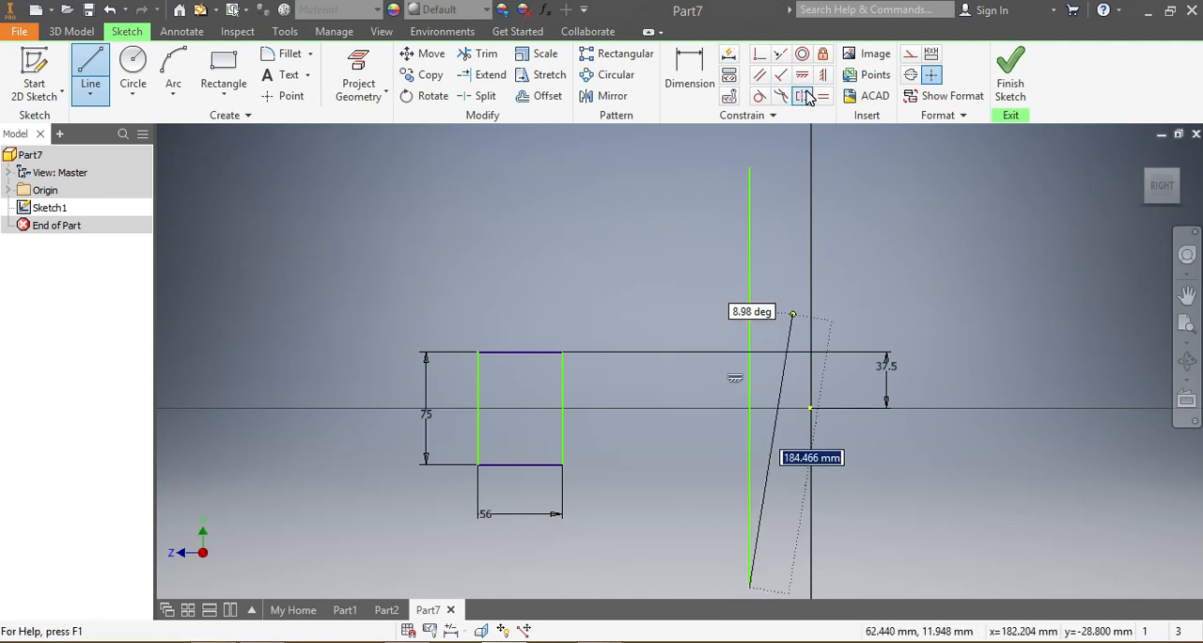
pyautogui.click(765, 77)
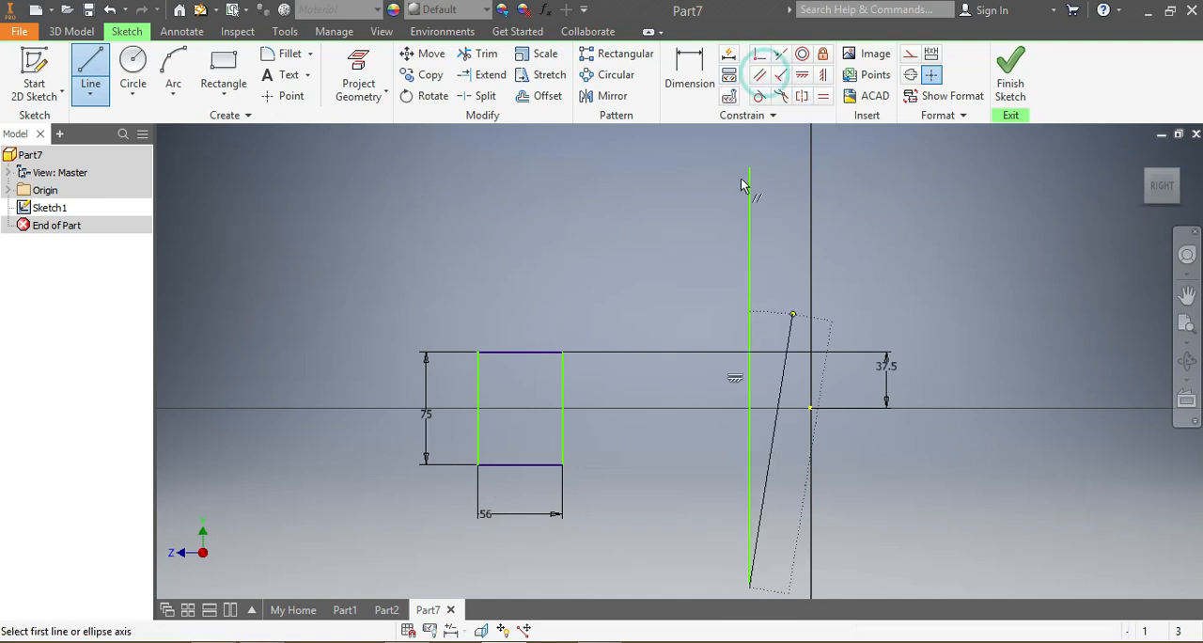
pyautogui.click(749, 197)
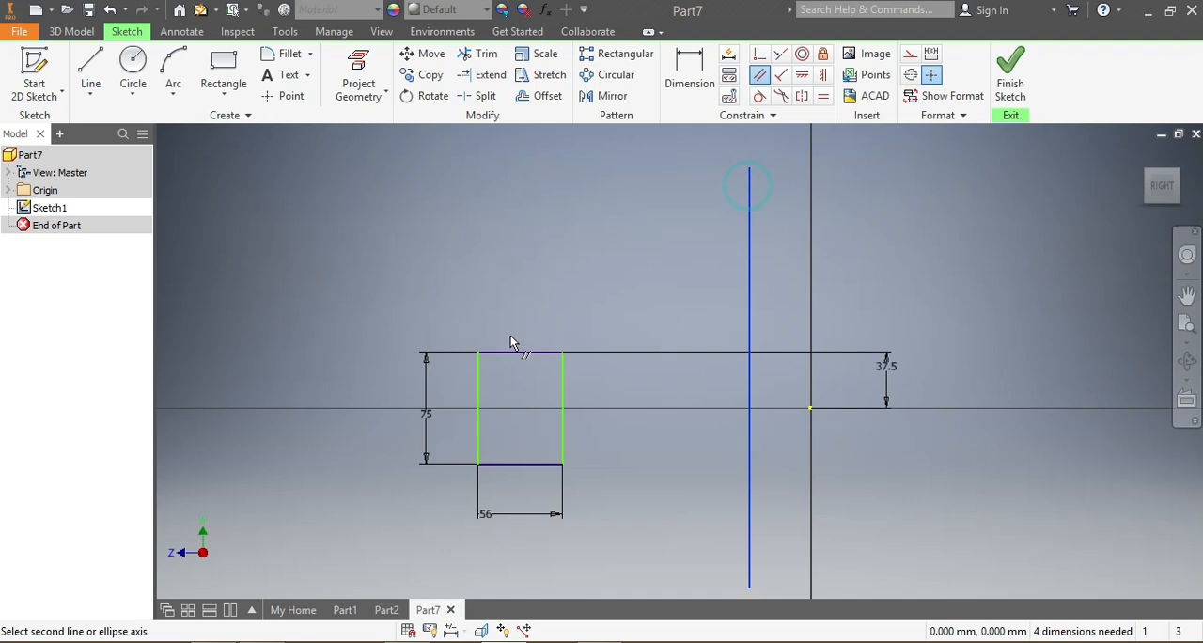
pyautogui.click(477, 388)
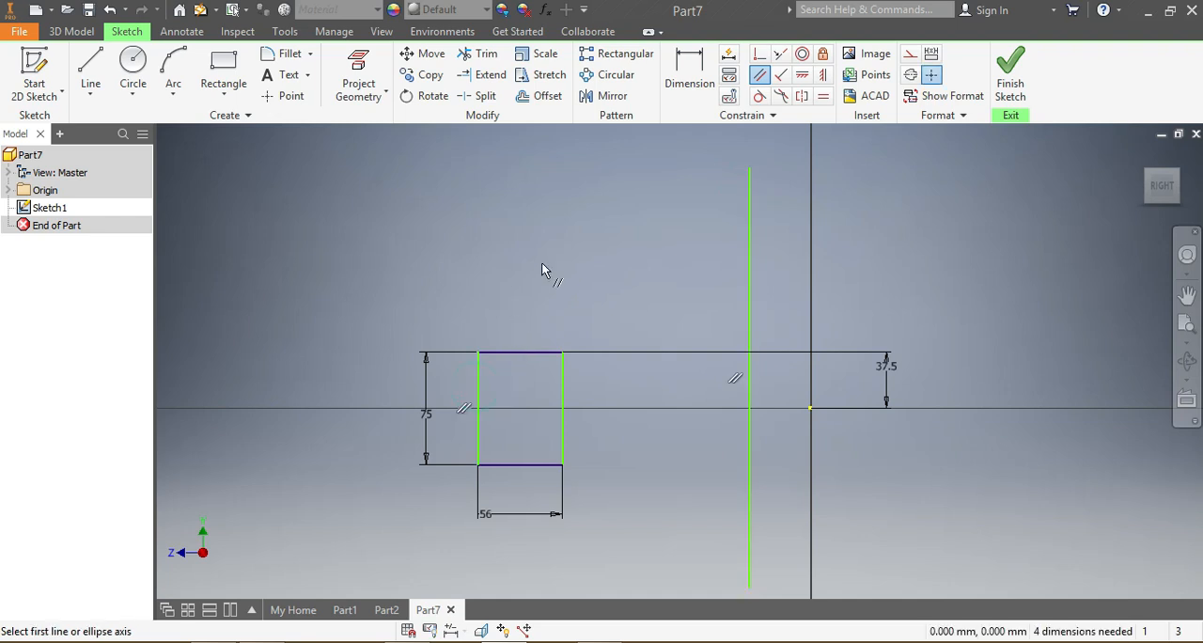
# Step: Draw three concentric circles of decreasing size centred where the vertical line crosses the horizontal axis
pyautogui.click(134, 63)
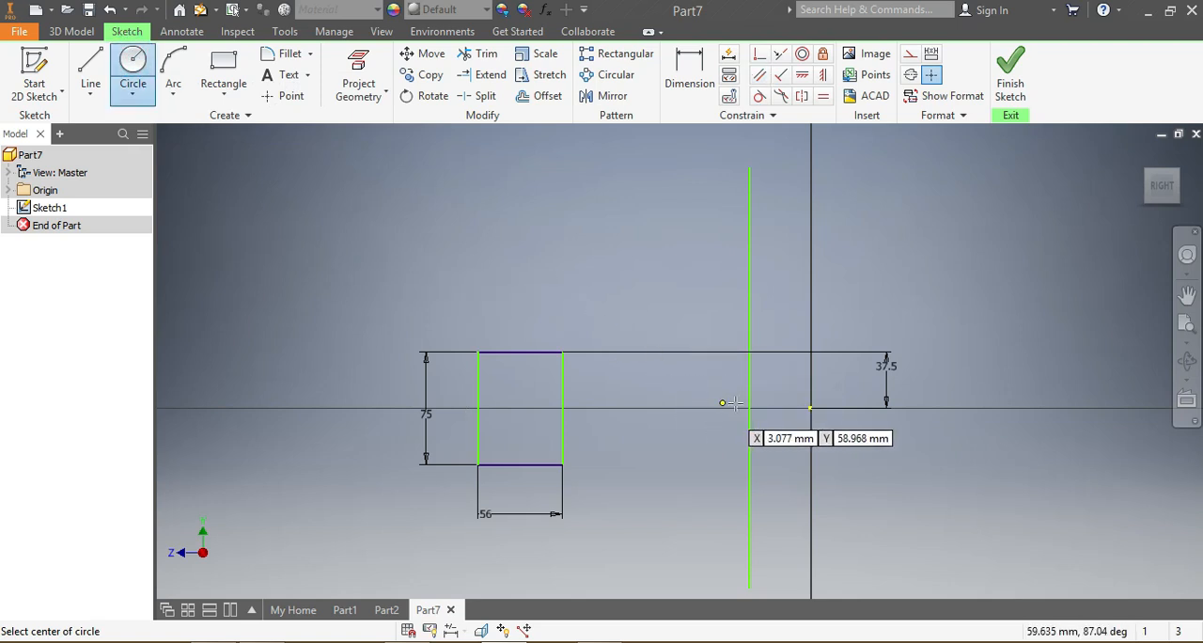
pyautogui.click(749, 408)
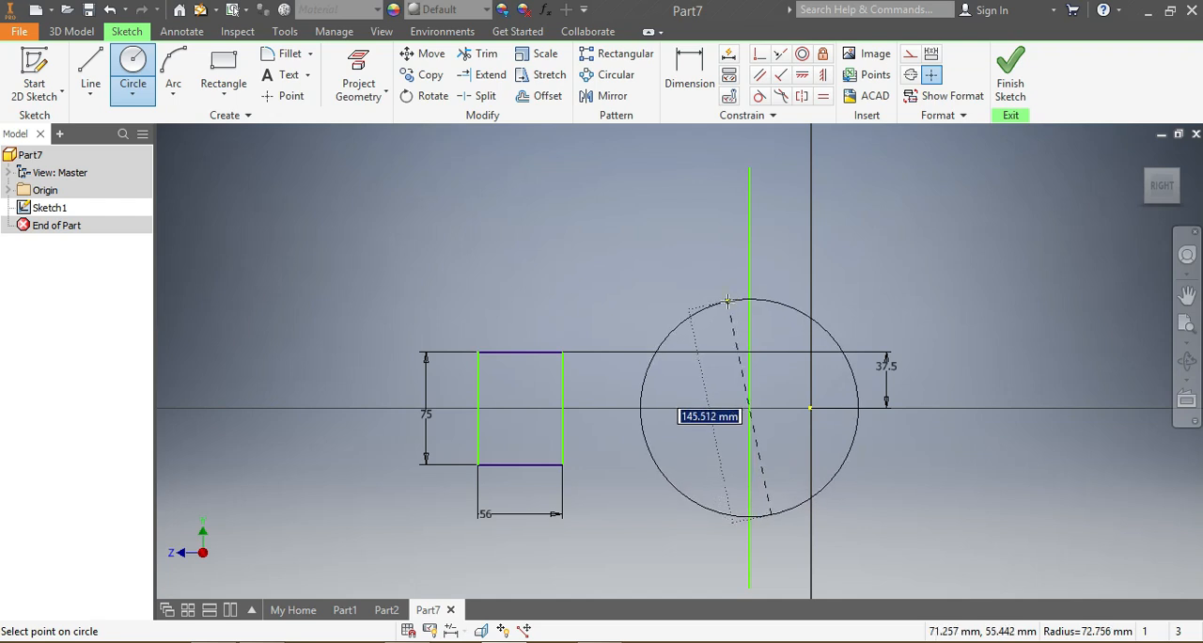
pyautogui.click(725, 323)
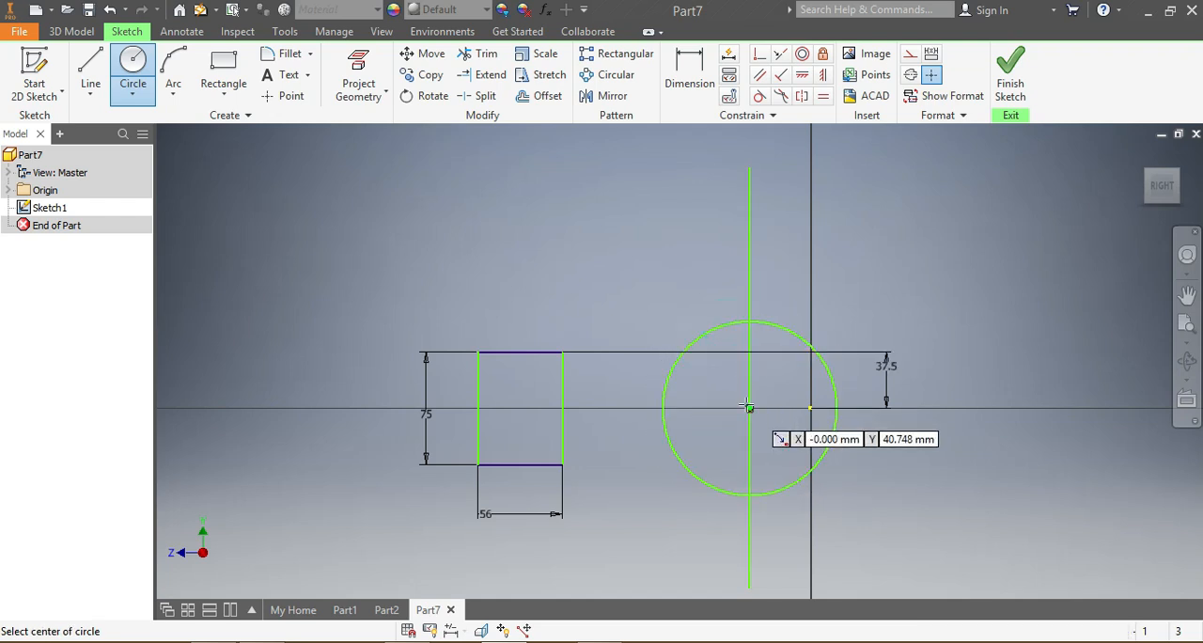
pyautogui.click(749, 408)
pyautogui.click(710, 379)
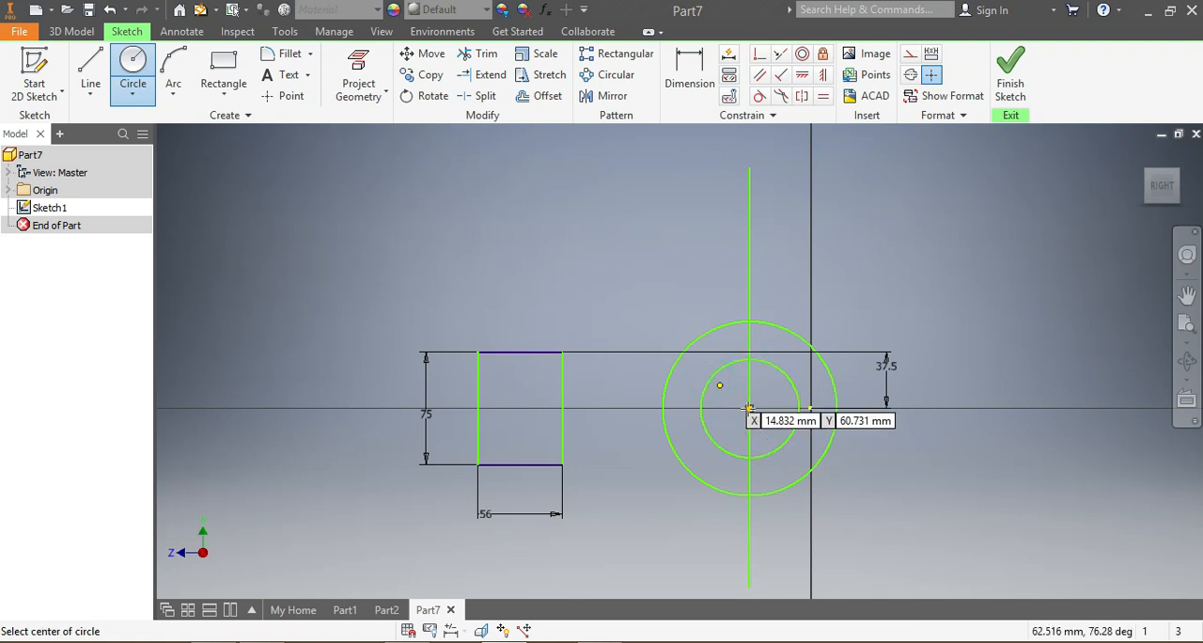
pyautogui.click(749, 408)
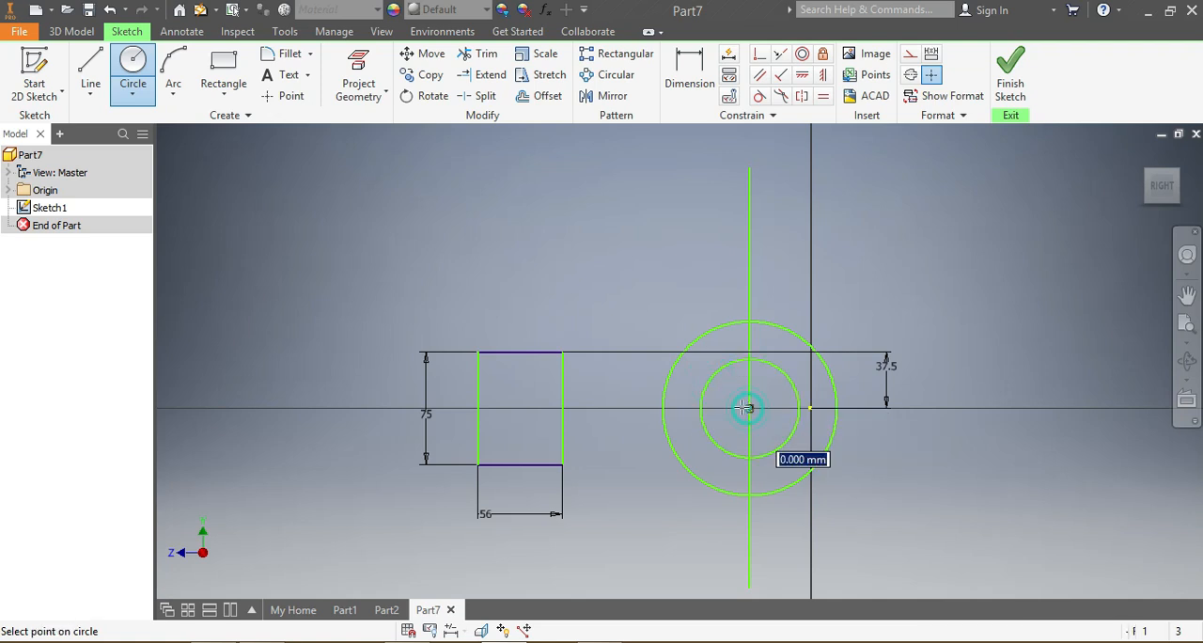
pyautogui.click(769, 425)
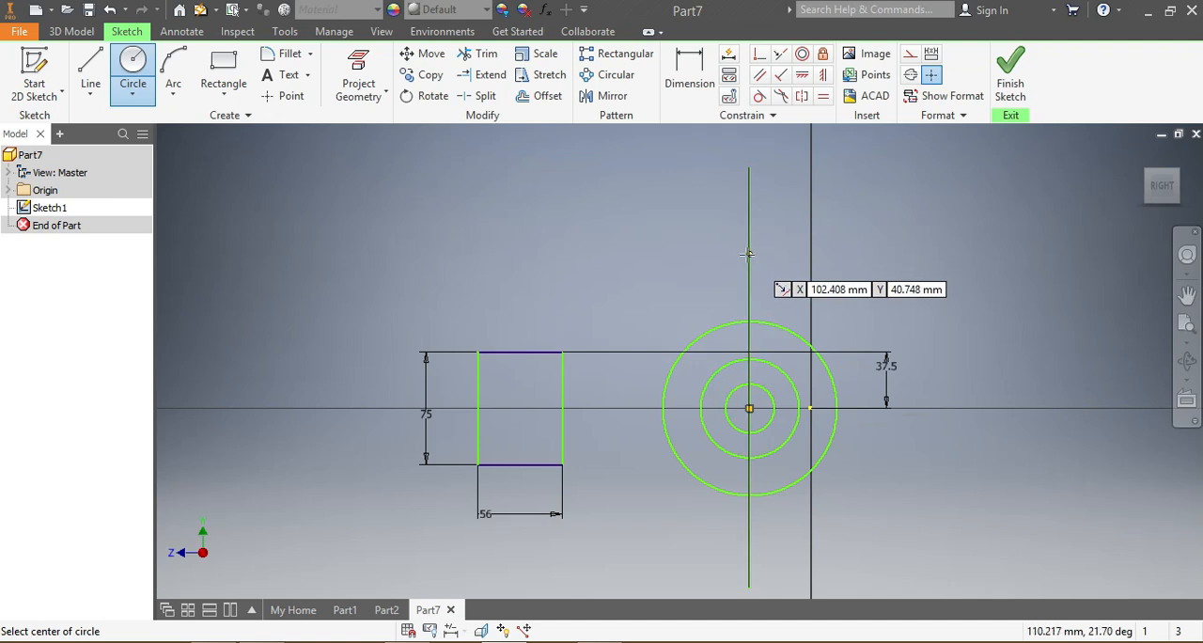
# Step: Draw three smaller concentric circles centred on the upper part of the vertical line, above the large circles
pyautogui.click(749, 241)
pyautogui.click(701, 239)
pyautogui.click(747, 240)
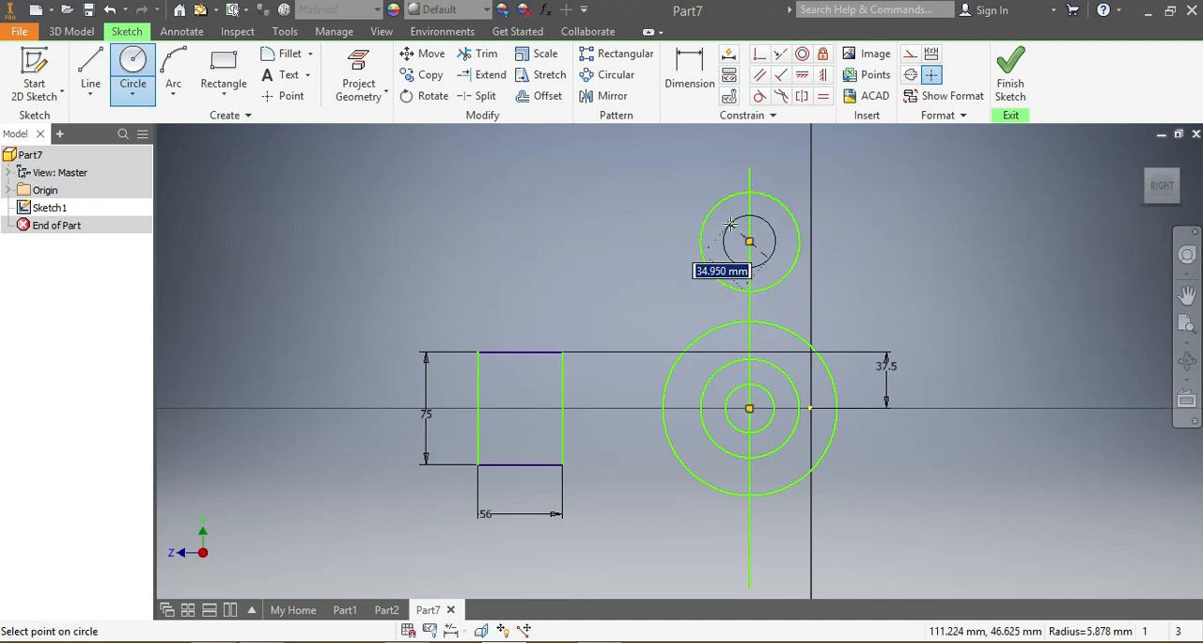
pyautogui.click(732, 213)
pyautogui.click(749, 240)
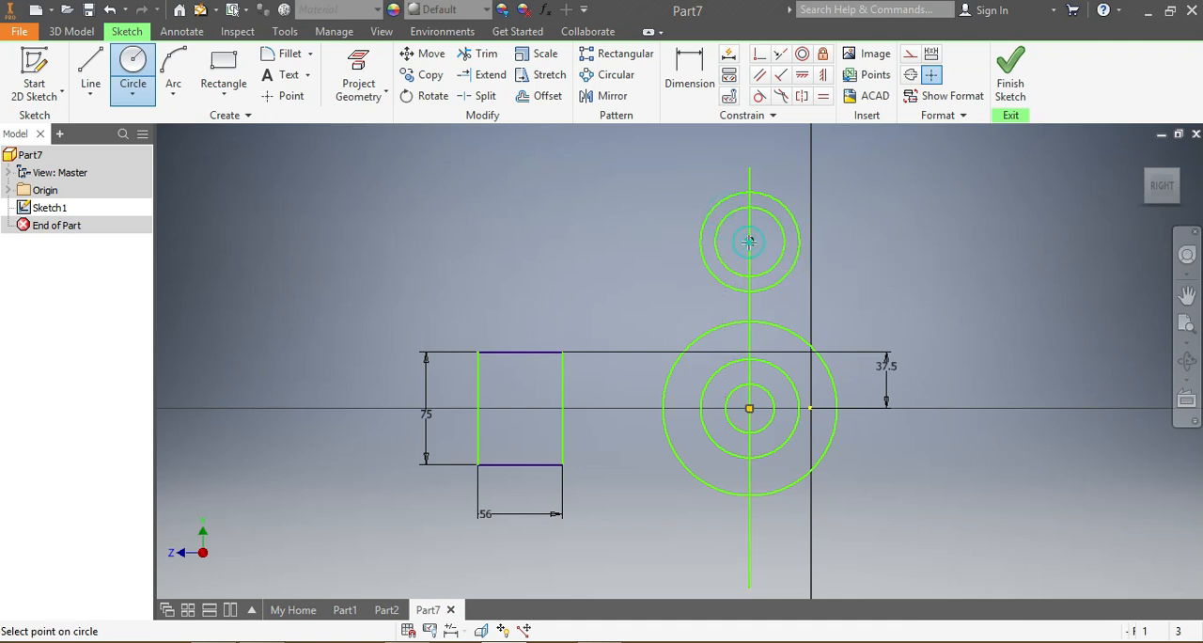
pyautogui.click(761, 247)
# Step: Draw three concentric circles about 52, 24 and 12 mm in diameter, centred on the vertical line below the large circles
pyautogui.scroll(-5, 767, 492)
pyautogui.scroll(5, 770, 465)
pyautogui.click(778, 459)
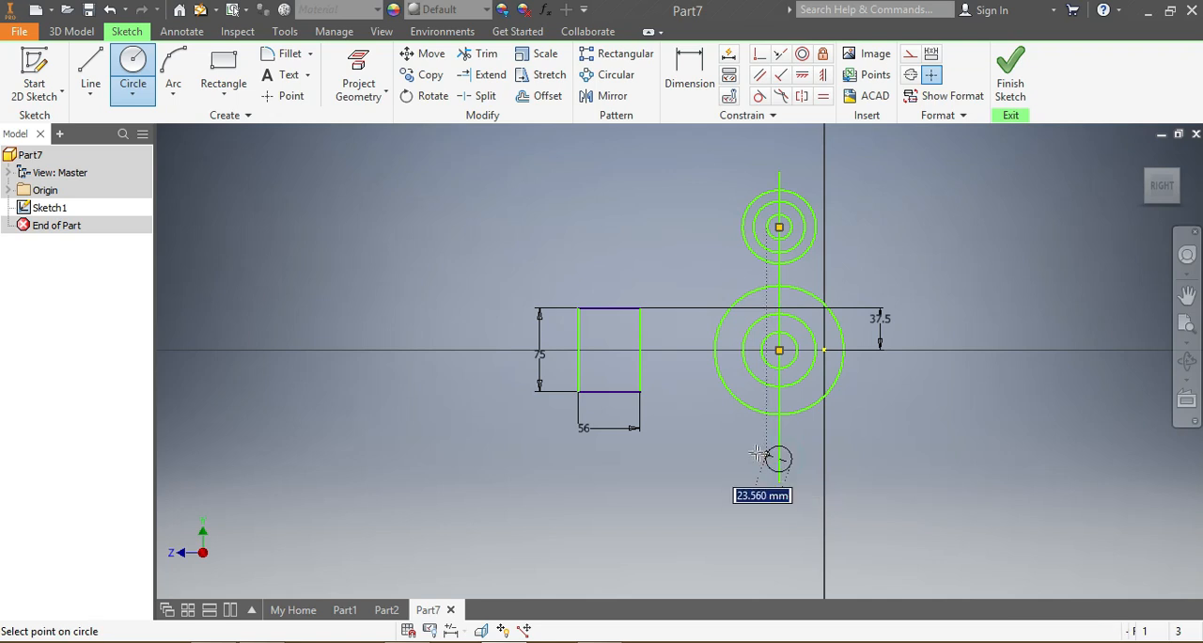
pyautogui.click(750, 446)
pyautogui.scroll(3, 776, 464)
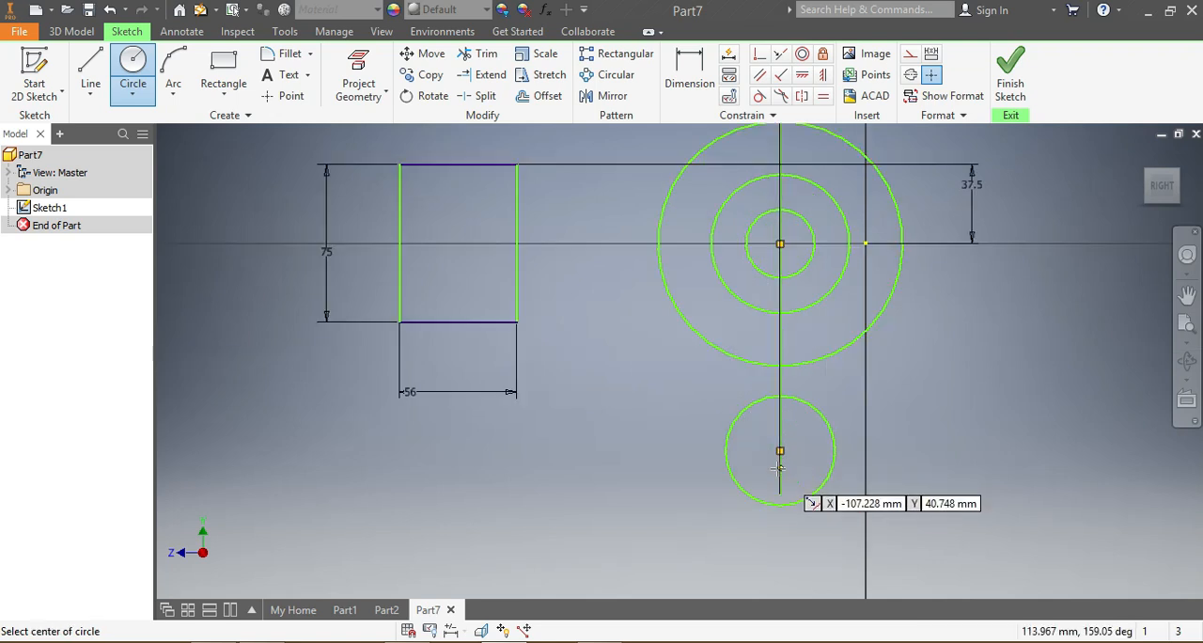
pyautogui.click(780, 451)
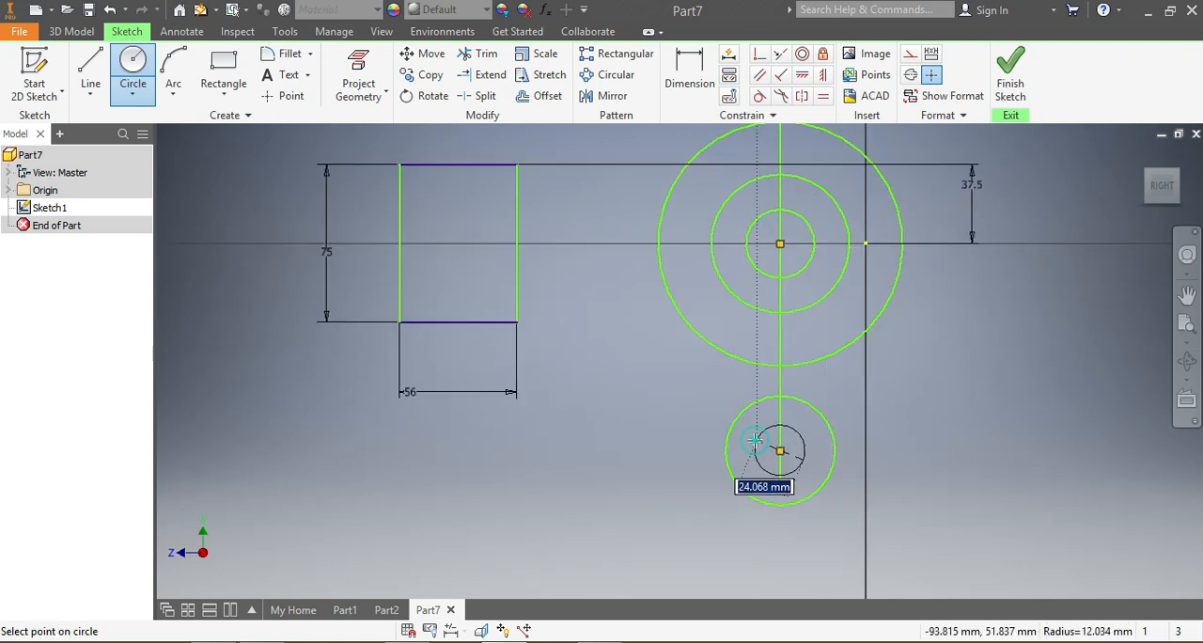
pyautogui.click(758, 440)
pyautogui.click(780, 451)
pyautogui.click(782, 445)
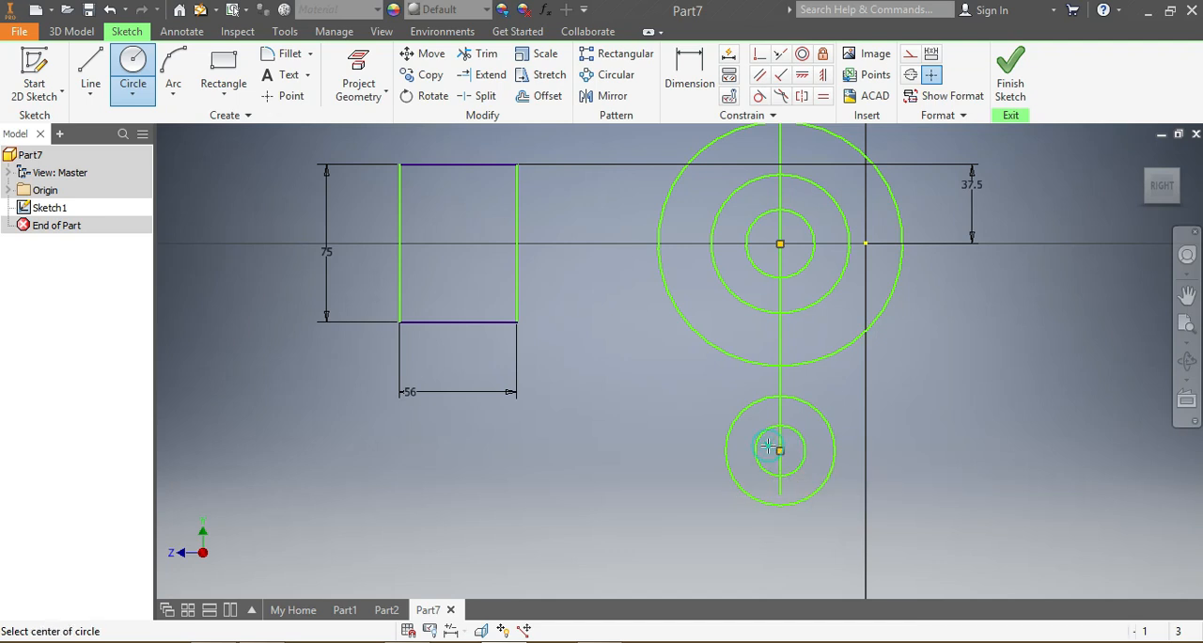
pyautogui.scroll(-3, 799, 453)
pyautogui.scroll(2, 843, 436)
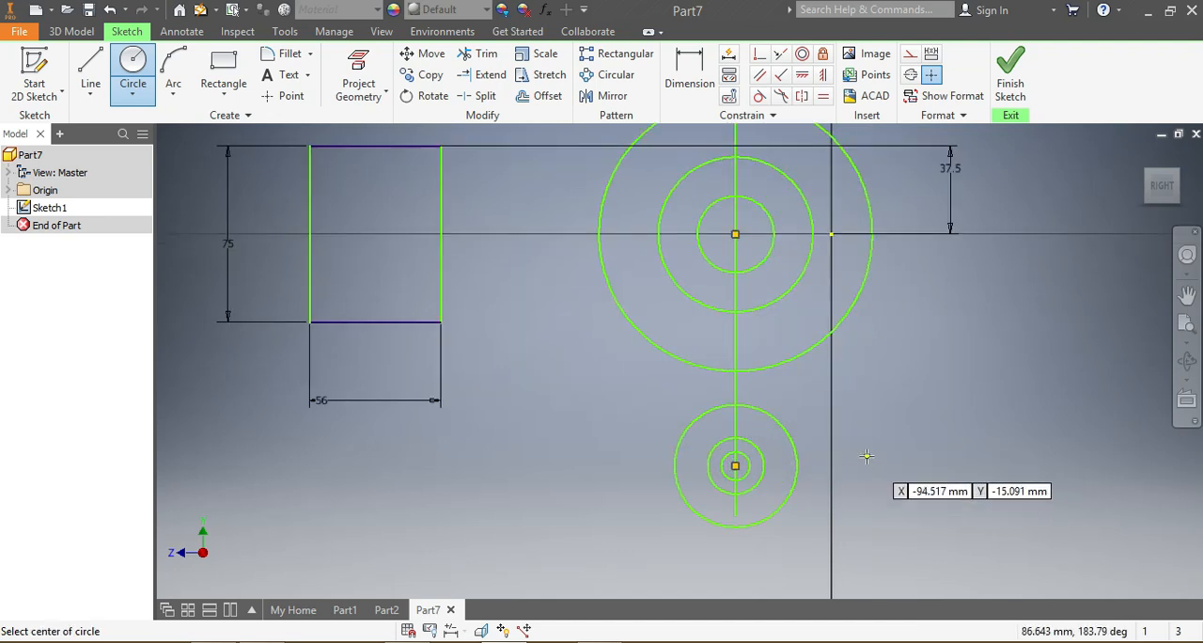
# Step: Dimension the horizontal distance from the rectangle's left side to the centre of the large circles as 128 mm
pyautogui.scroll(-4, 750, 338)
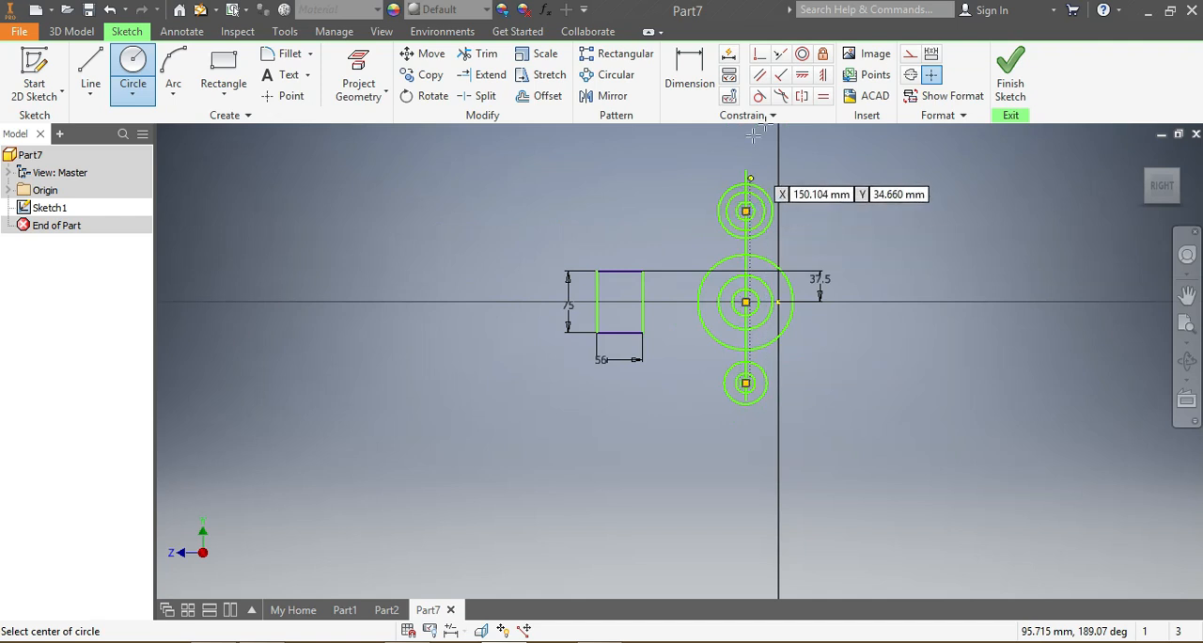
pyautogui.click(692, 66)
pyautogui.scroll(3, 748, 406)
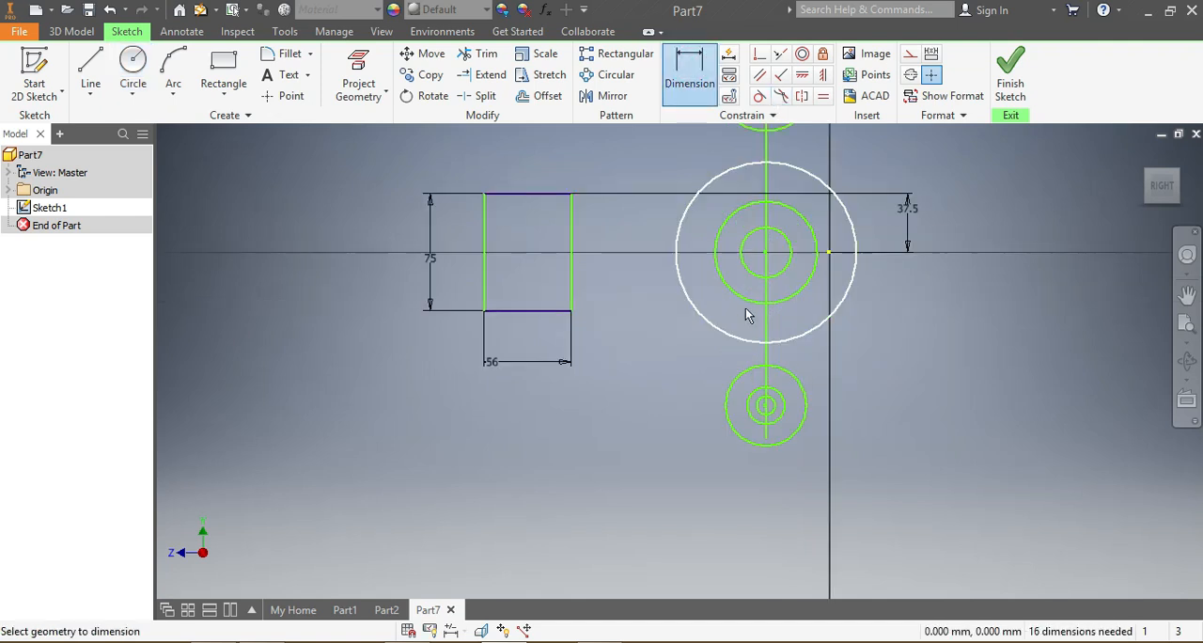
pyautogui.click(766, 253)
pyautogui.click(485, 283)
pyautogui.click(467, 429)
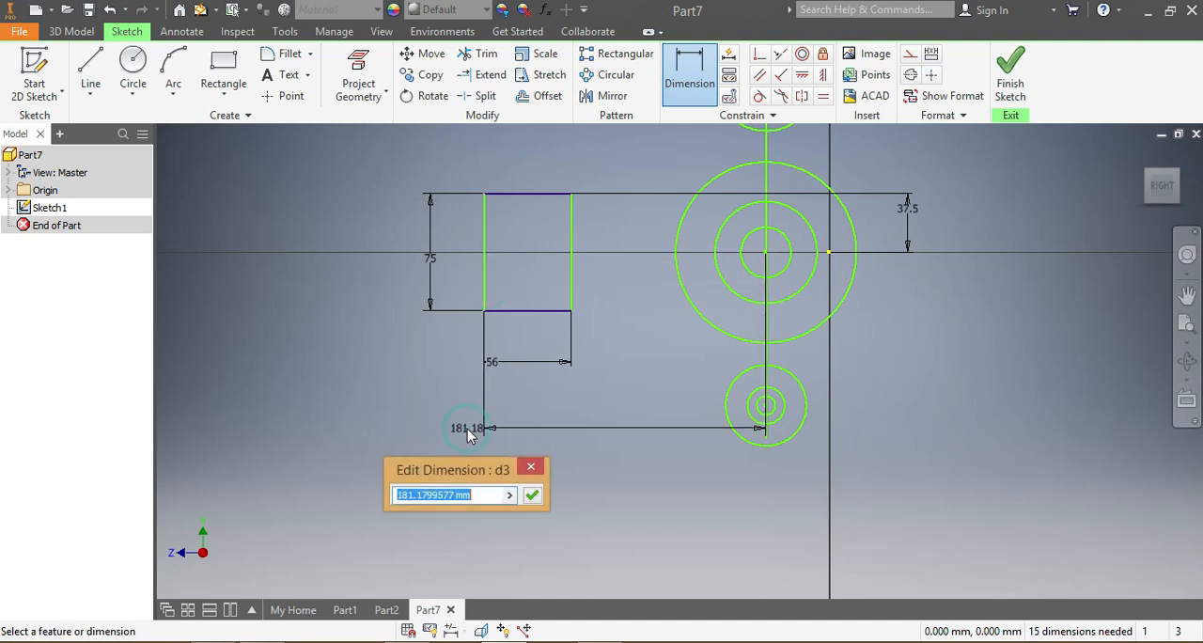
pyautogui.write('1')
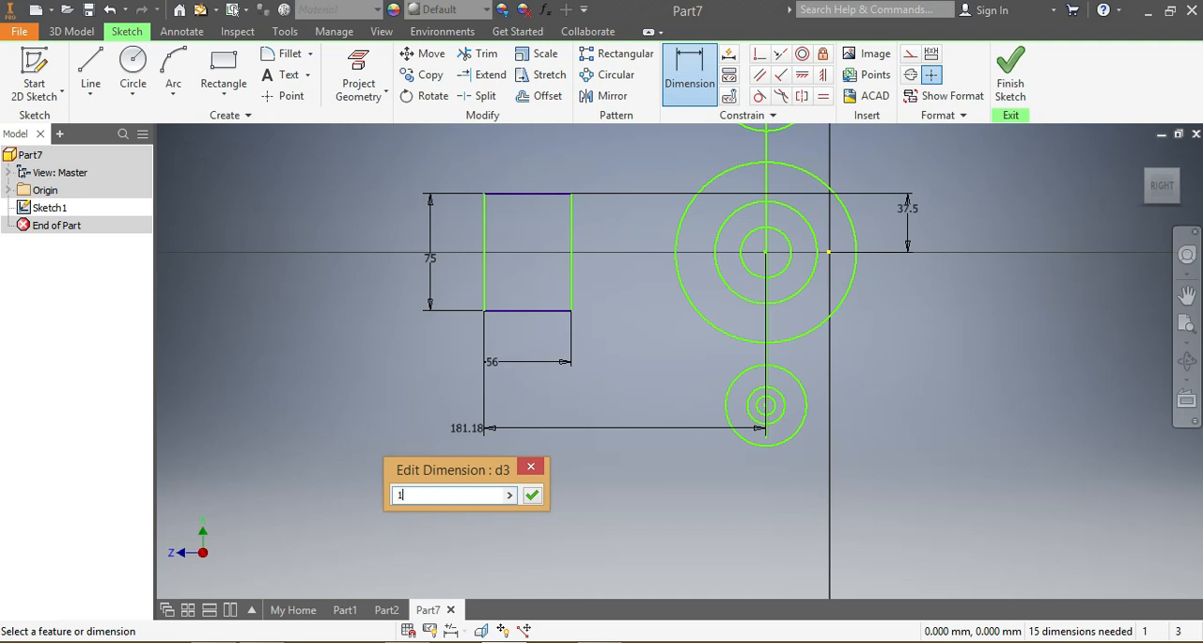
pyautogui.write('28')
pyautogui.press('Return')
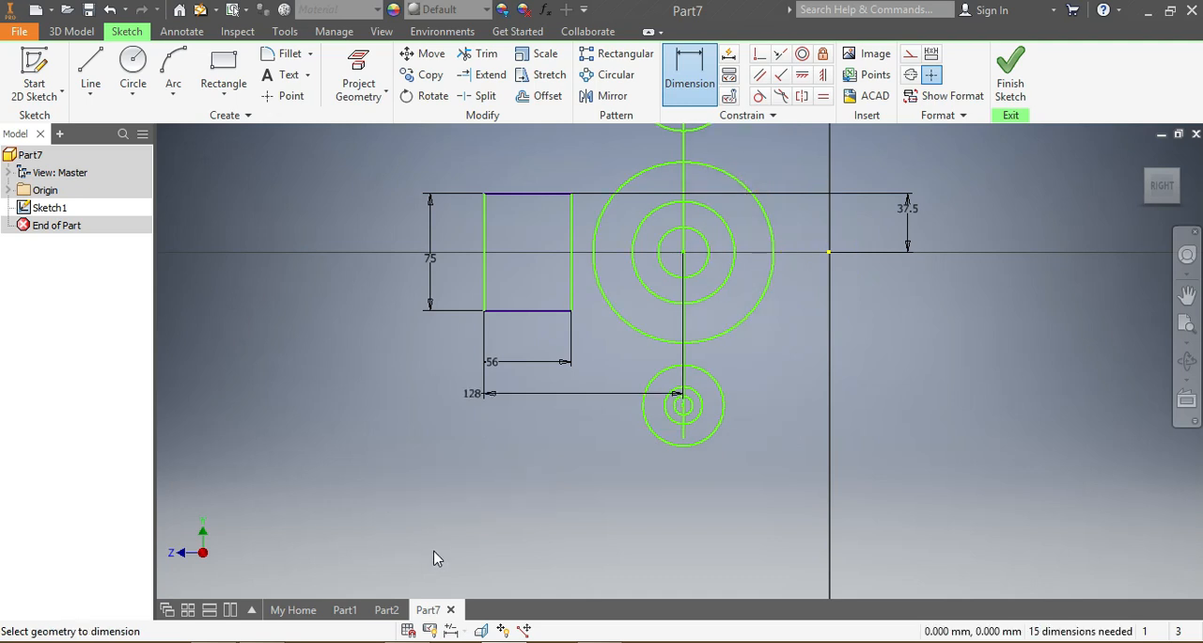
# Step: Dimension the vertical distance between the centres of the upper and lower circle groups as 130 mm
pyautogui.scroll(3, 702, 408)
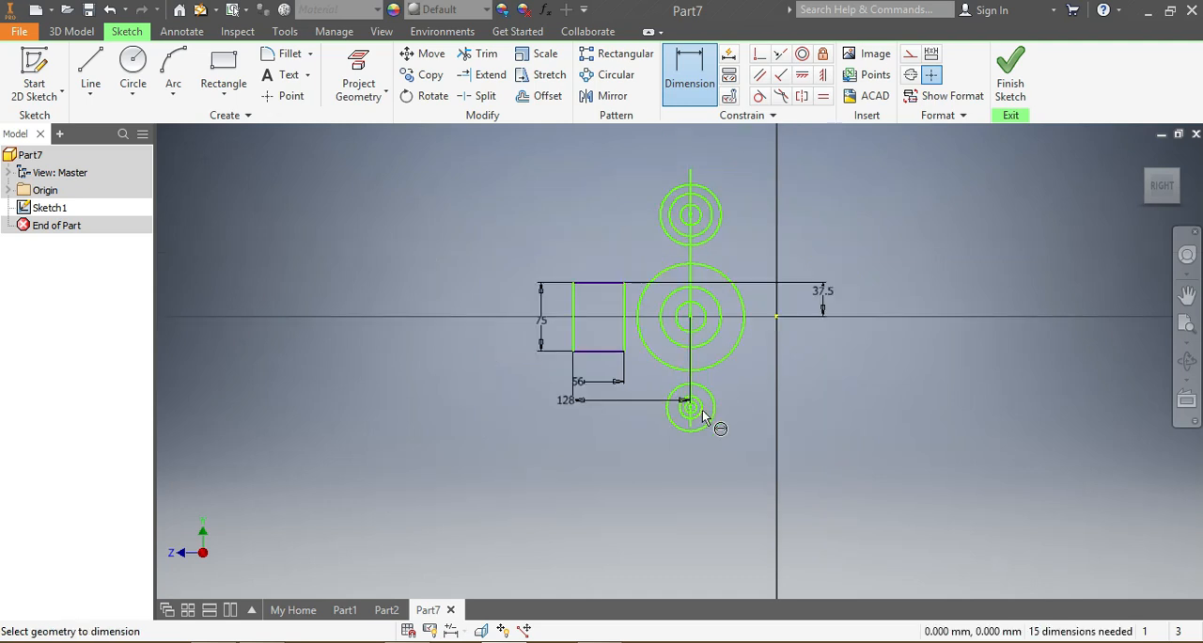
pyautogui.click(692, 215)
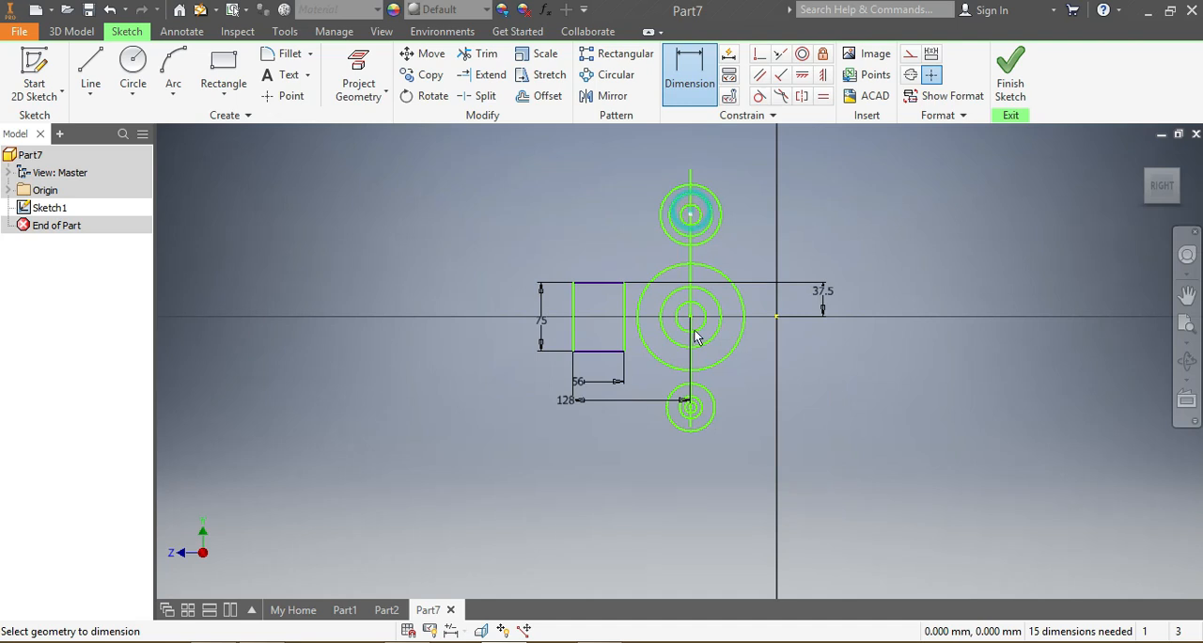
pyautogui.click(691, 414)
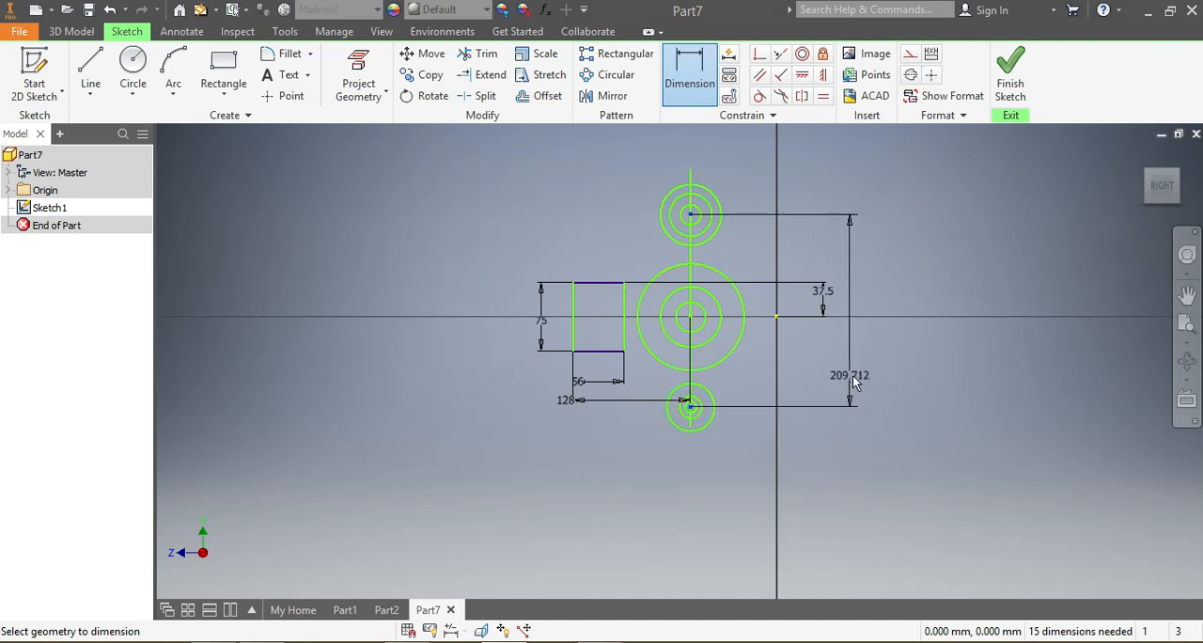
pyautogui.click(855, 355)
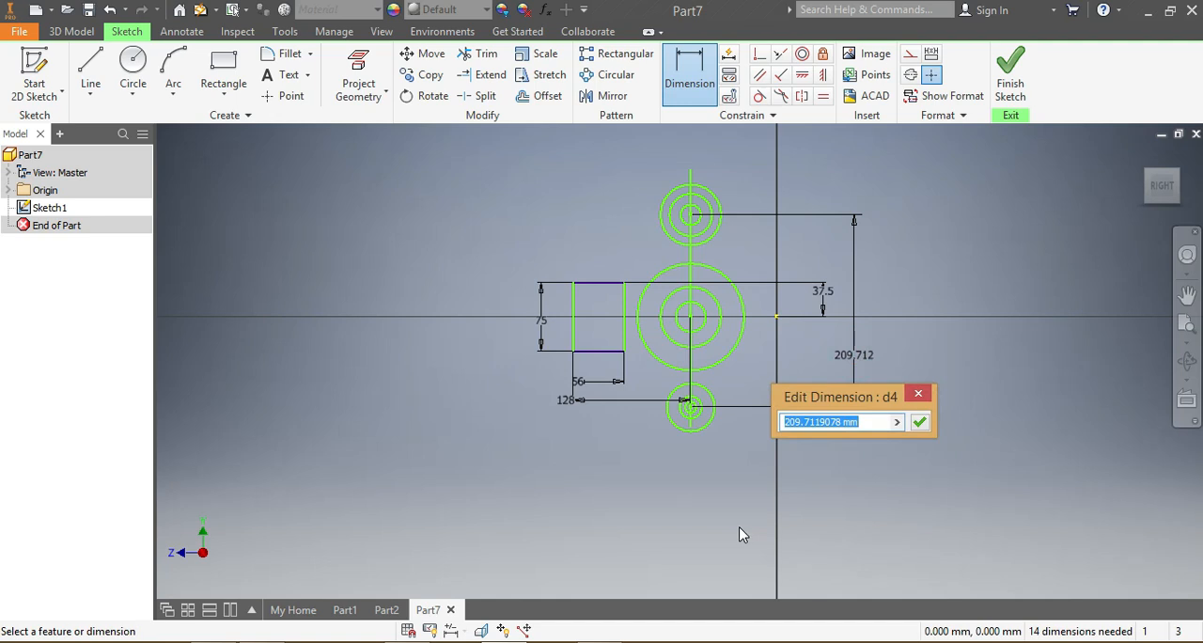
pyautogui.write('130')
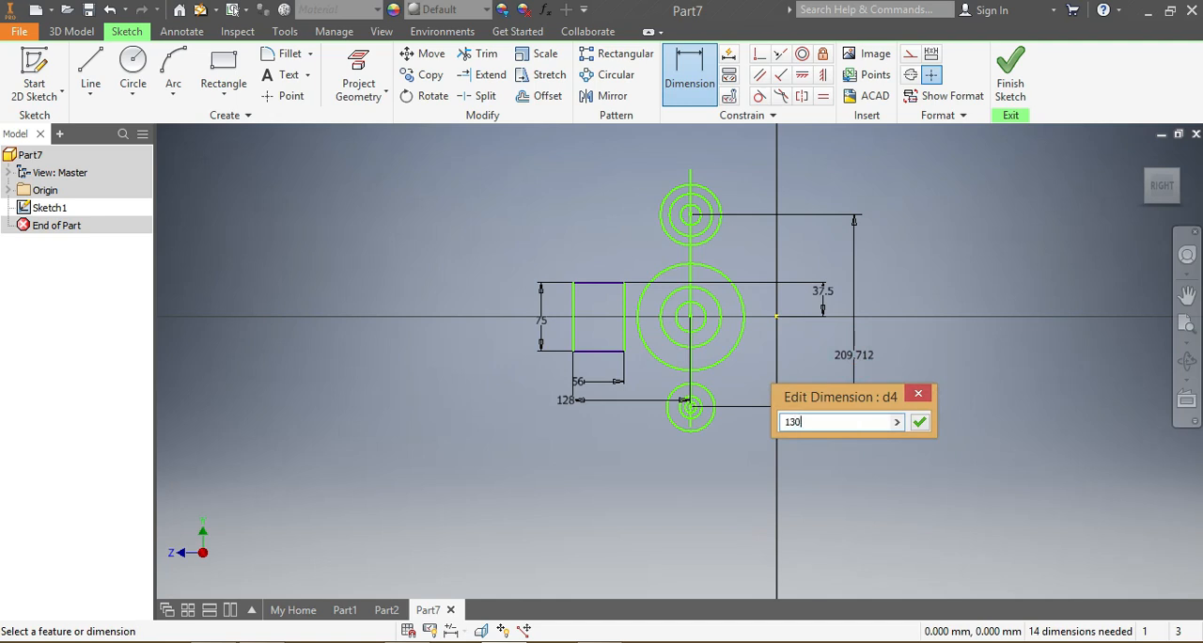
pyautogui.press('Return')
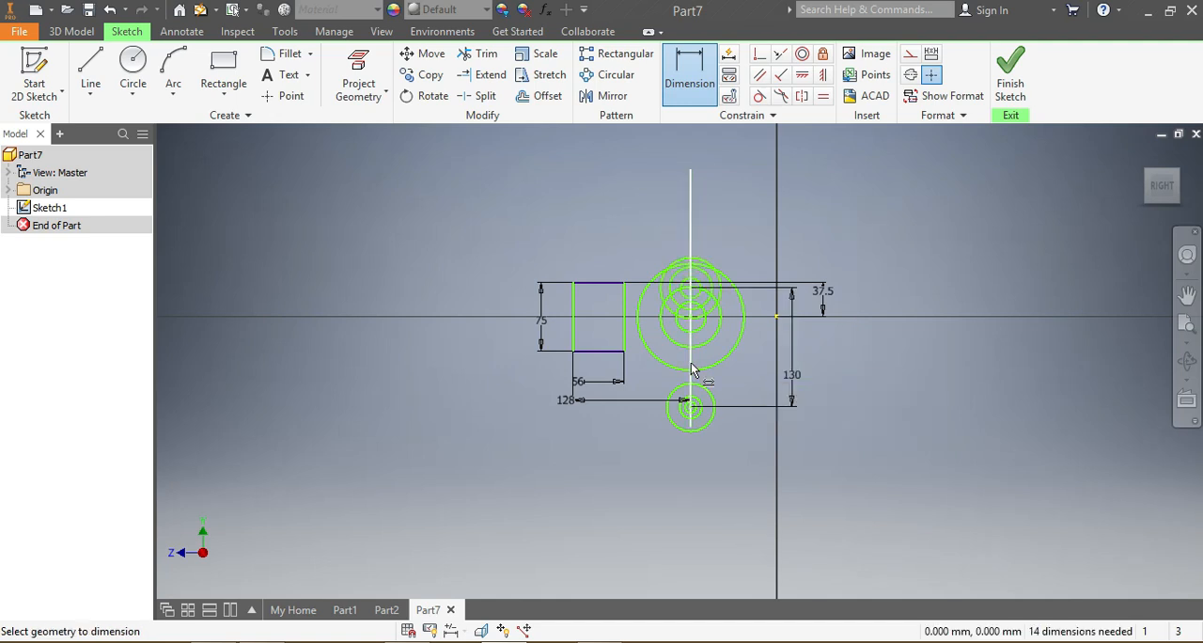
# Step: Dimension the vertical distance between the centres of the large circles and the lower circle group as 65 mm
pyautogui.scroll(3, 692, 370)
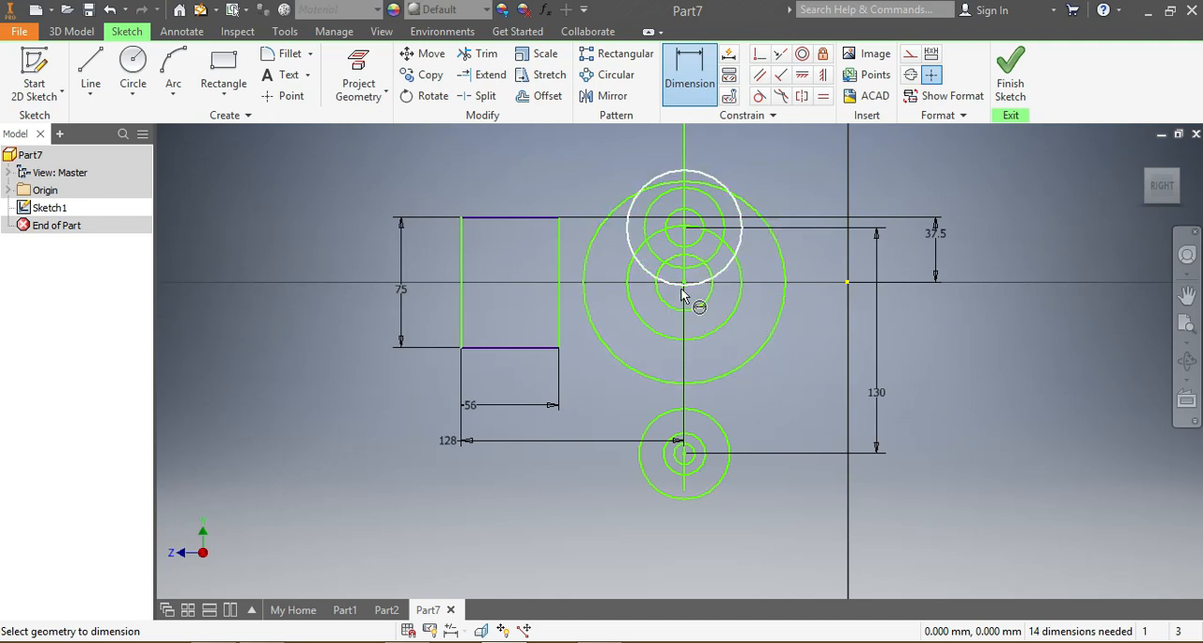
pyautogui.scroll(3, 685, 293)
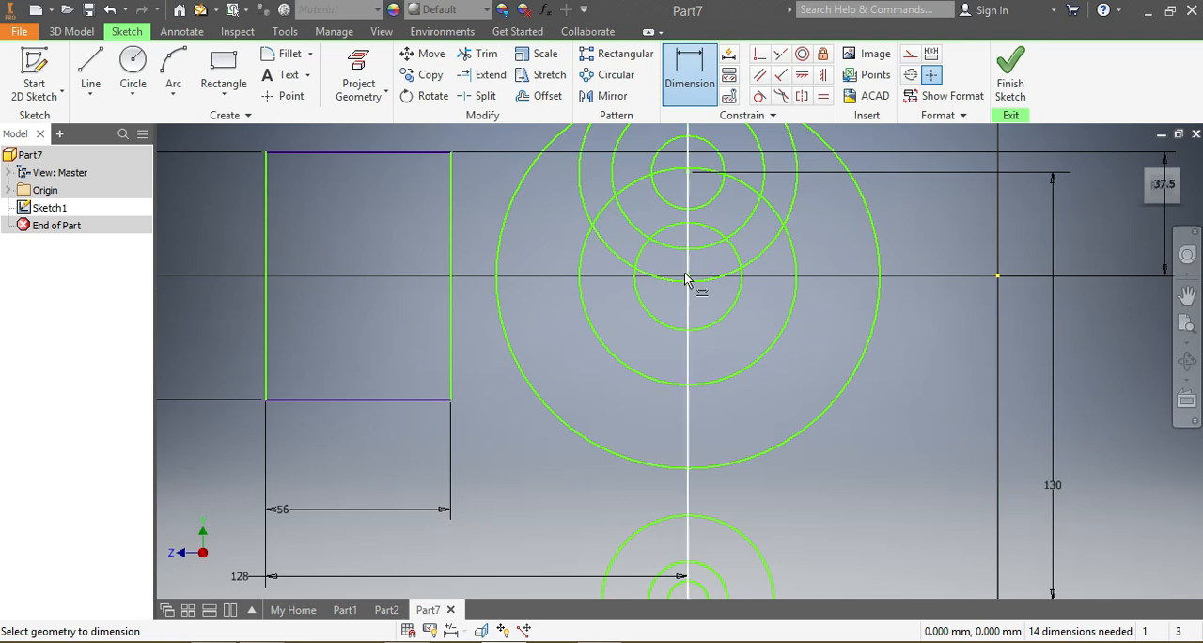
pyautogui.scroll(-3, 692, 370)
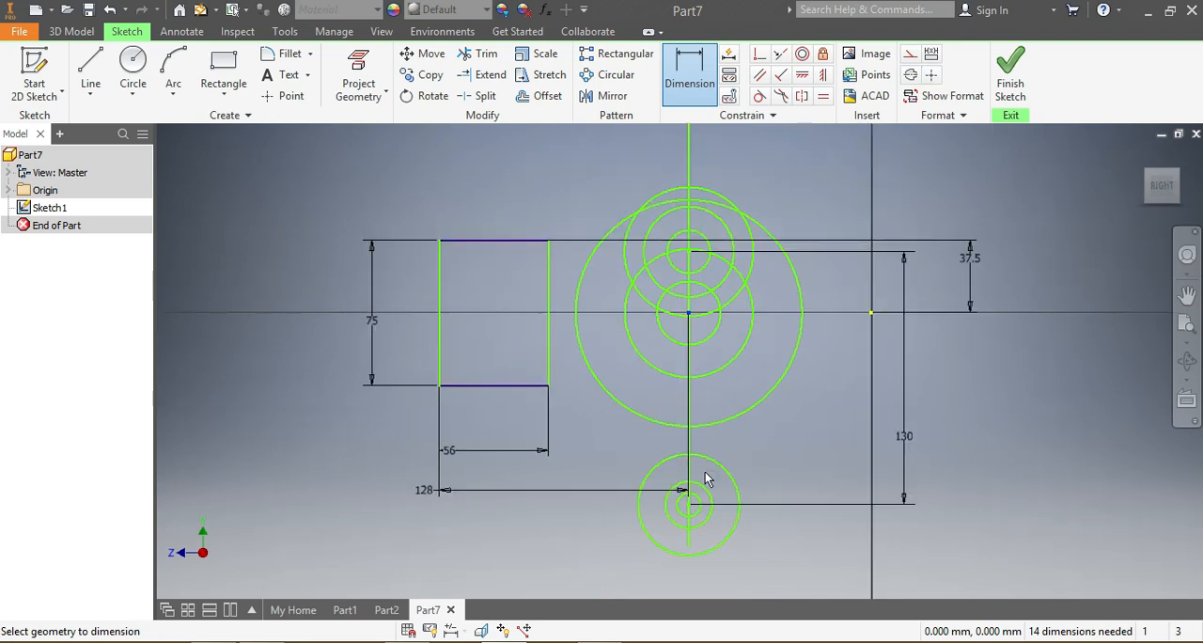
pyautogui.click(688, 508)
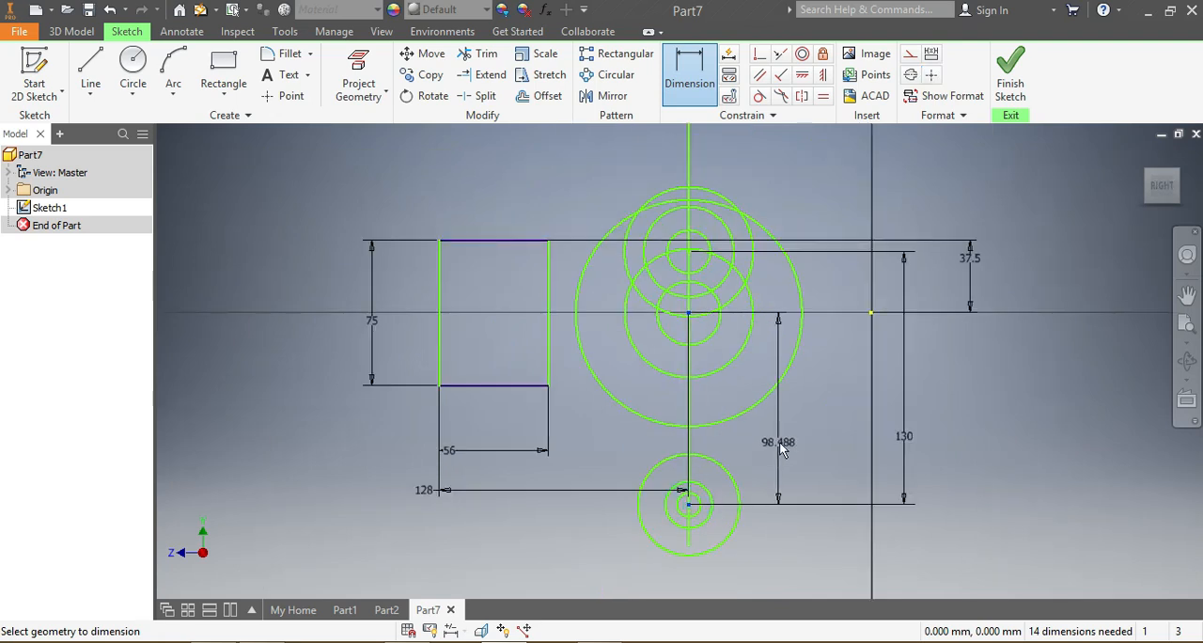
pyautogui.click(782, 440)
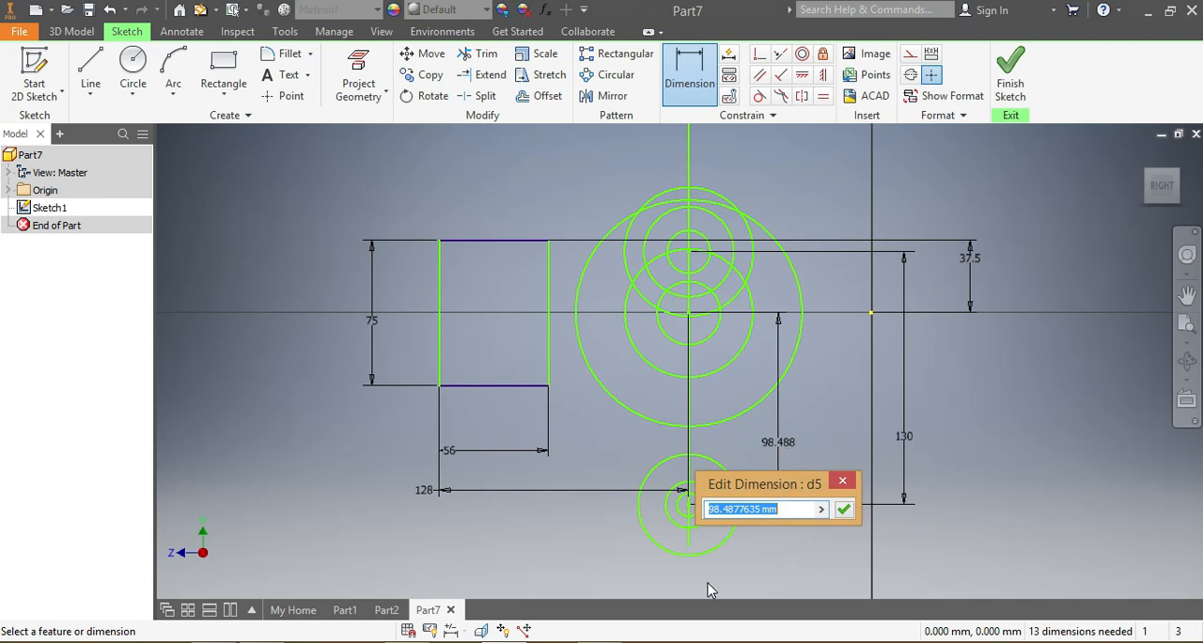
pyautogui.write('65')
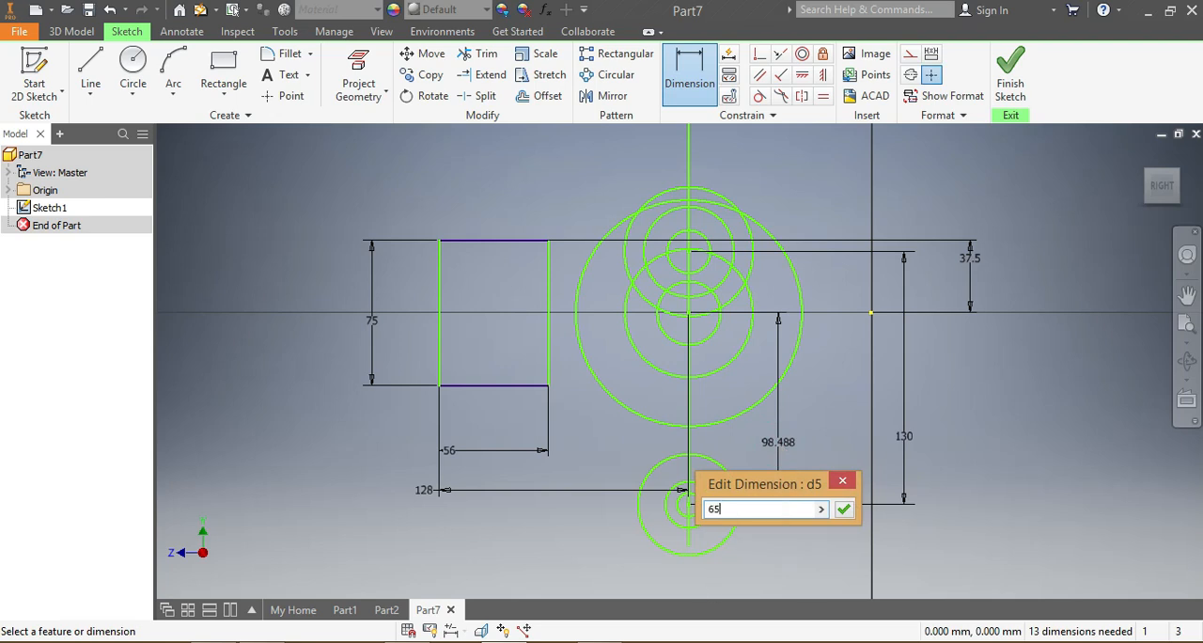
pyautogui.press('Return')
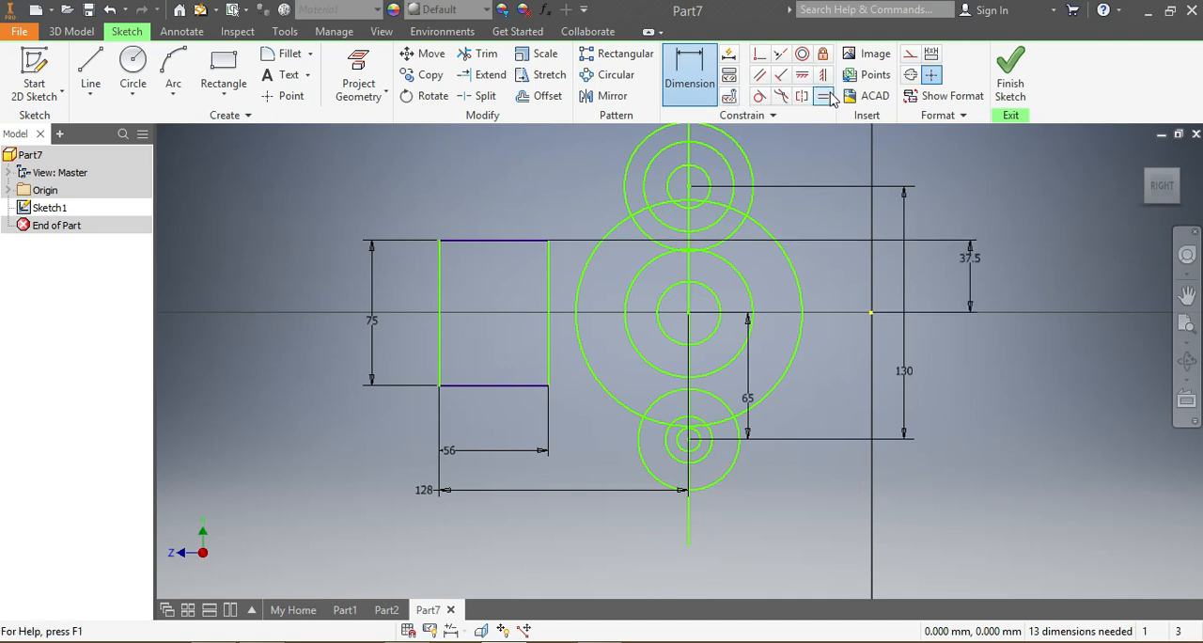
# Step: Dimension the outer circle of the lower group with a 48 mm diameter
pyautogui.click(691, 79)
pyautogui.click(728, 468)
pyautogui.click(822, 466)
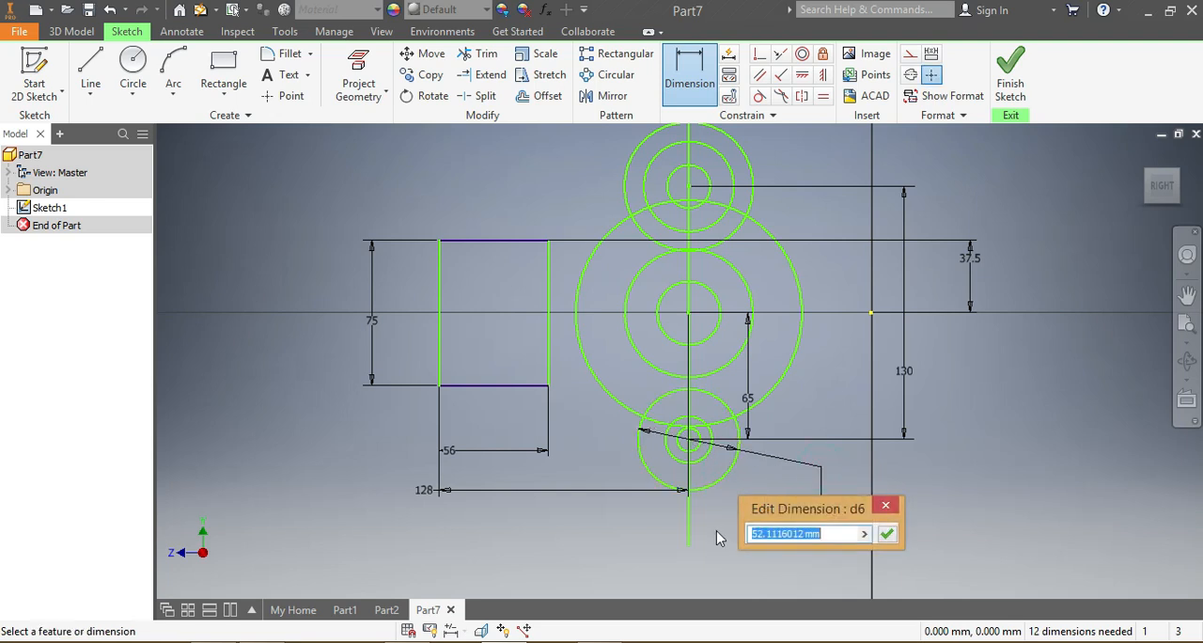
pyautogui.write('48')
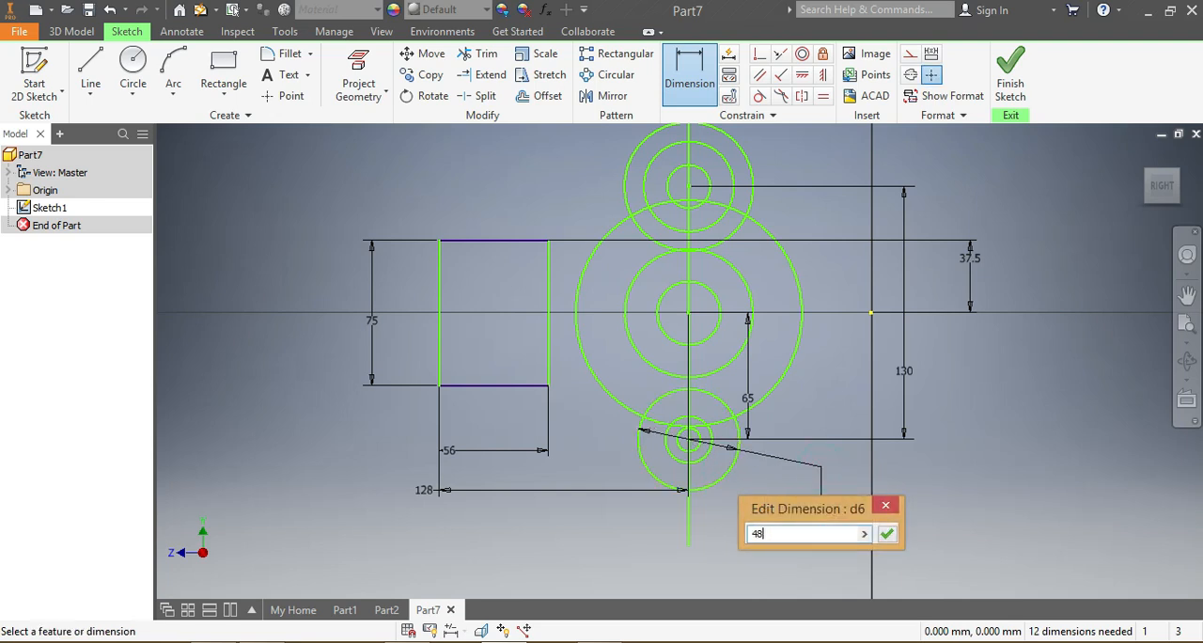
pyautogui.press('Return')
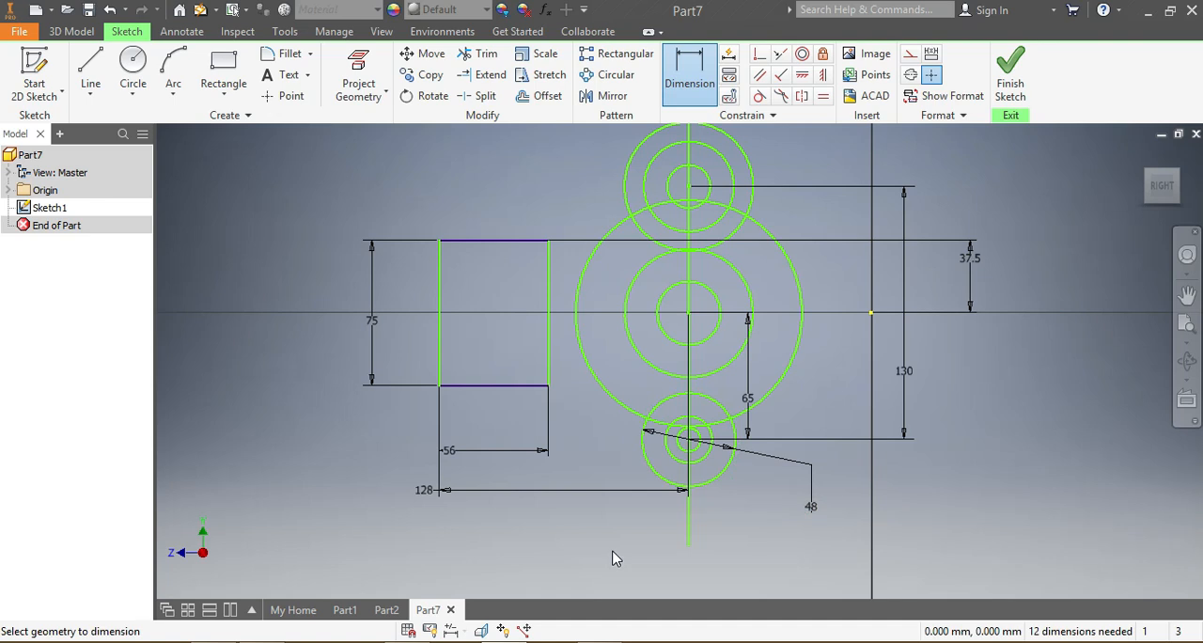
# Step: Dimension the middle circle of the lower group with a 36 mm diameter
pyautogui.click(701, 467)
pyautogui.click(692, 529)
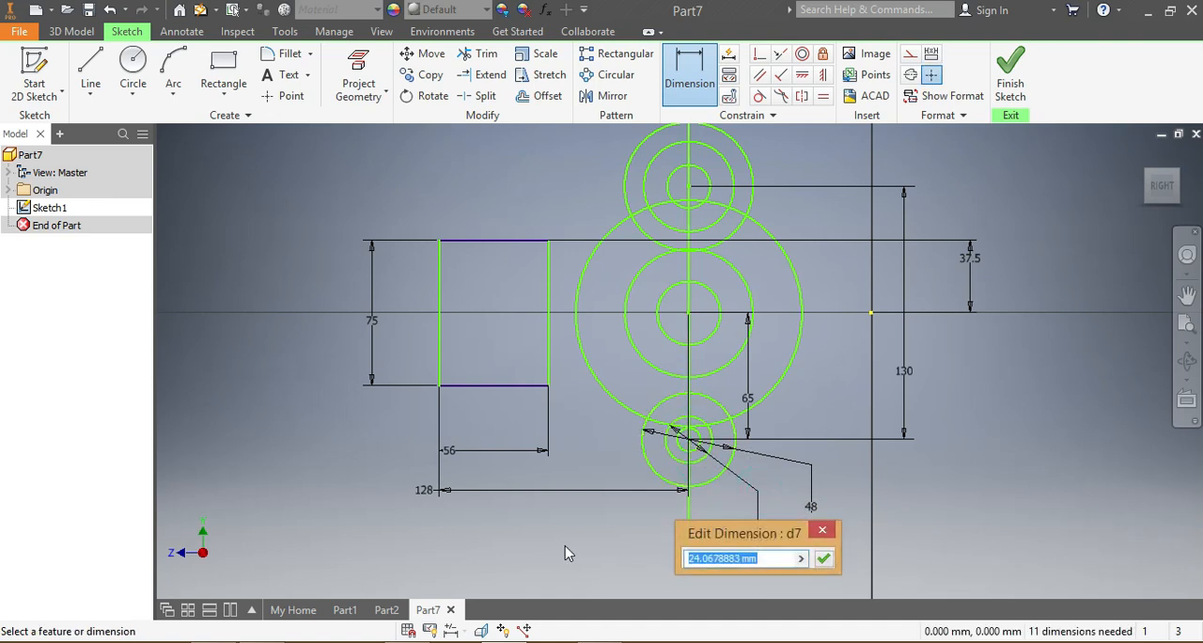
pyautogui.write('3')
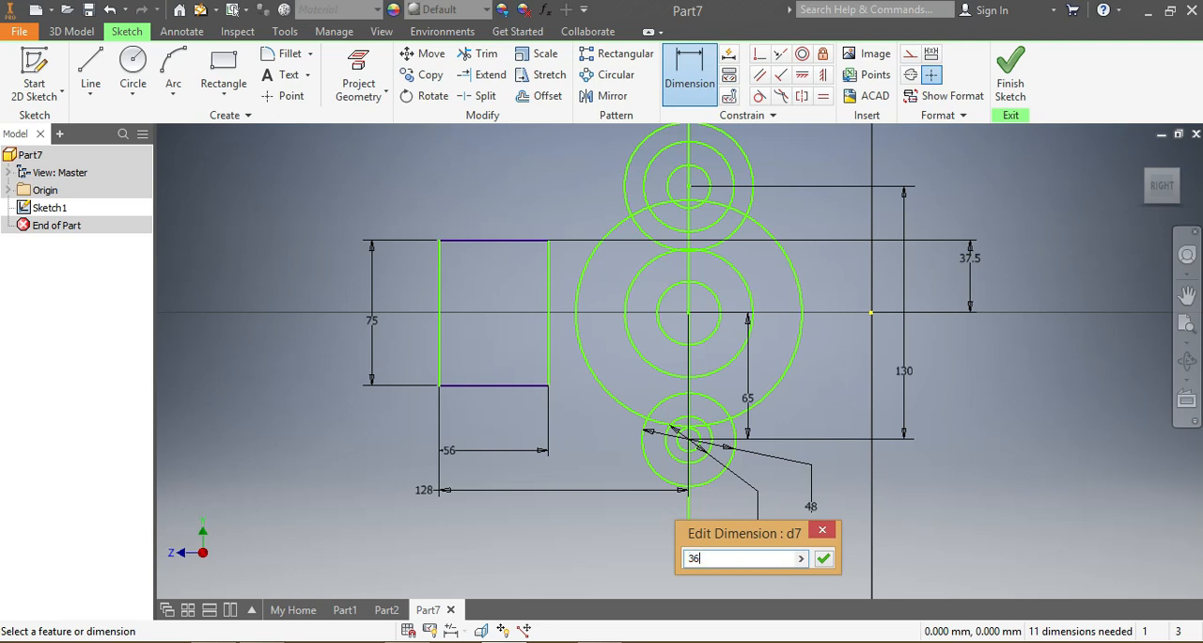
pyautogui.write('6')
pyautogui.press('Return')
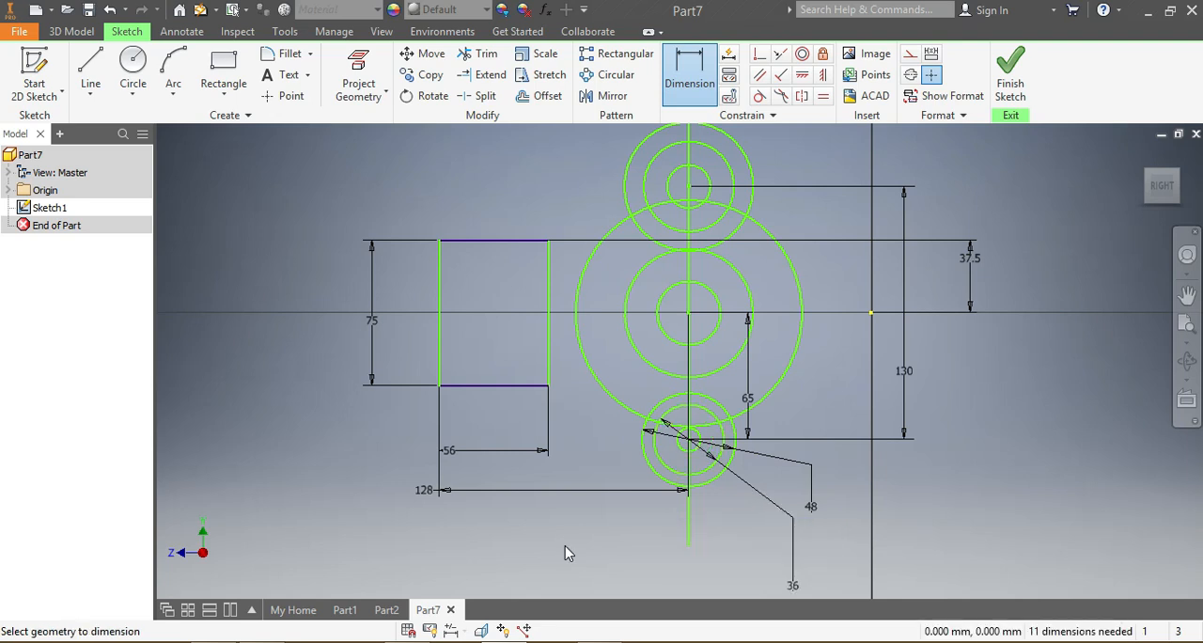
# Step: Dimension the innermost circle of the lower group with an 18 mm diameter
pyautogui.click(687, 435)
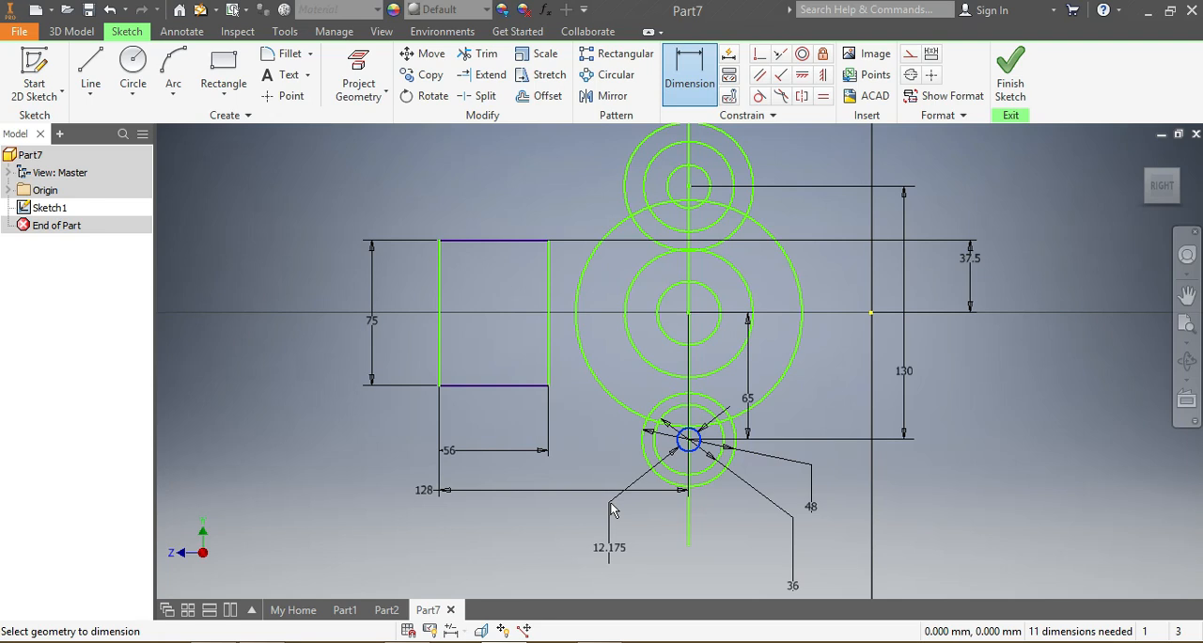
pyautogui.write('18')
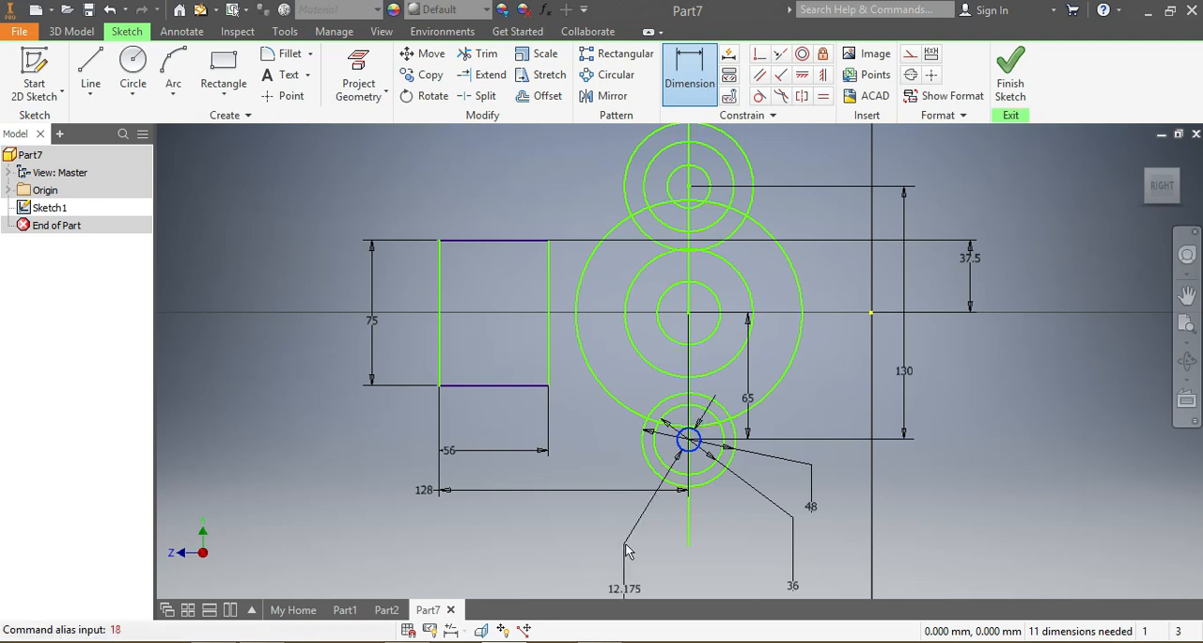
pyautogui.click(616, 524)
pyautogui.write('1')
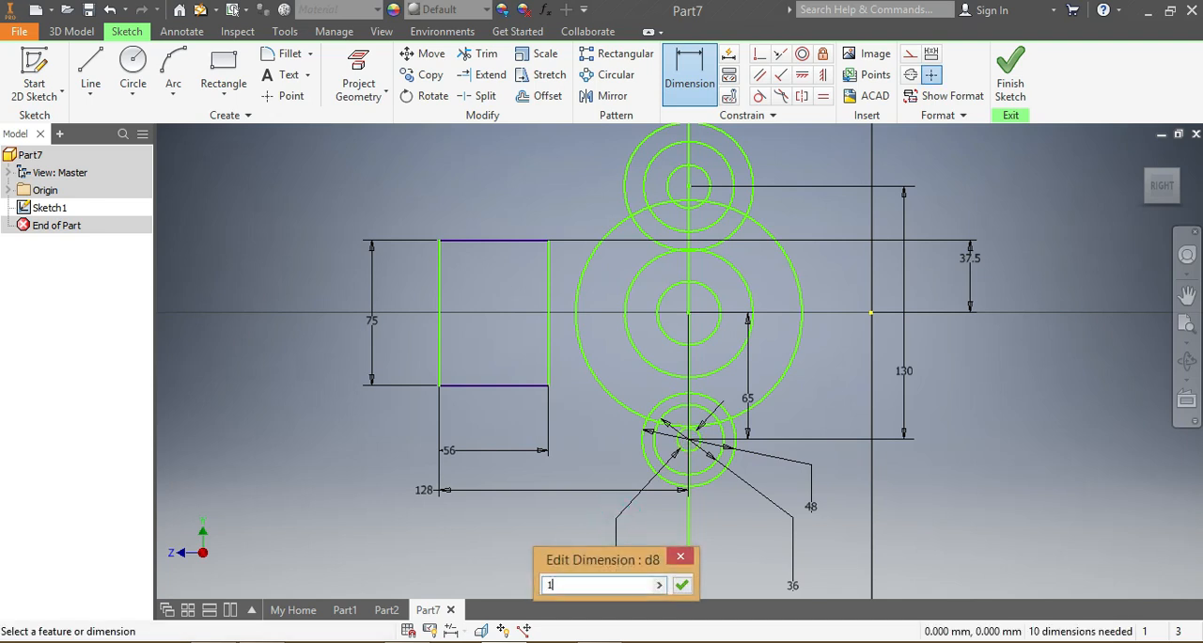
pyautogui.write('28')
pyautogui.press('Return')
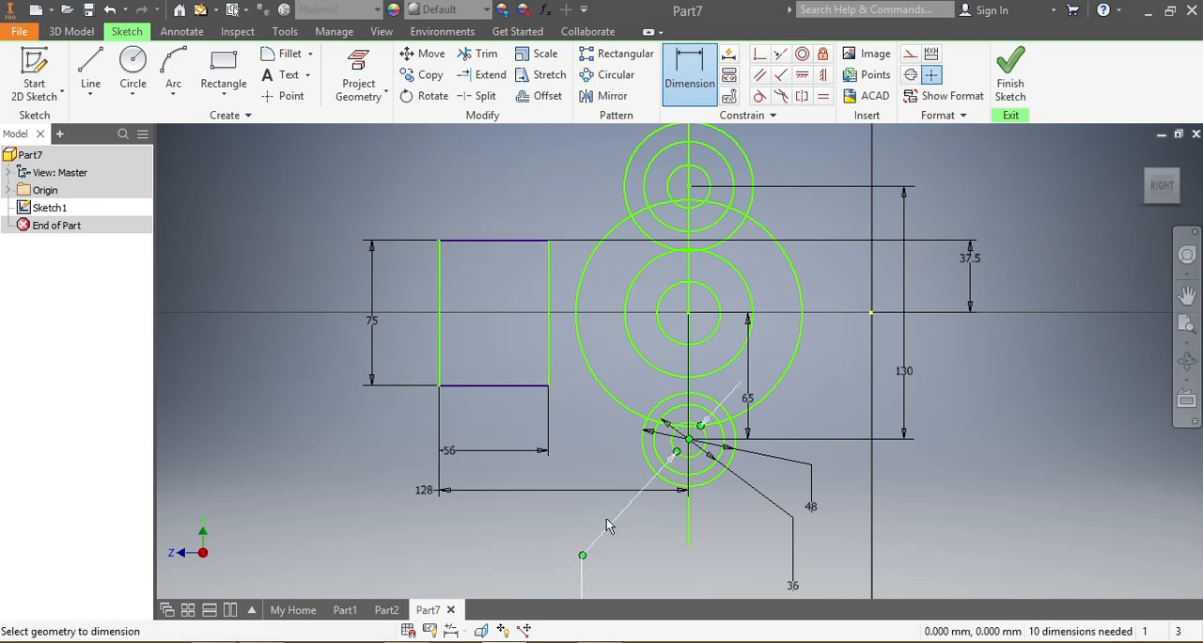
# Step: Dimension the outermost circle of the central group with a 90 mm diameter
pyautogui.click(794, 273)
pyautogui.click(1007, 376)
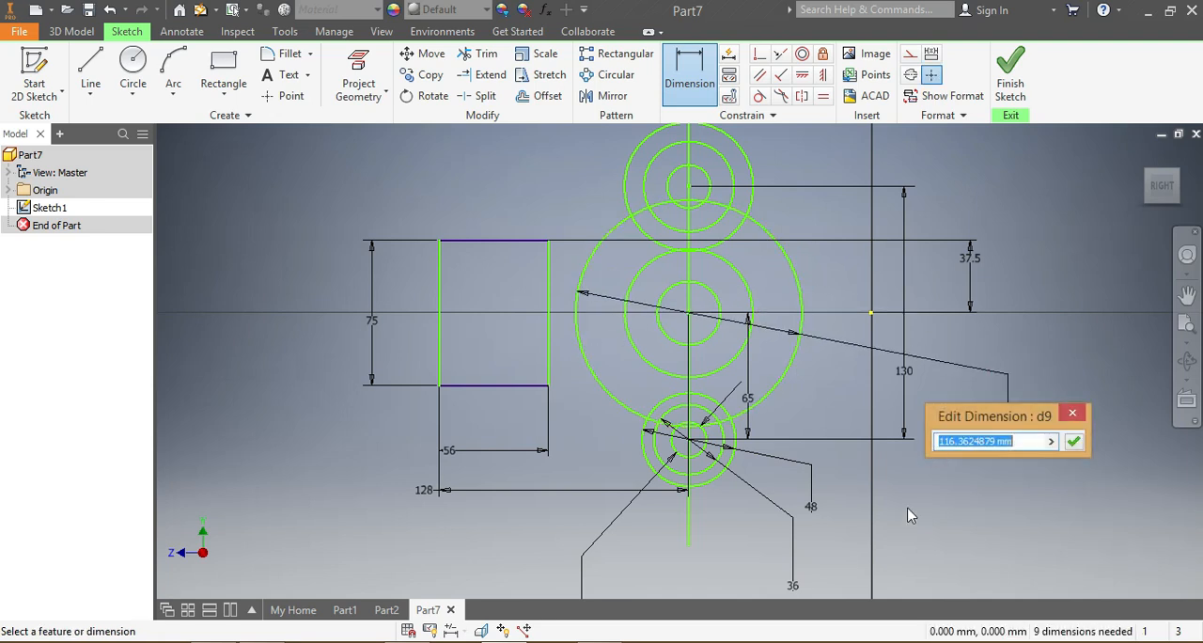
pyautogui.write('90')
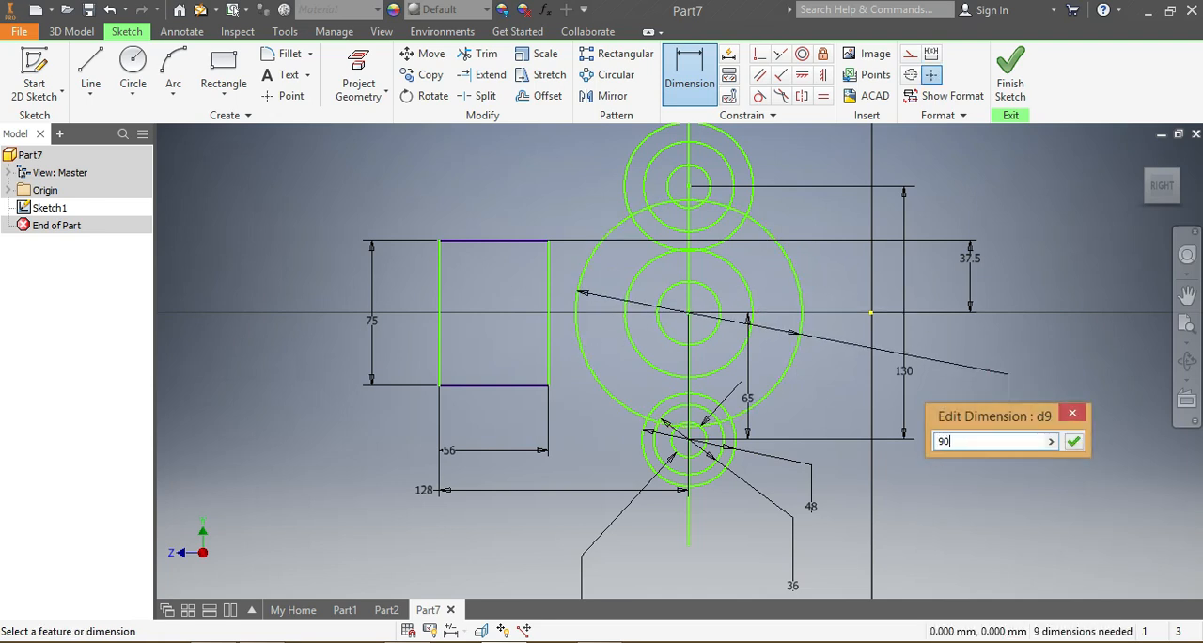
pyautogui.press('Return')
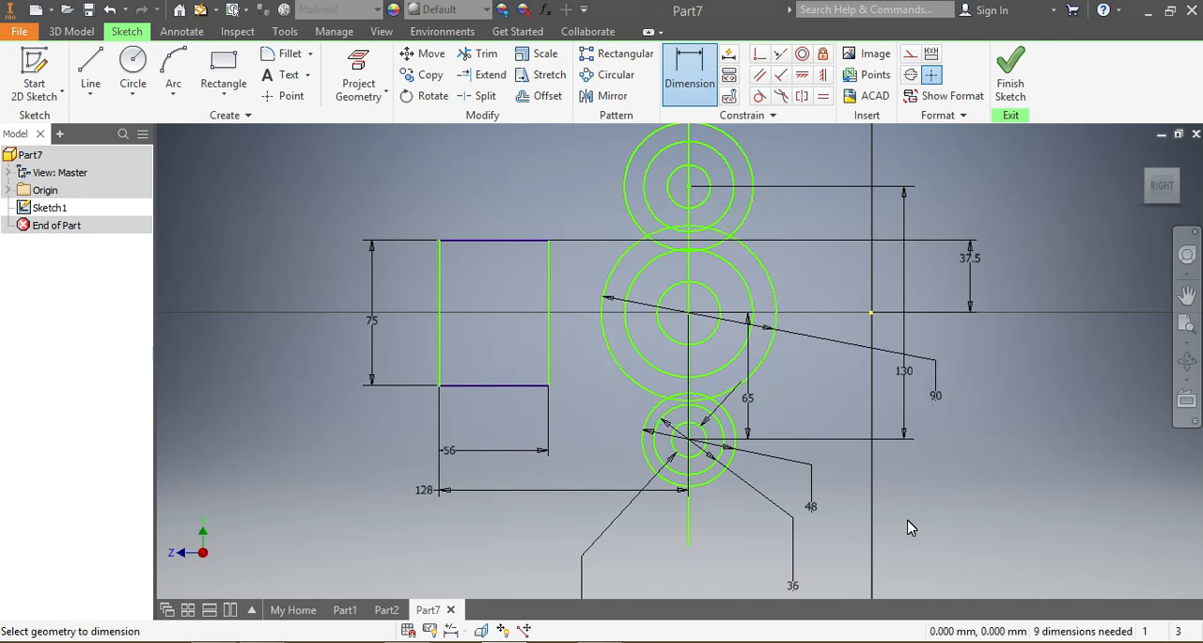
# Step: Dimension the middle circle of the central group with a 70 mm diameter
pyautogui.click(749, 284)
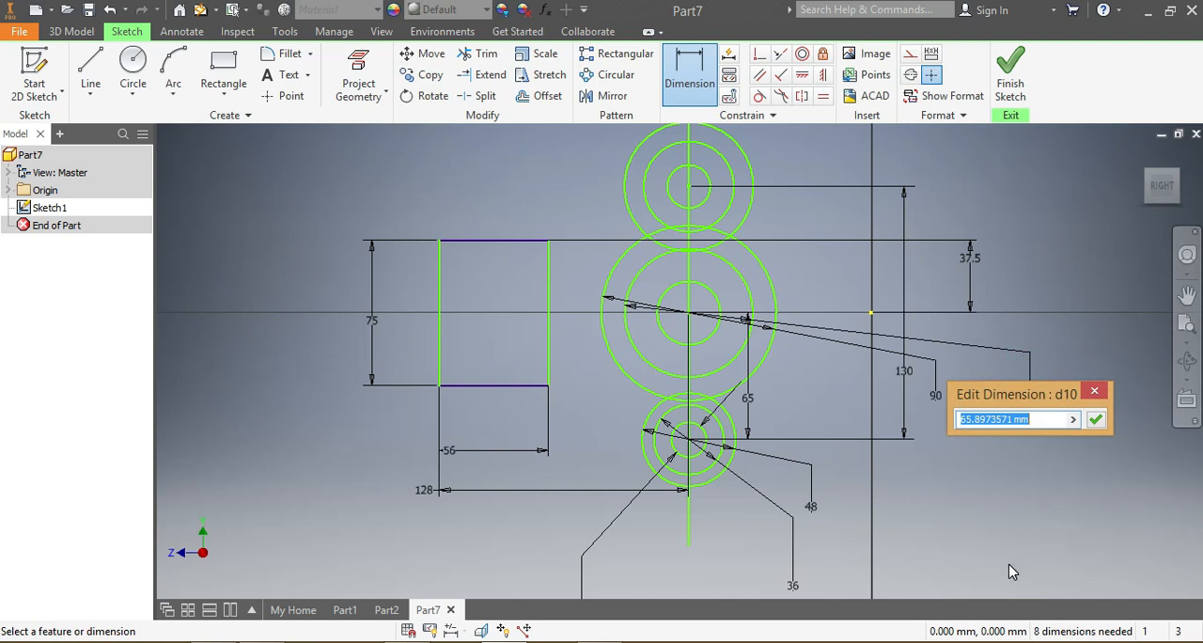
pyautogui.write('70')
pyautogui.press('Return')
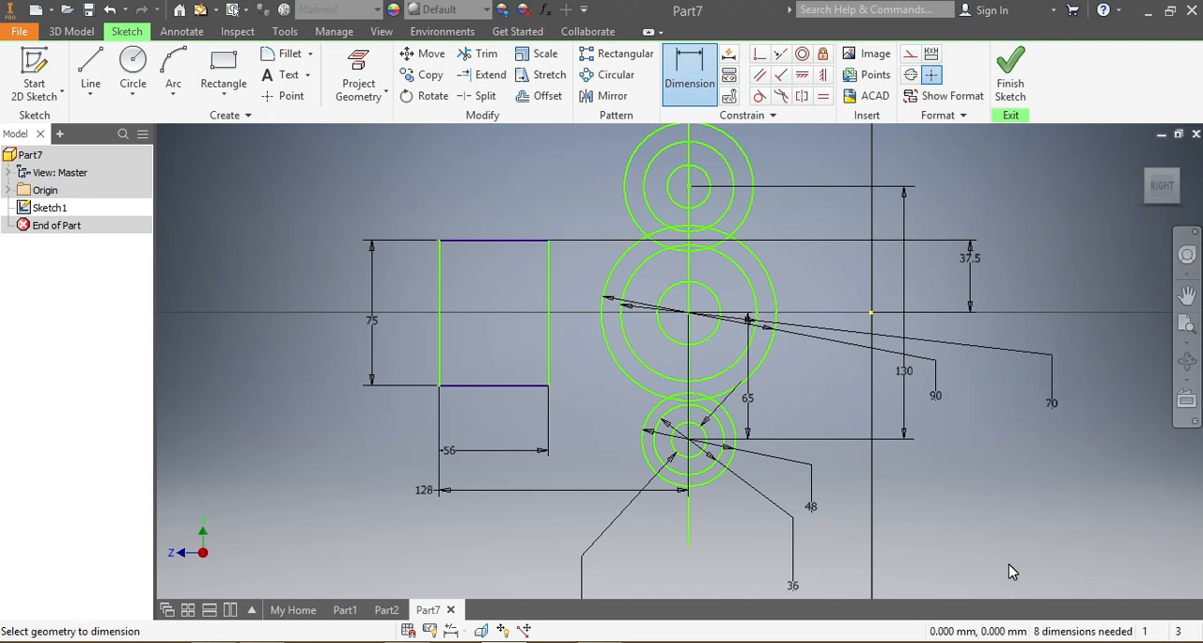
# Step: Dimension the innermost circle of the central group with a 36 mm diameter
pyautogui.click(707, 341)
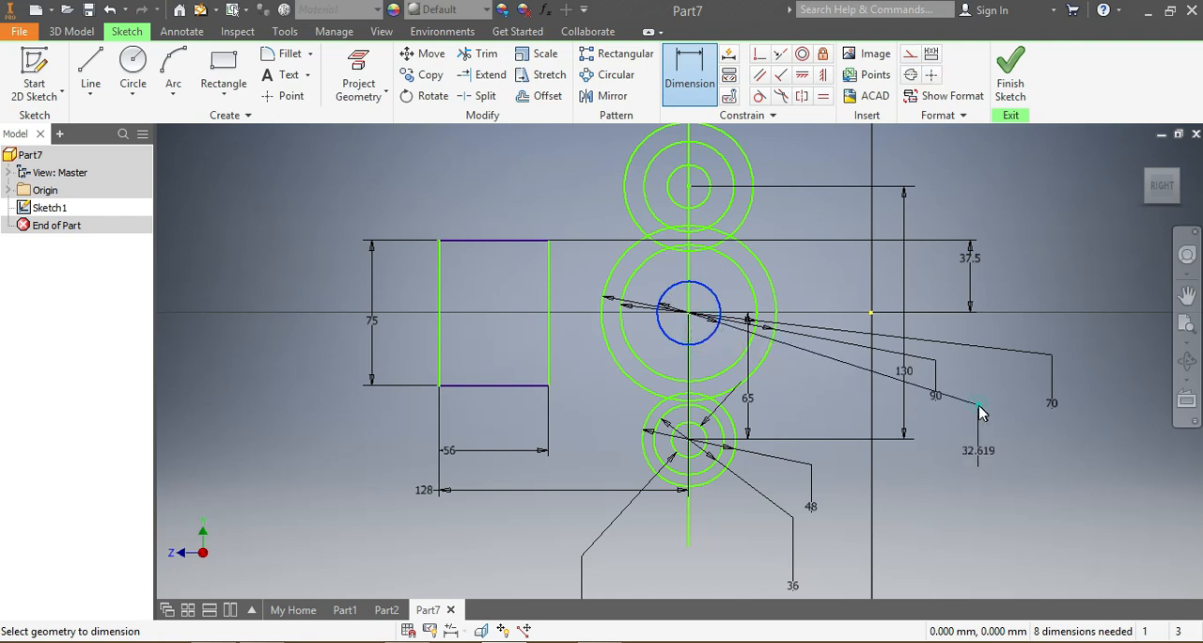
pyautogui.click(984, 410)
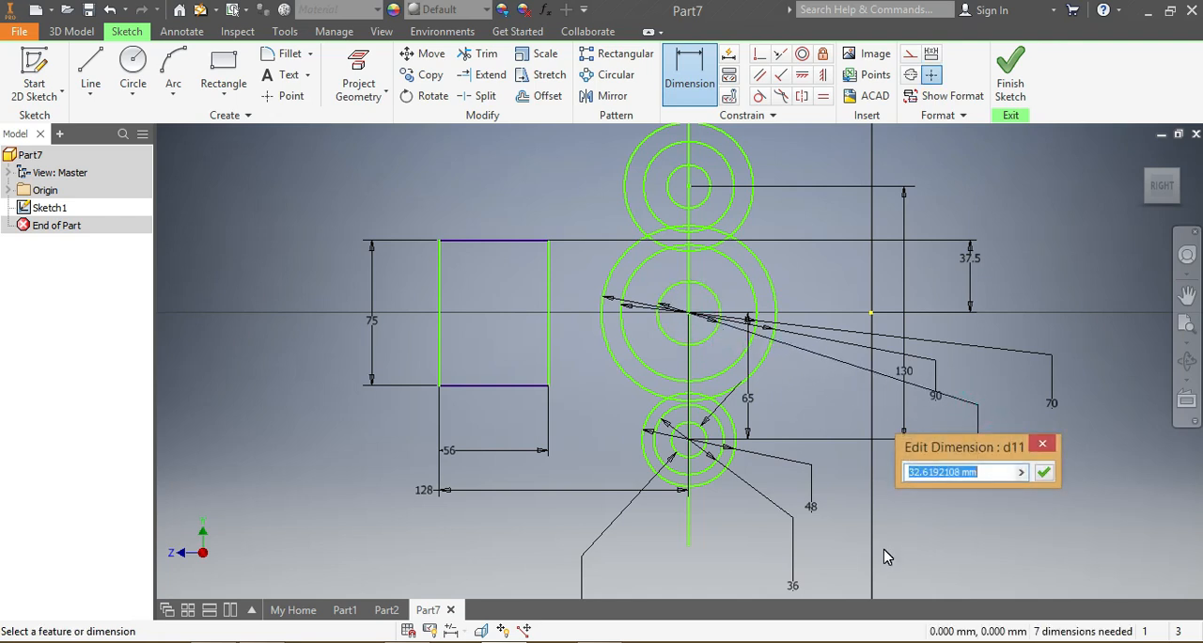
pyautogui.write('36')
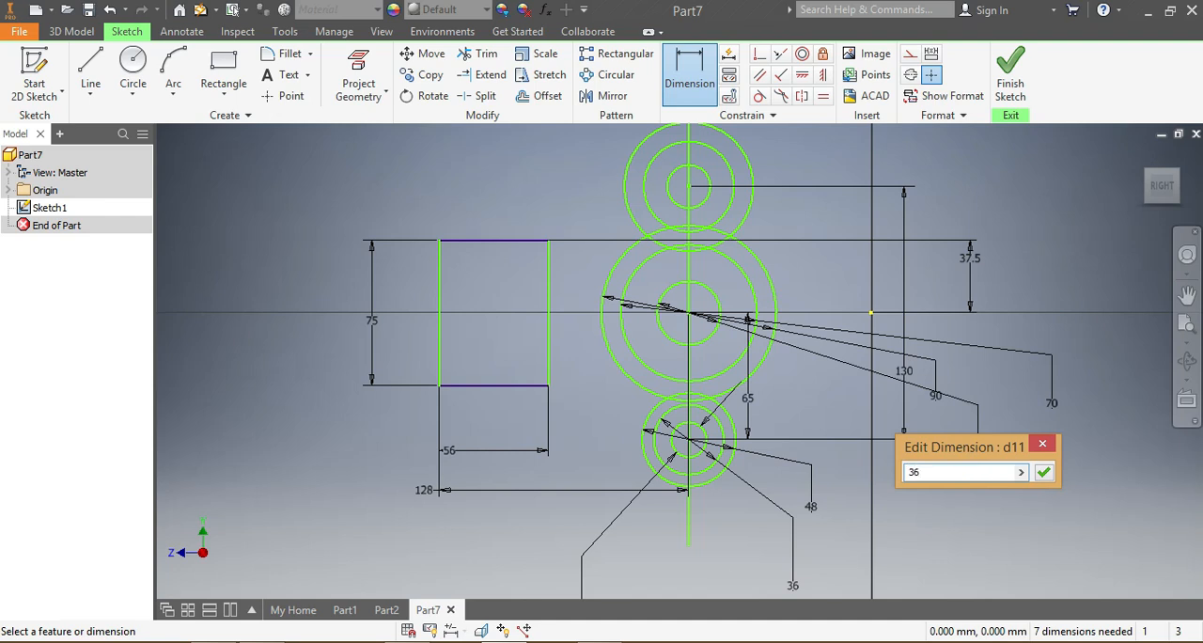
pyautogui.press('Return')
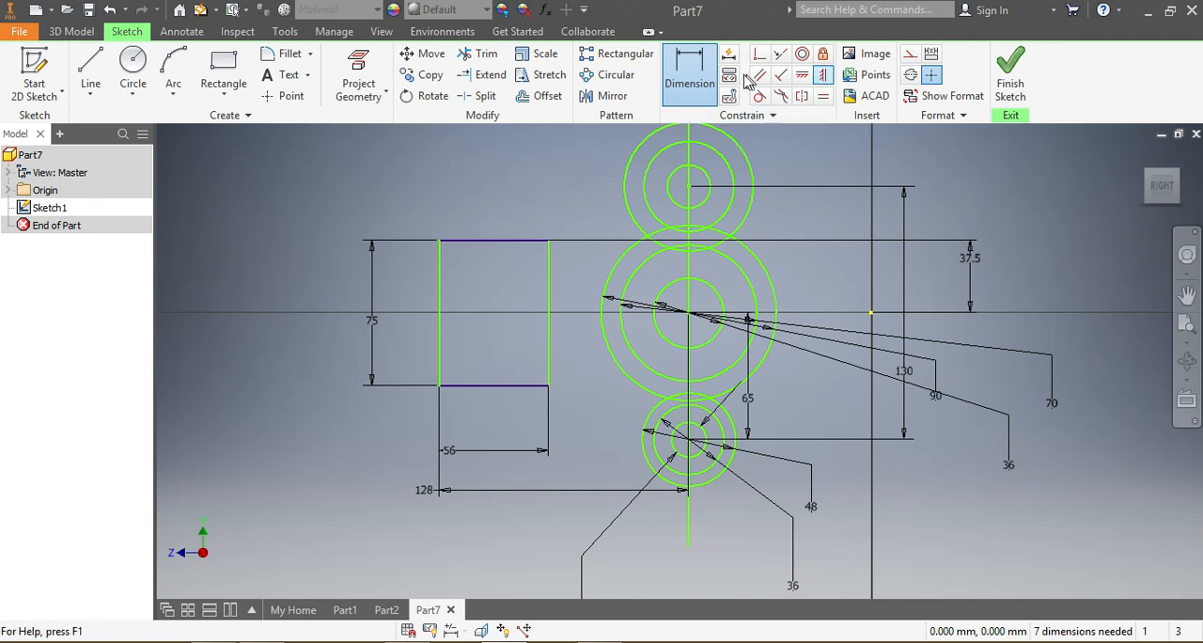
# Step: Apply an Equal constraint between the outer circles of the upper and lower groups
pyautogui.click(823, 96)
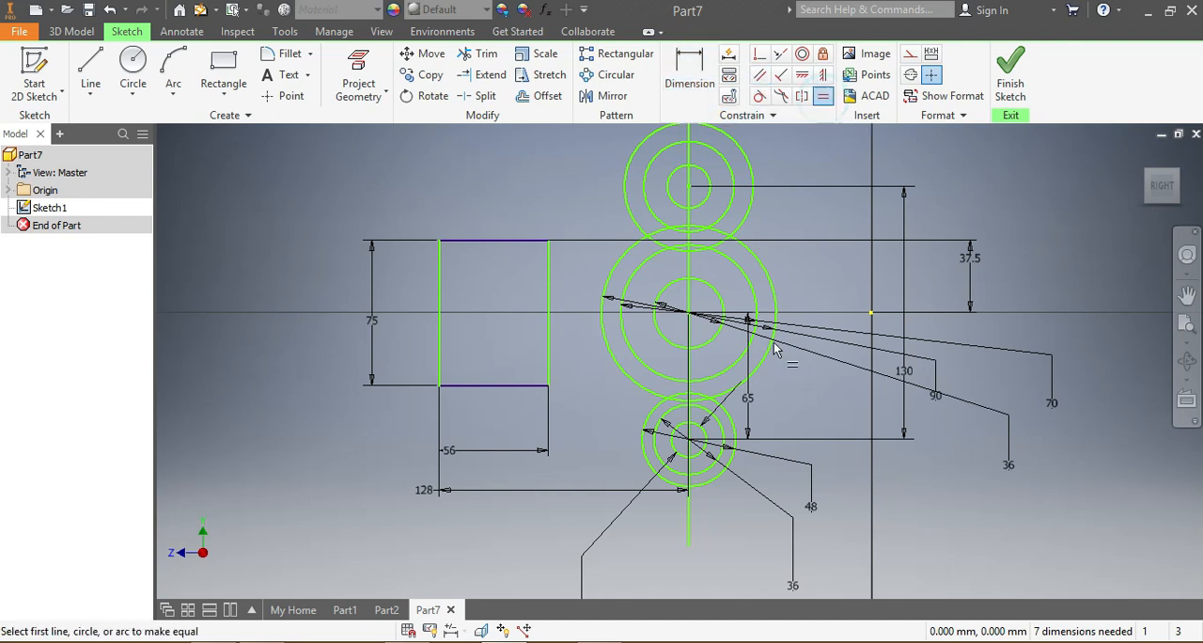
pyautogui.click(754, 215)
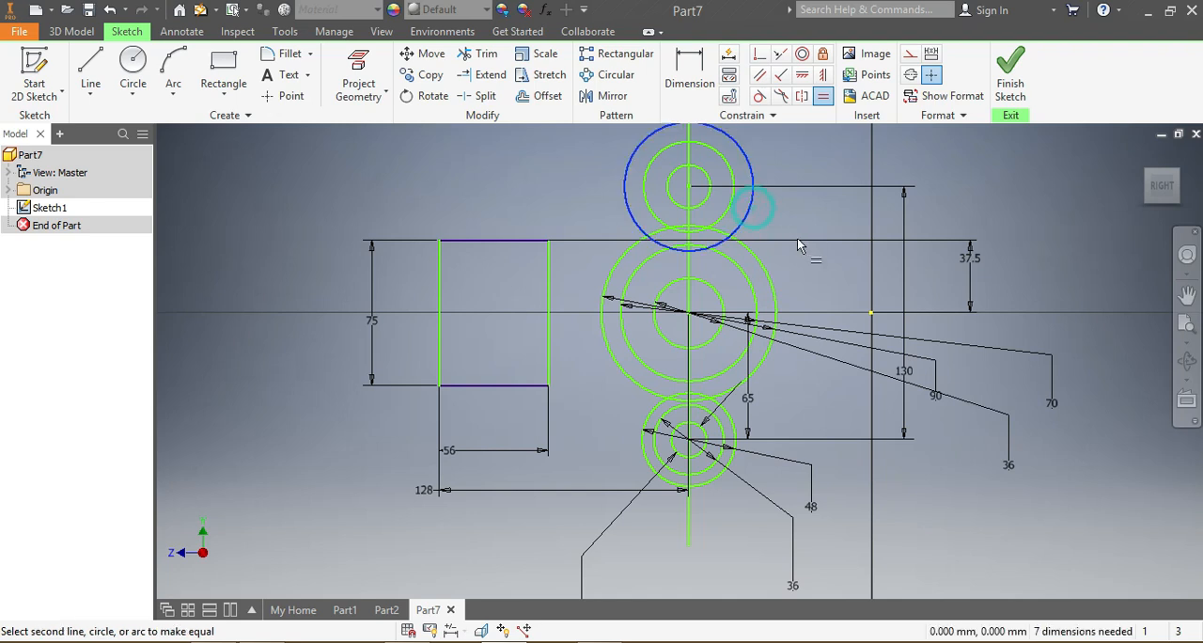
pyautogui.click(736, 463)
# Step: Make the innermost circle of the upper group equal to the innermost circle of the lower group
pyautogui.scroll(-3, 741, 219)
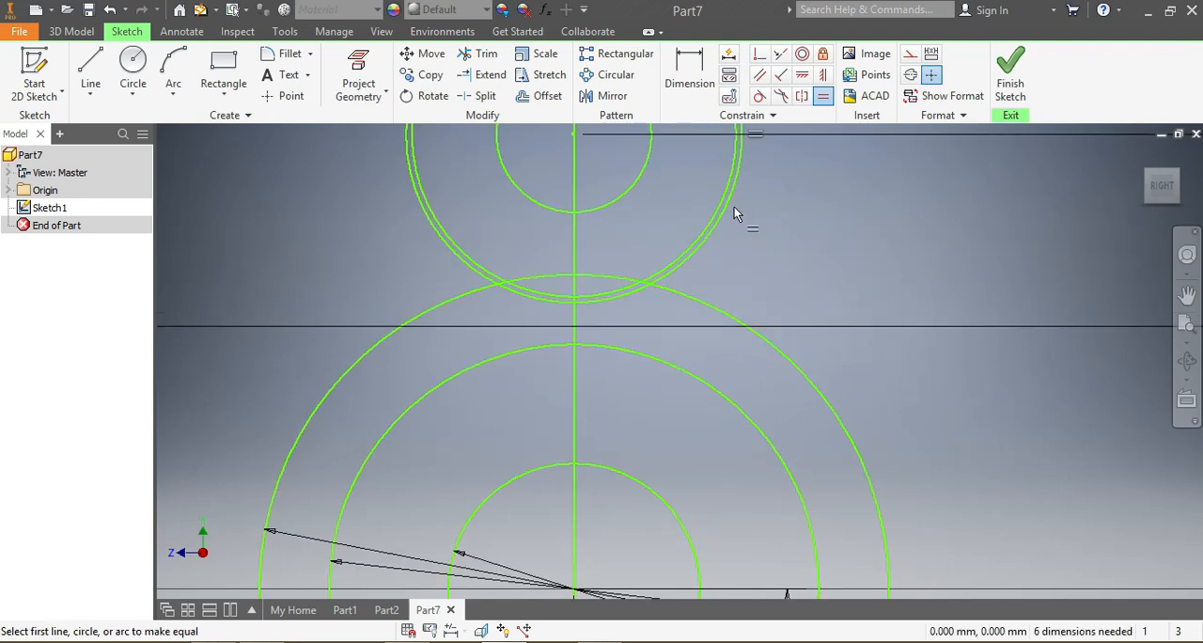
pyautogui.scroll(3, 721, 214)
pyautogui.click(670, 196)
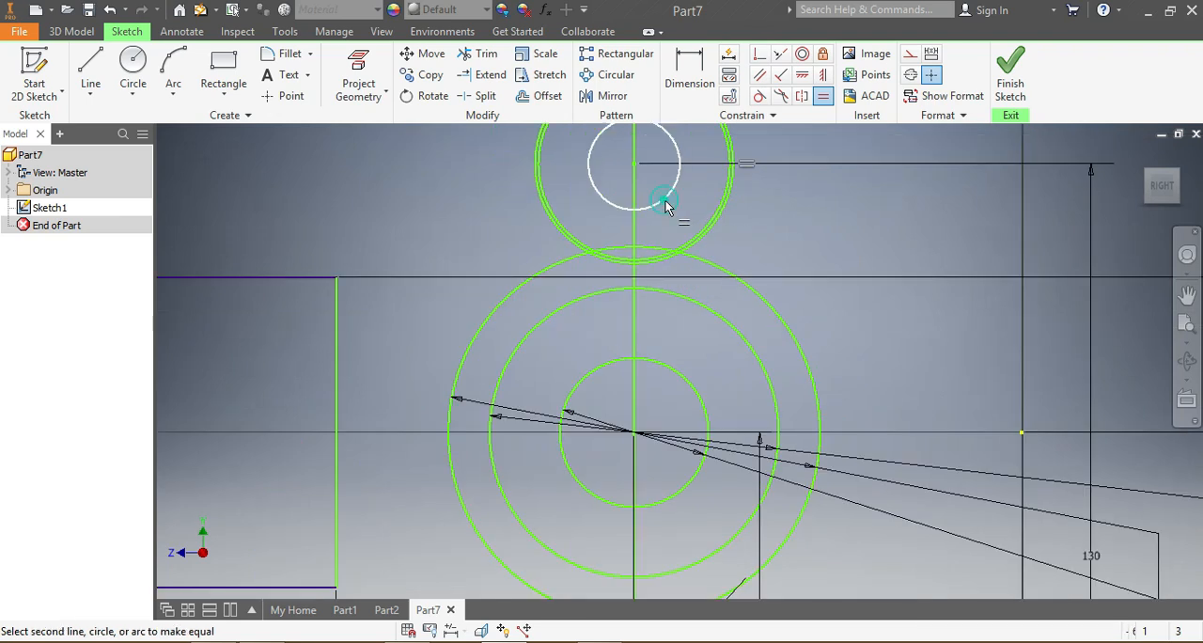
pyautogui.scroll(3, 676, 235)
pyautogui.scroll(-2, 652, 404)
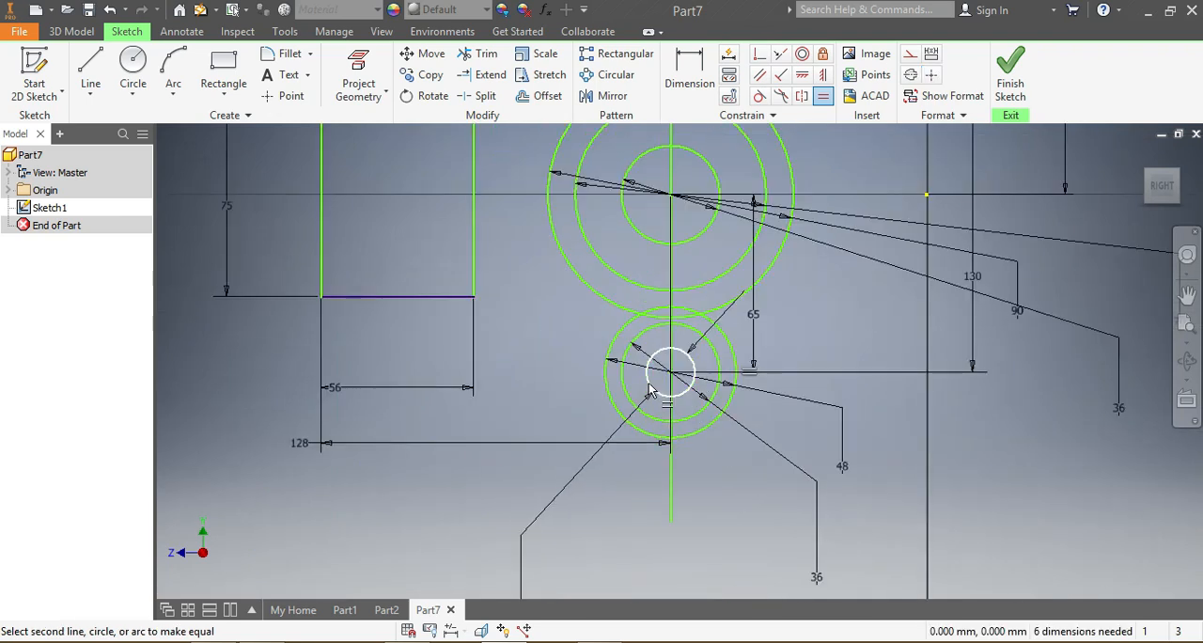
pyautogui.click(649, 389)
# Step: Make the middle circle of the upper group equal to the middle circle of the lower group
pyautogui.scroll(3, 648, 391)
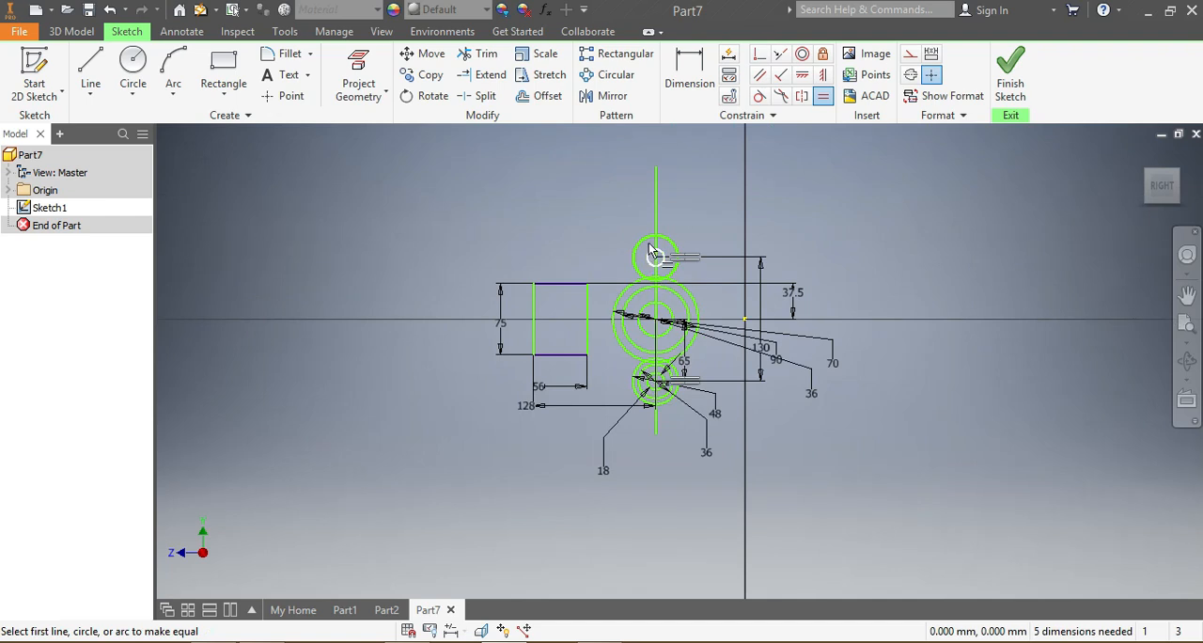
pyautogui.scroll(-5, 649, 250)
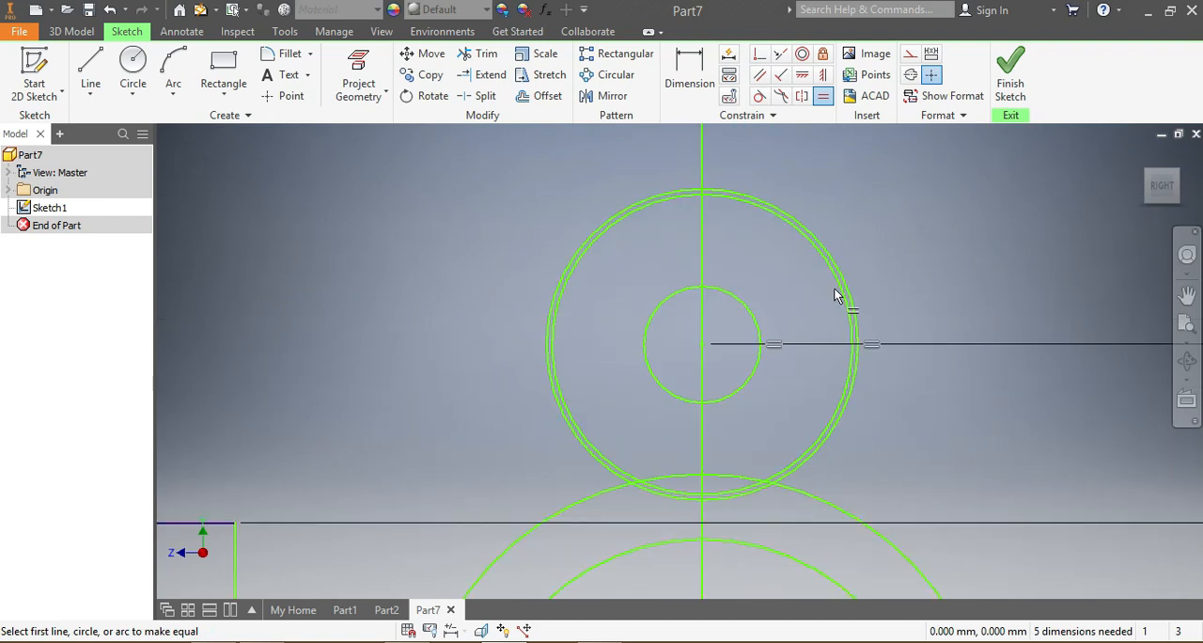
pyautogui.click(570, 282)
pyautogui.scroll(5, 601, 389)
pyautogui.click(599, 559)
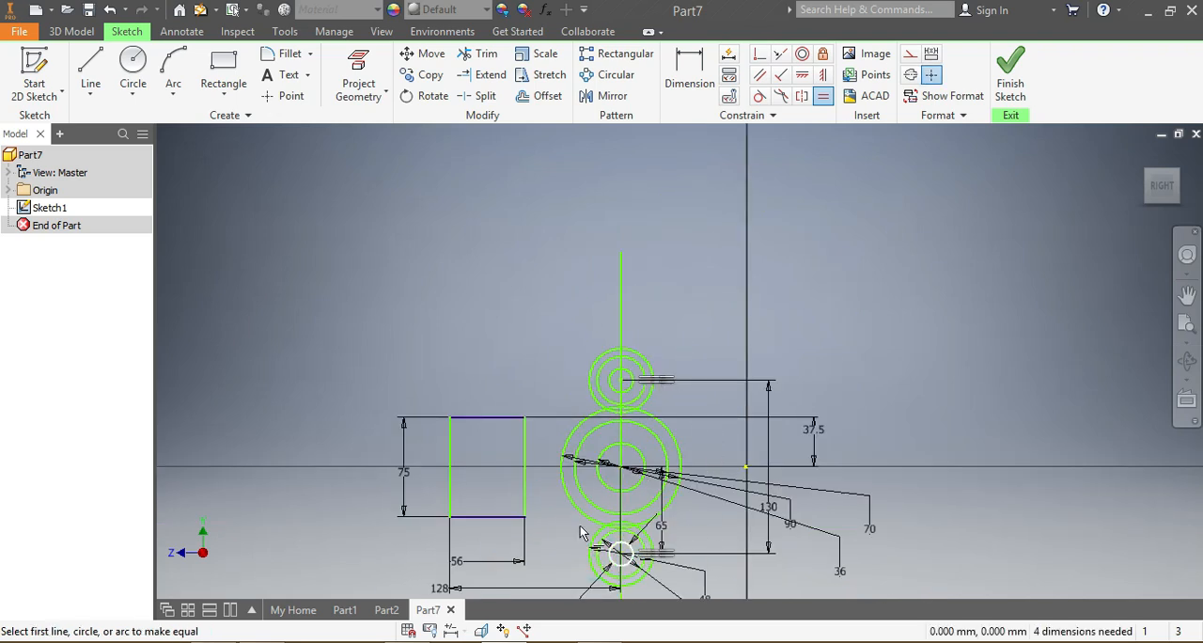
pyautogui.scroll(4, 686, 578)
pyautogui.scroll(-7, 682, 578)
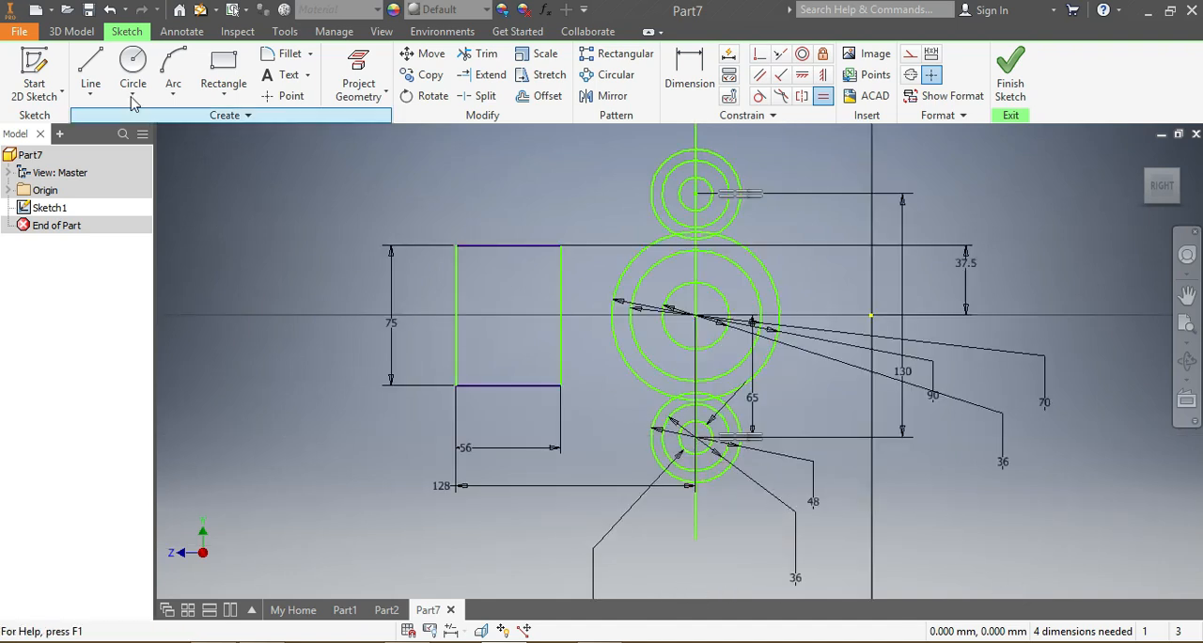
# Step: Draw a 130 mm vertical line joining the outer circles of the upper and lower groups on the side away from the rectangle
pyautogui.click(90, 68)
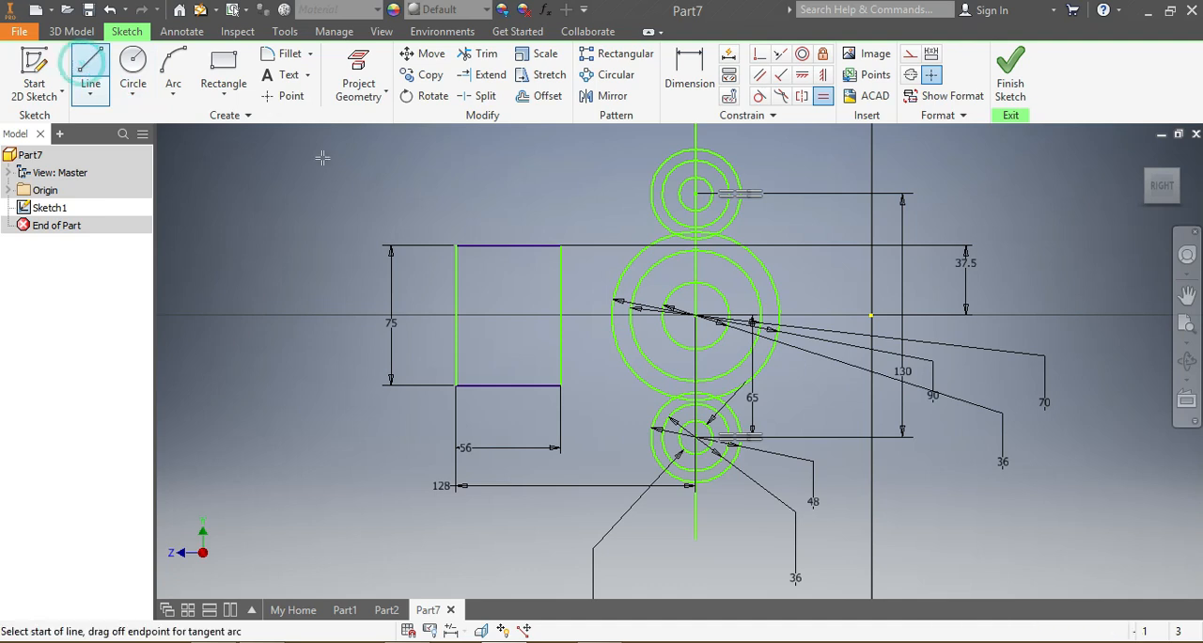
pyautogui.click(740, 192)
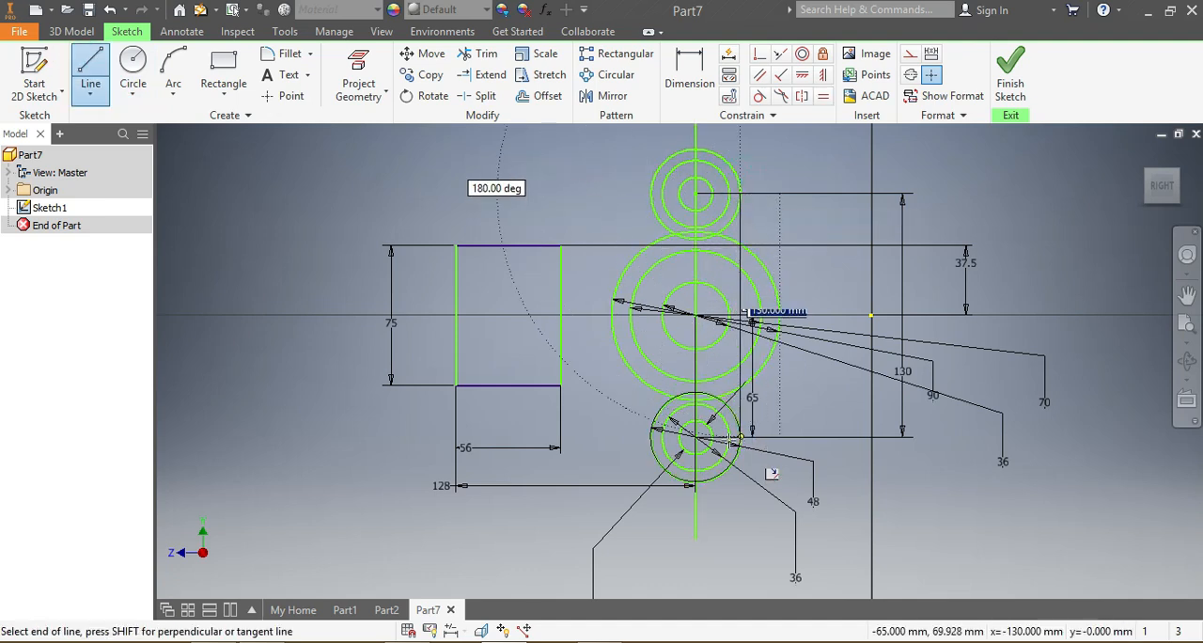
pyautogui.doubleClick(741, 438)
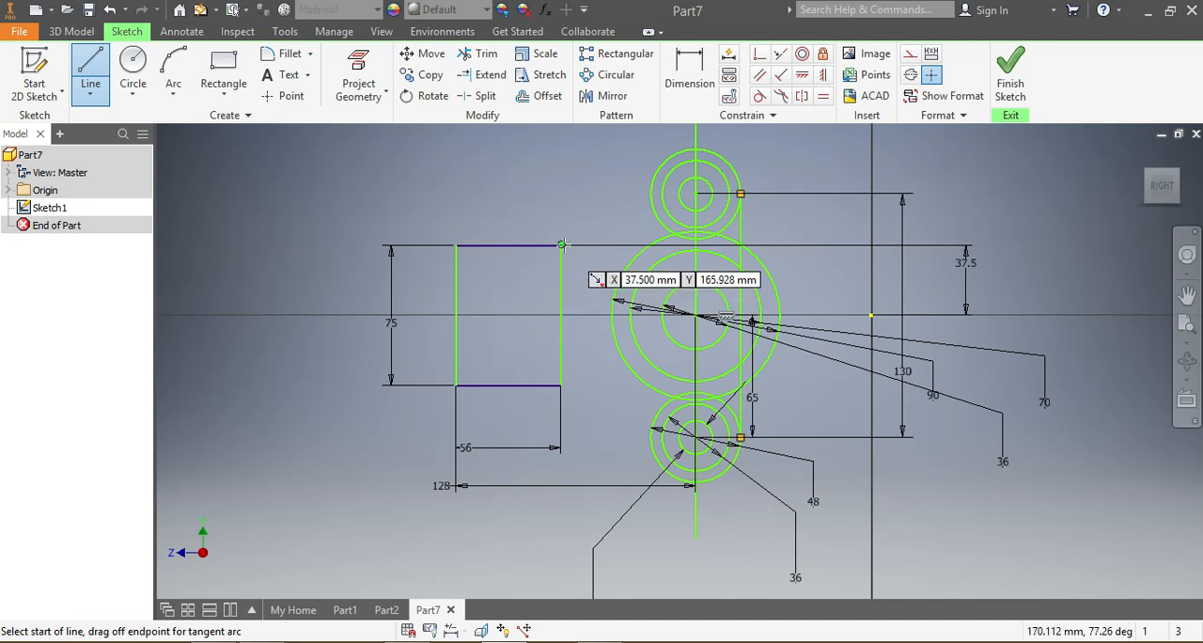
# Step: Draw two sloping lines from the rectangle's inner corners, tangent to the outer circles of the upper and lower groups
pyautogui.click(562, 245)
pyautogui.doubleClick(667, 159)
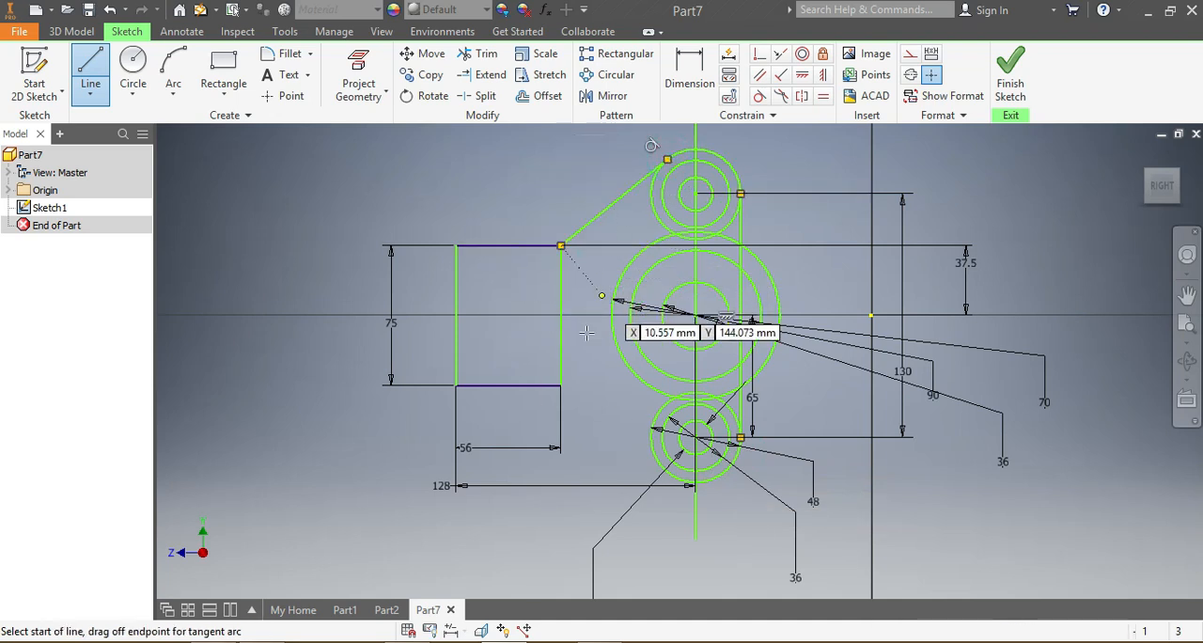
pyautogui.click(561, 385)
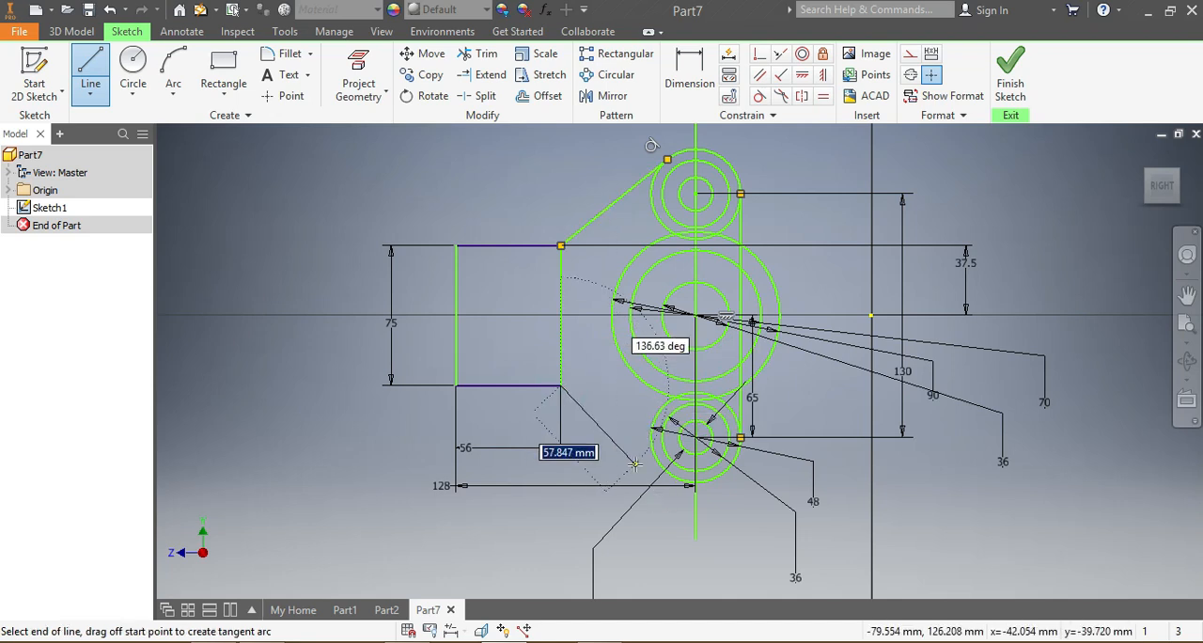
pyautogui.doubleClick(667, 470)
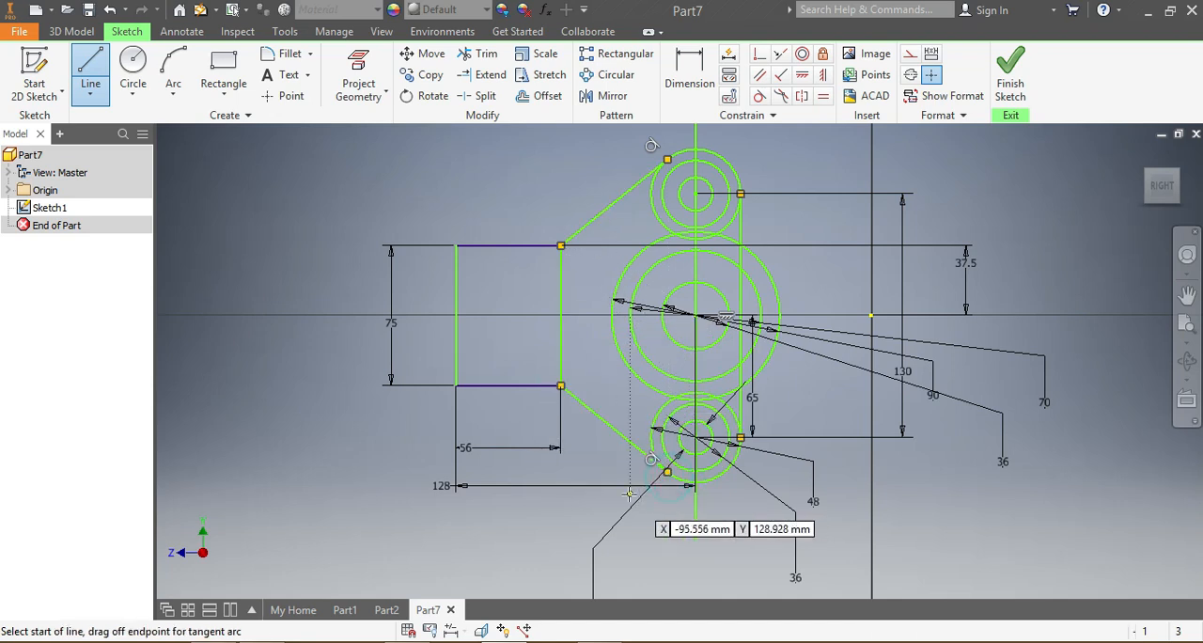
# Step: Try to add Tangent constraints between the two sloping lines and the outer circles of the upper and lower groups
pyautogui.click(757, 97)
pyautogui.click(616, 199)
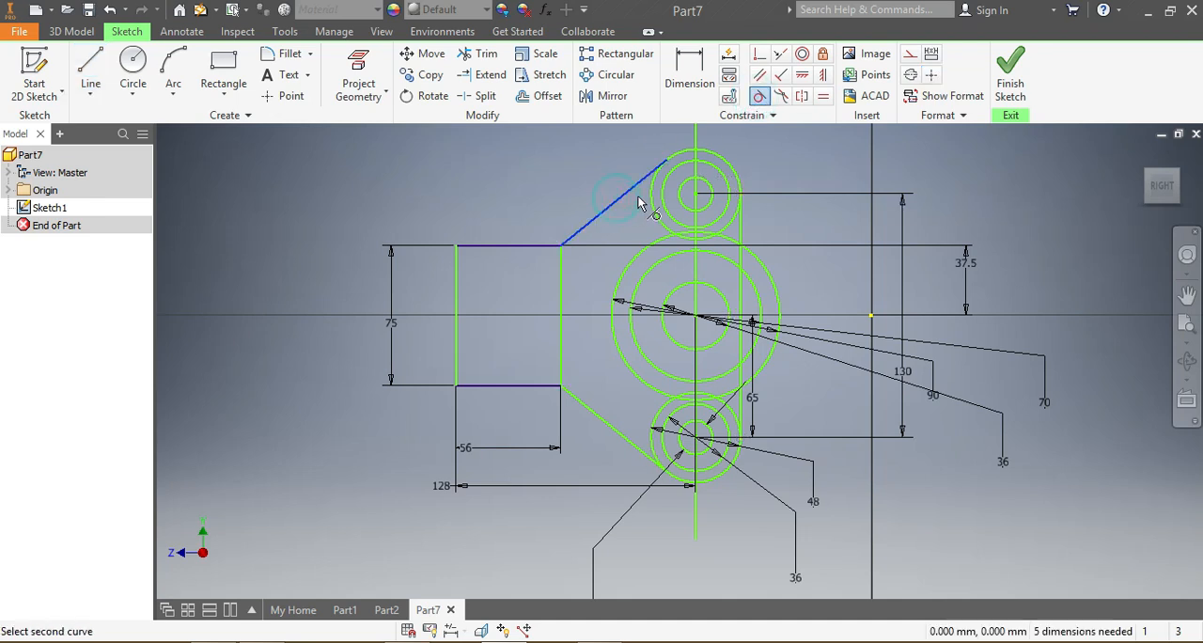
pyautogui.click(655, 195)
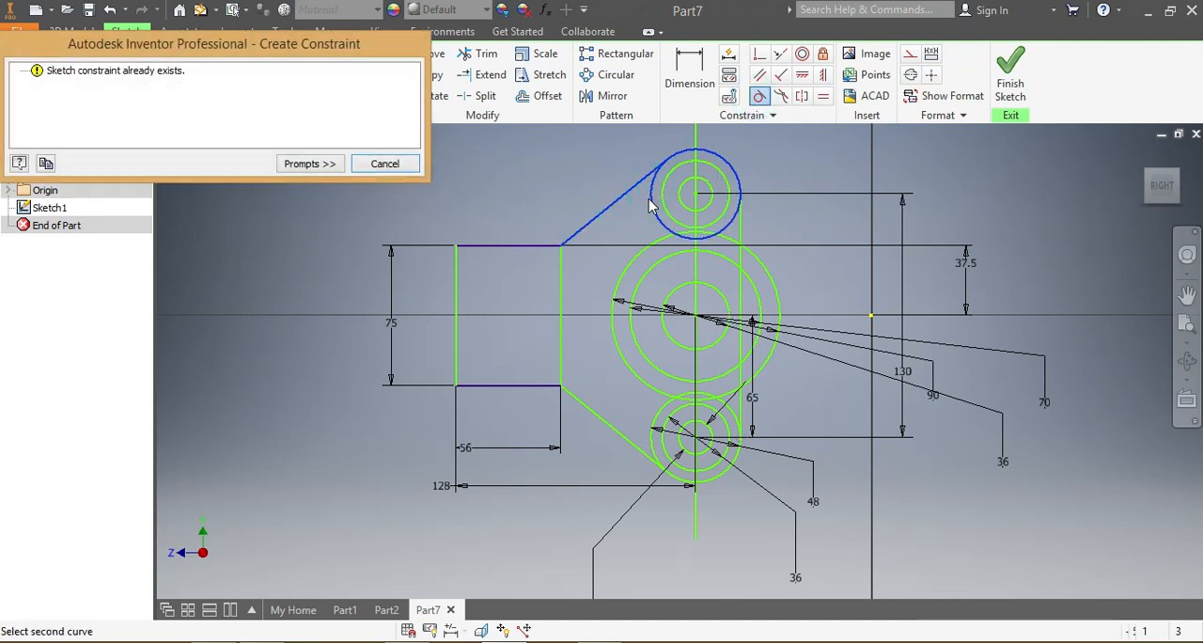
pyautogui.click(385, 164)
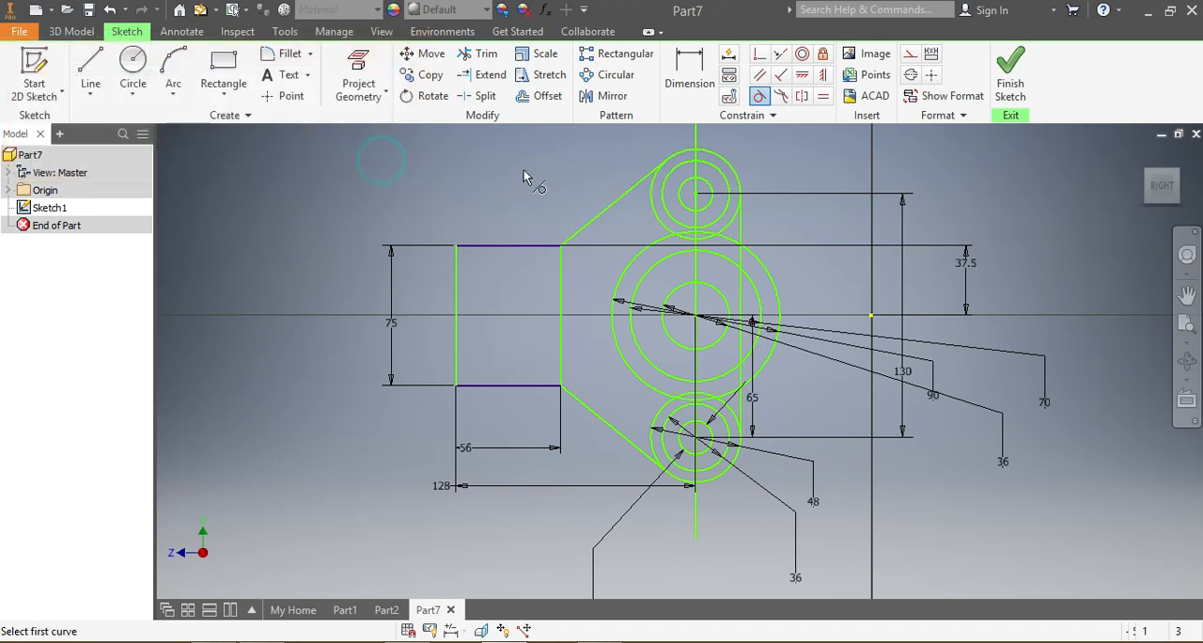
pyautogui.scroll(3, 630, 164)
pyautogui.scroll(-5, 674, 272)
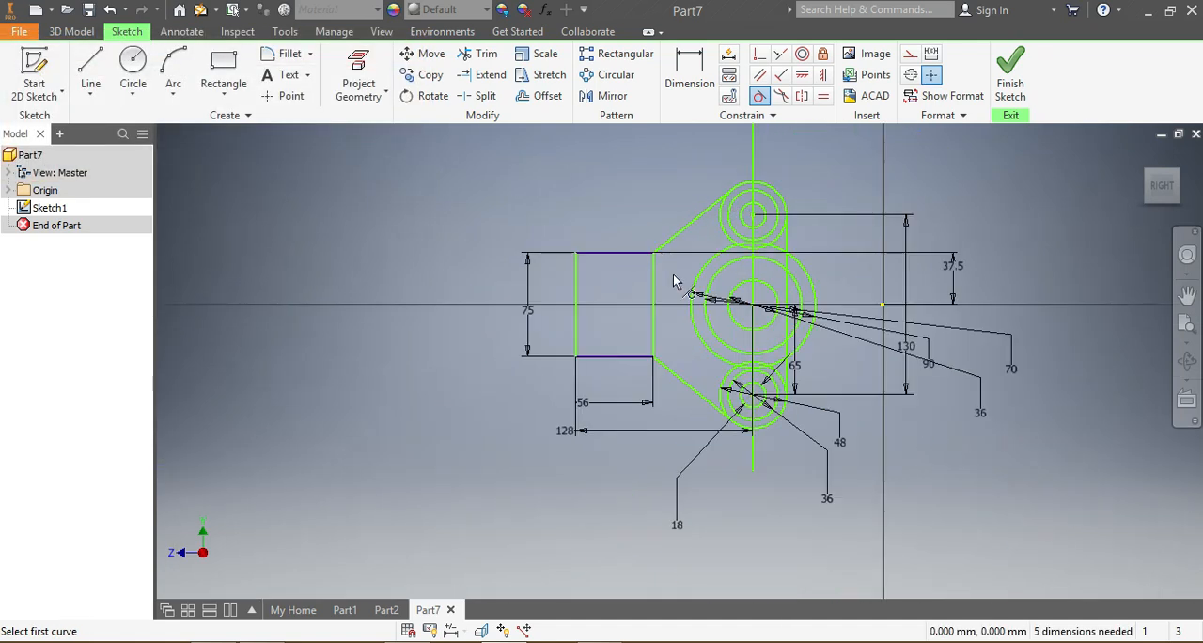
pyautogui.click(684, 386)
pyautogui.scroll(3, 743, 438)
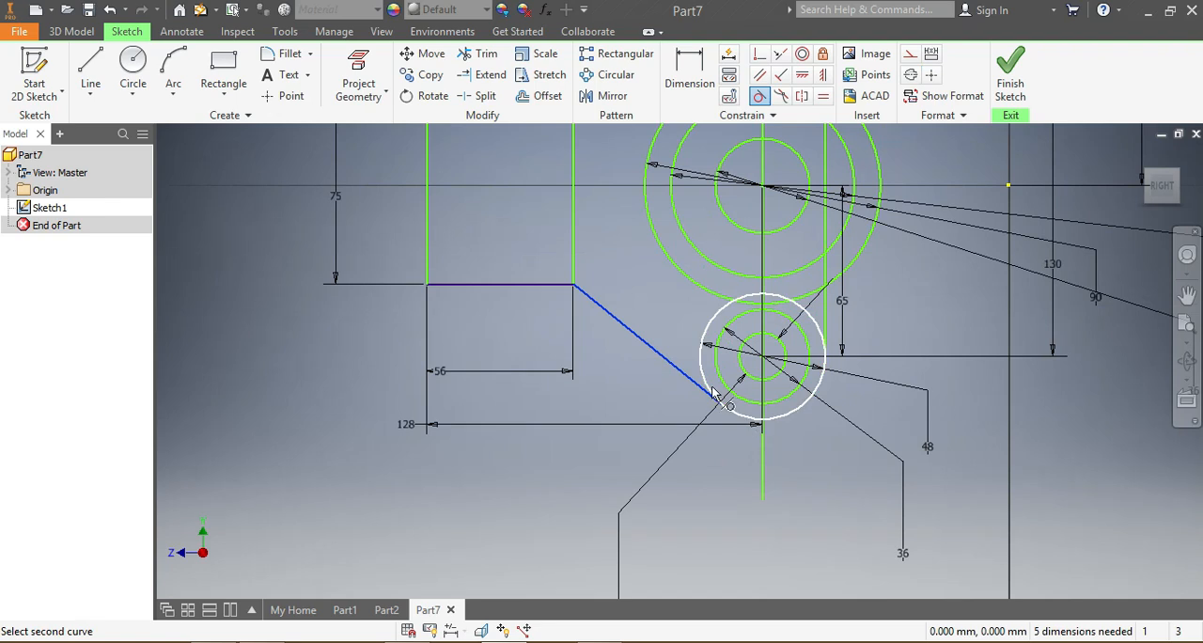
pyautogui.click(707, 378)
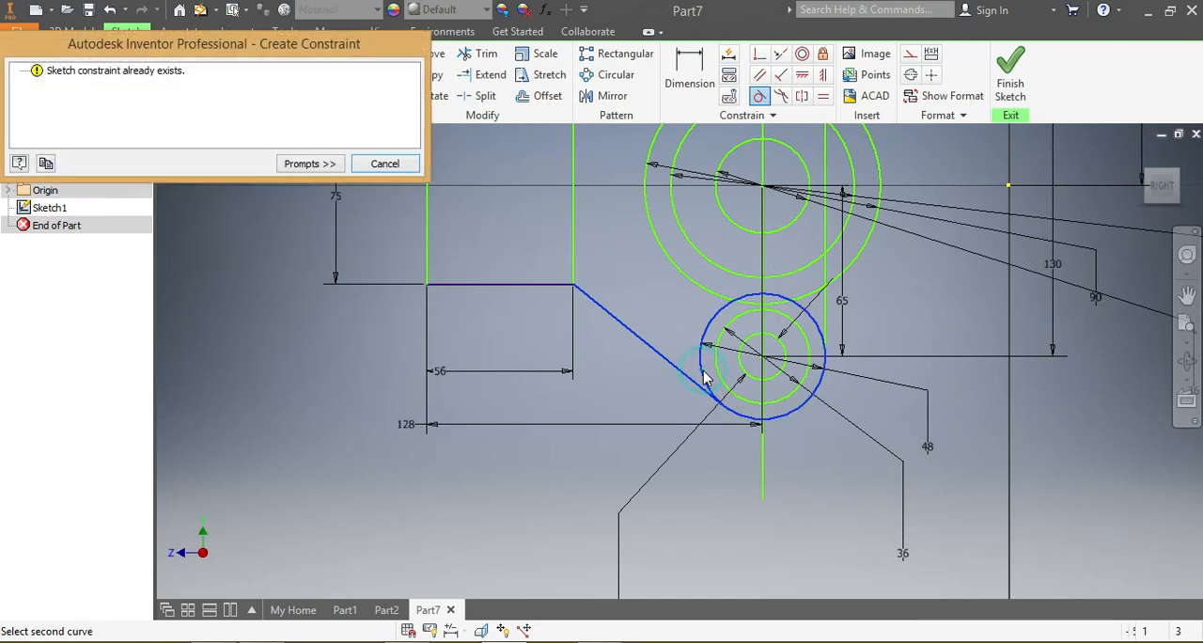
pyautogui.click(384, 164)
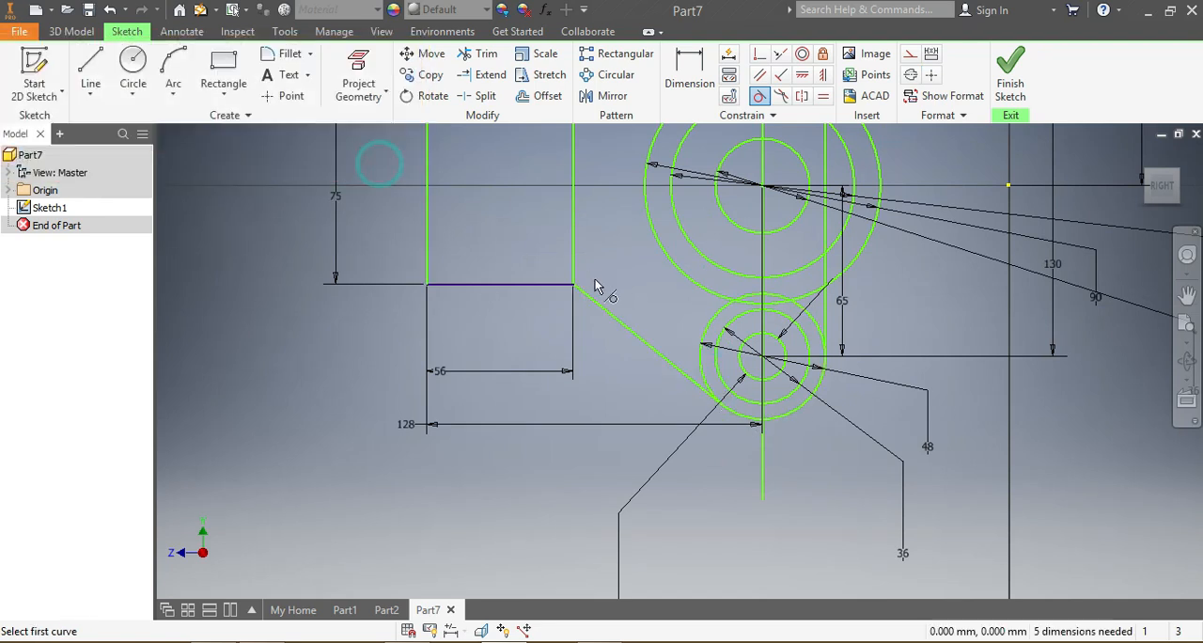
# Step: Constrain the long vertical line tangent to the outer circle of the lower group
pyautogui.click(827, 319)
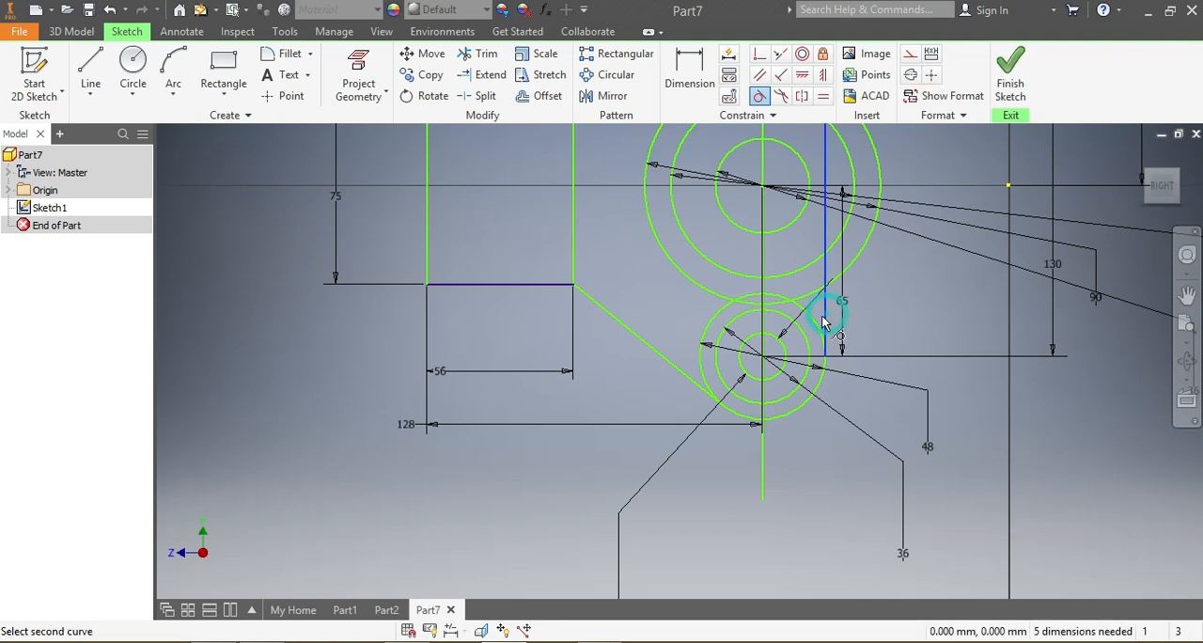
pyautogui.click(815, 334)
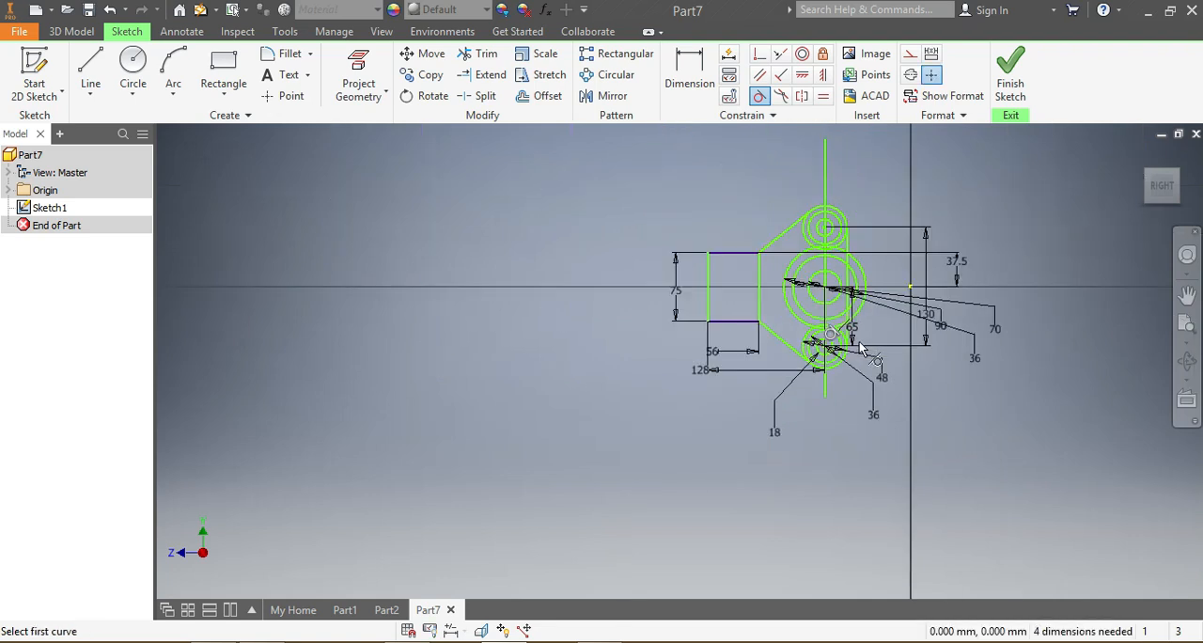
# Step: Try to constrain the long vertical line tangent to the outer circle of the upper group
pyautogui.click(847, 264)
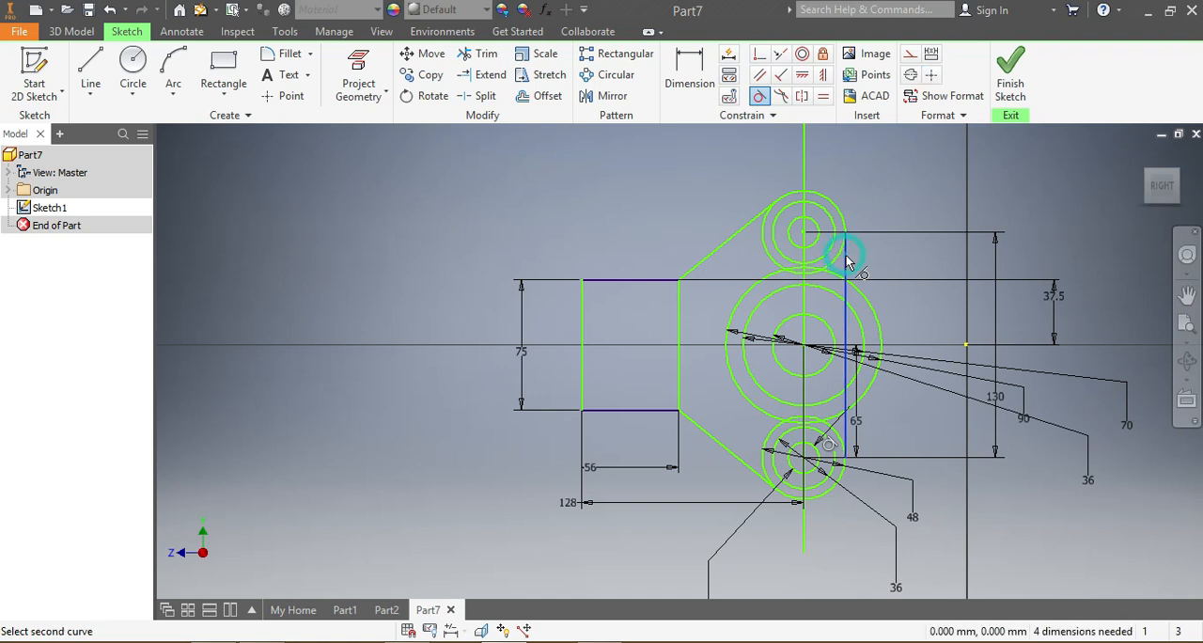
pyautogui.click(844, 254)
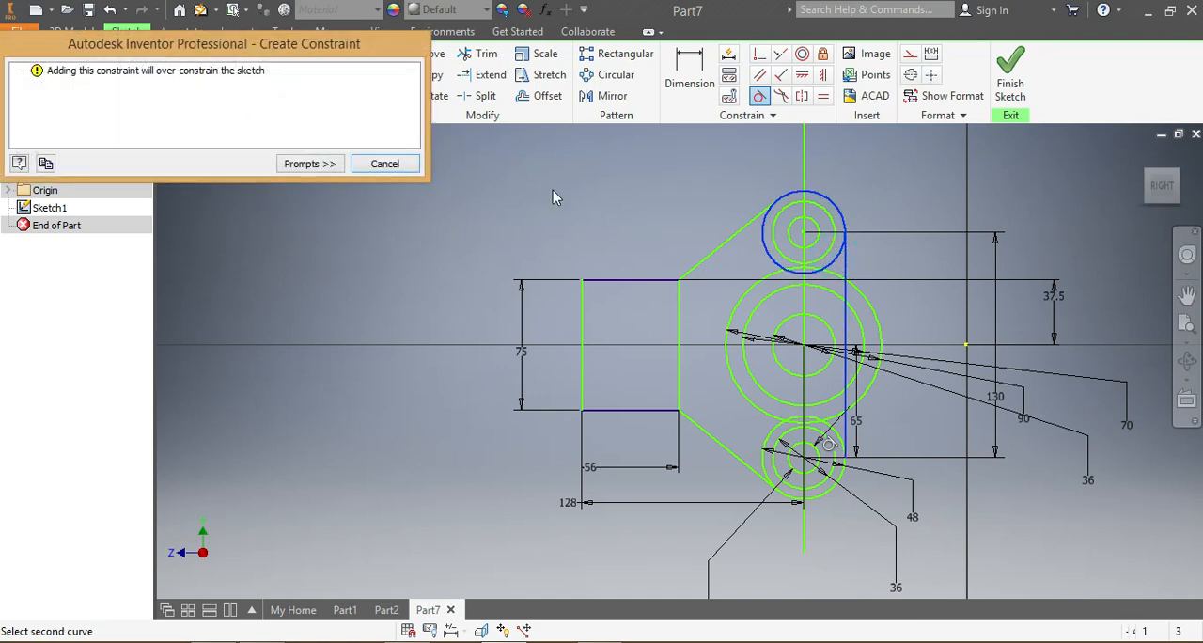
pyautogui.click(384, 163)
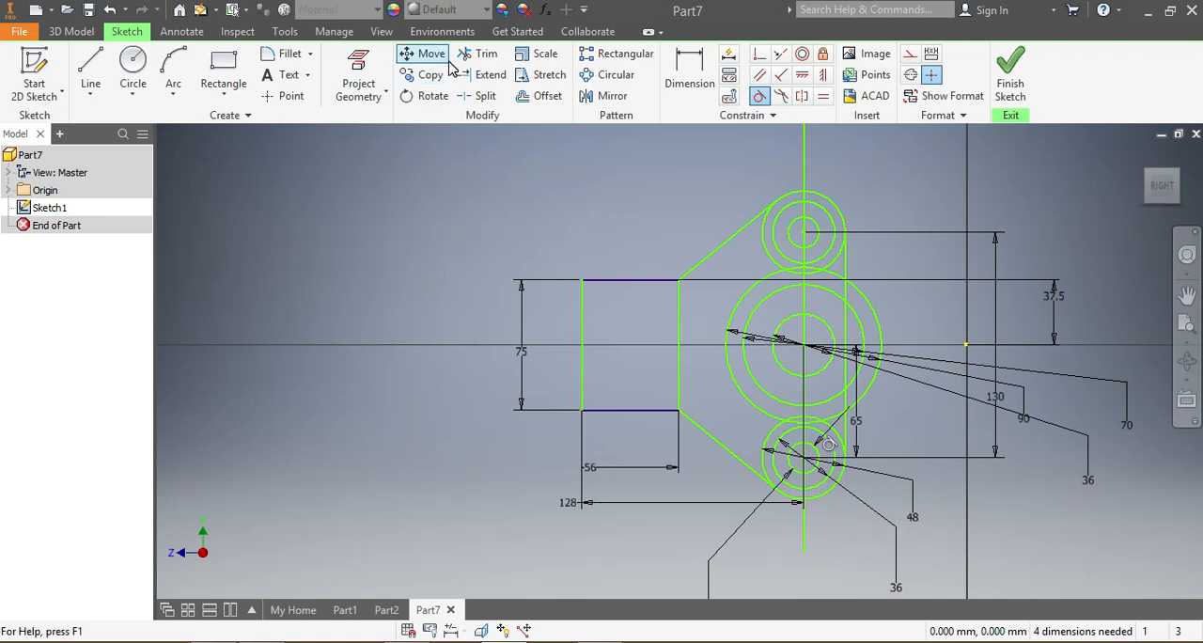
# Step: Trim away the portions of the upper group's outer circle that lie inside the part outline
pyautogui.click(487, 56)
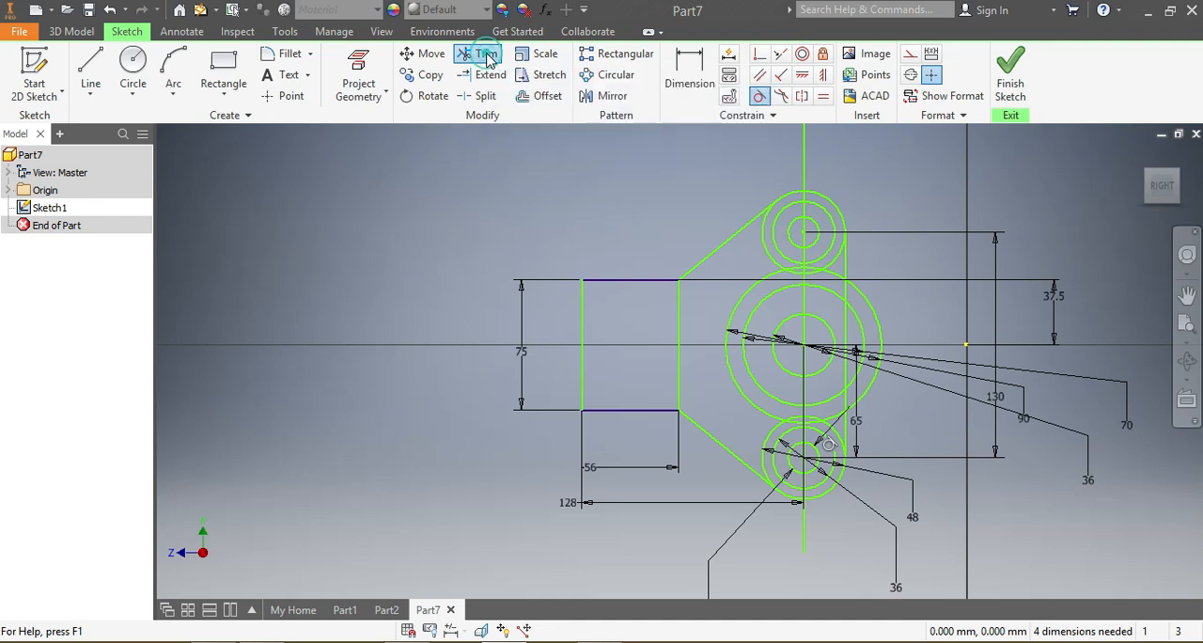
pyautogui.scroll(-3, 769, 280)
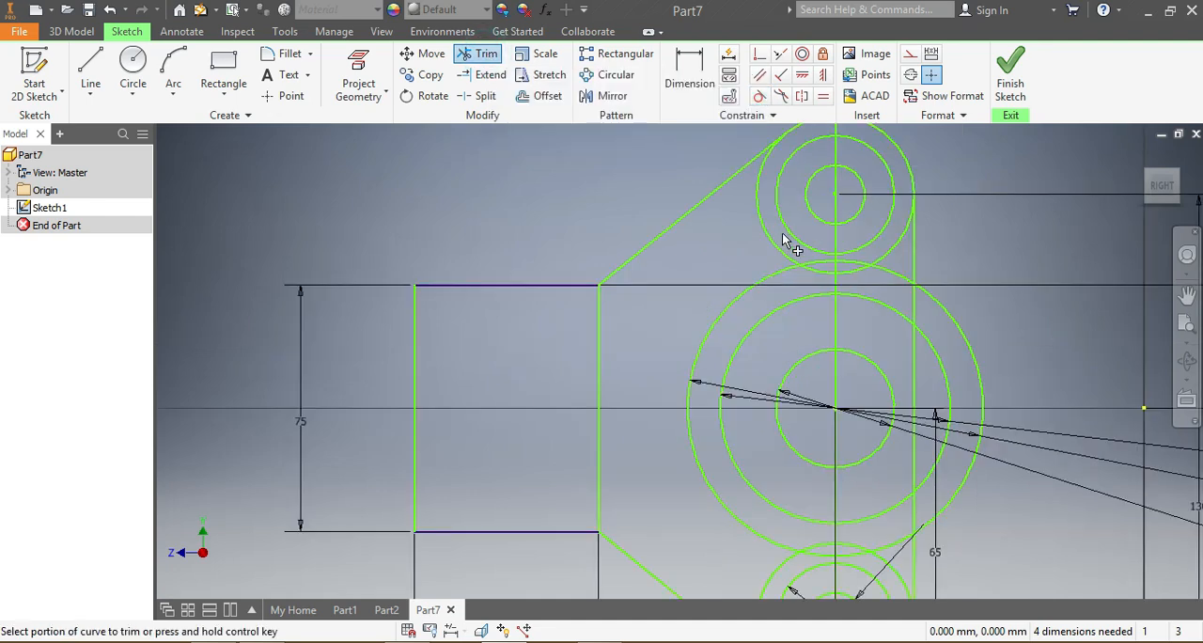
pyautogui.click(772, 239)
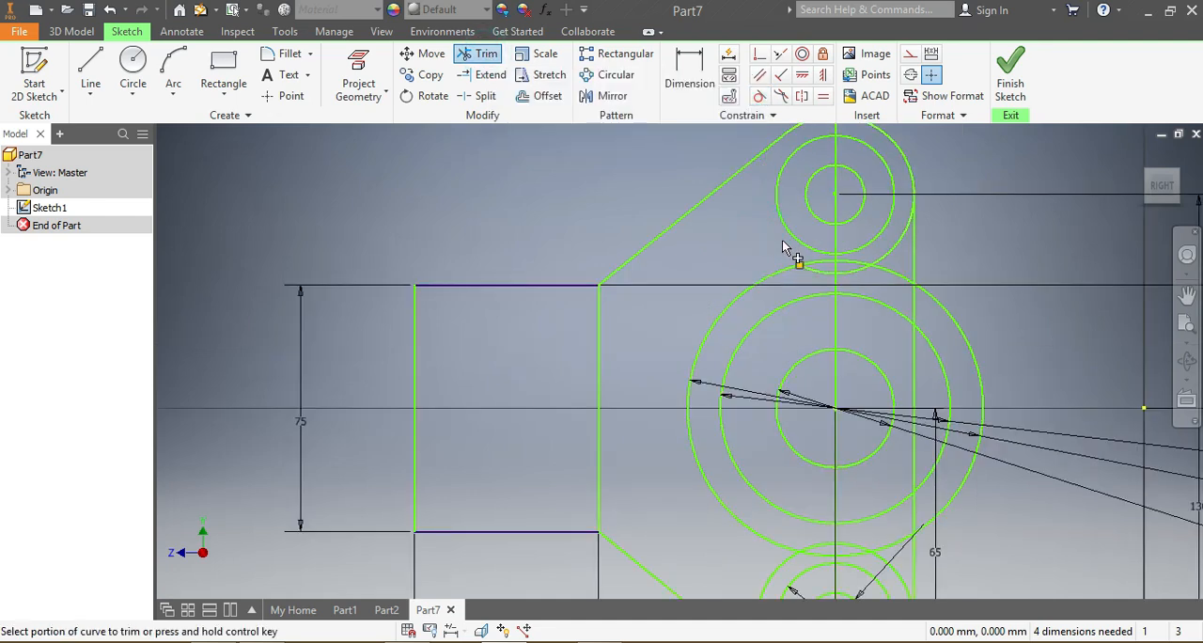
pyautogui.click(852, 271)
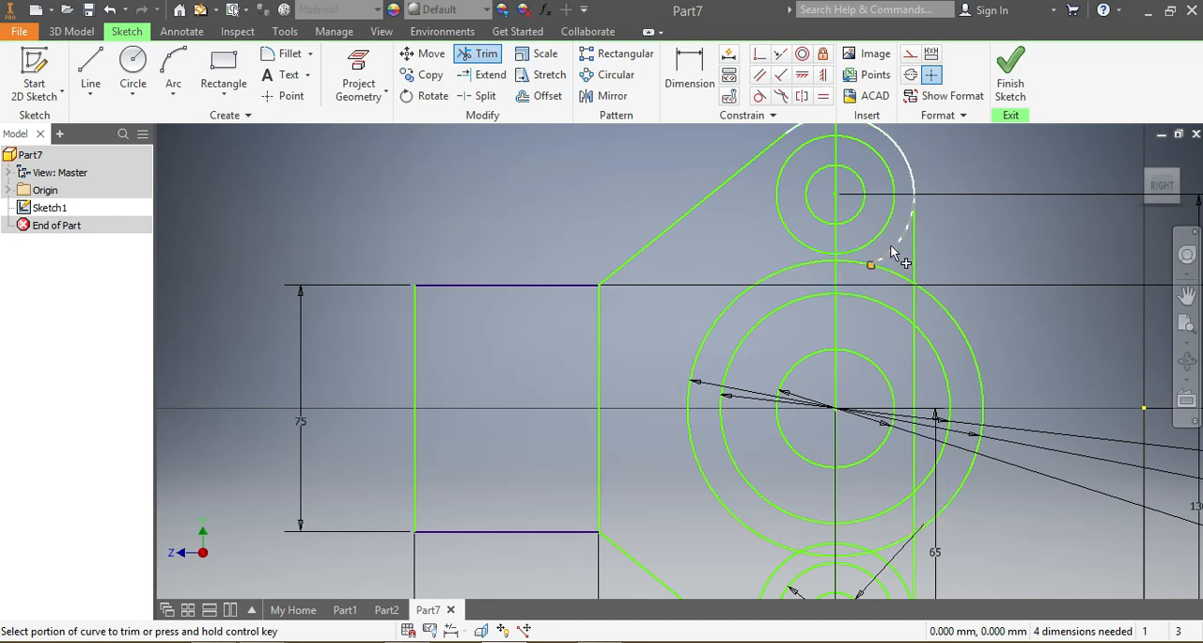
# Step: Trim away the portions of the lower group's outer circle that lie inside the part outline
pyautogui.scroll(5, 883, 376)
pyautogui.scroll(-5, 907, 498)
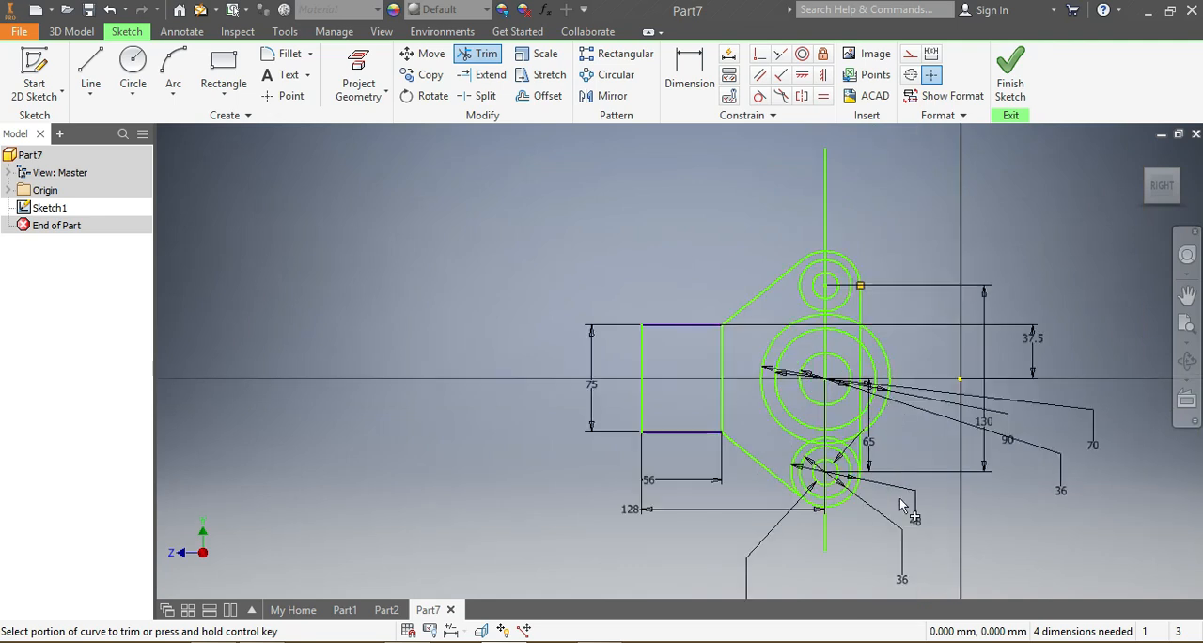
pyautogui.click(601, 360)
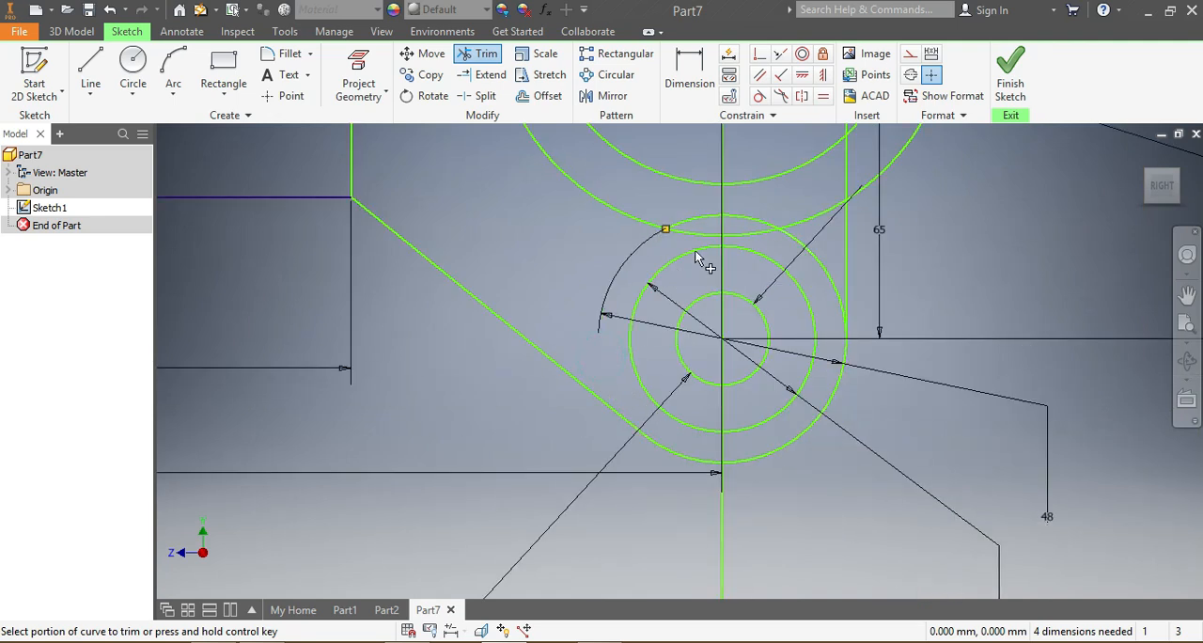
pyautogui.click(701, 226)
pyautogui.click(737, 224)
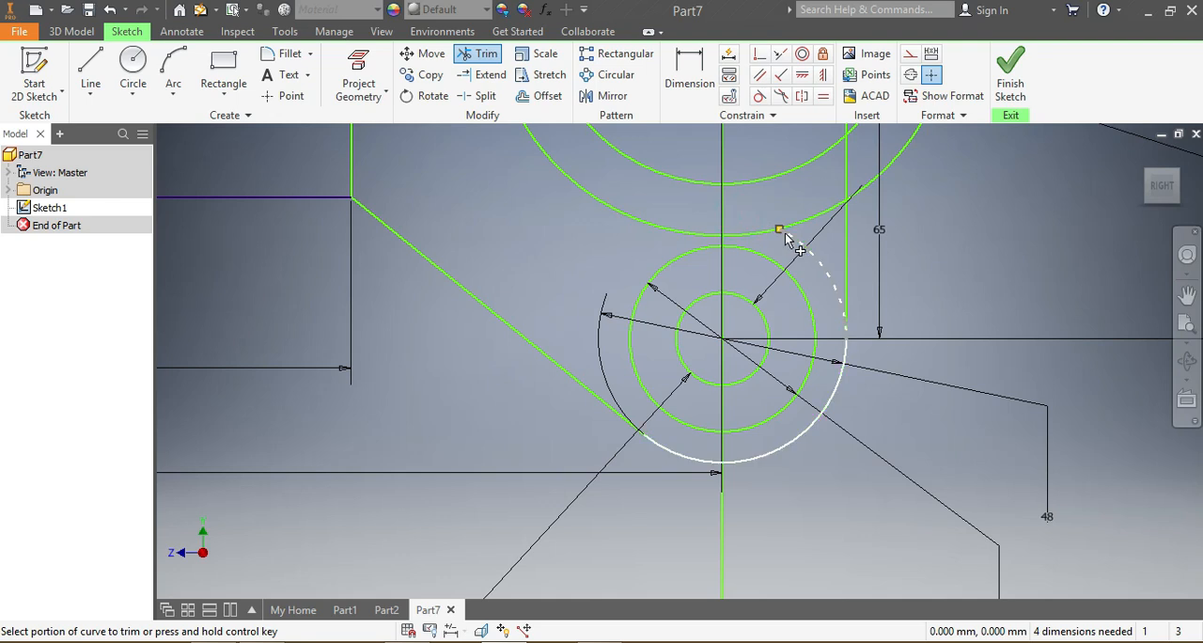
pyautogui.click(794, 243)
# Step: Trim the central group's outer circle, keeping only the arc that bulges beyond the long vertical tangent line
pyautogui.scroll(4, 871, 298)
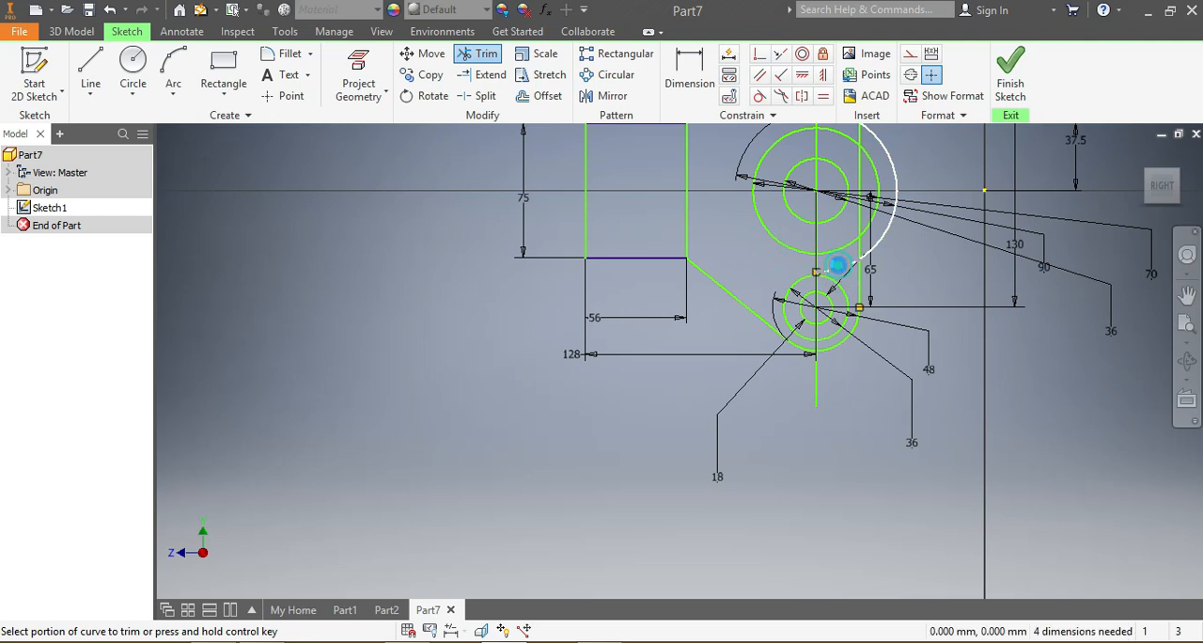
pyautogui.scroll(4, 839, 253)
pyautogui.scroll(-5, 836, 251)
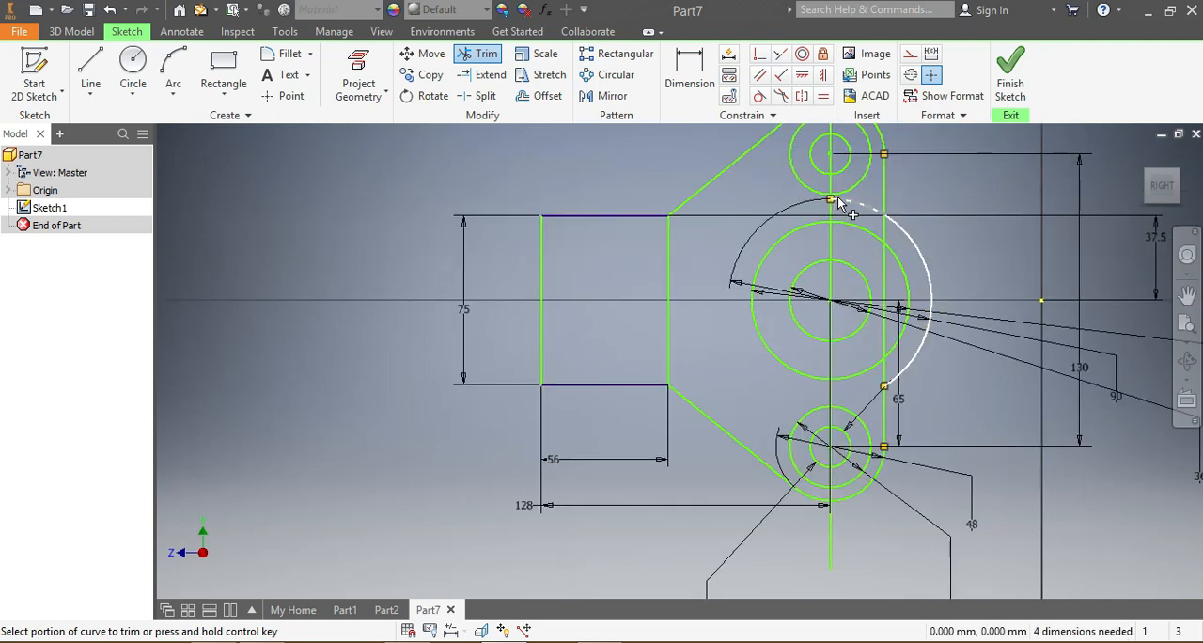
pyautogui.click(845, 203)
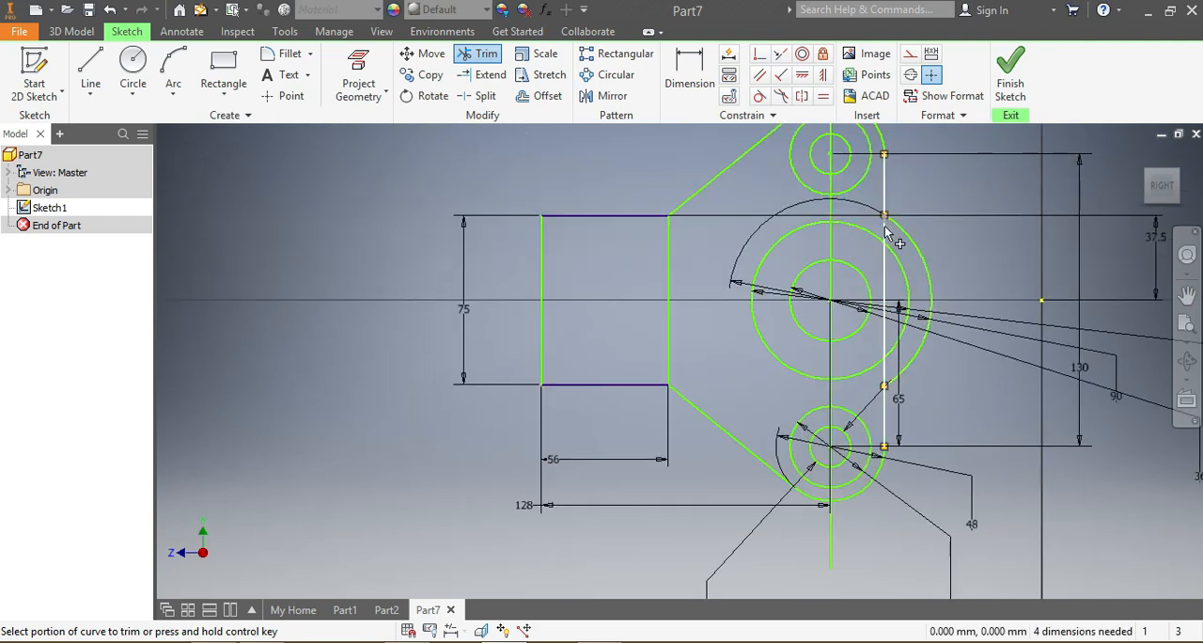
# Step: Trim the vertical tangent line's segment inside the central outer arc and delete the vertical centre line through the circle groups
pyautogui.click(885, 272)
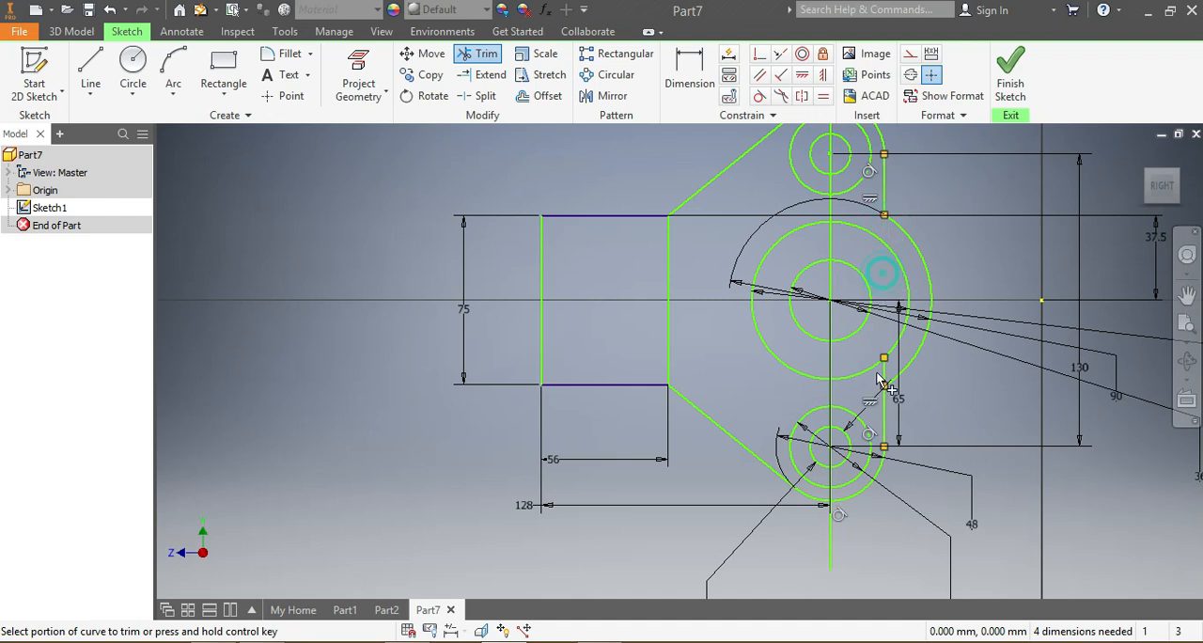
pyautogui.scroll(5, 948, 474)
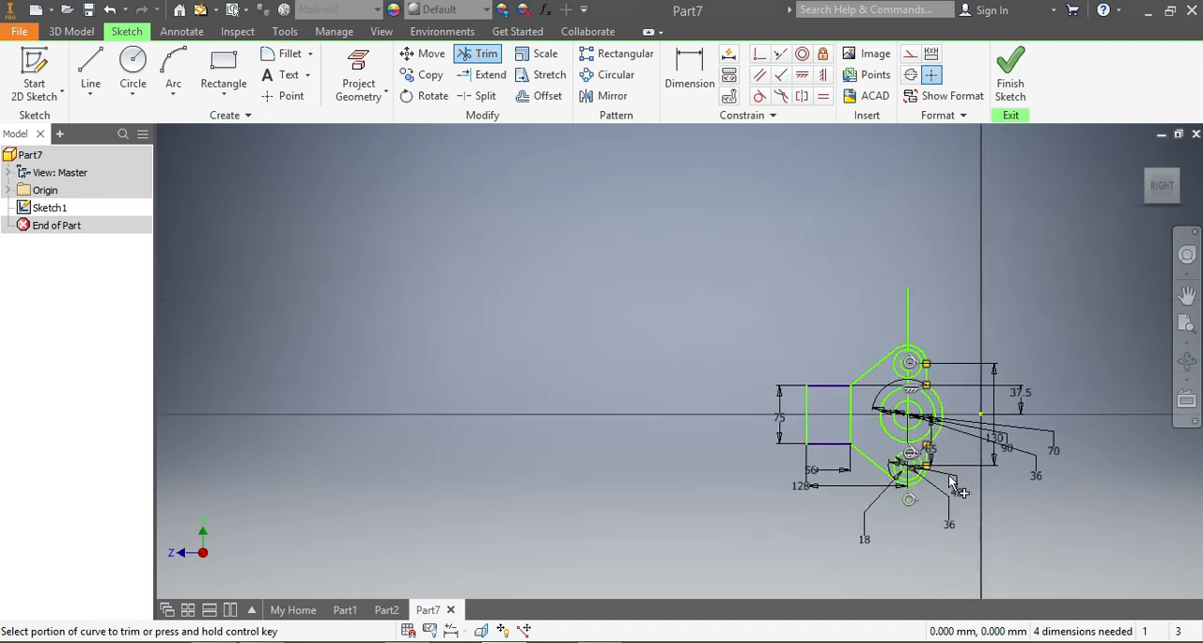
pyautogui.scroll(-3, 1030, 494)
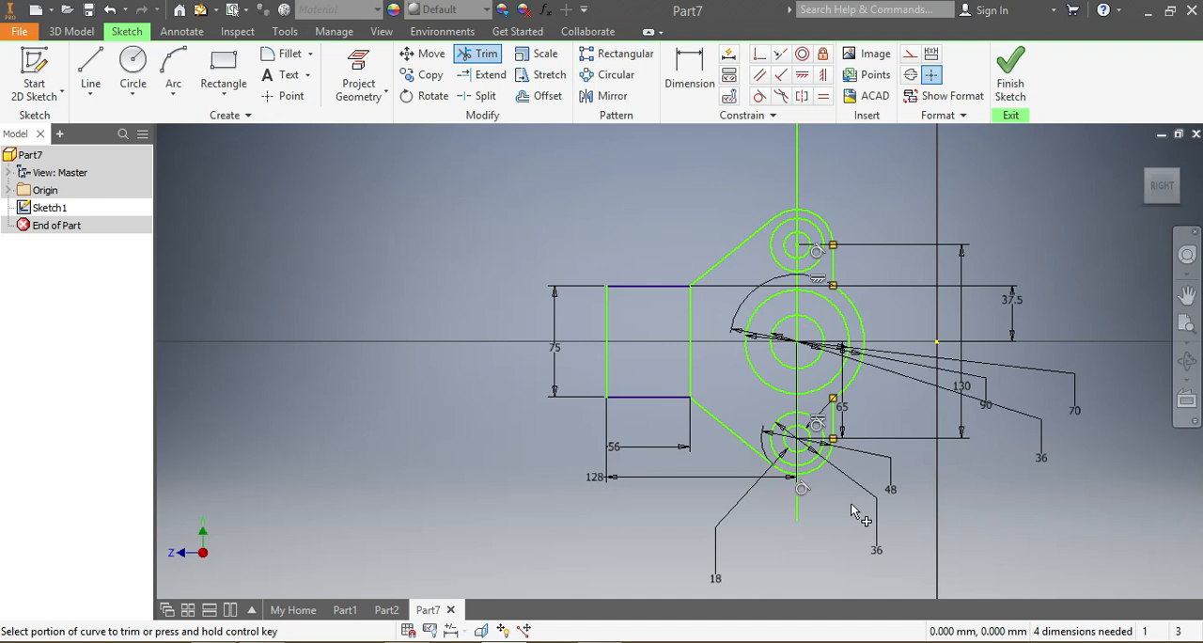
pyautogui.press('Escape')
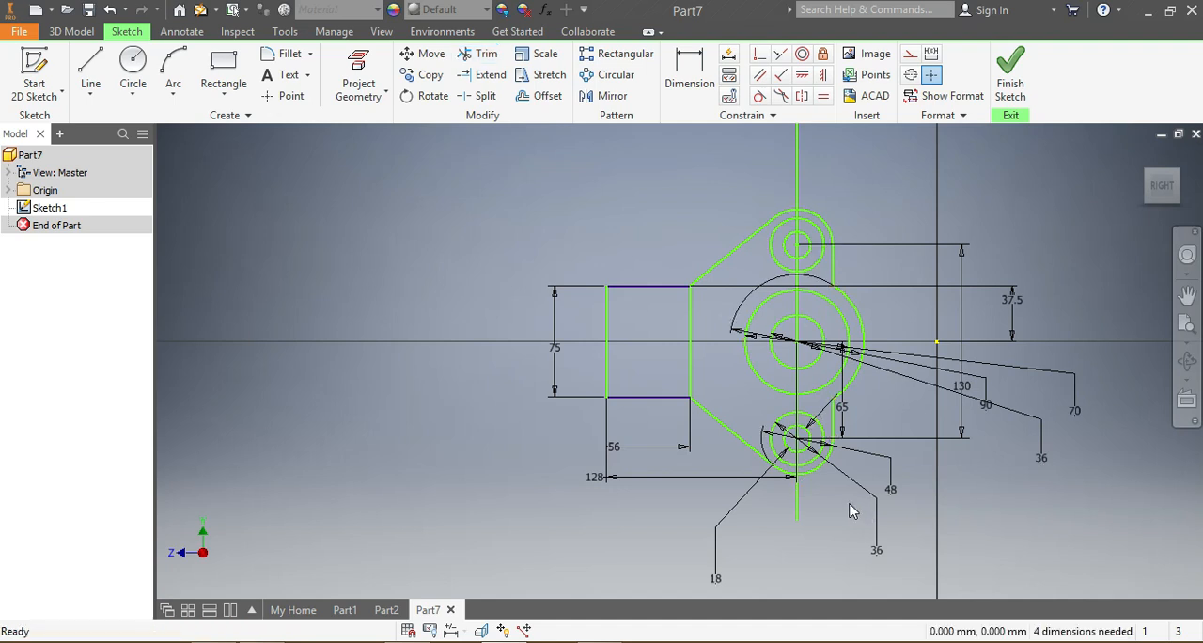
pyautogui.click(801, 179)
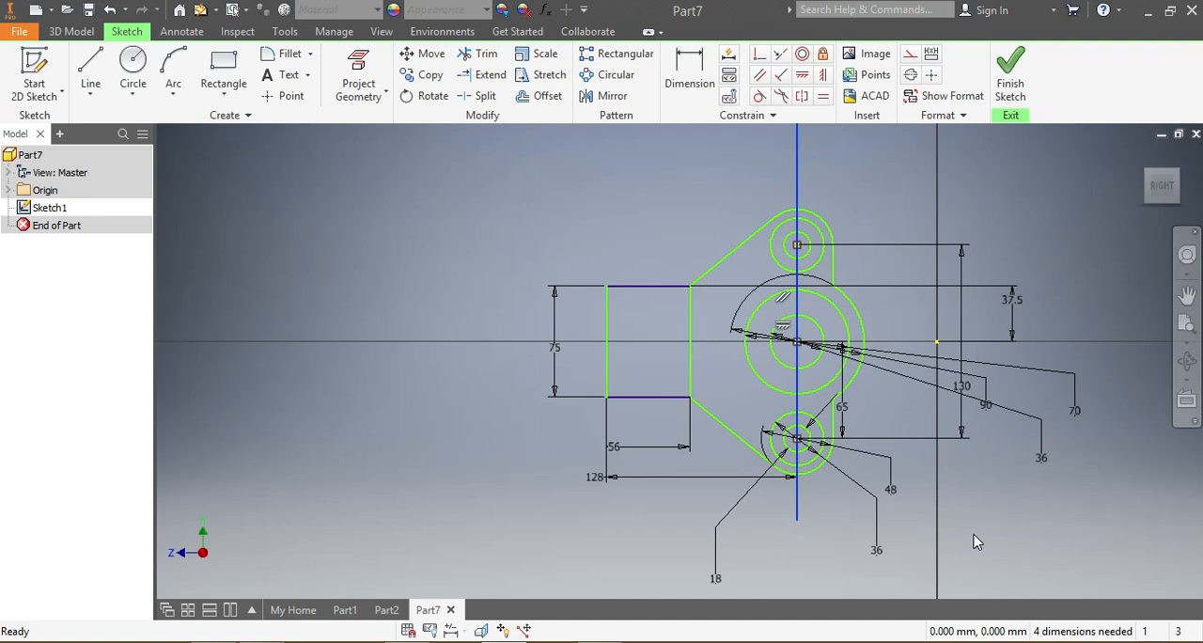
pyautogui.press('Escape')
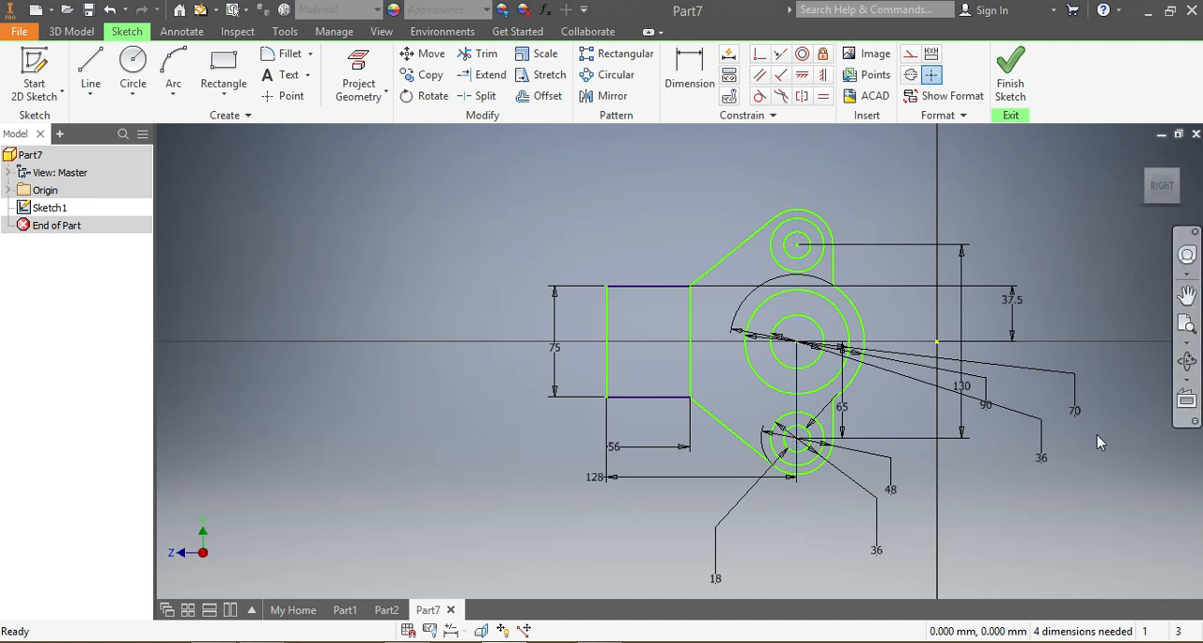
# Step: Extrude the plate profile around the three circle groups by 16 mm as a new solid
pyautogui.click(75, 31)
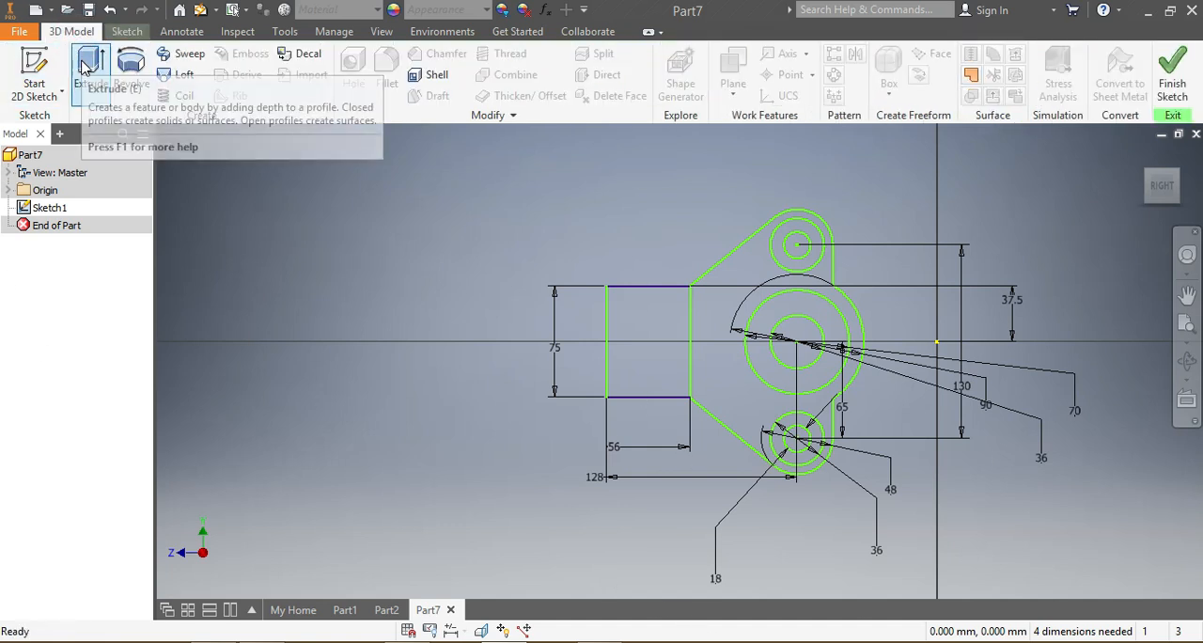
pyautogui.click(87, 69)
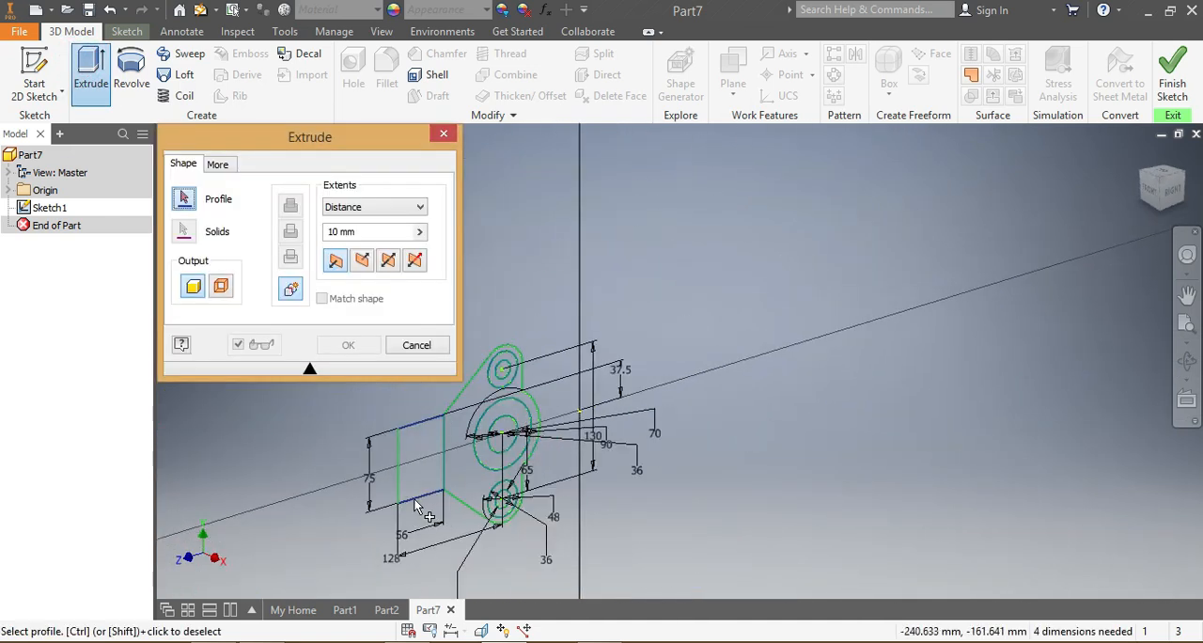
pyautogui.click(478, 391)
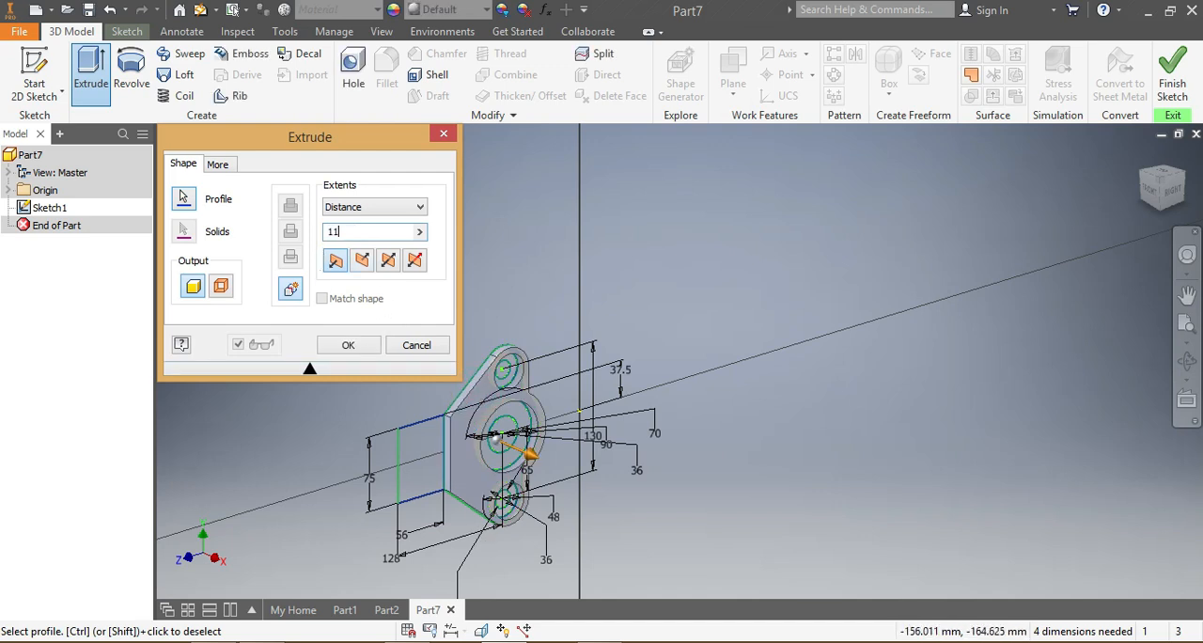
pyautogui.press('BackSpace')
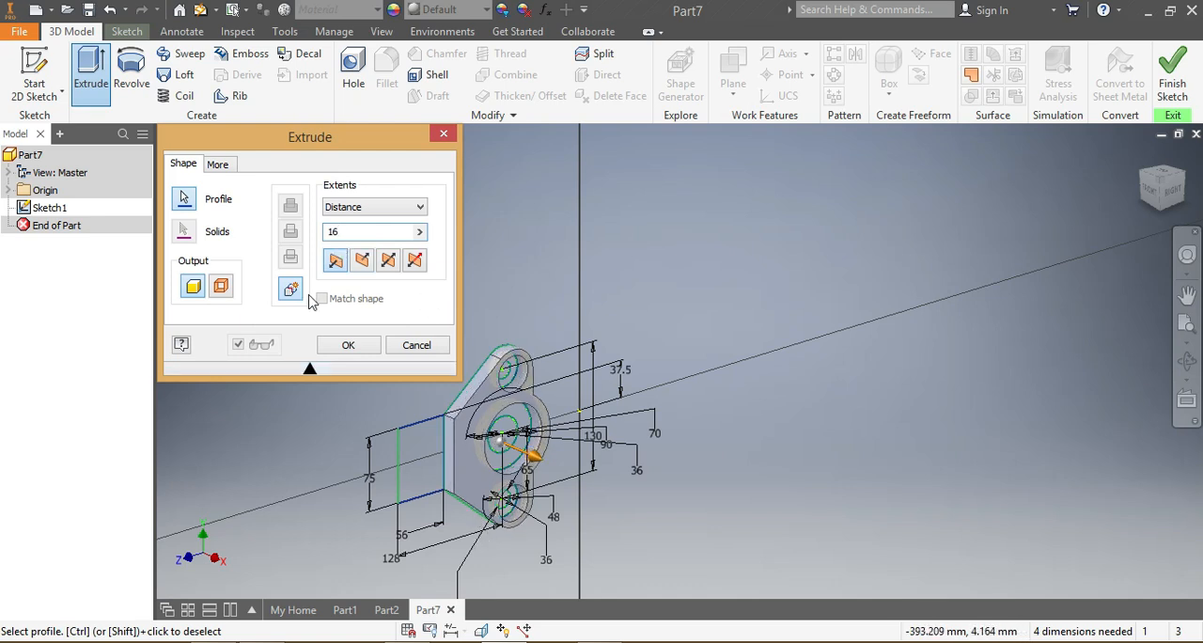
pyautogui.click(340, 344)
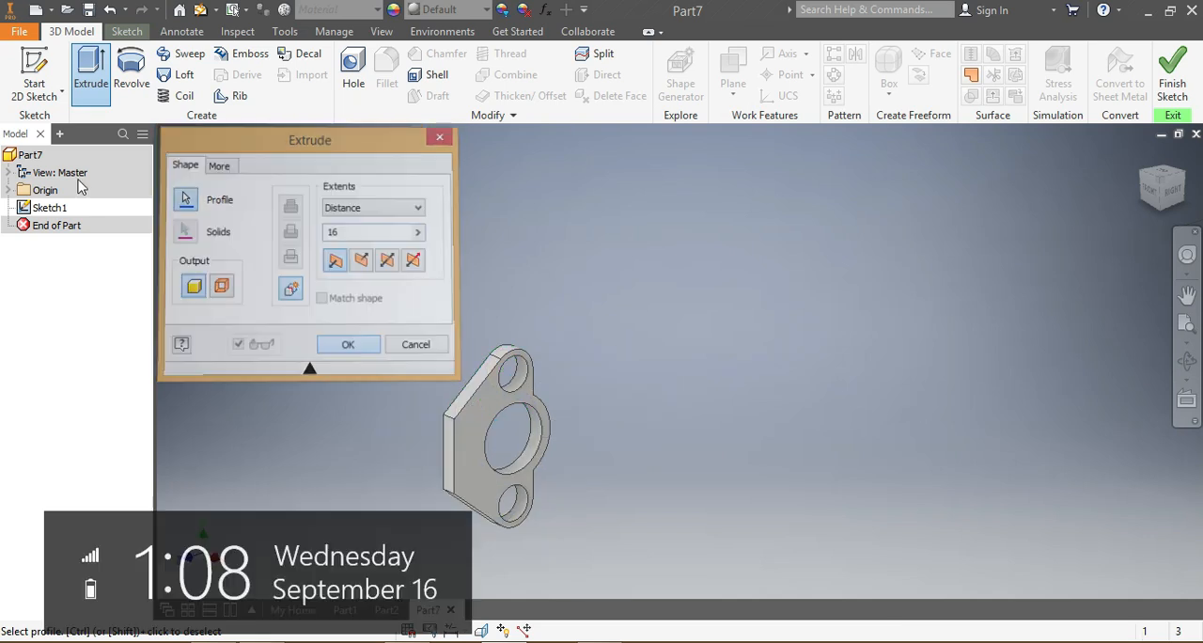
# Step: Make the plate extrusion's consumed Sketch1 visible again
pyautogui.click(8, 226)
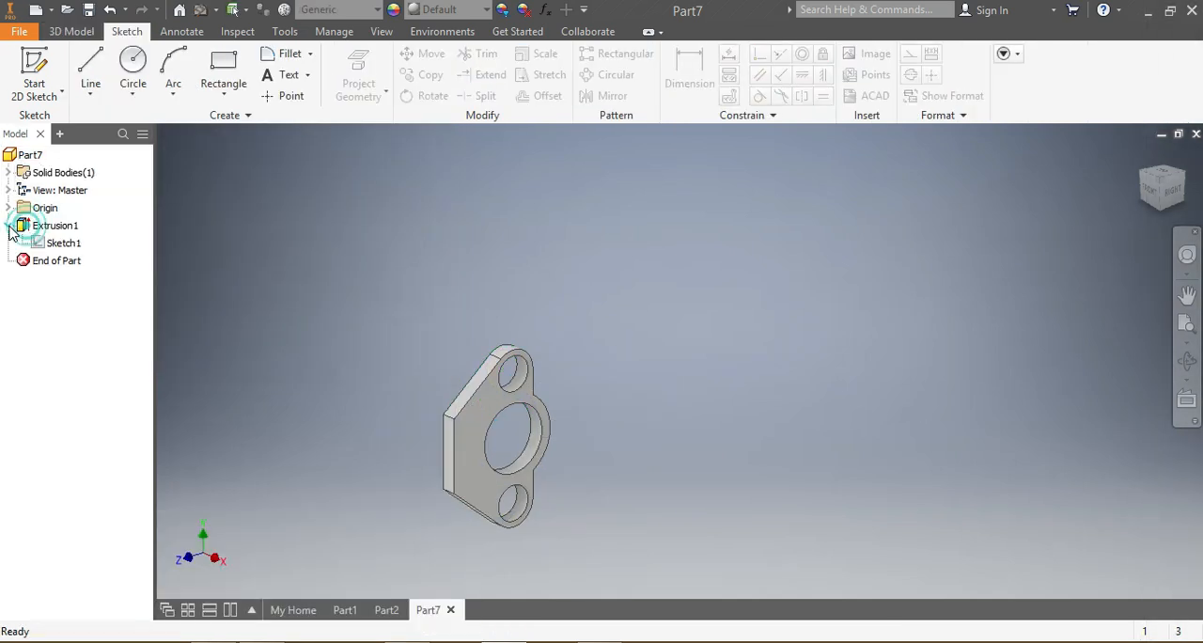
pyautogui.rightClick(55, 248)
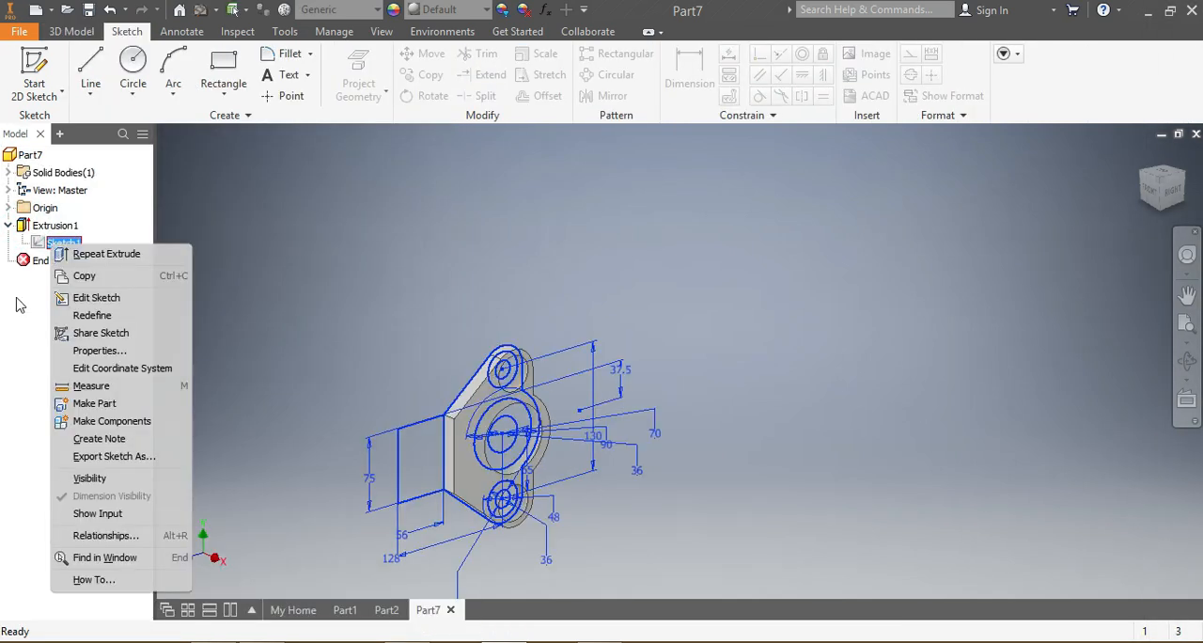
pyautogui.click(79, 479)
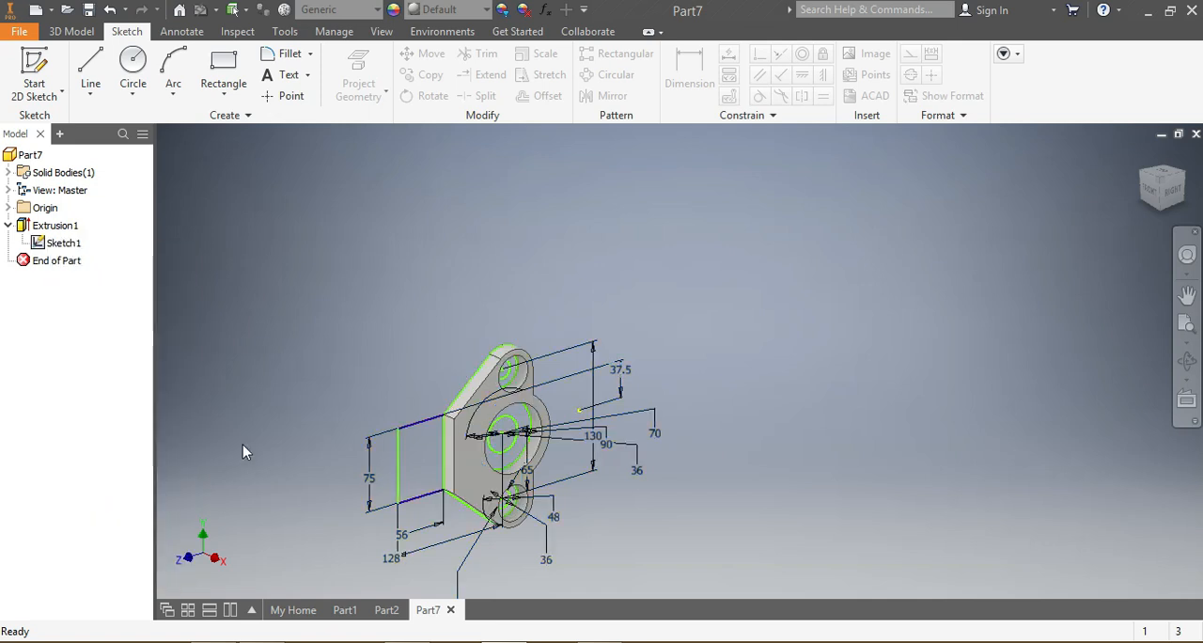
# Step: Set up an extrusion of the rings between the 18 and 36 mm circles of the upper and lower groups, 19 mm deep
pyautogui.click(71, 31)
pyautogui.click(94, 64)
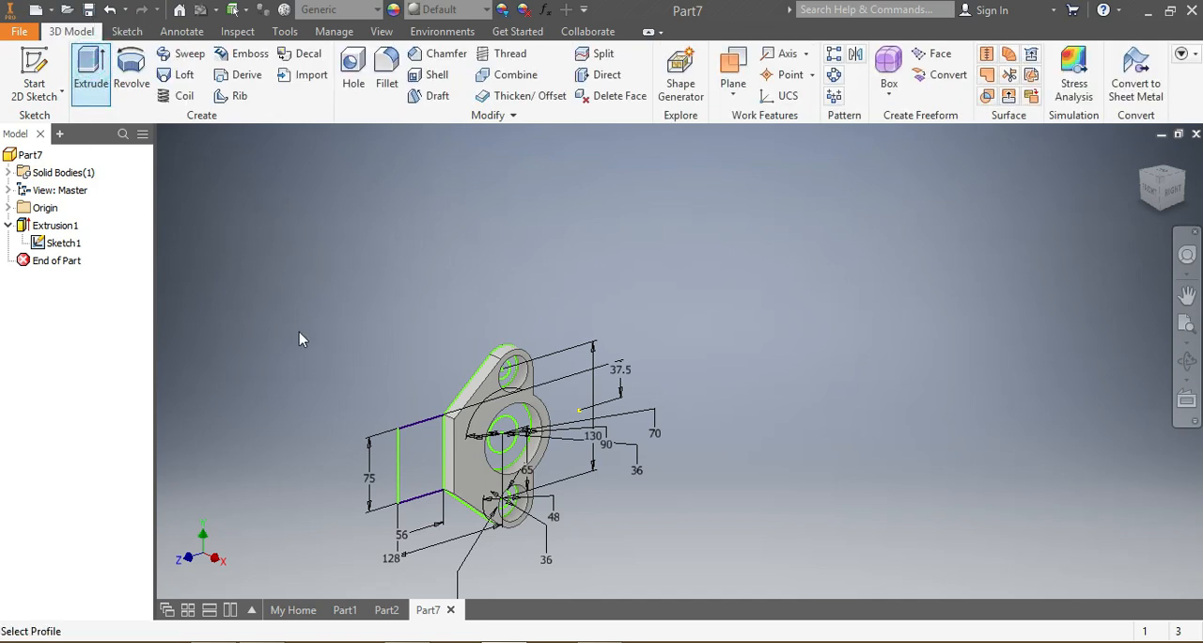
pyautogui.scroll(-2, 503, 502)
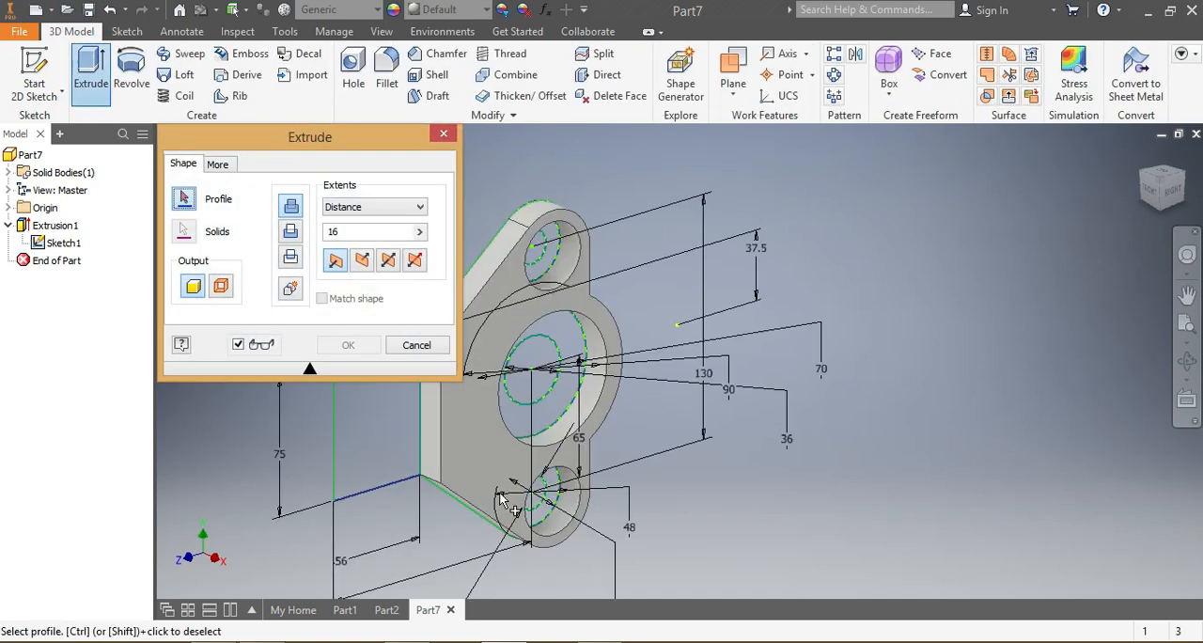
pyautogui.click(555, 268)
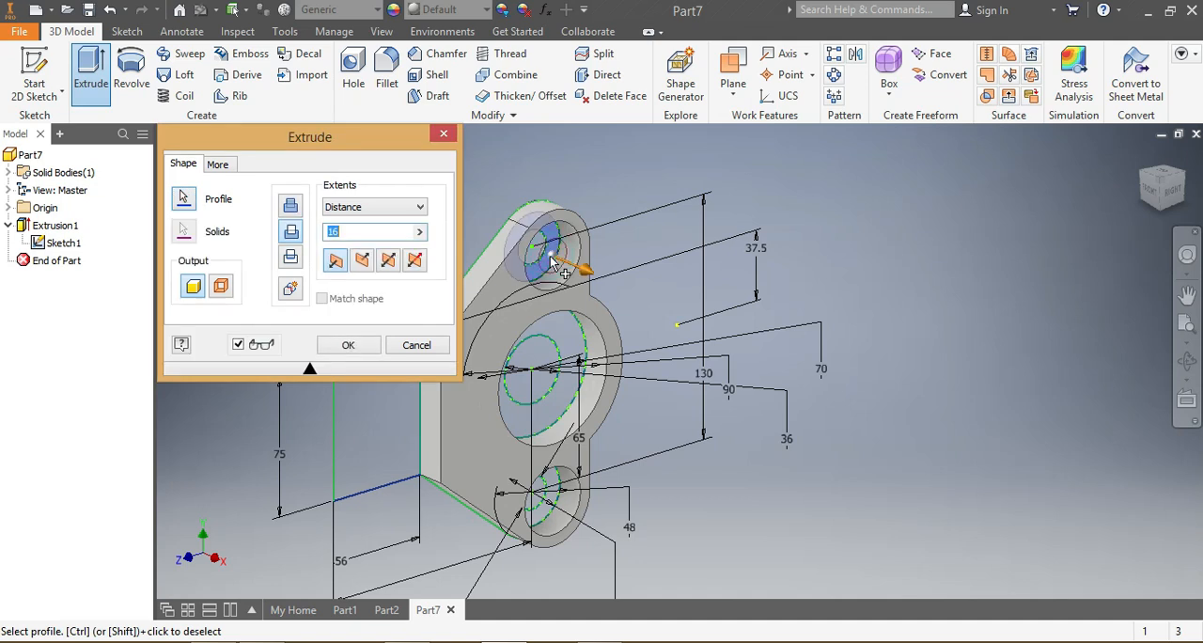
pyautogui.click(553, 500)
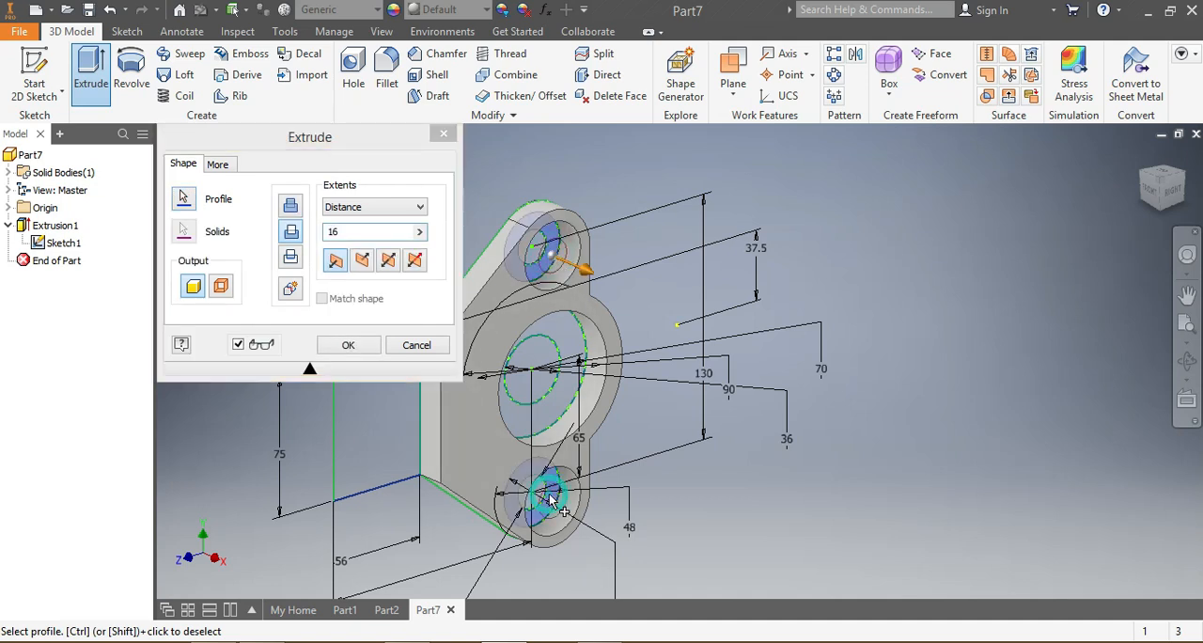
pyautogui.click(337, 231)
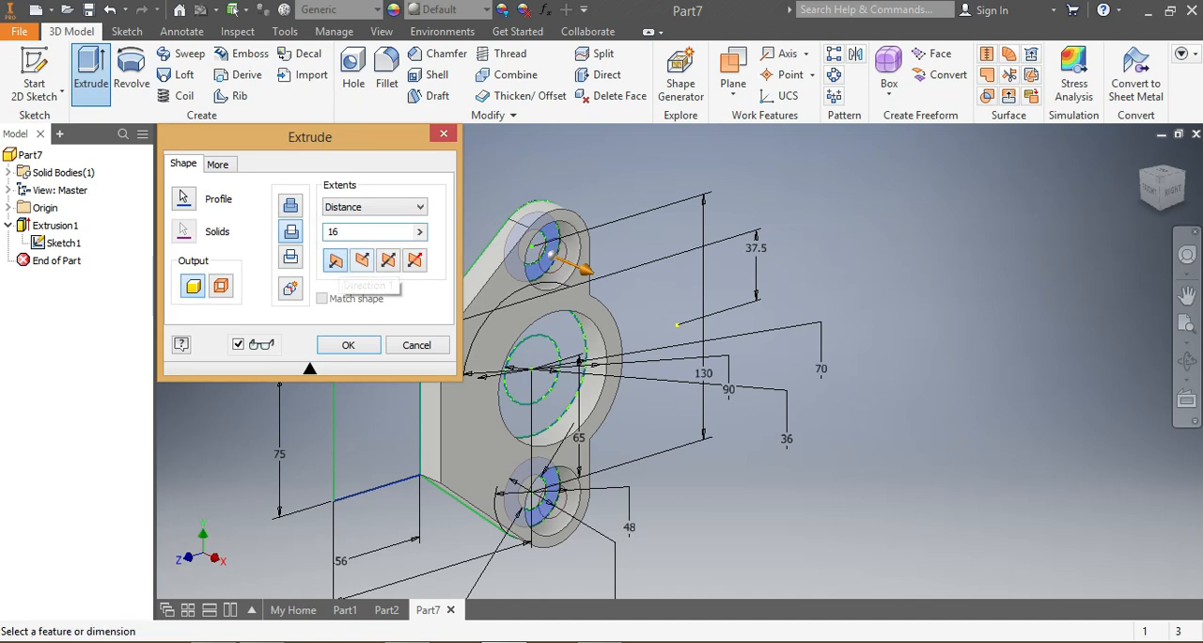
pyautogui.press('BackSpace')
pyautogui.write('9')
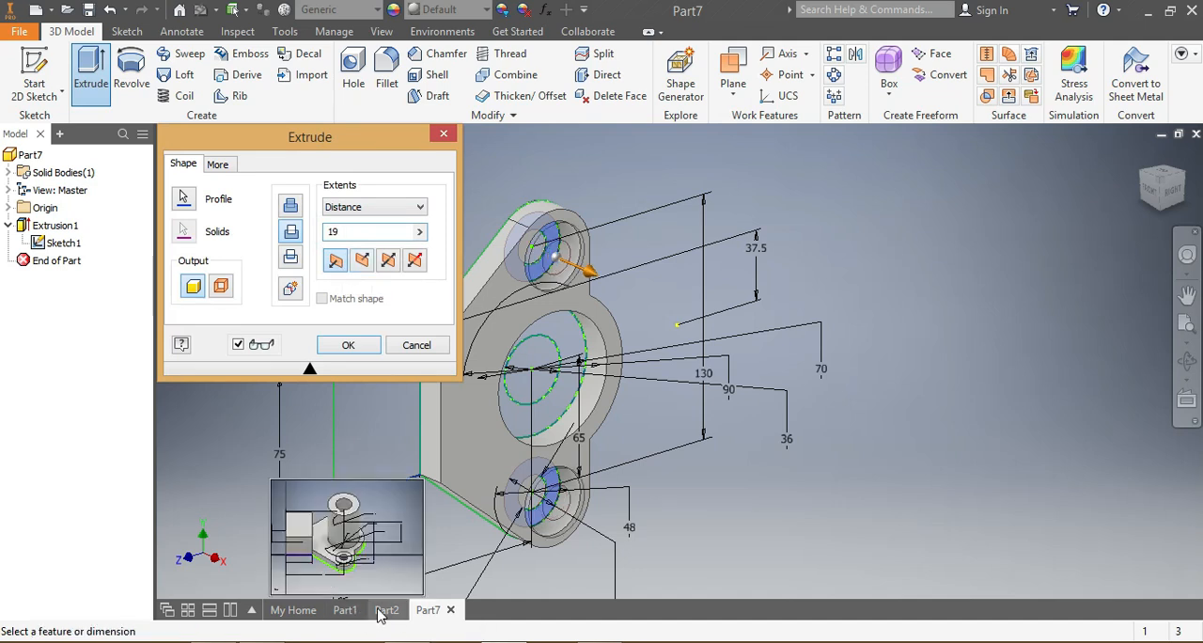
# Step: Examine the bosses on the finished Part2 model, and complete the two-ring extrusion in Part7 as a Join
pyautogui.click(384, 610)
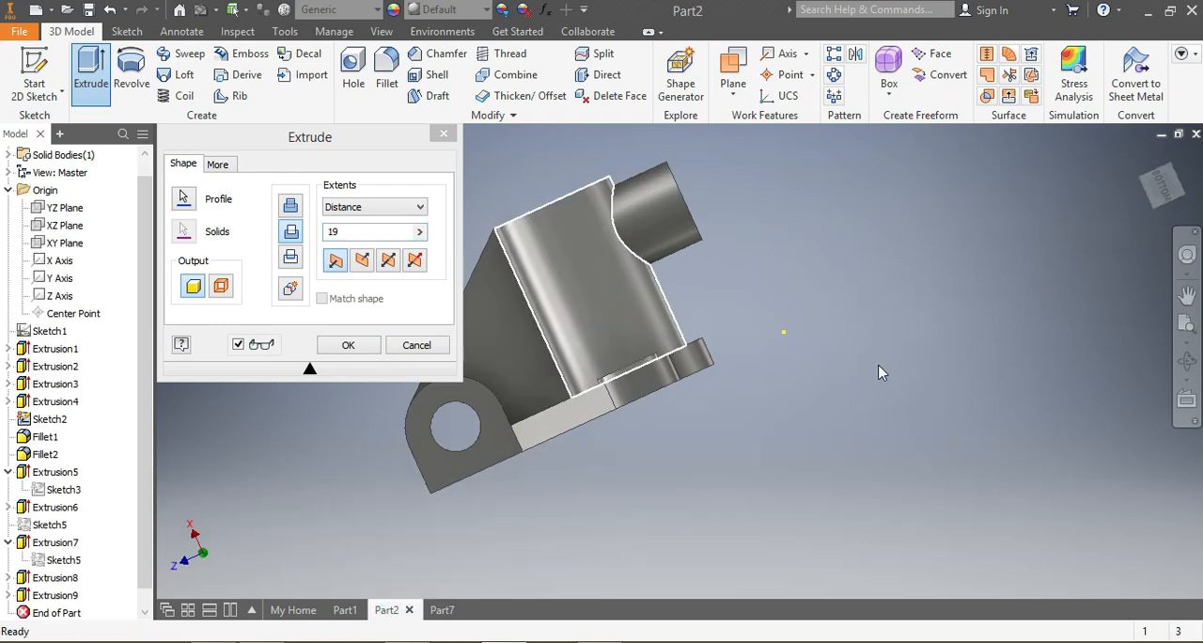
pyautogui.moveTo(1158, 191); pyautogui.dragTo(1158, 229)
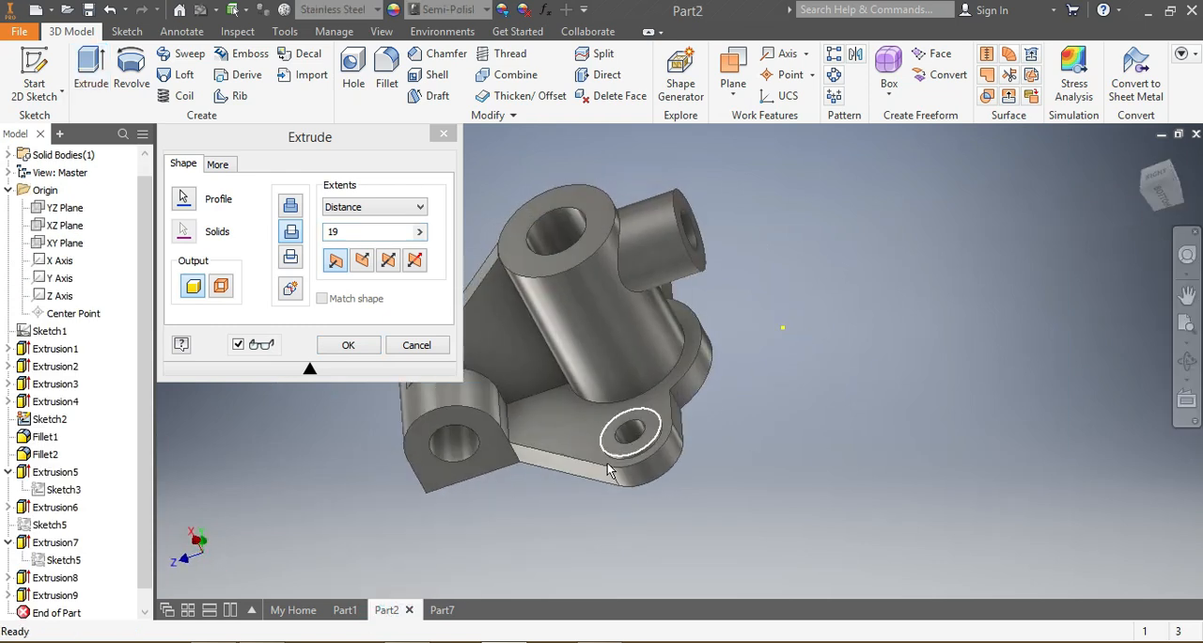
pyautogui.click(437, 610)
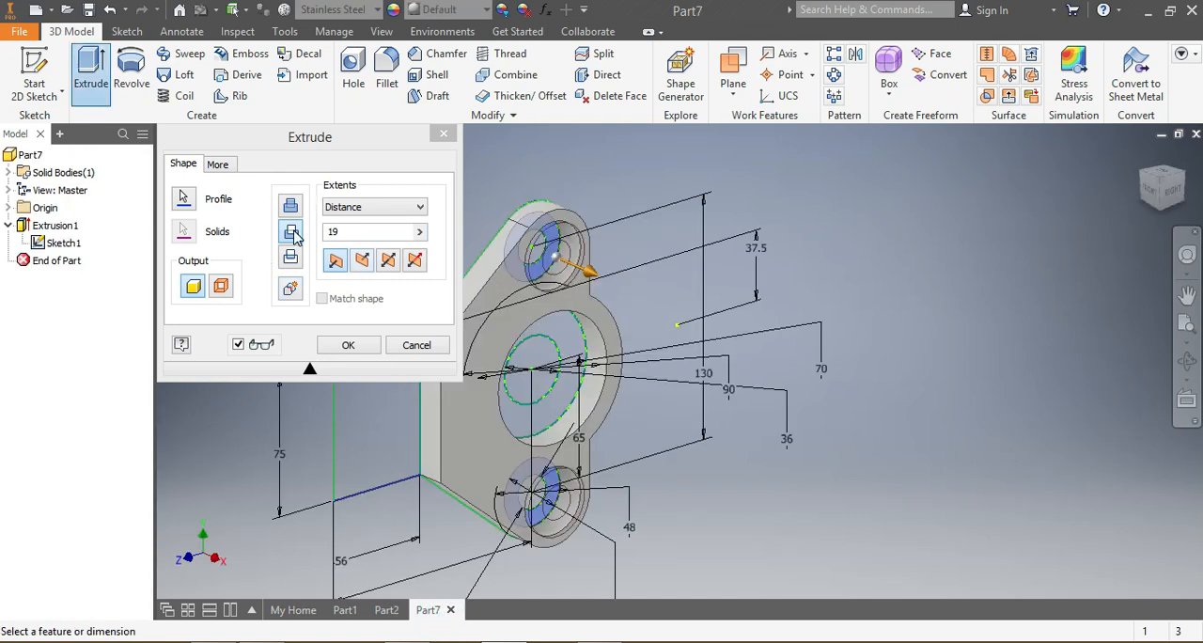
pyautogui.click(290, 207)
pyautogui.click(350, 345)
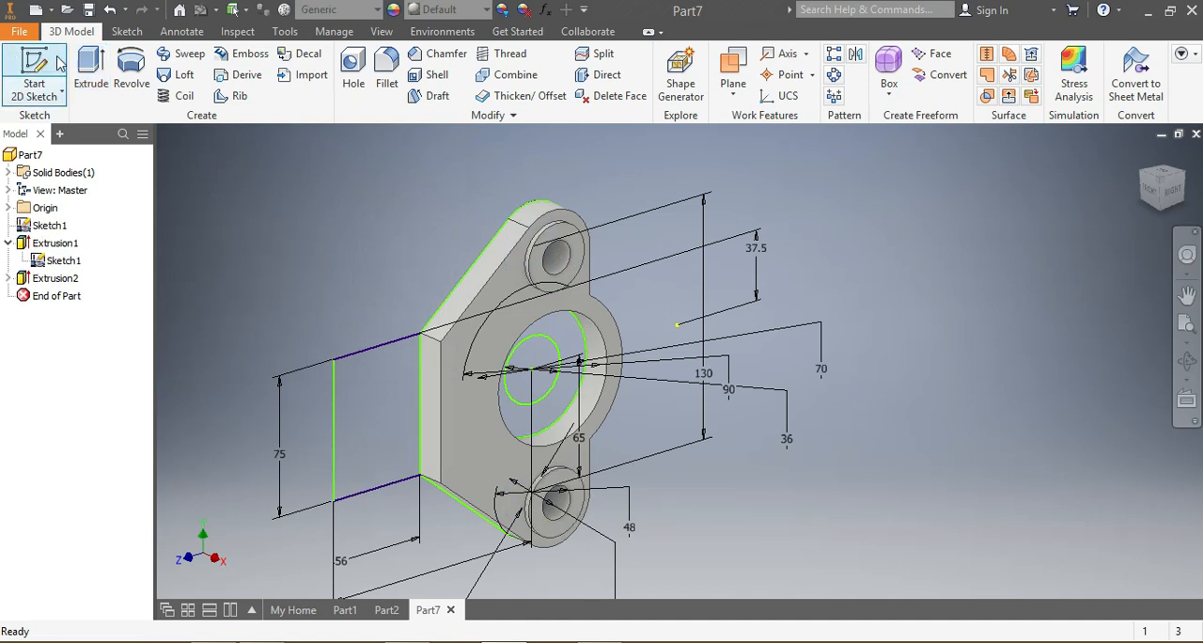
pyautogui.click(91, 75)
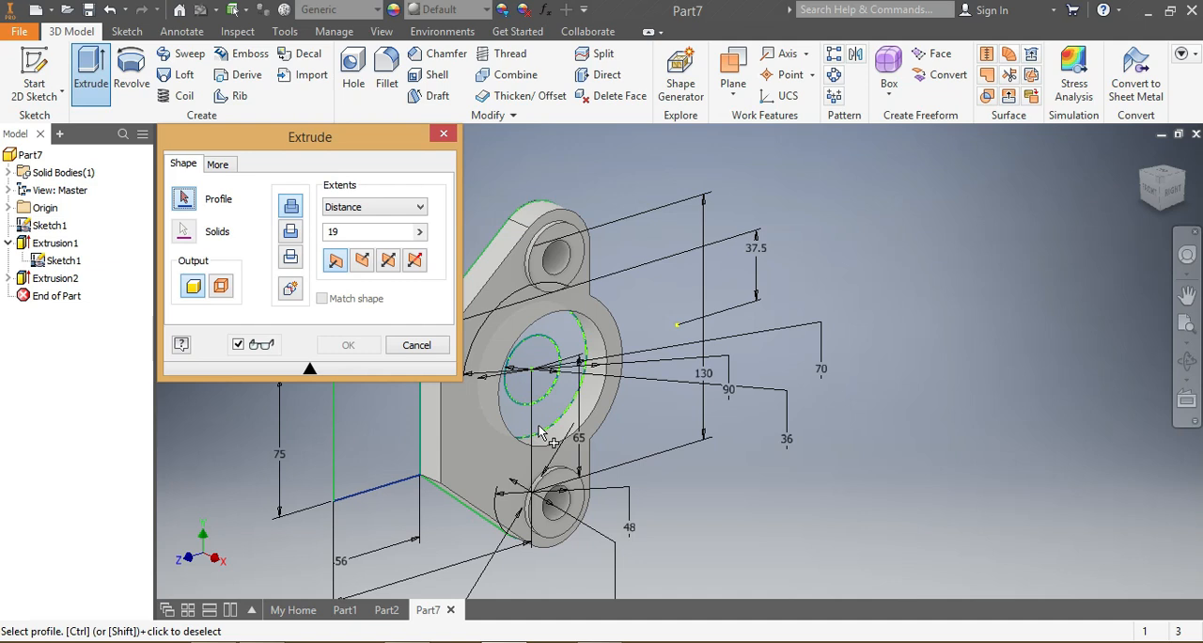
pyautogui.click(570, 411)
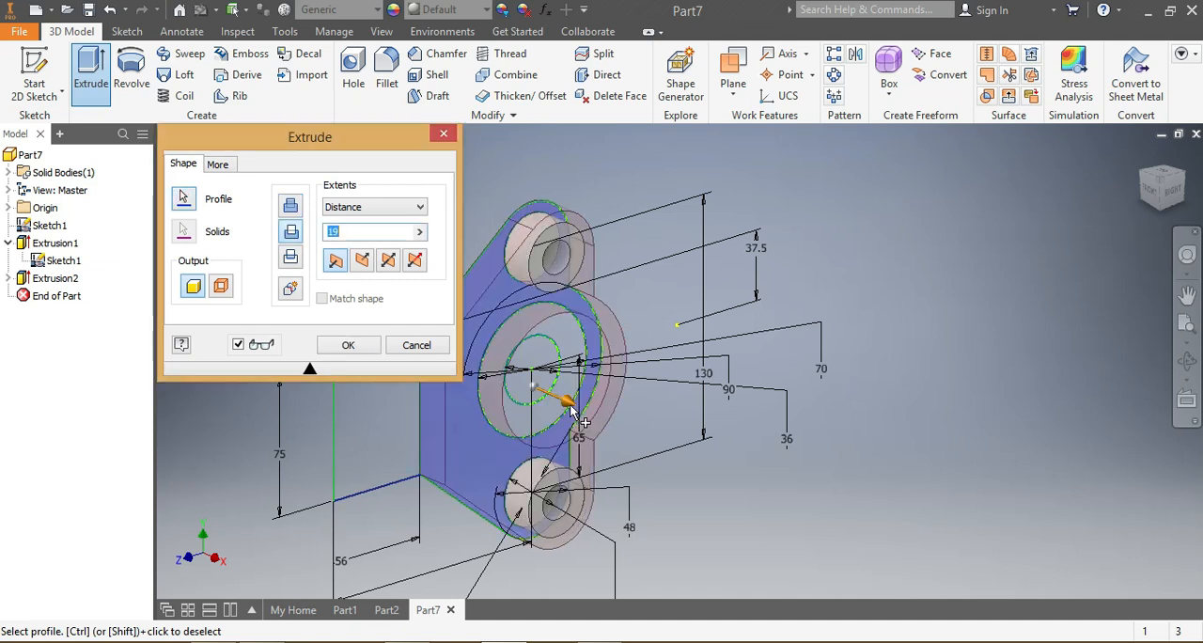
pyautogui.press('Return')
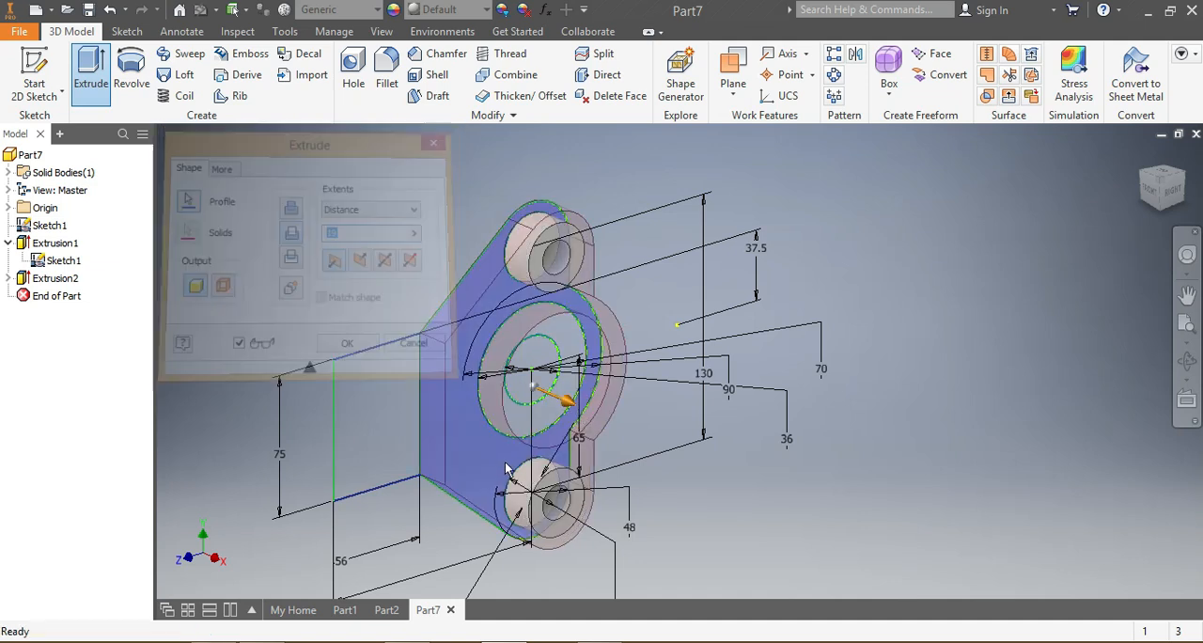
# Step: Extrude the ring between the central 36 and 70 mm circles by 119 mm as a Join to form the hollow cylinder
pyautogui.click(77, 73)
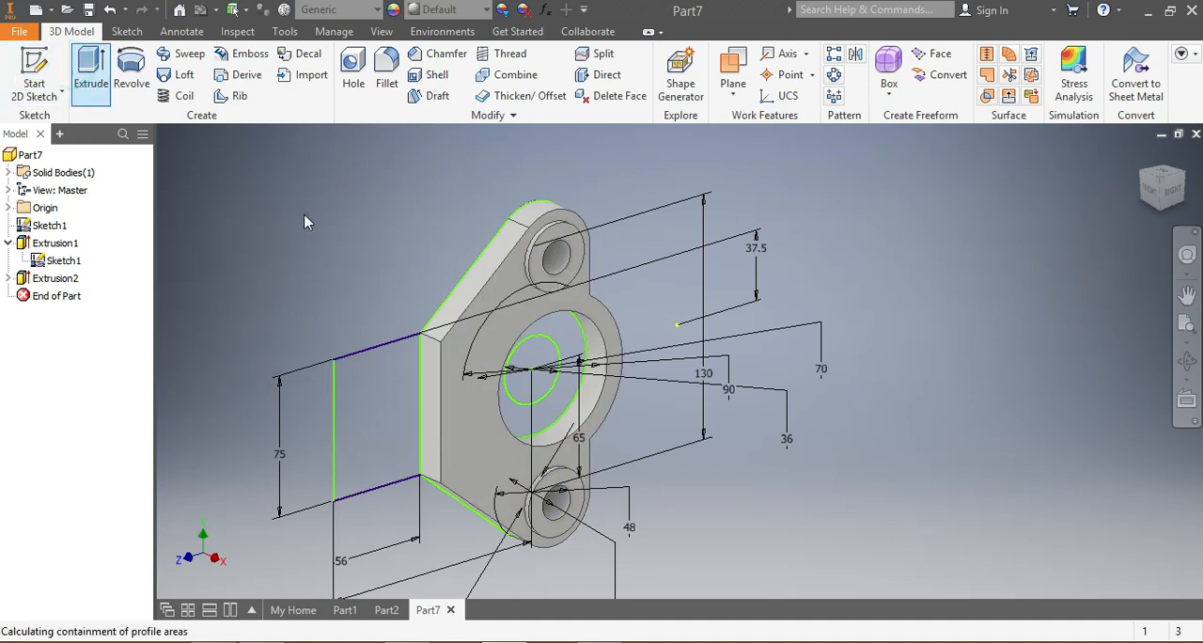
pyautogui.click(578, 350)
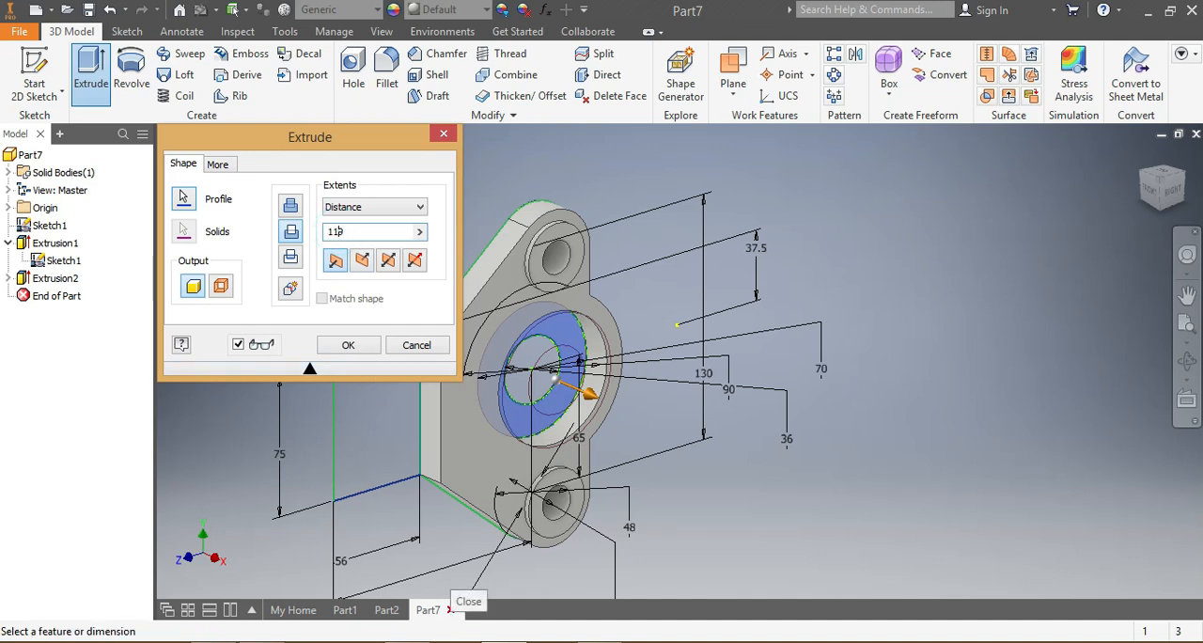
pyautogui.click(285, 207)
pyautogui.scroll(5, 652, 344)
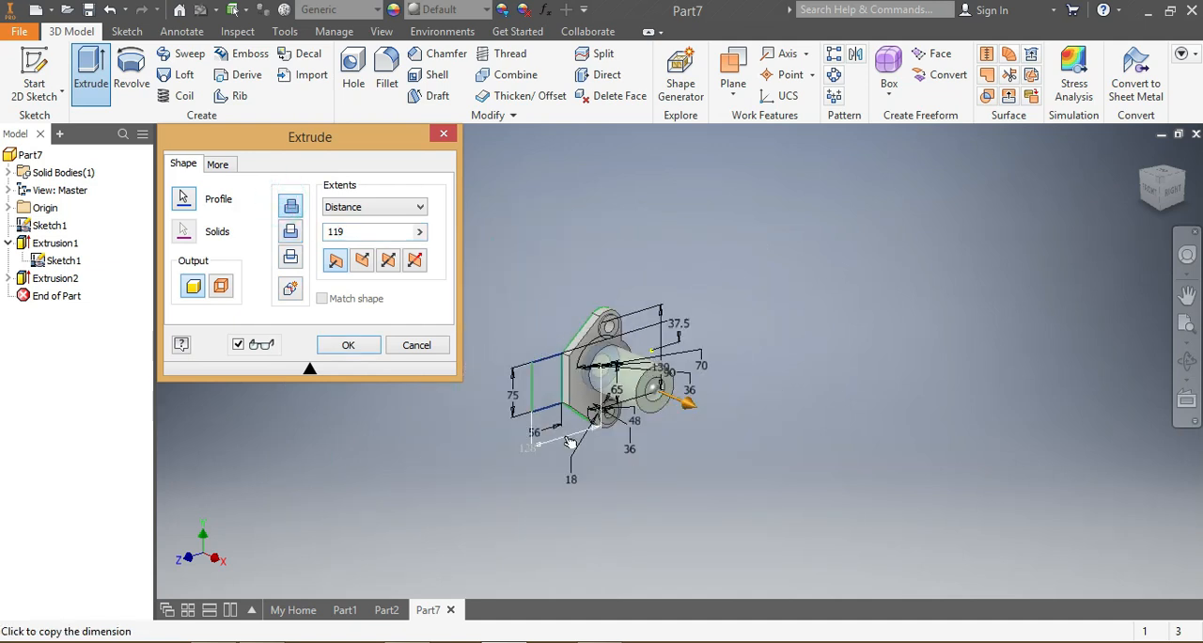
pyautogui.scroll(-3, 583, 448)
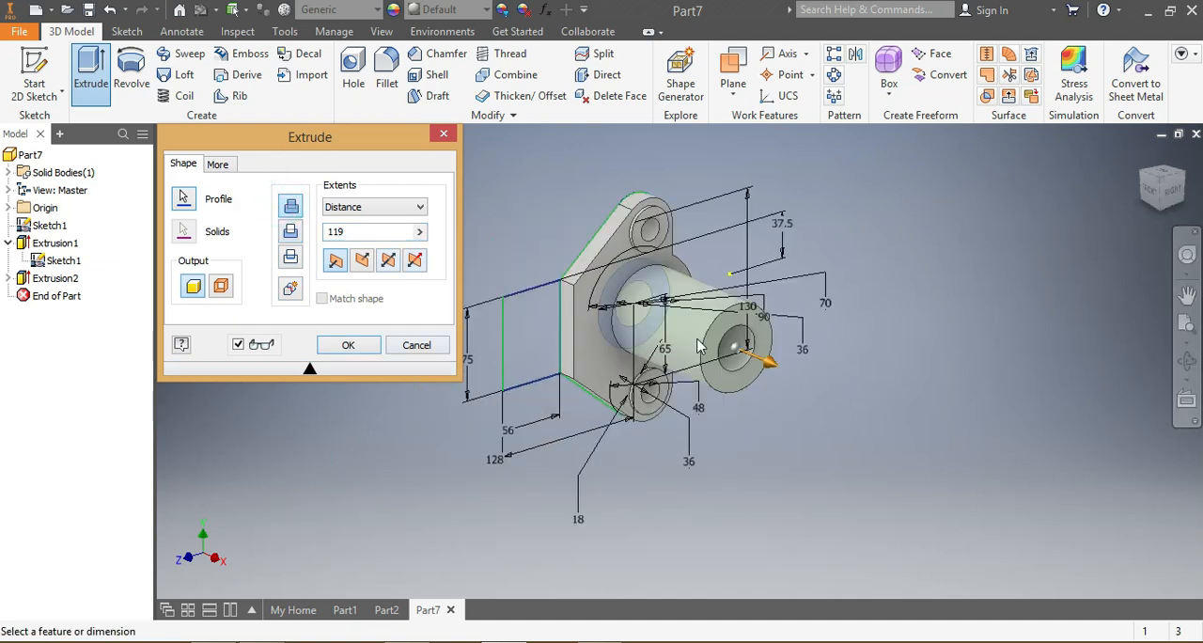
pyautogui.click(347, 345)
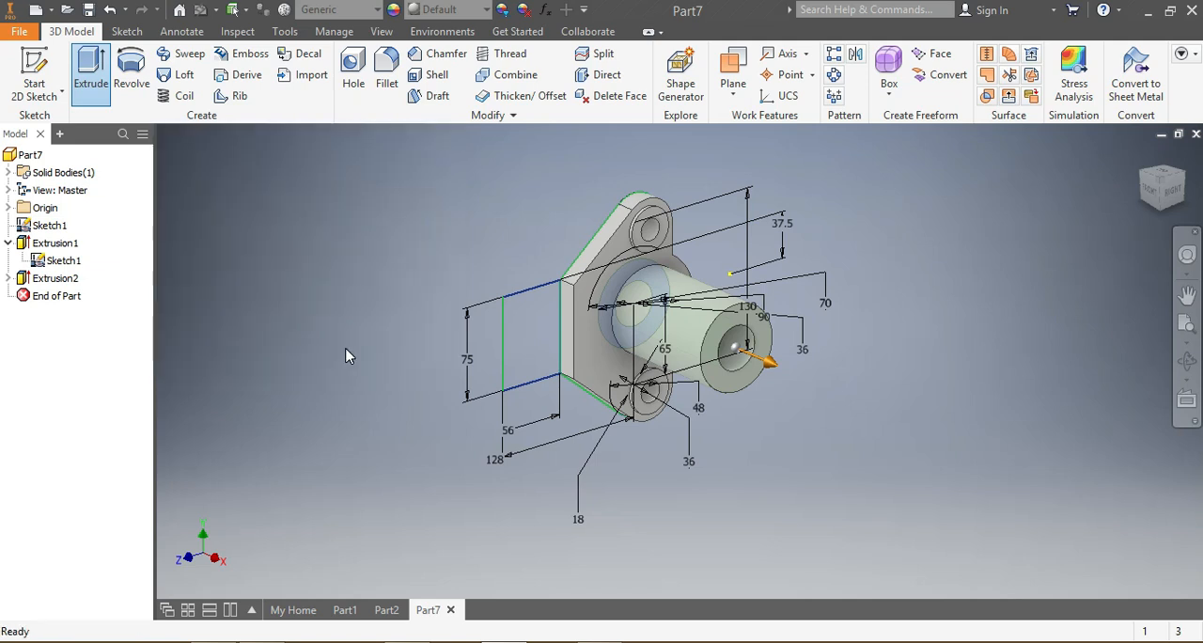
# Step: Extrude the 56 by 75 mm rectangle beside the plate as a joined block, as deep as it is wide
pyautogui.click(92, 71)
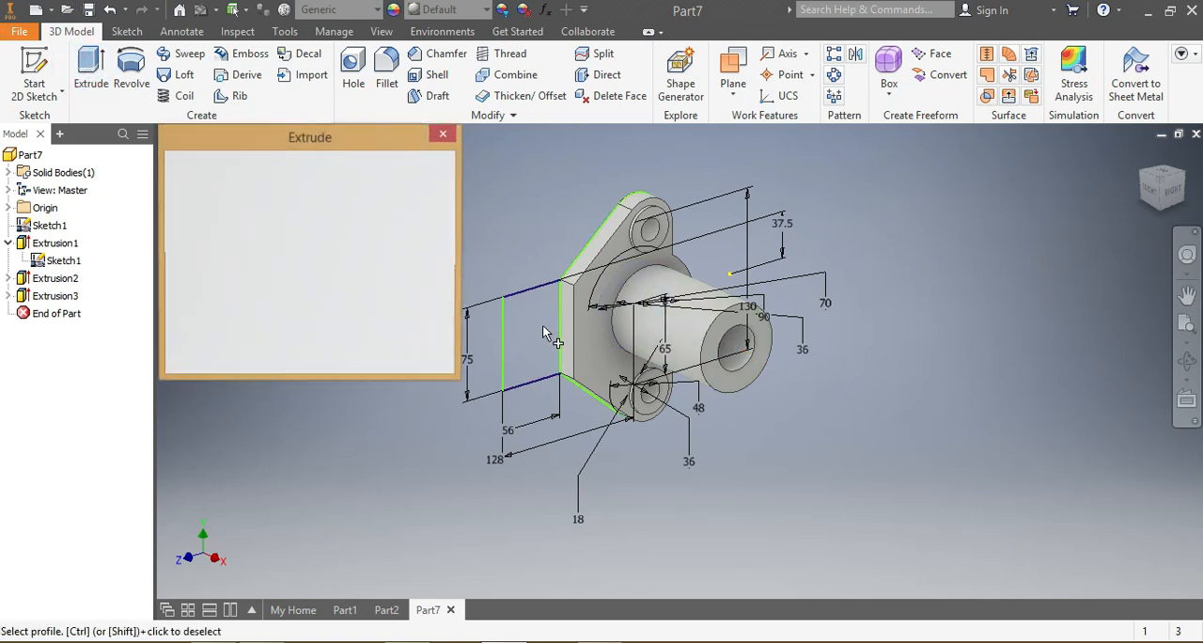
pyautogui.click(521, 313)
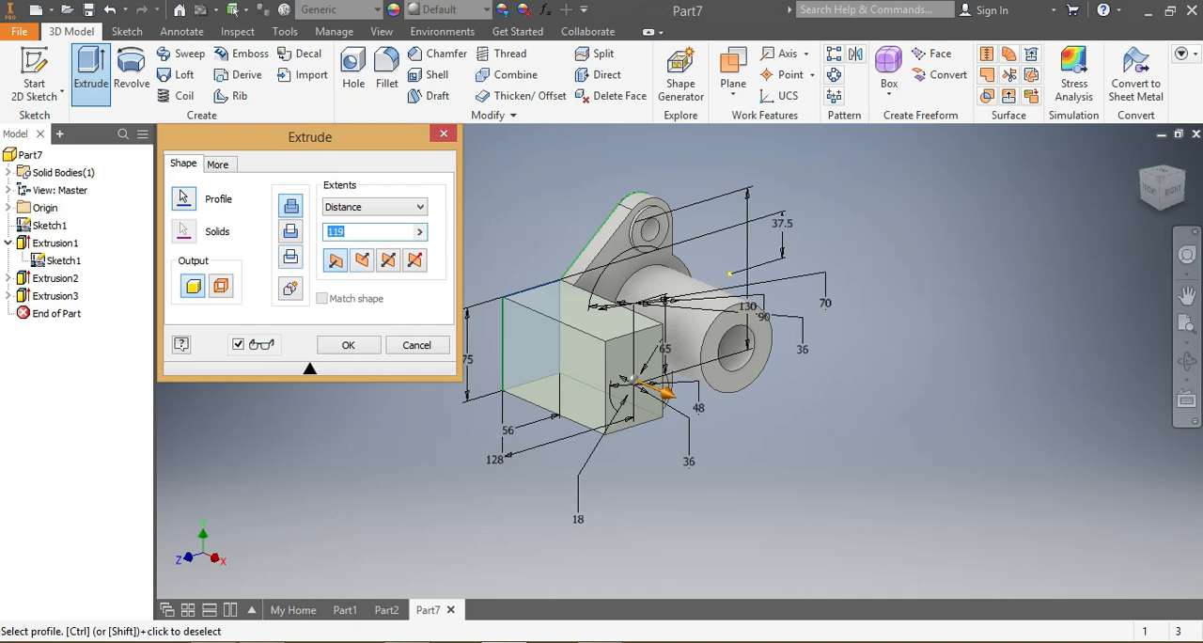
pyautogui.click(354, 345)
# Step: Examine the new block and central cylinder from the right and bottom sides of the part
pyautogui.moveTo(1170, 209)
pyautogui.mouseDown()
pyautogui.moveTo(1156, 160)
pyautogui.moveTo(1165, 208)
pyautogui.mouseUp()
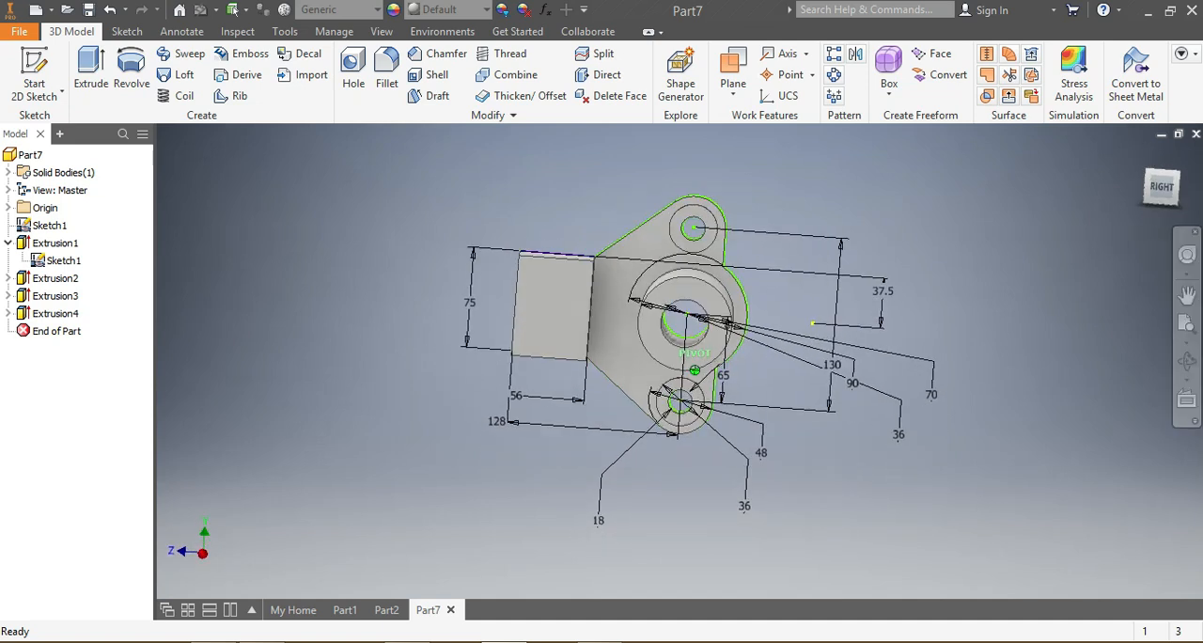
pyautogui.click(1162, 190)
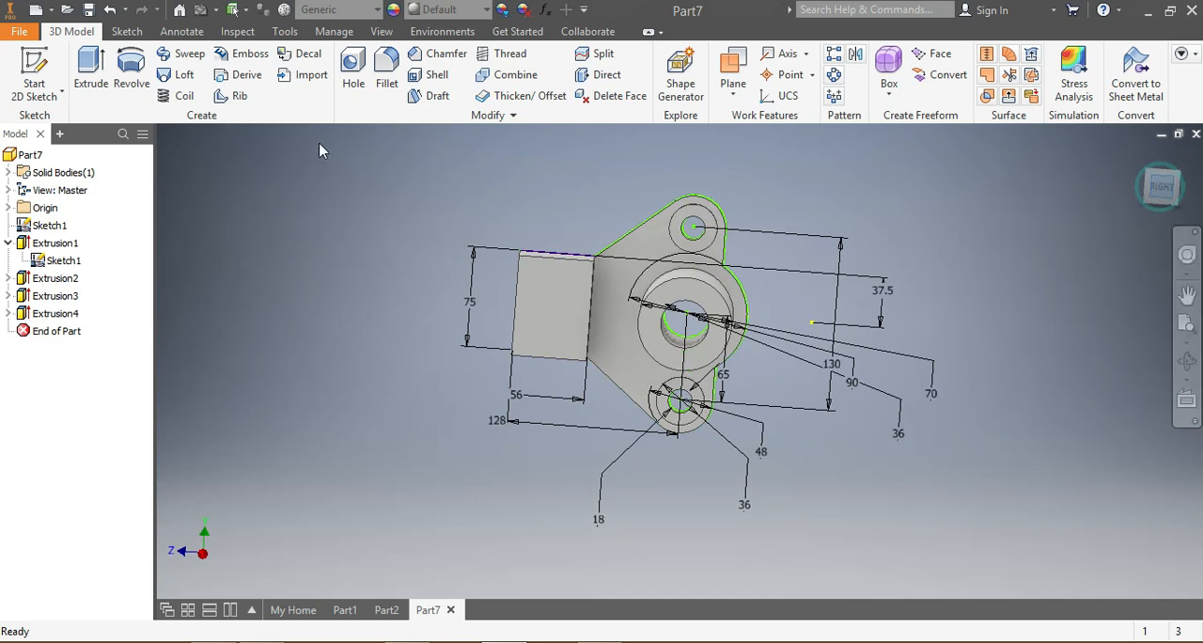
pyautogui.click(112, 32)
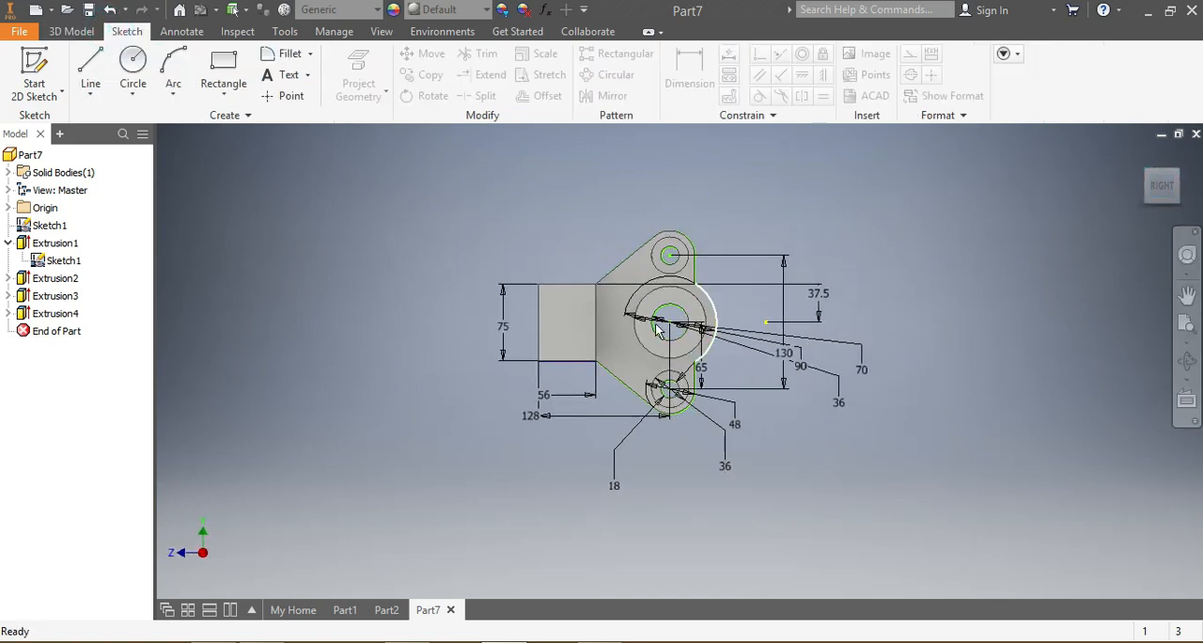
pyautogui.scroll(-3, 658, 329)
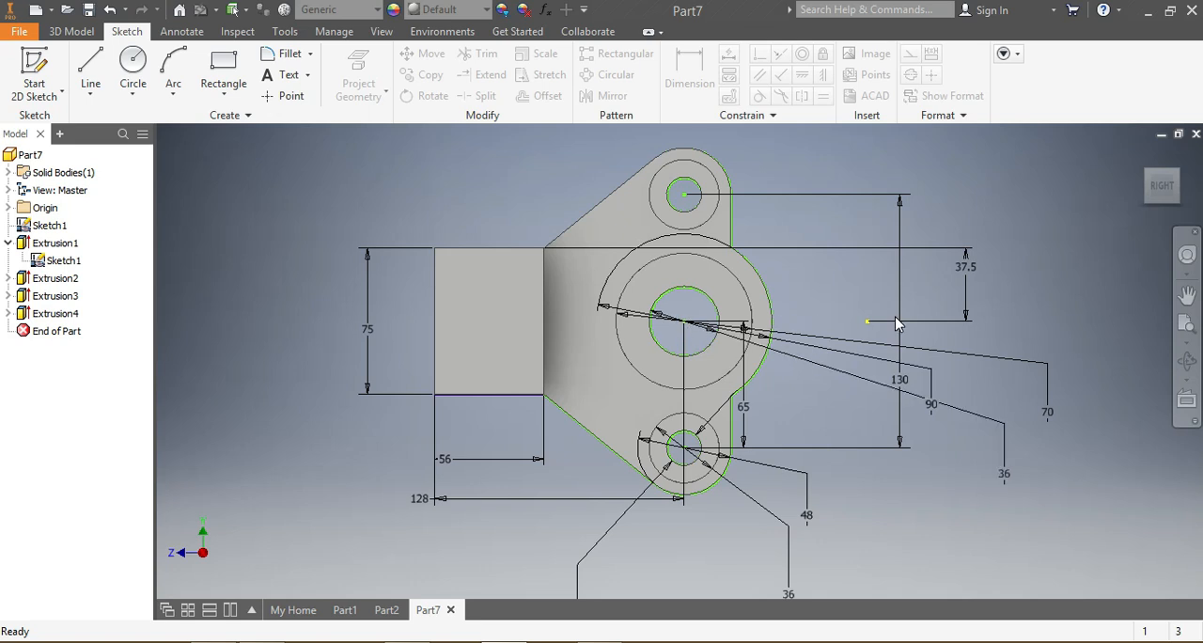
pyautogui.click(1167, 203)
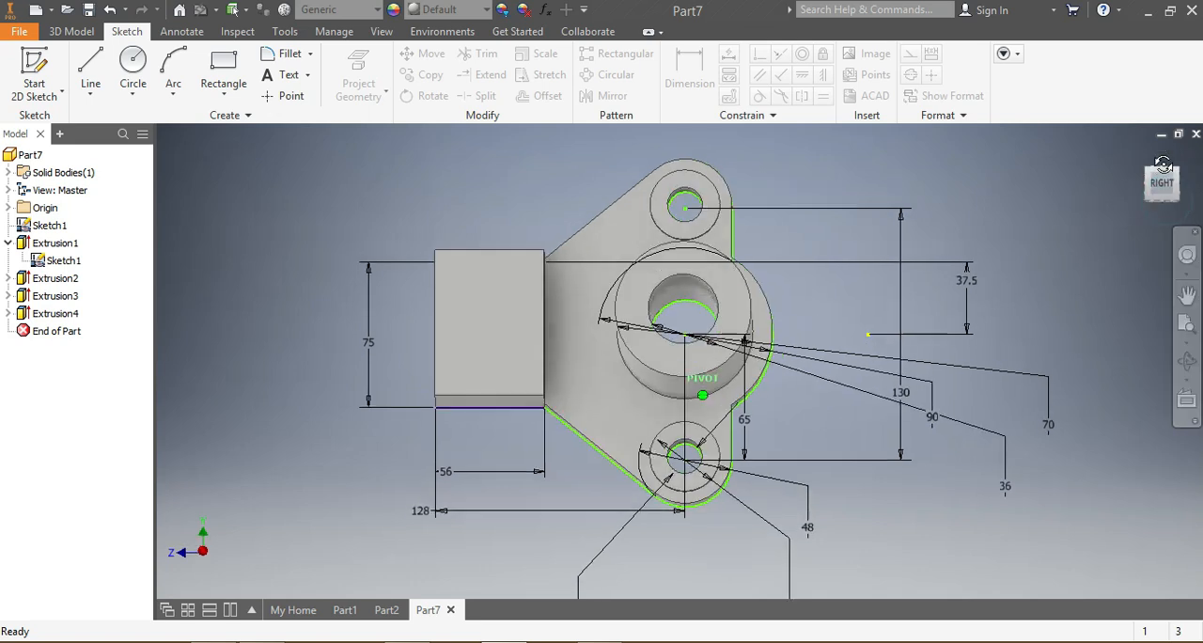
pyautogui.click(1164, 199)
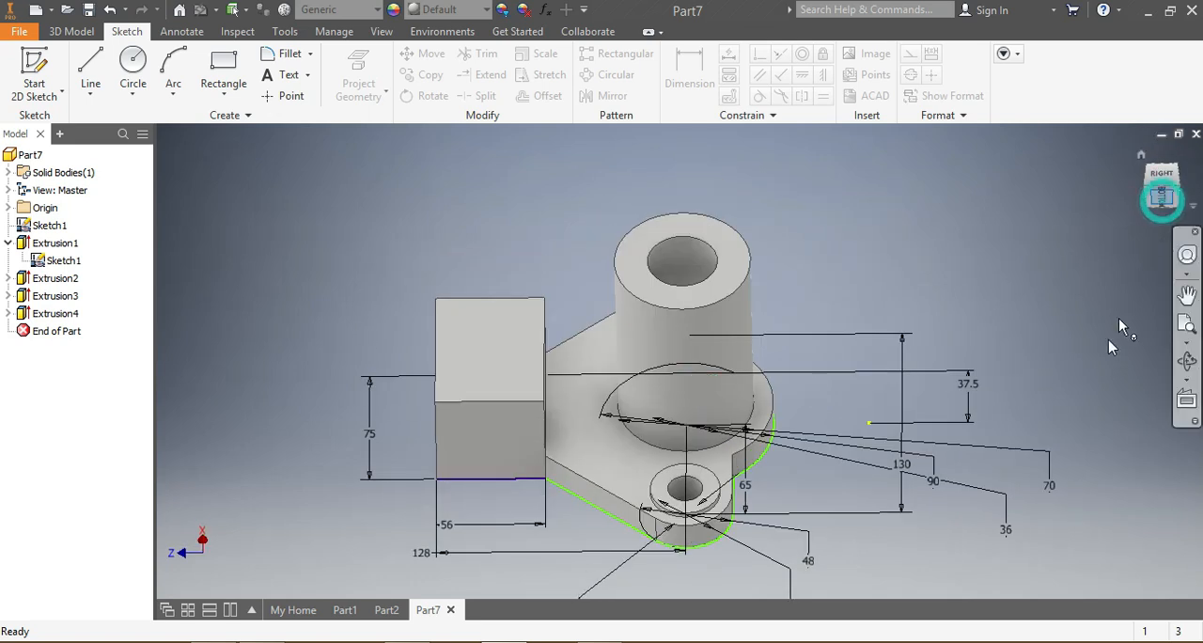
pyautogui.click(1160, 190)
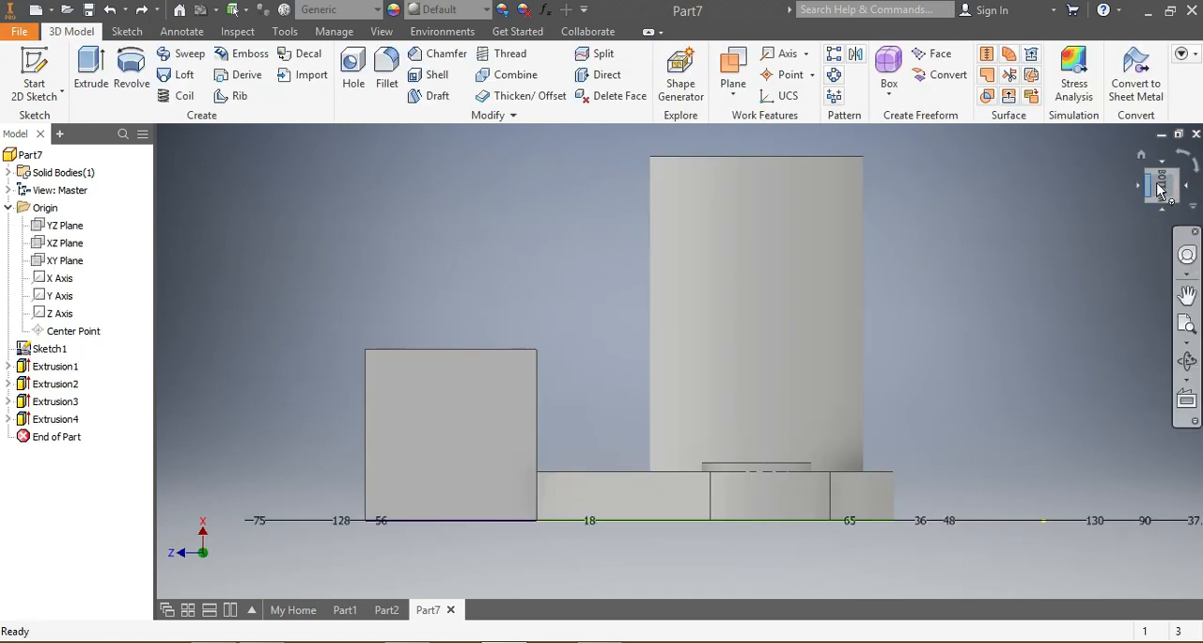
pyautogui.click(1160, 190)
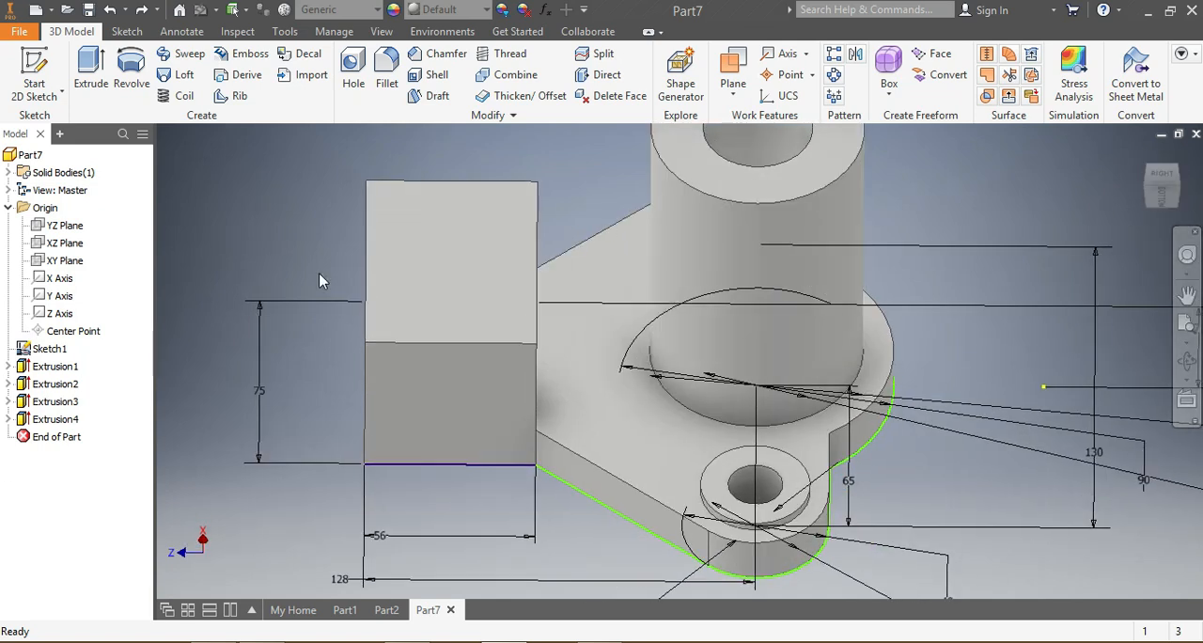
# Step: Round the block's two long free-end edges with 28 mm fillets
pyautogui.click(366, 252)
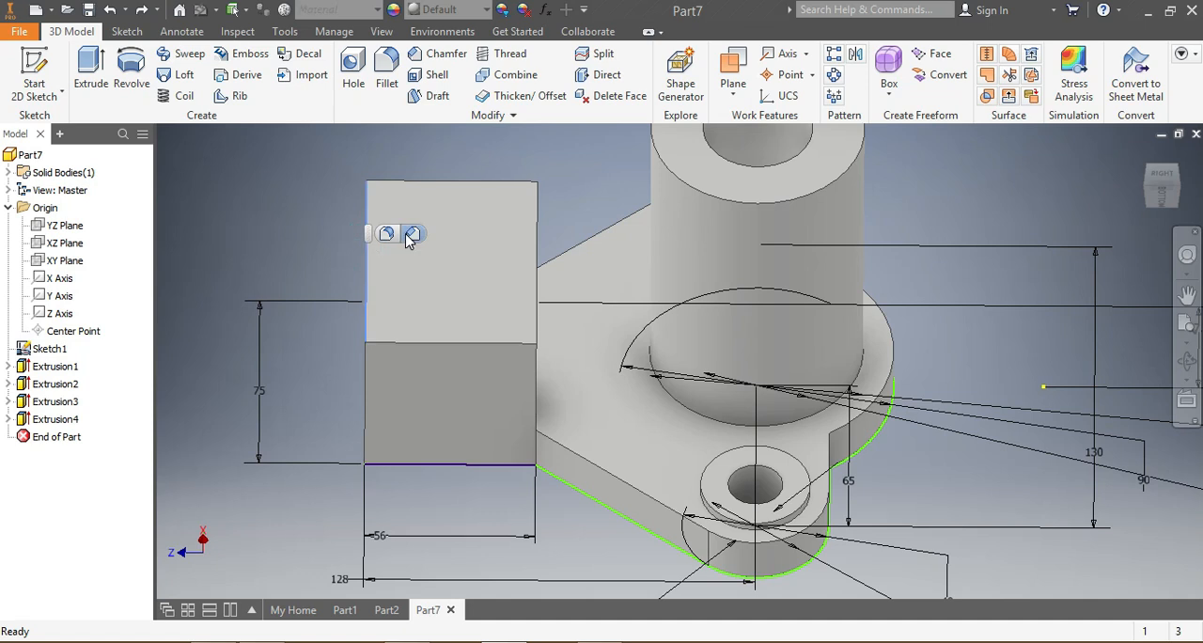
pyautogui.click(387, 234)
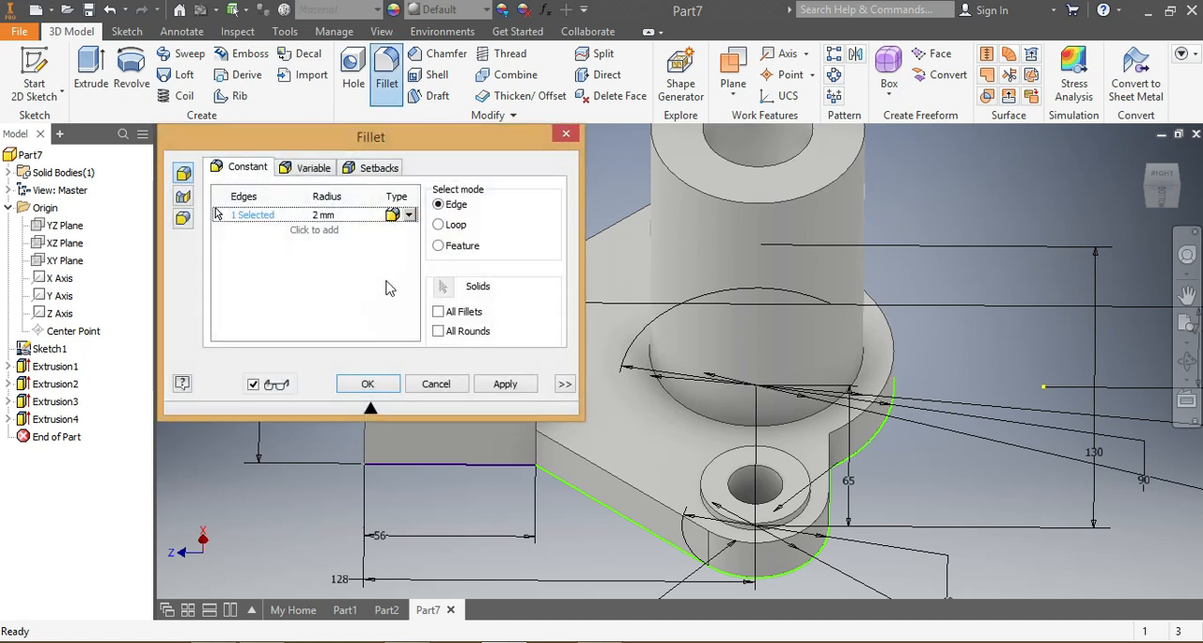
pyautogui.click(320, 215)
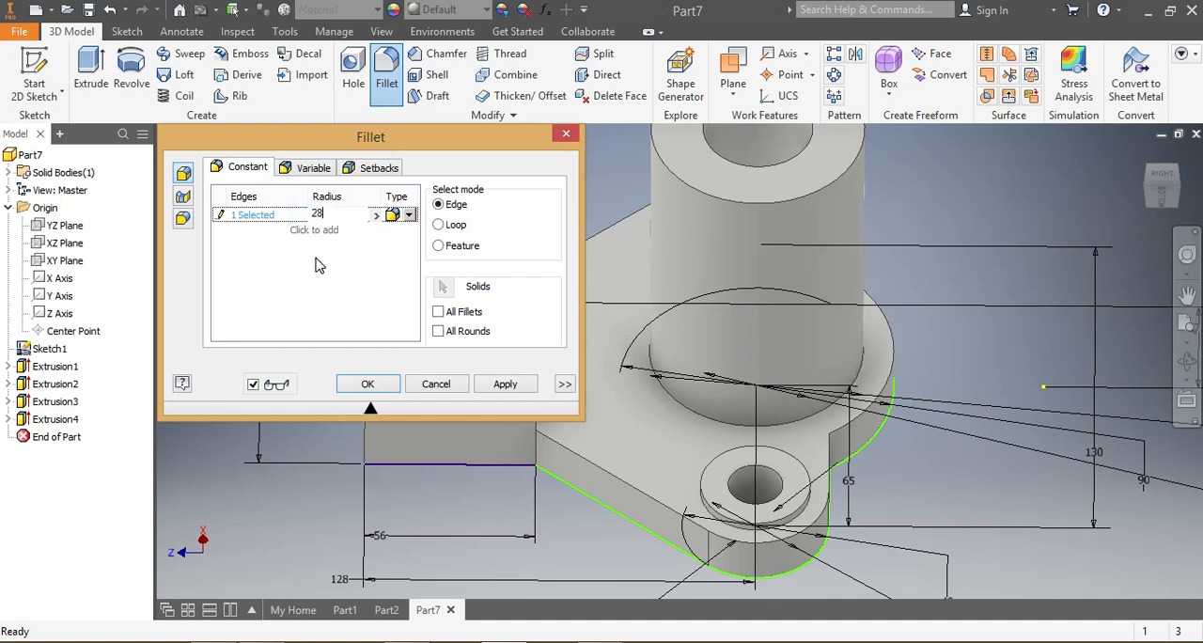
pyautogui.click(368, 384)
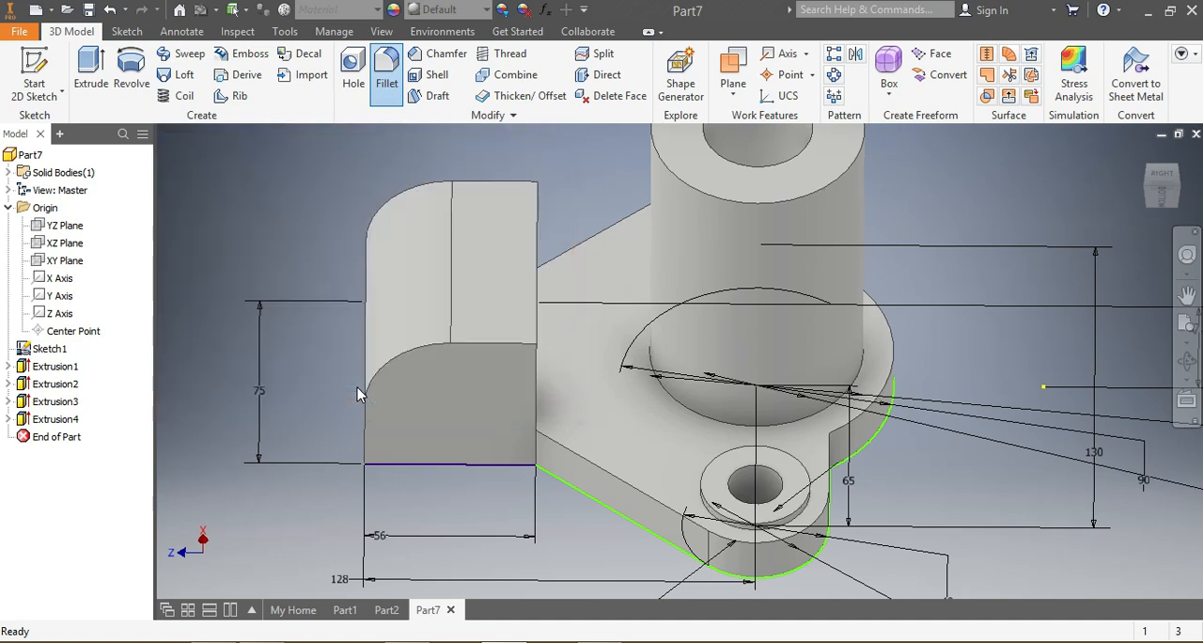
pyautogui.click(537, 281)
pyautogui.click(551, 266)
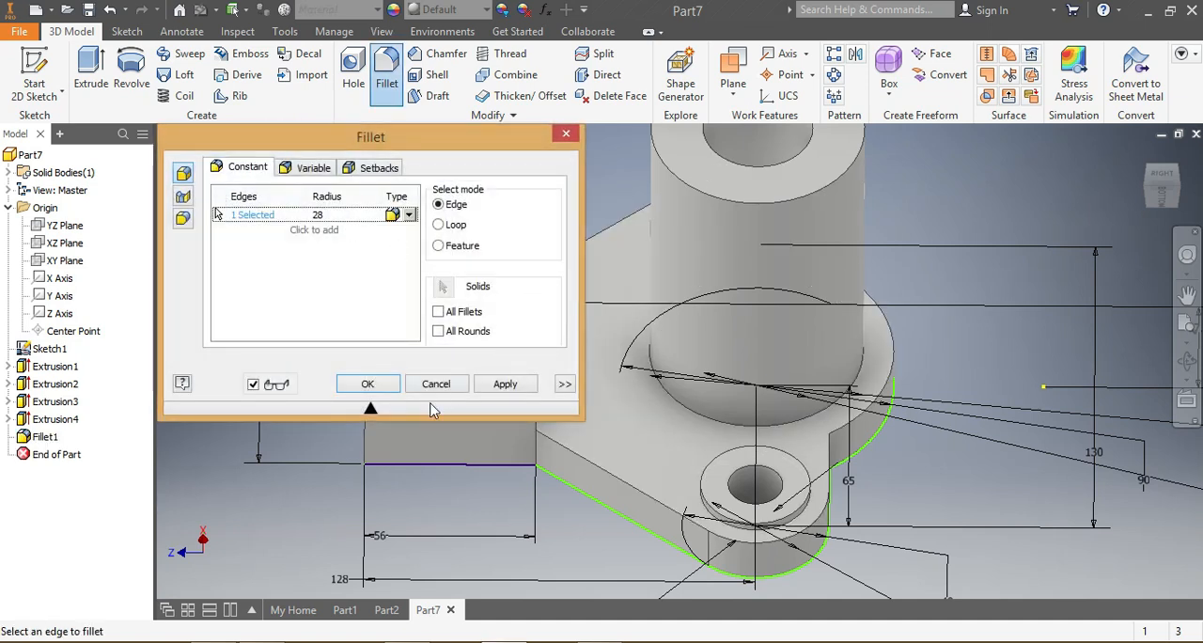
pyautogui.click(503, 385)
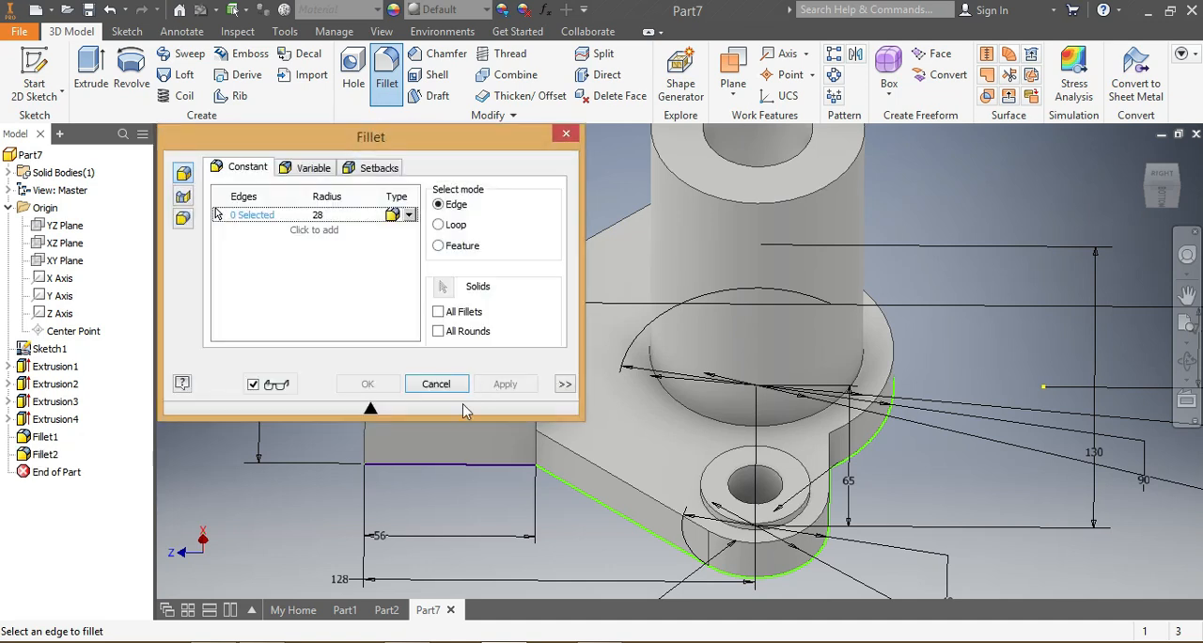
pyautogui.click(563, 136)
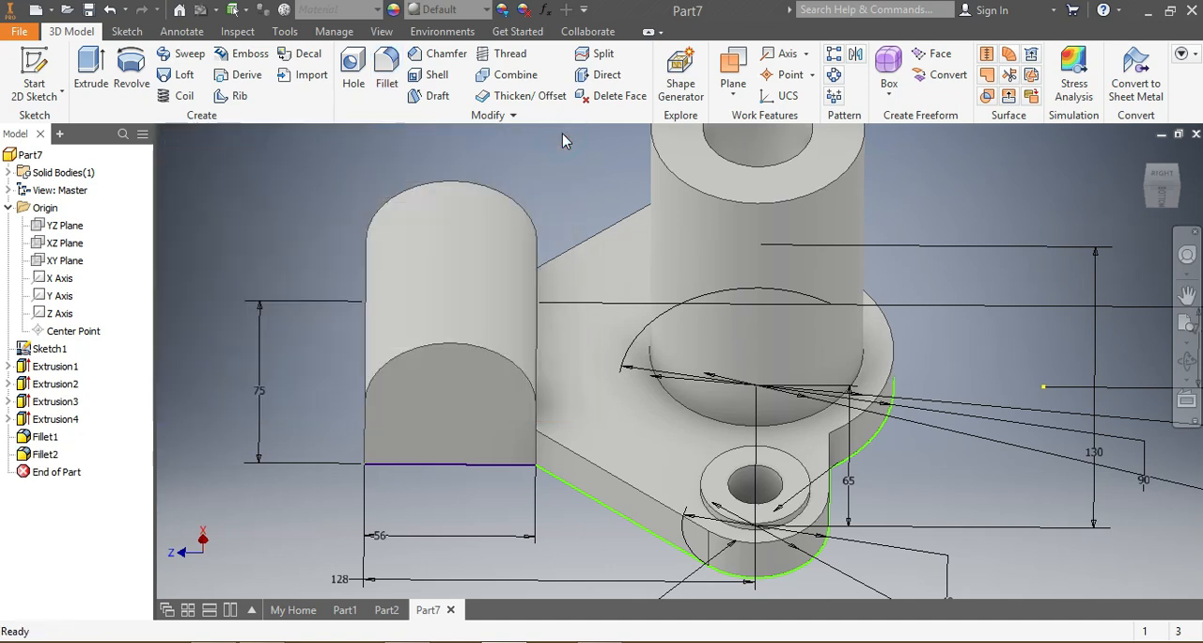
# Step: Start a new sketch on the XZ Plane with the part seen from the bottom side
pyautogui.moveTo(1158, 192)
pyautogui.mouseDown()
pyautogui.moveTo(1159, 151)
pyautogui.moveTo(1163, 192)
pyautogui.mouseUp()
pyautogui.click(1164, 187)
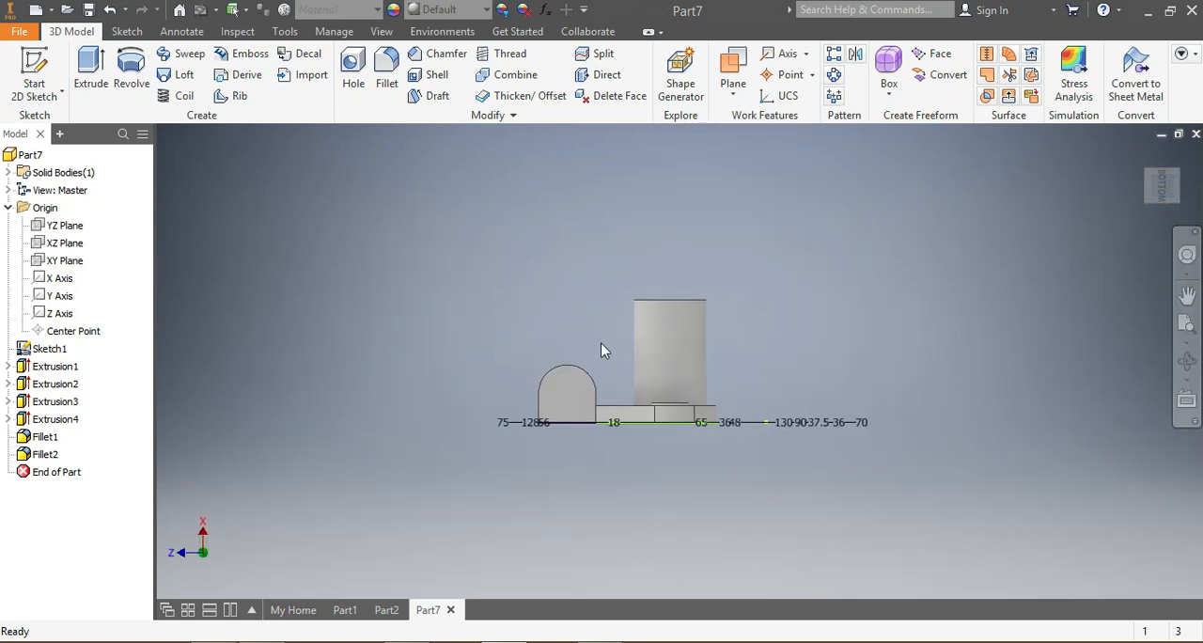
pyautogui.click(66, 242)
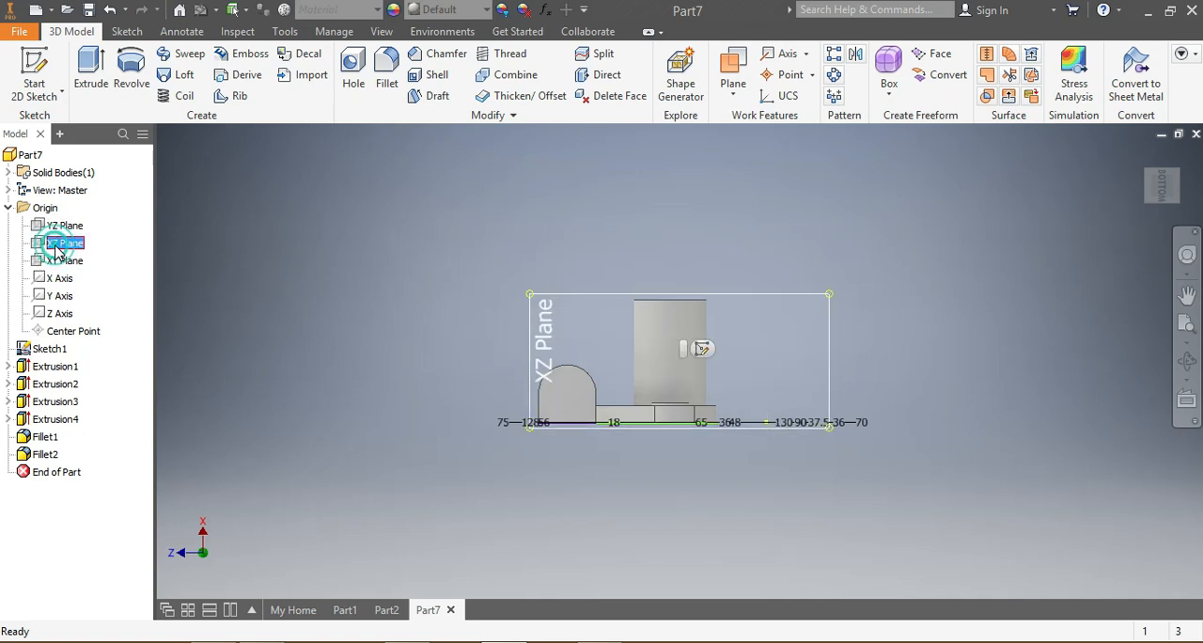
pyautogui.click(706, 350)
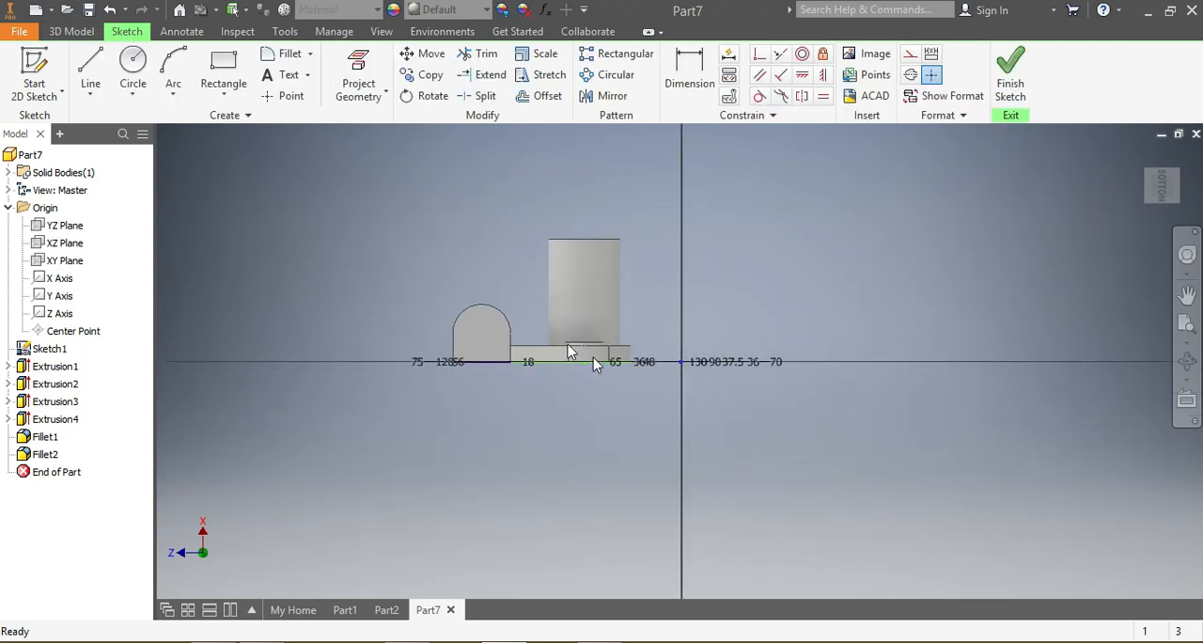
# Step: Draw a rectangle about 100 by 118 mm from the cylinder's free end down to the block's outer base corner
pyautogui.click(223, 71)
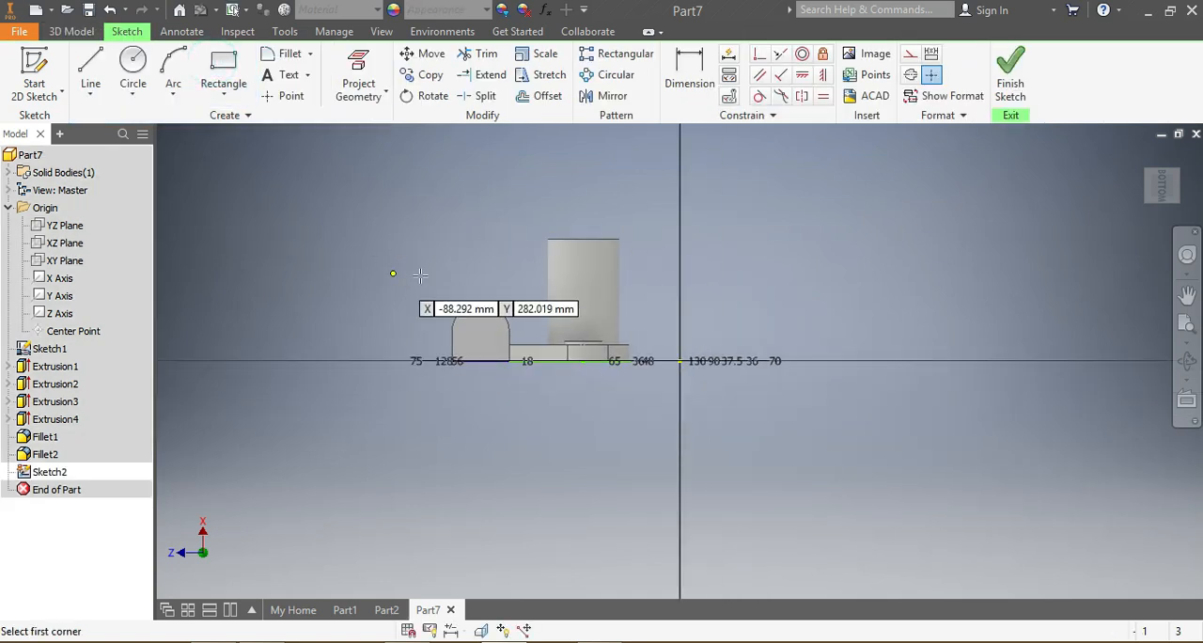
pyautogui.scroll(5, 474, 276)
pyautogui.scroll(-3, 475, 275)
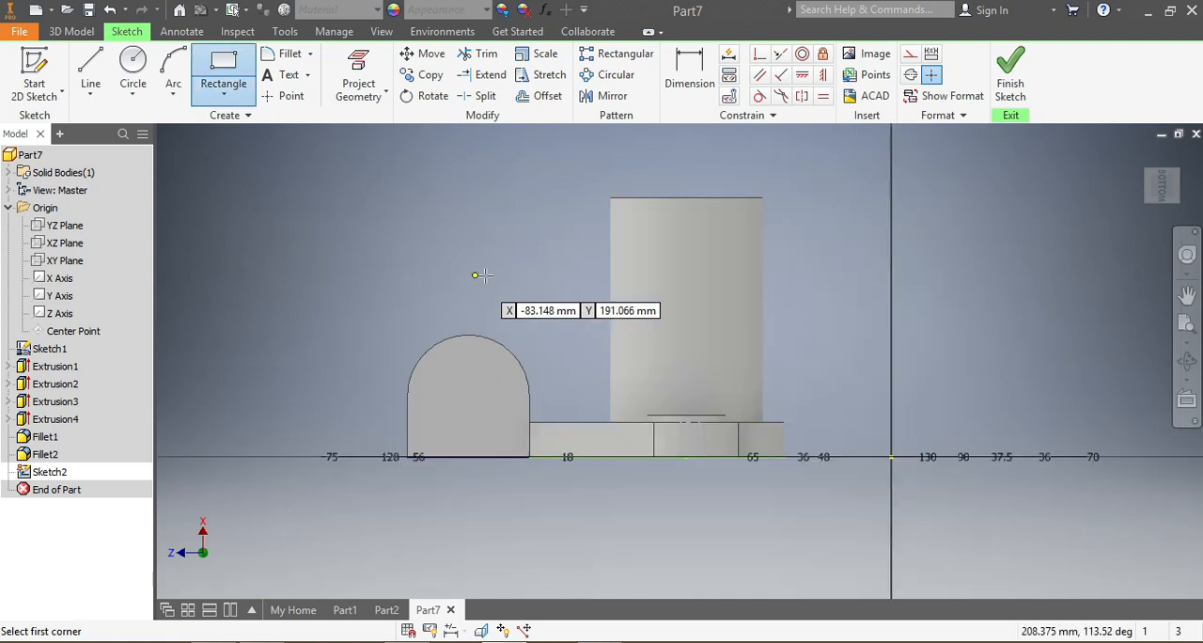
pyautogui.click(626, 199)
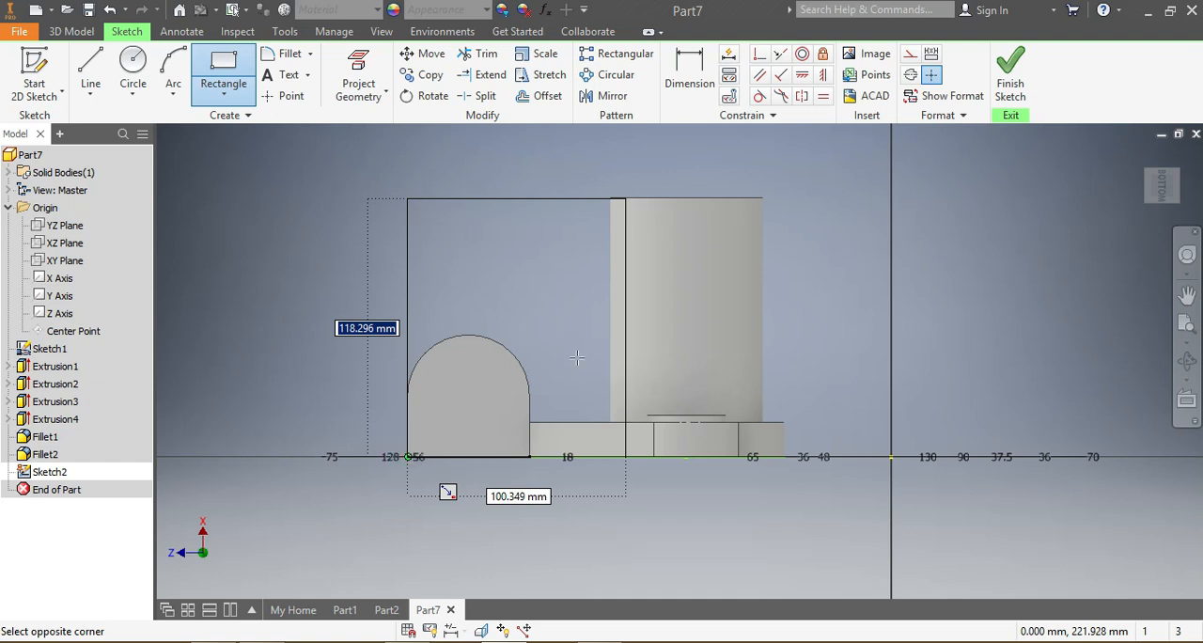
# Step: Draw a slanted line from the cylinder's upper corner facing the block to the block's rounded top
pyautogui.click(91, 79)
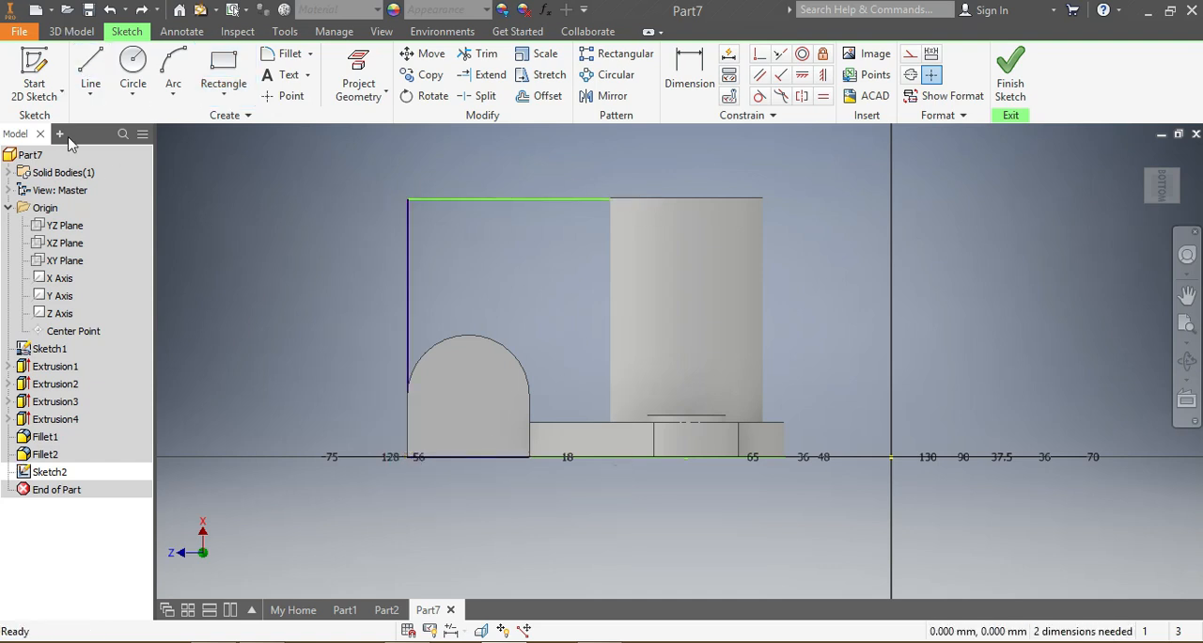
pyautogui.click(91, 68)
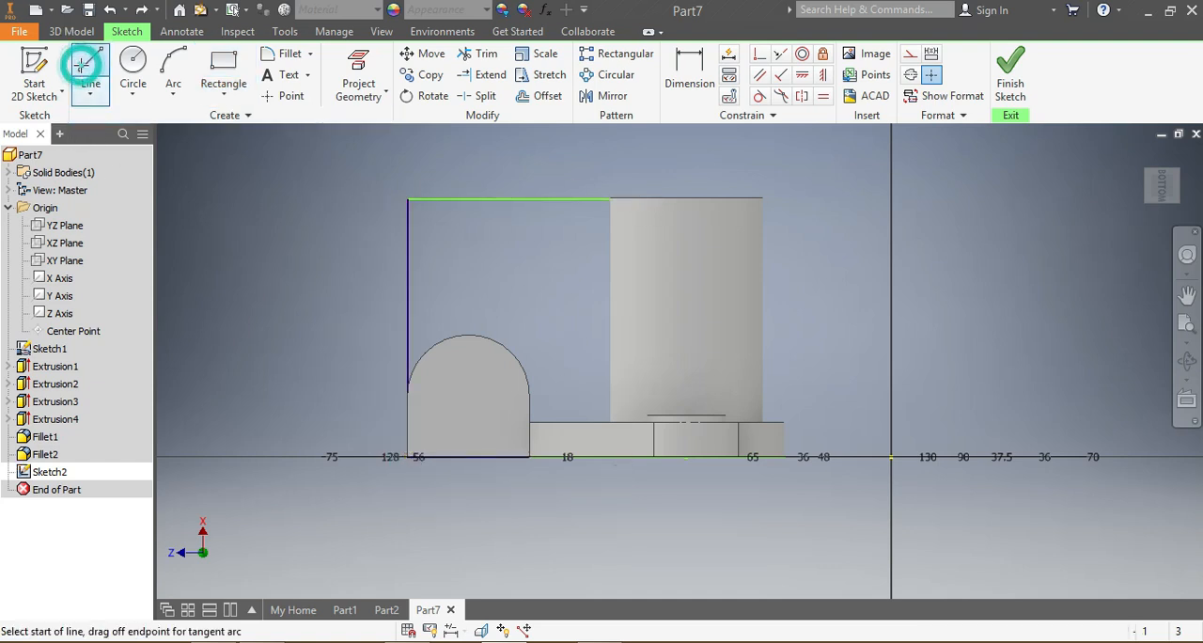
pyautogui.click(611, 198)
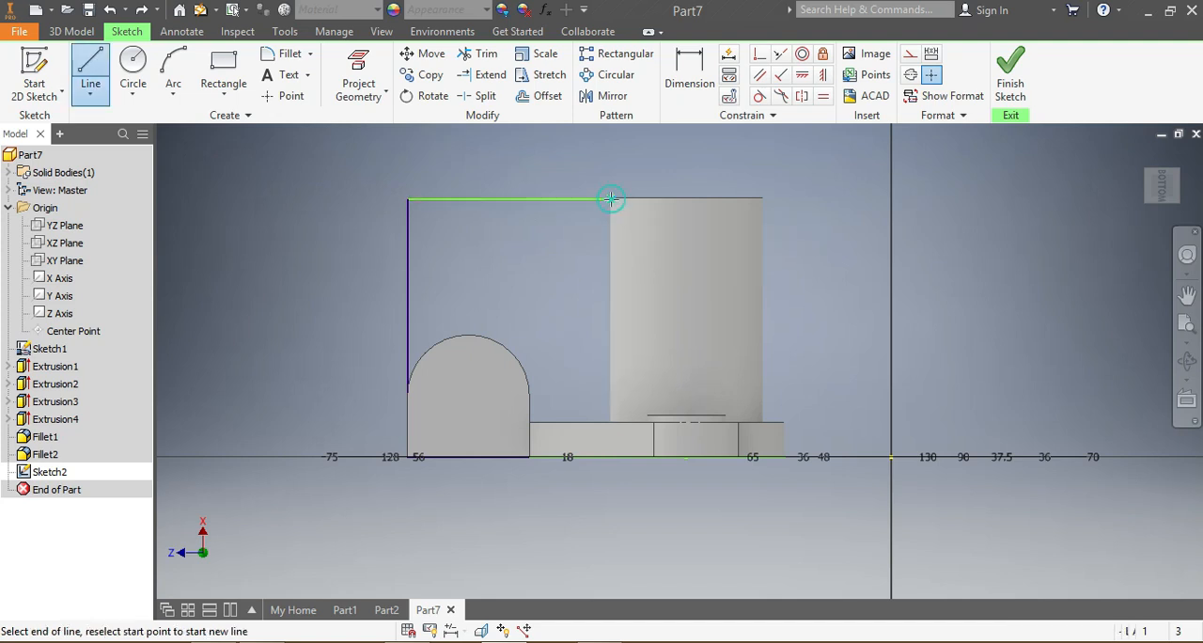
pyautogui.click(439, 340)
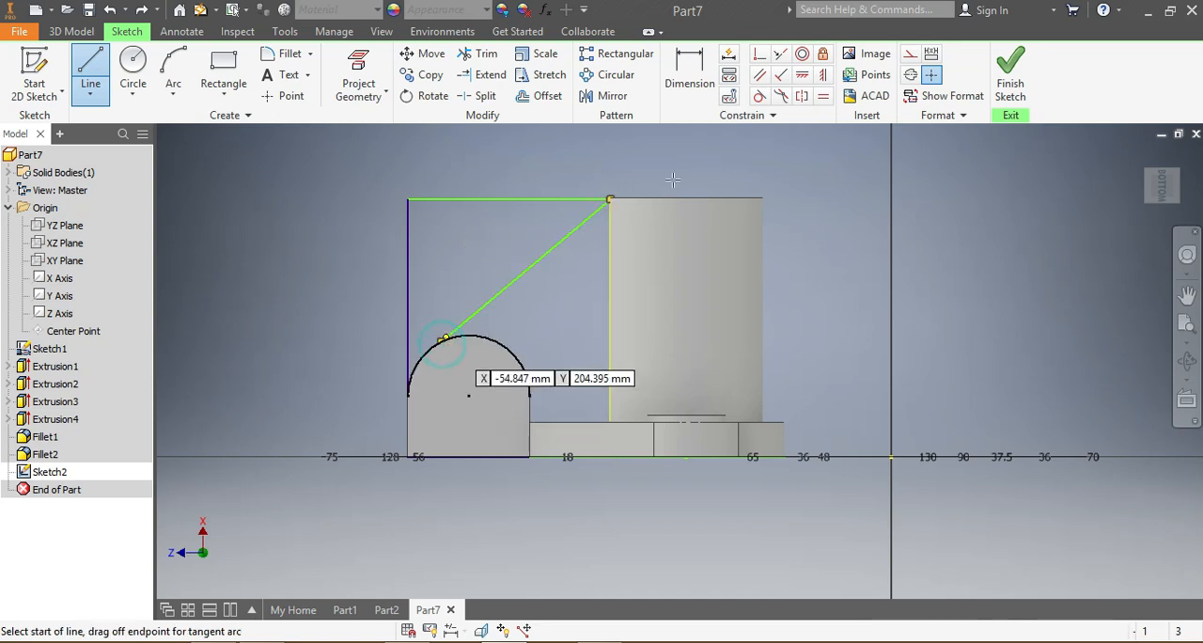
# Step: Make the slanted rib line tangent to the block's rounded top with a Tangent constraint
pyautogui.click(760, 96)
pyautogui.click(461, 329)
pyautogui.click(457, 337)
pyautogui.scroll(3, 535, 298)
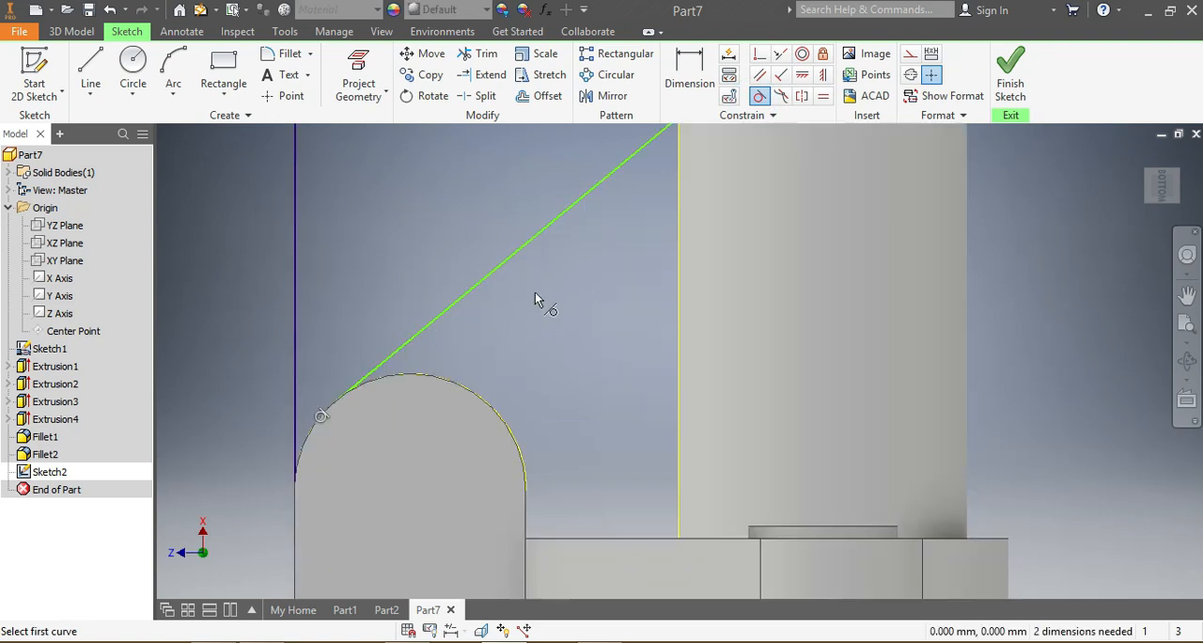
pyautogui.scroll(-2, 535, 299)
# Step: Extrude the rib profile between the slanted line, block and cylinder by 12 mm, symmetric about the sketch plane
pyautogui.click(73, 34)
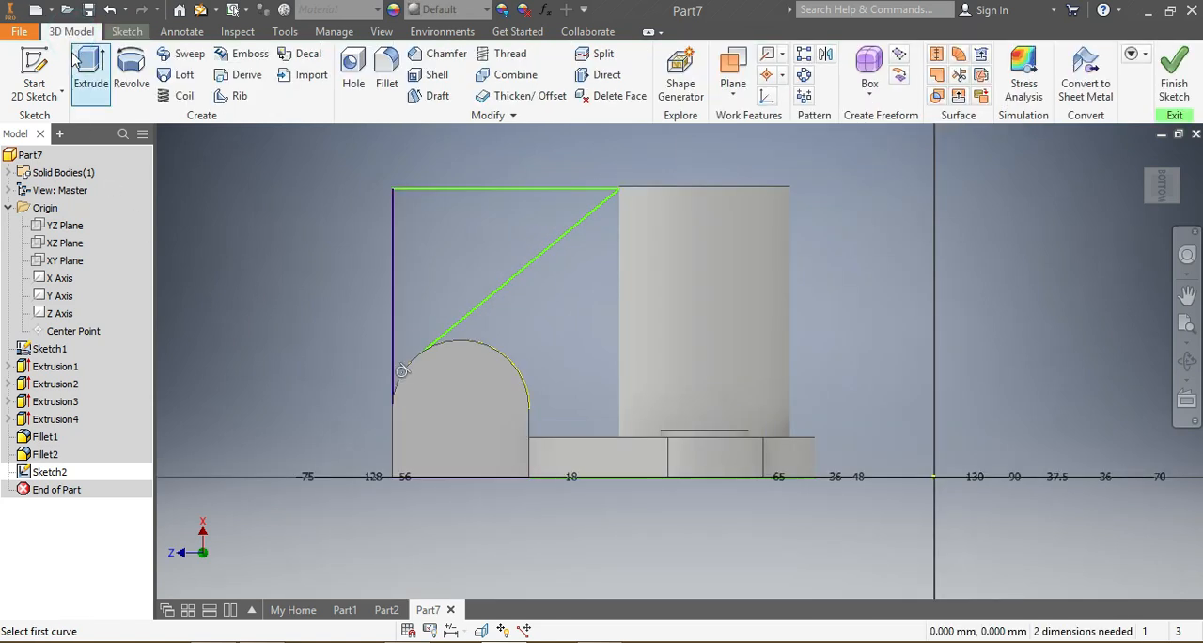
pyautogui.click(83, 69)
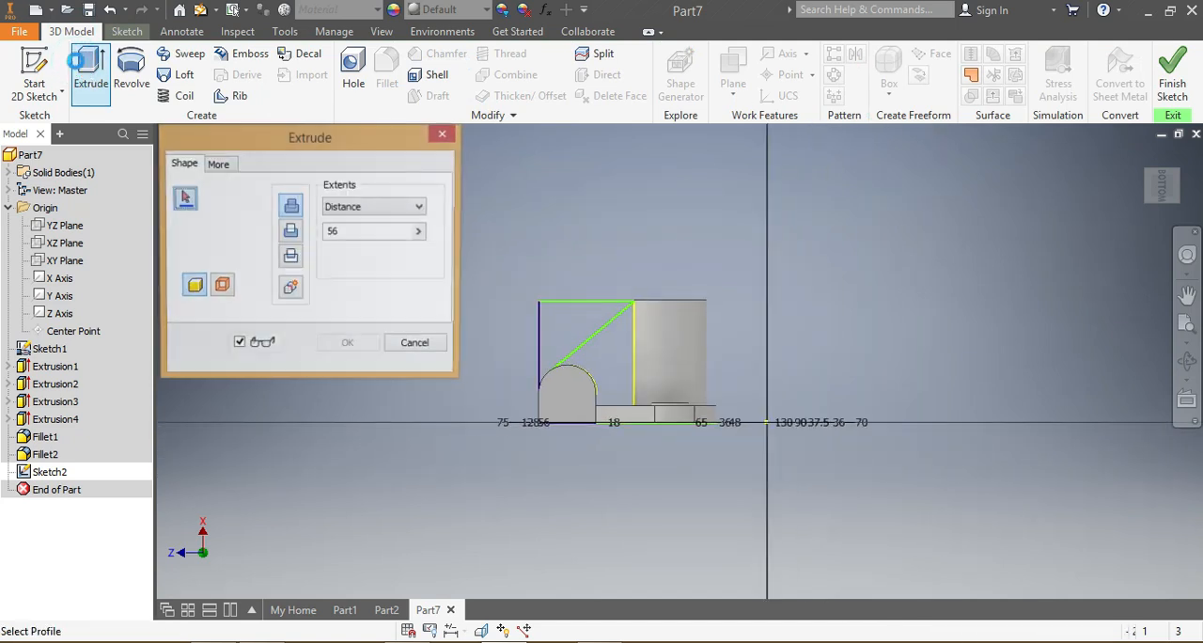
pyautogui.click(623, 359)
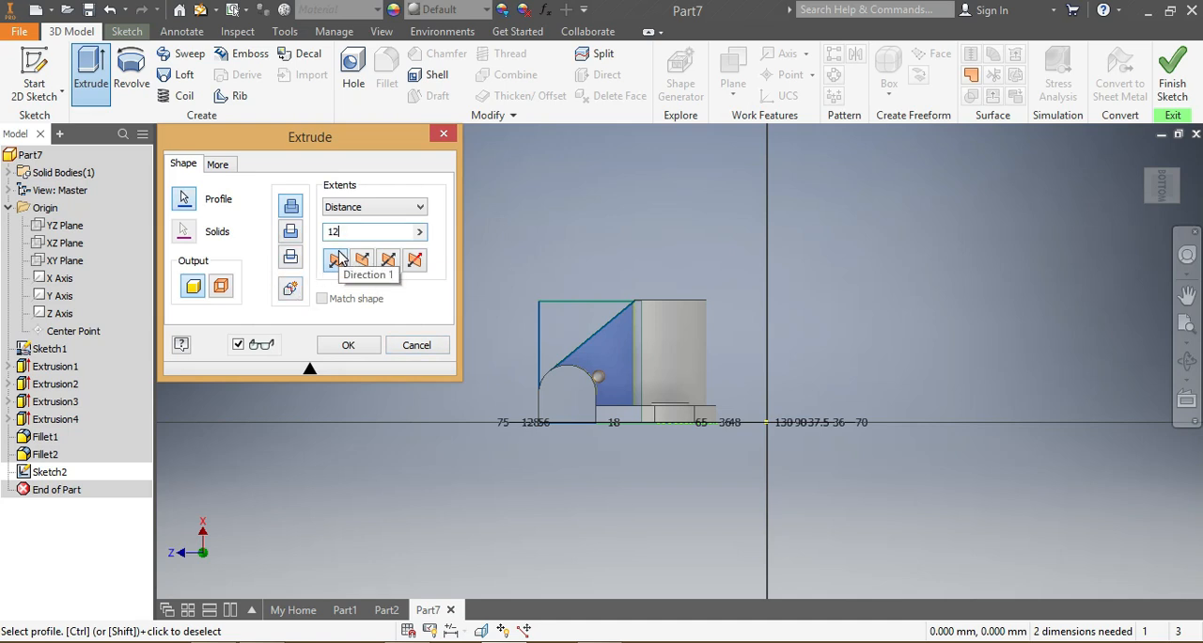
pyautogui.moveTo(1162, 185); pyautogui.dragTo(1166, 199)
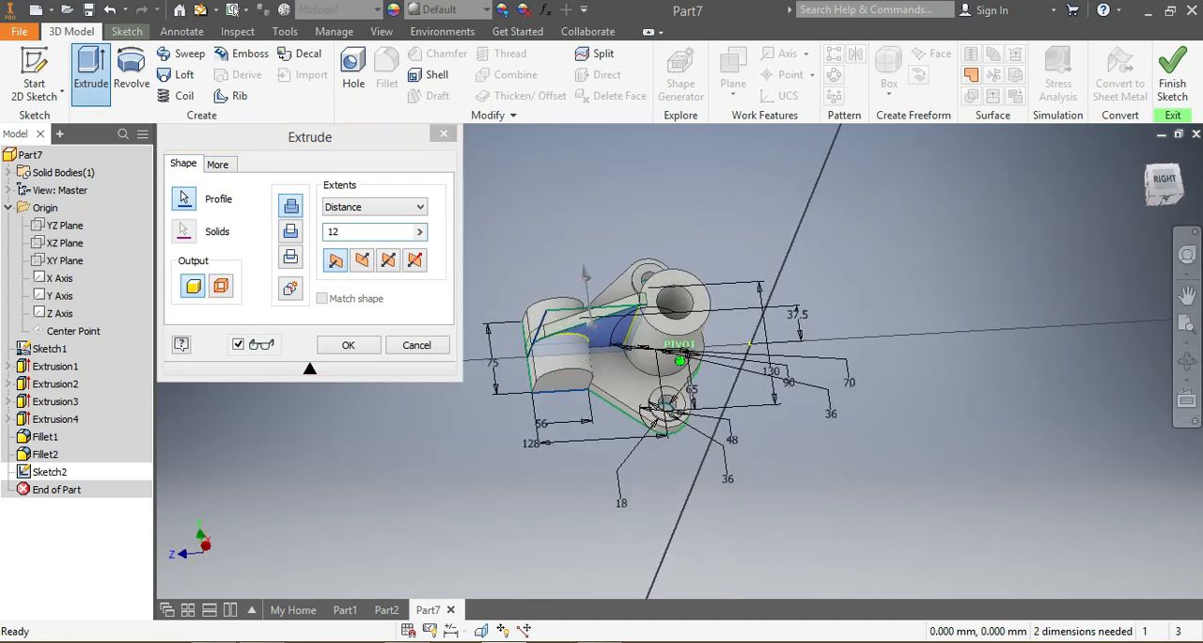
pyautogui.click(388, 259)
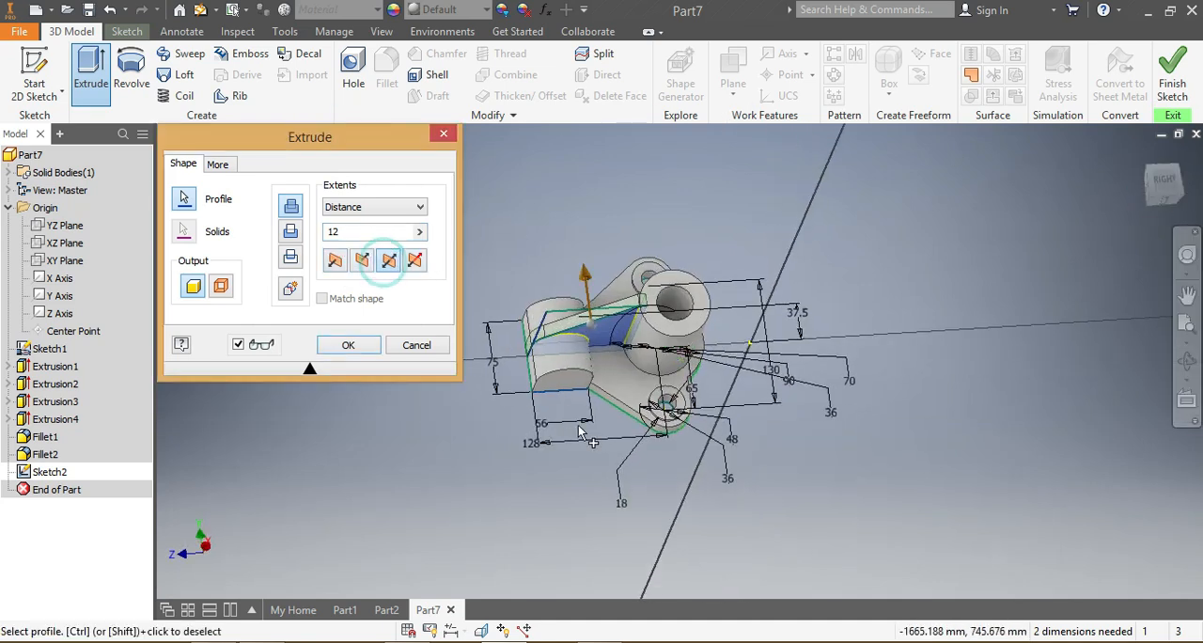
pyautogui.moveTo(1169, 200); pyautogui.dragTo(1163, 181)
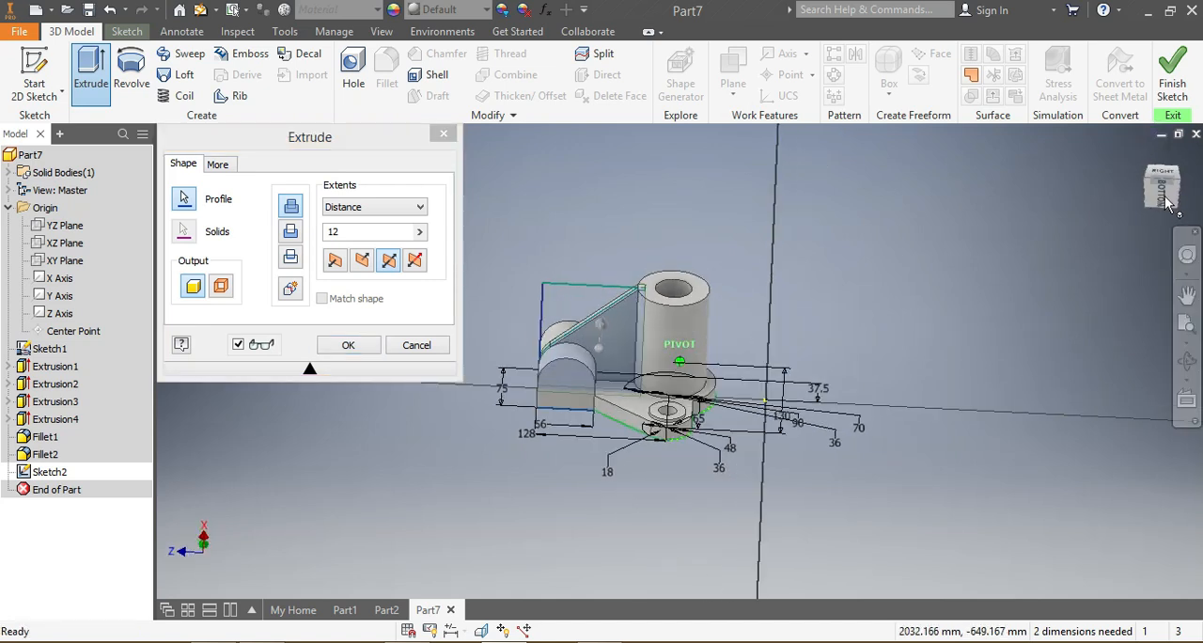
pyautogui.click(365, 344)
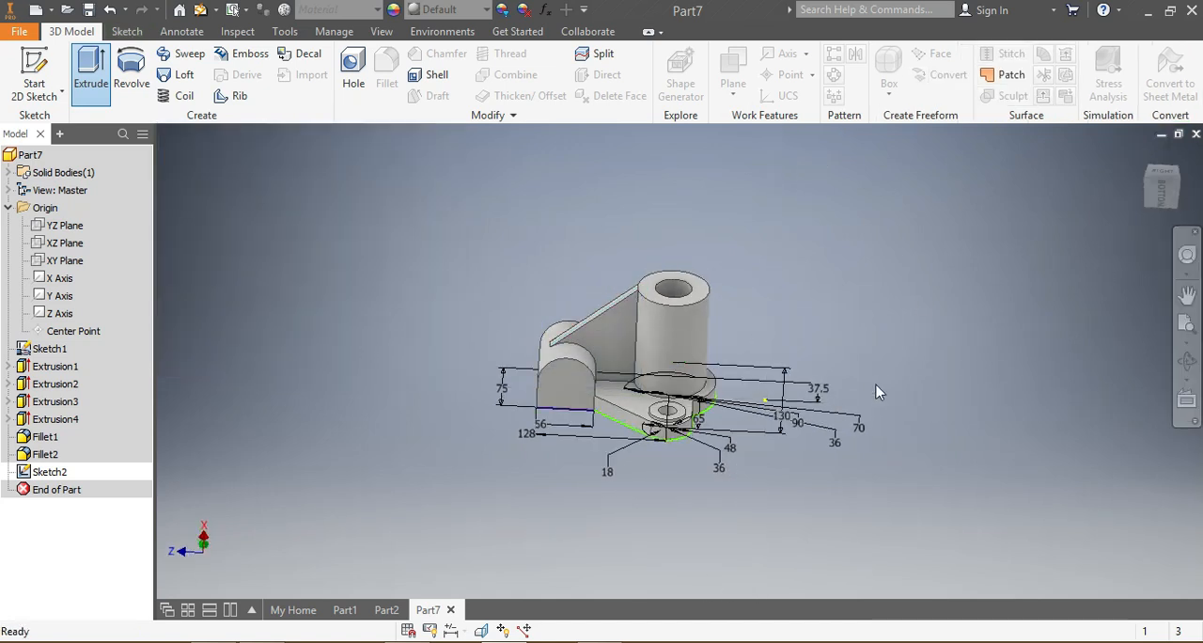
# Step: Start a new sketch on the block's flat round-topped end face, seen from the bottom side
pyautogui.moveTo(1161, 197); pyautogui.dragTo(1162, 188)
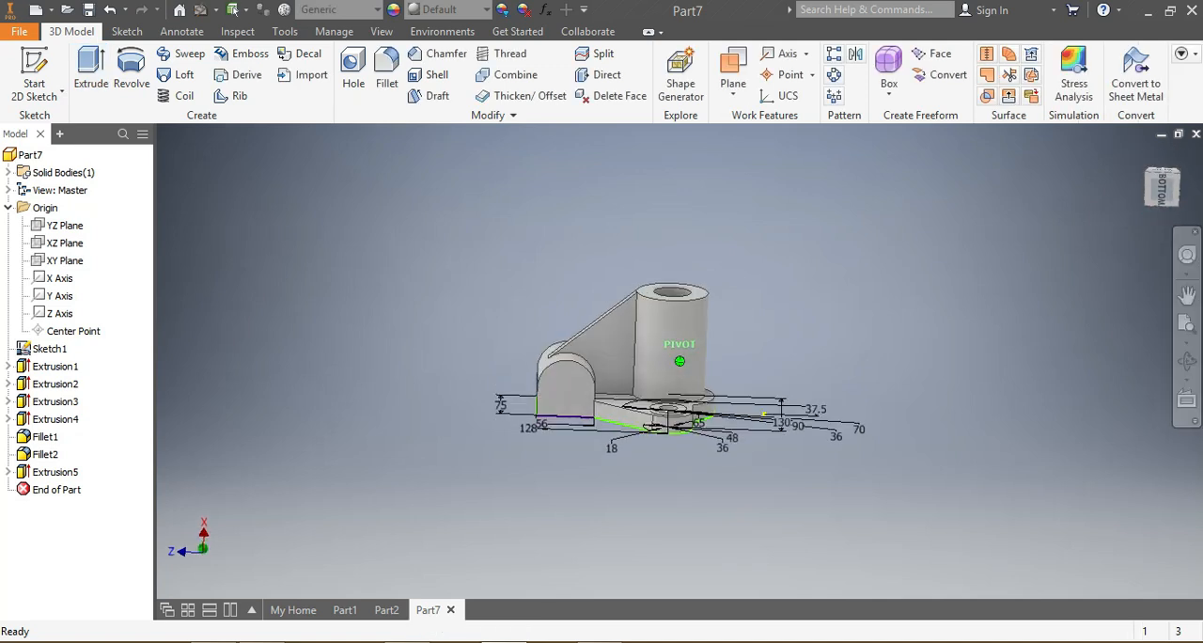
pyautogui.click(1161, 190)
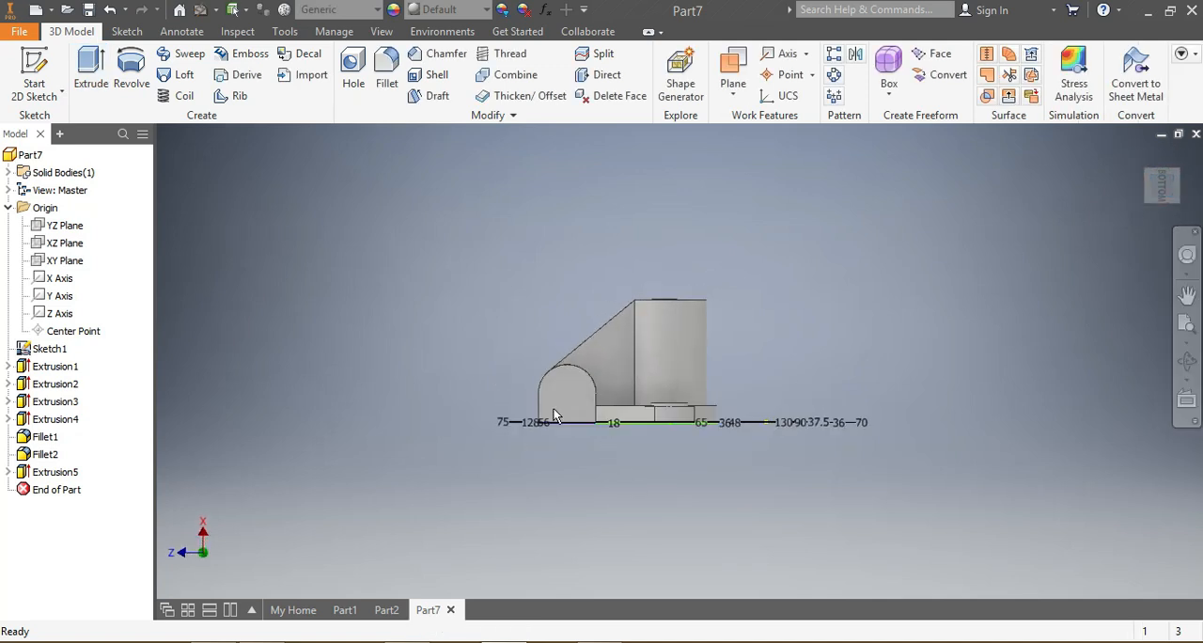
pyautogui.scroll(-4, 553, 407)
pyautogui.rightClick(580, 411)
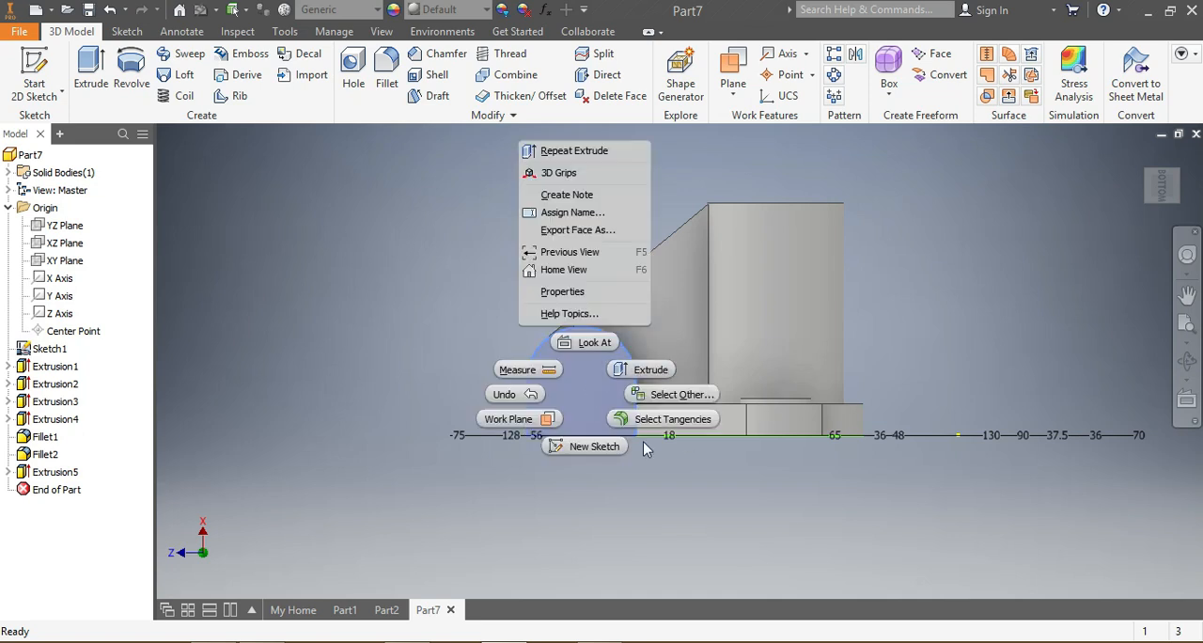
pyautogui.click(592, 446)
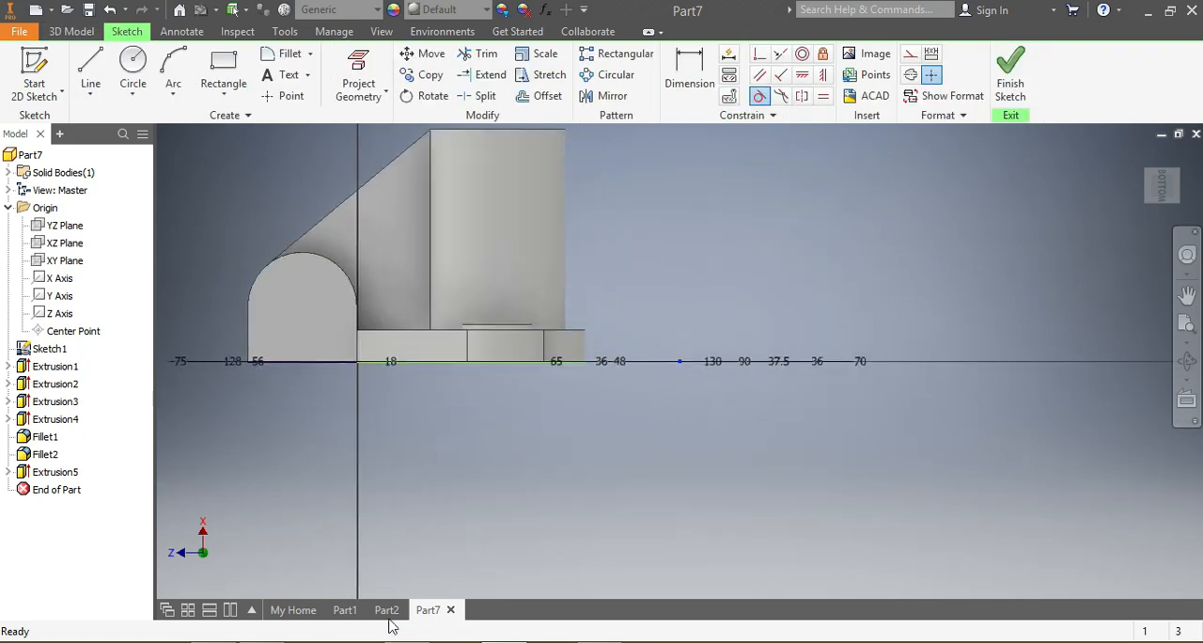
# Step: Check the hole through the rounded block in the finished Part2 model and return to Part7
pyautogui.click(386, 611)
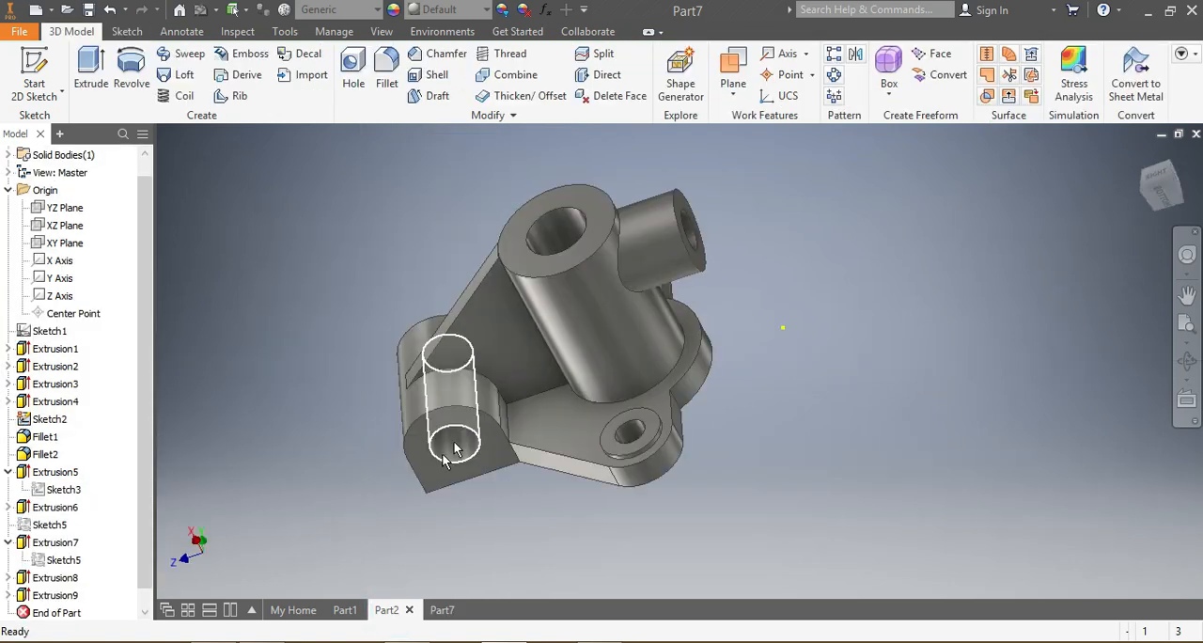
pyautogui.click(442, 610)
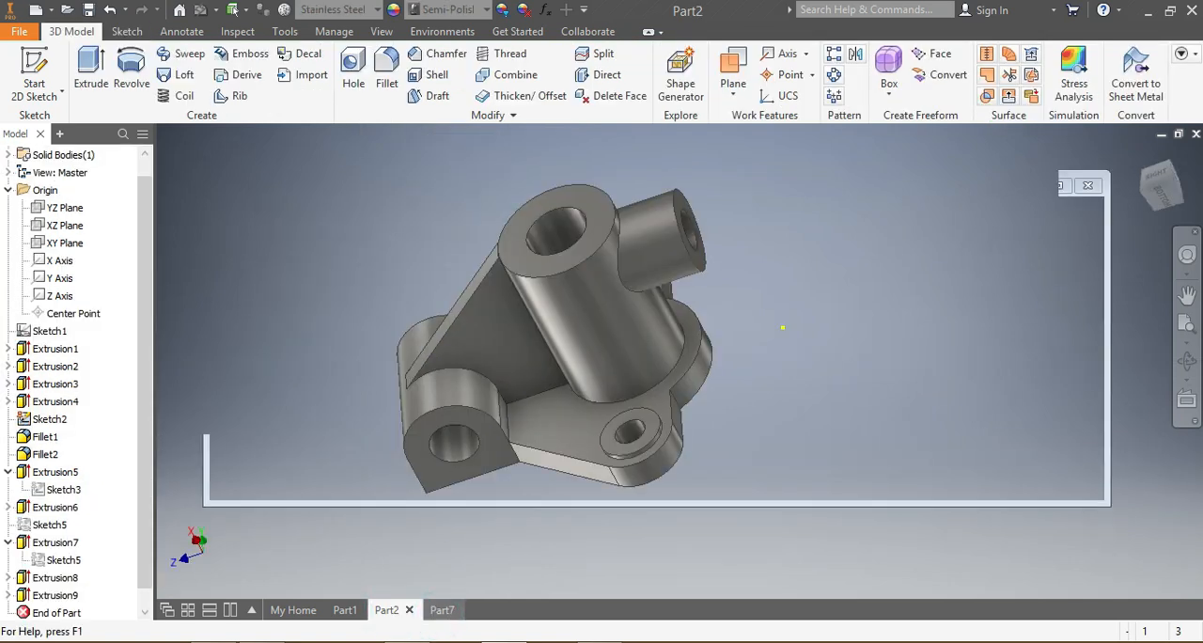
pyautogui.scroll(-2, 215, 277)
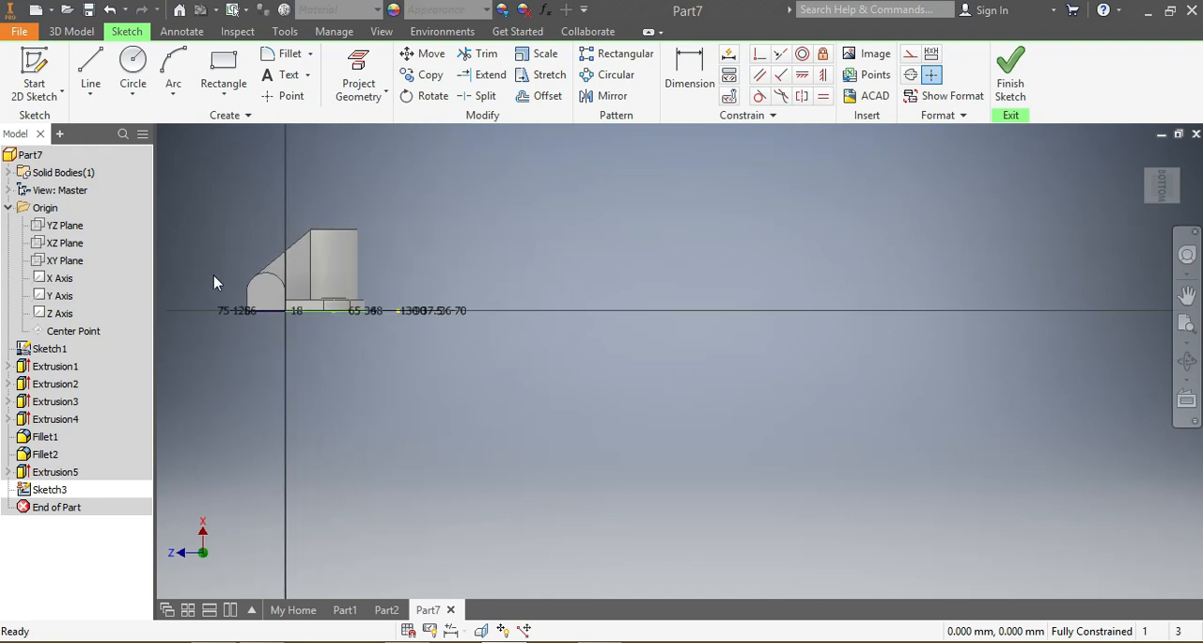
# Step: Draw a circle about 35 mm in diameter near the center of the block face's rounded upper part
pyautogui.scroll(4, 213, 281)
pyautogui.scroll(3, 213, 282)
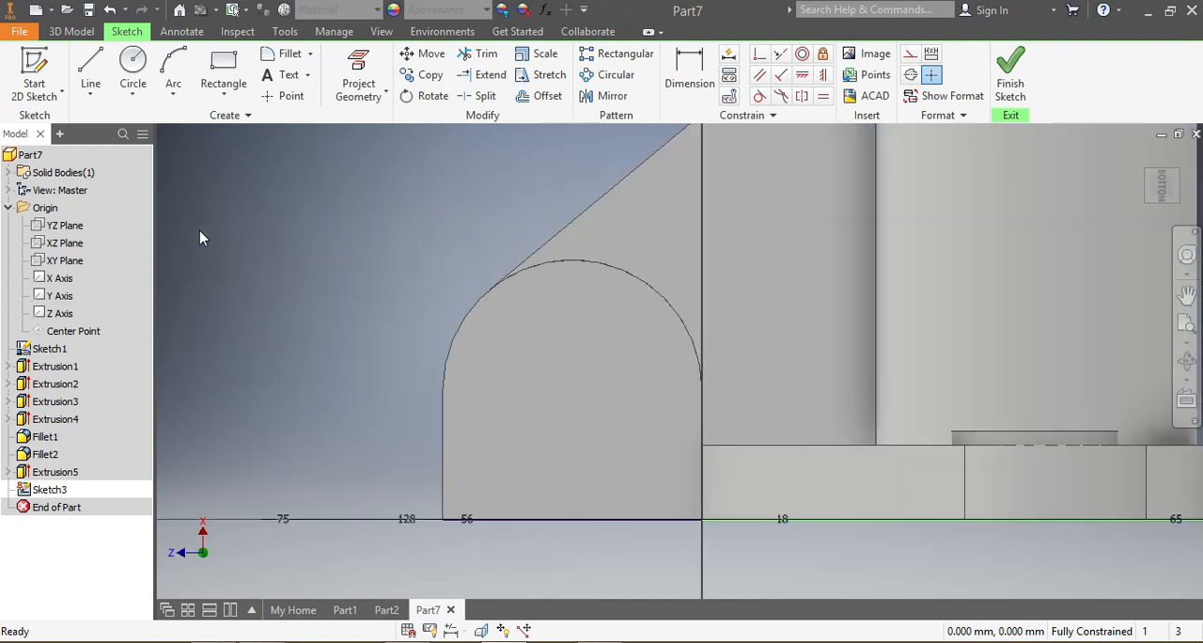
pyautogui.click(129, 64)
pyautogui.click(564, 373)
pyautogui.click(523, 302)
# Step: Dimension the circle's diameter as 28 mm
pyautogui.click(692, 87)
pyautogui.click(510, 315)
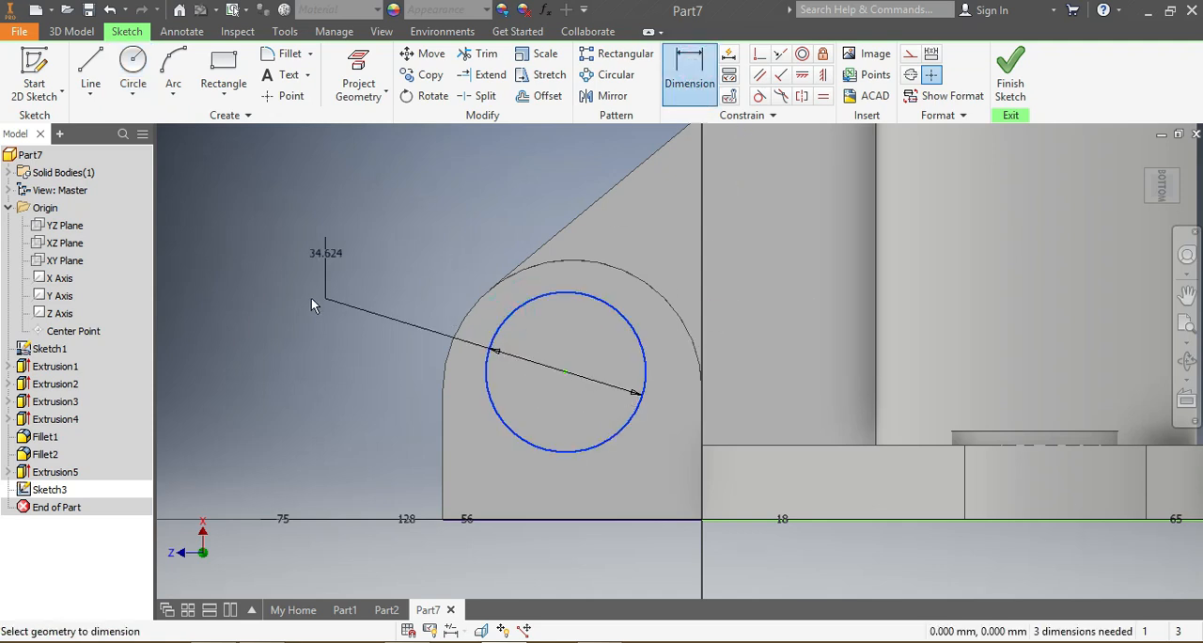
pyautogui.click(313, 302)
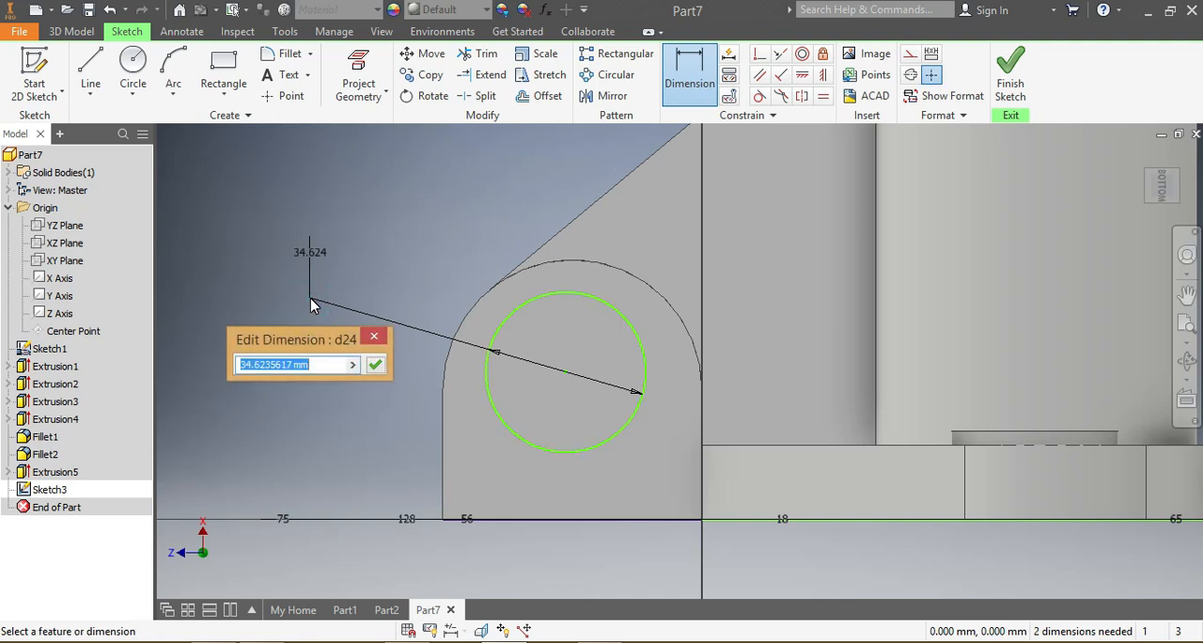
pyautogui.write('28')
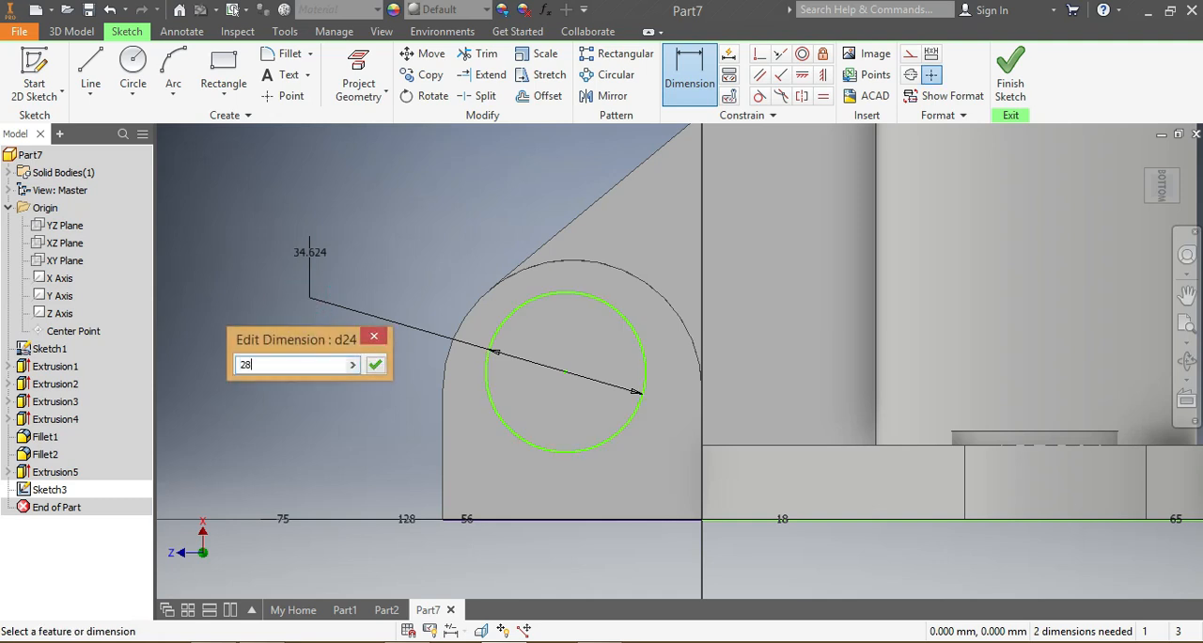
pyautogui.press('Return')
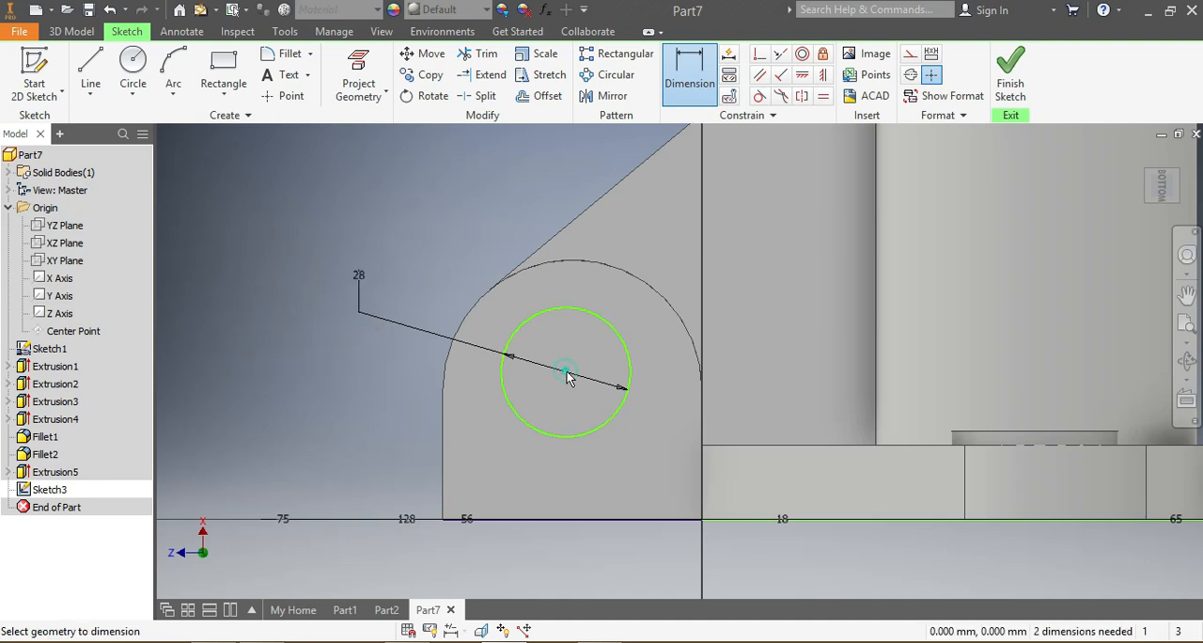
# Step: Dimension the circle's center 28 mm above the block's base edge and 28 mm from its outer side edge
pyautogui.click(499, 520)
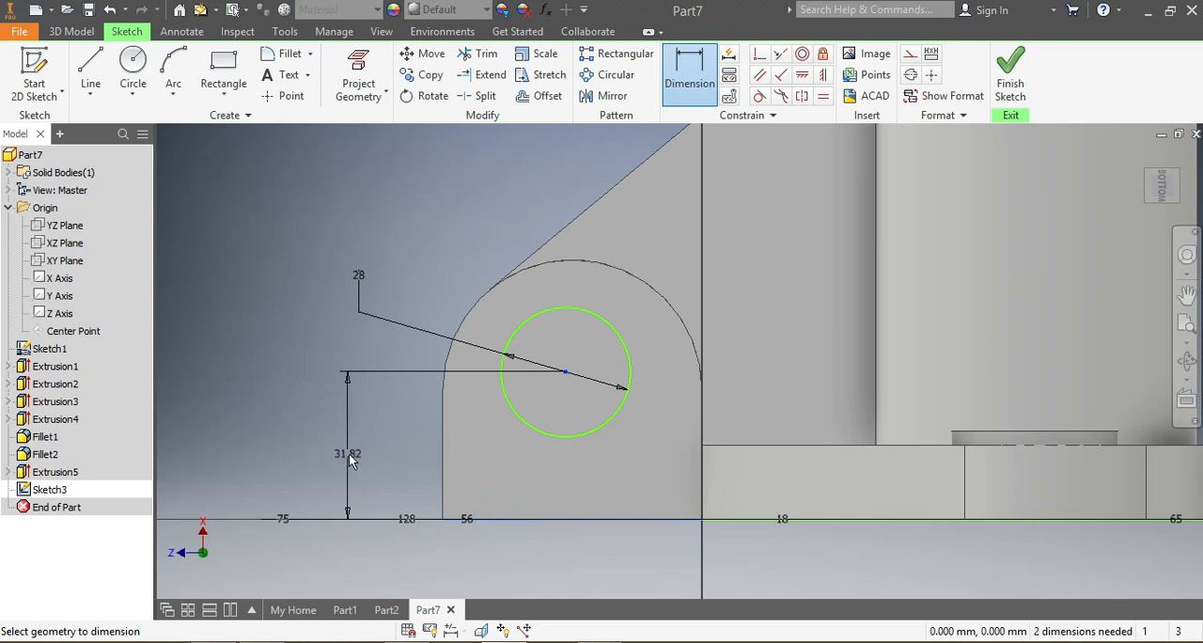
pyautogui.click(348, 453)
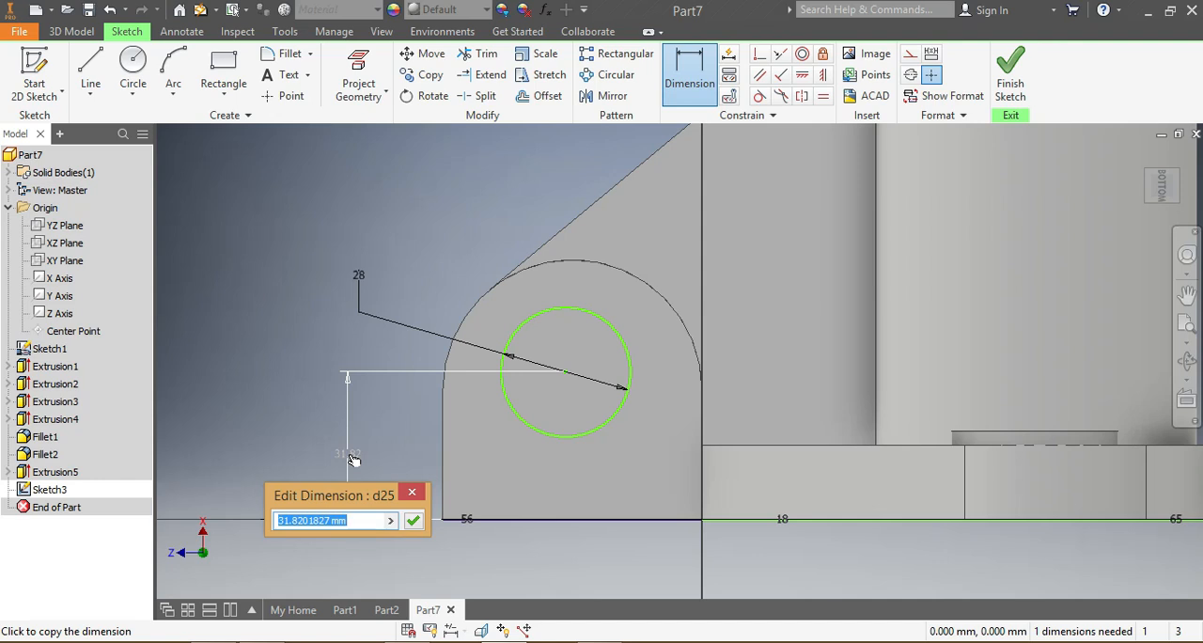
pyautogui.write('28')
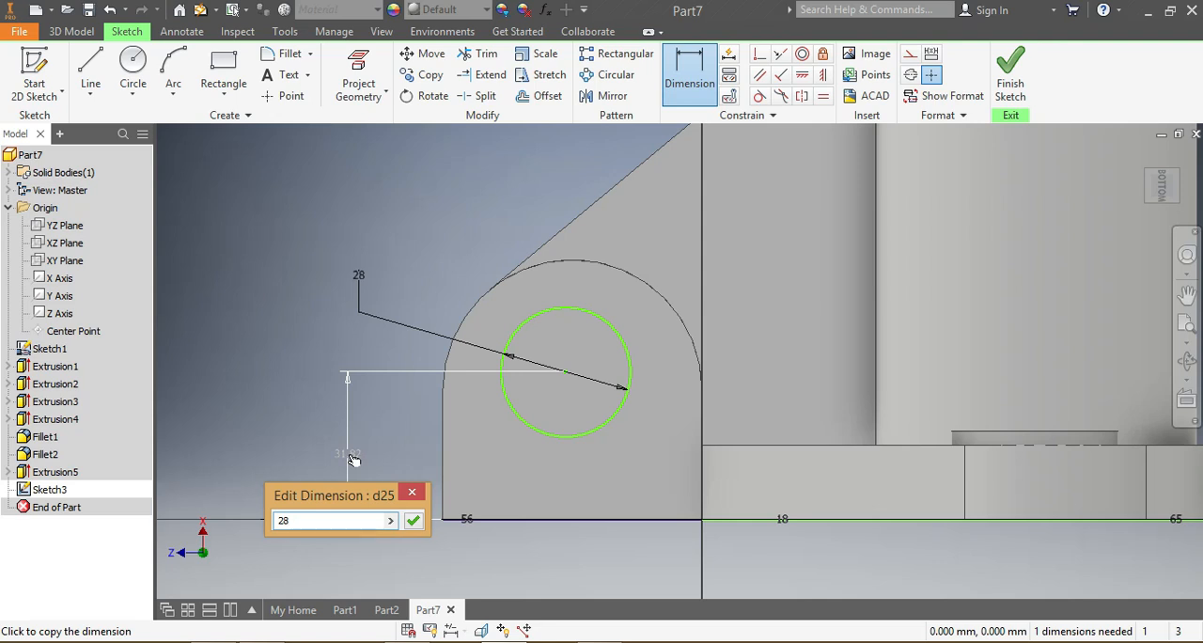
pyautogui.press('Return')
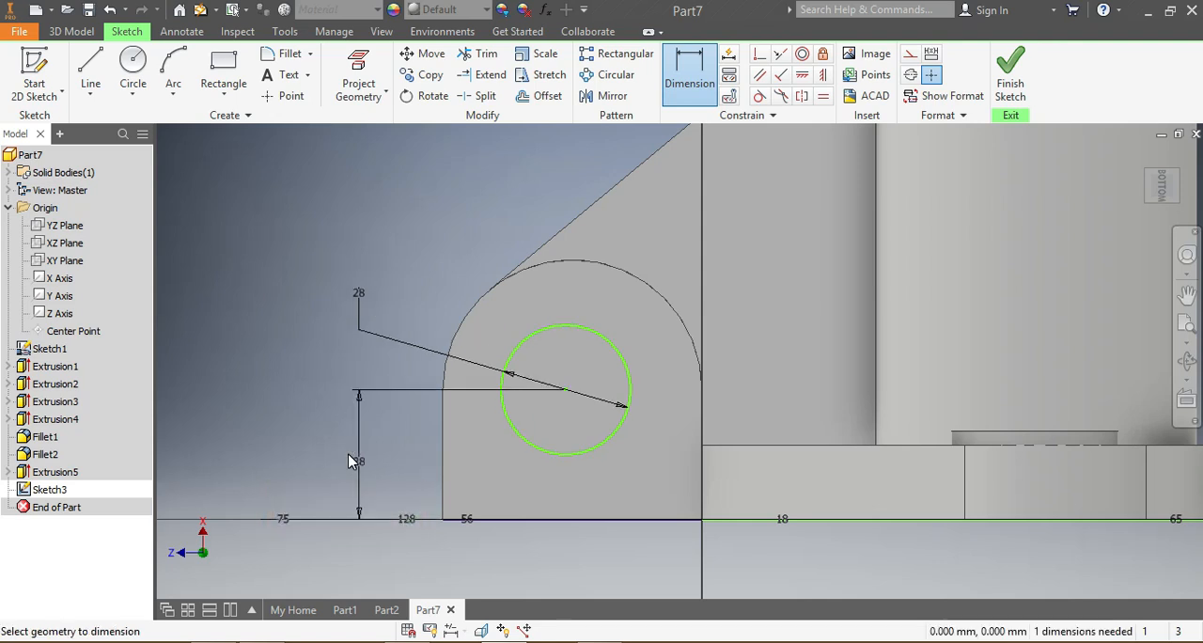
pyautogui.click(564, 389)
pyautogui.click(444, 487)
pyautogui.click(411, 556)
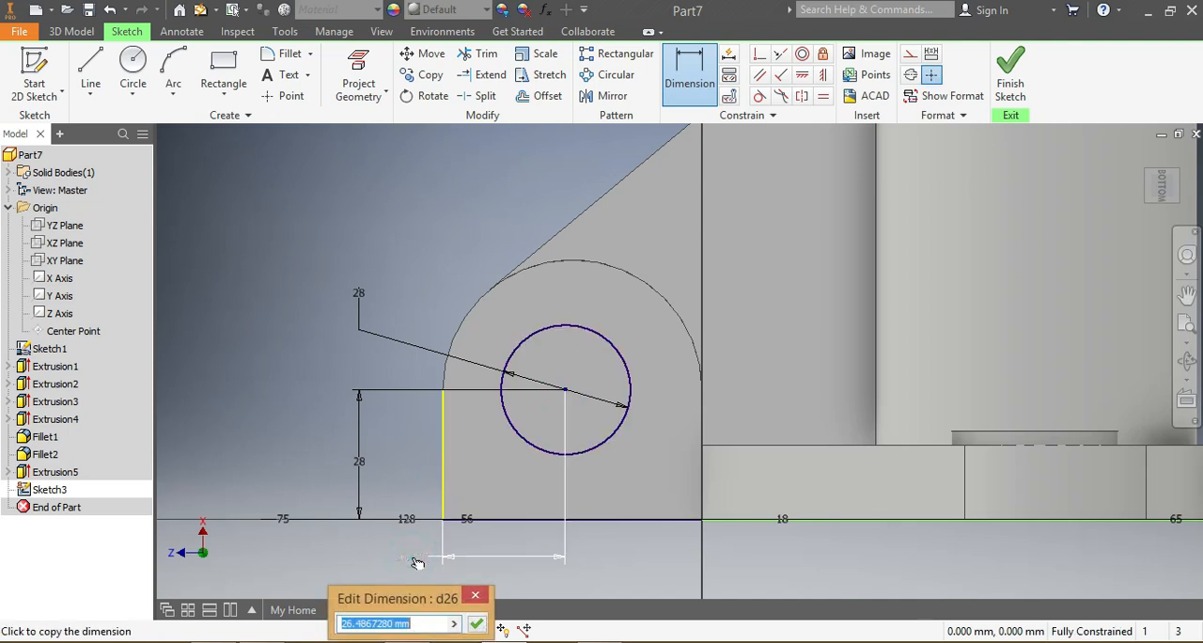
pyautogui.write('28')
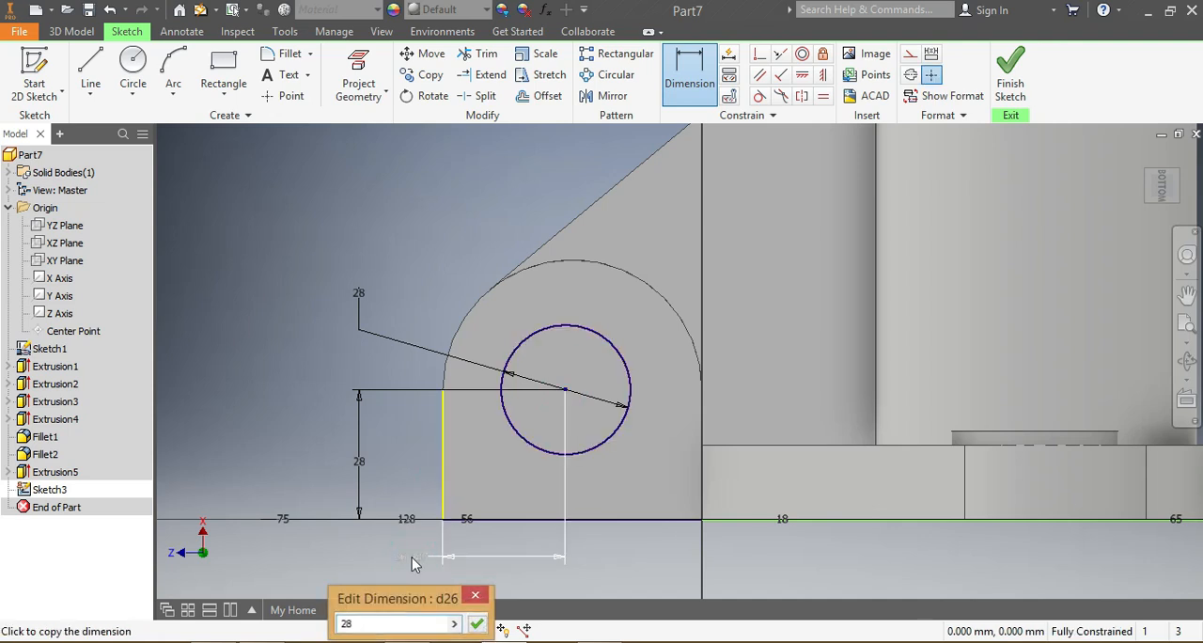
pyautogui.press('Return')
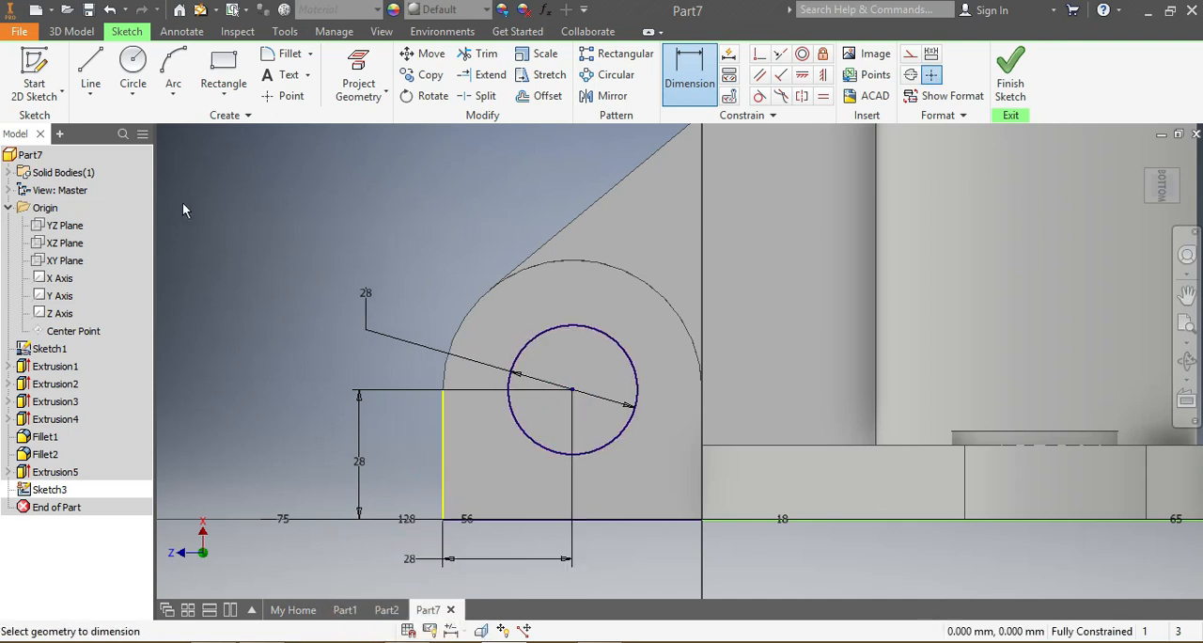
# Step: Cut the 28 mm circle through the rounded block with a symmetric extrusion of 900 mm
pyautogui.click(71, 31)
pyautogui.click(103, 70)
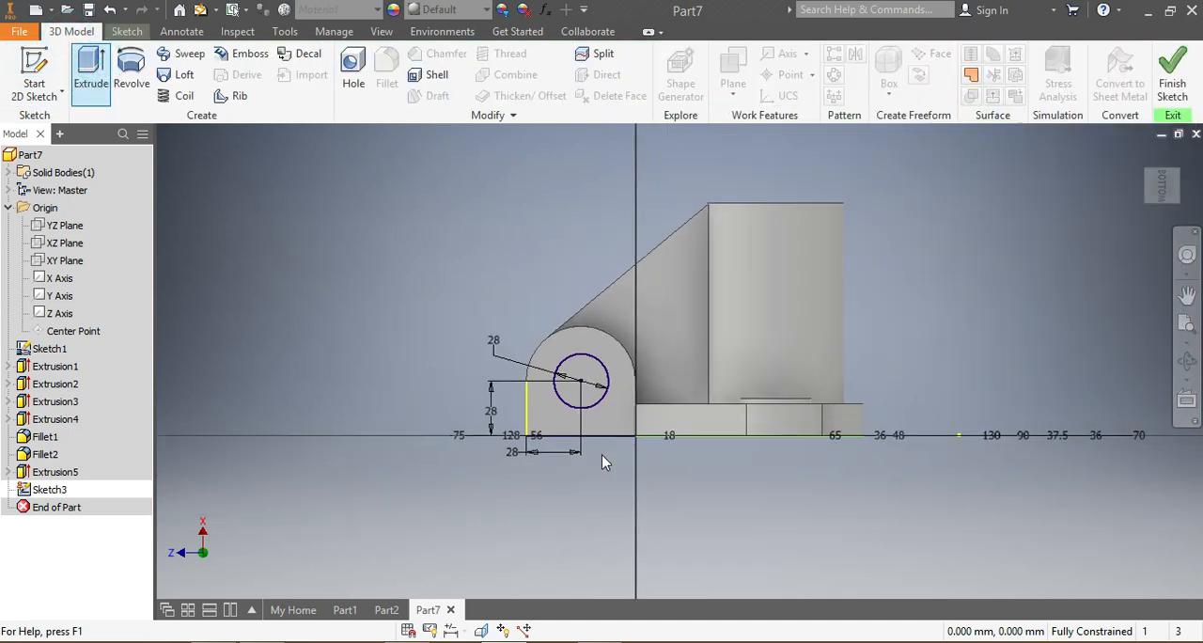
pyautogui.click(593, 399)
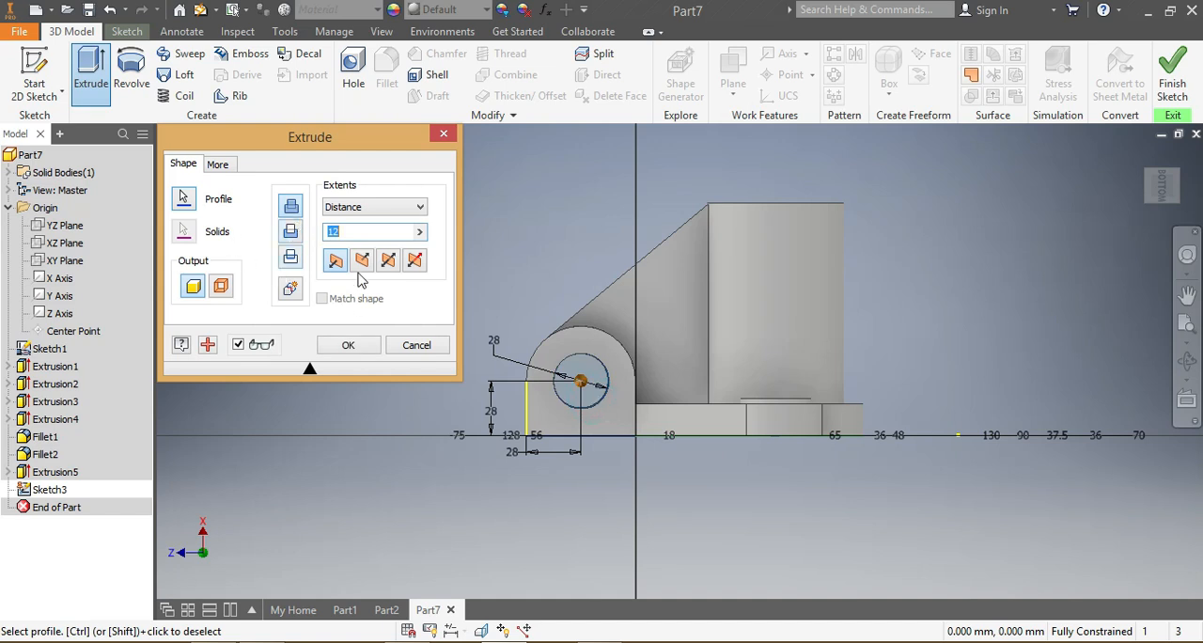
pyautogui.click(1172, 199)
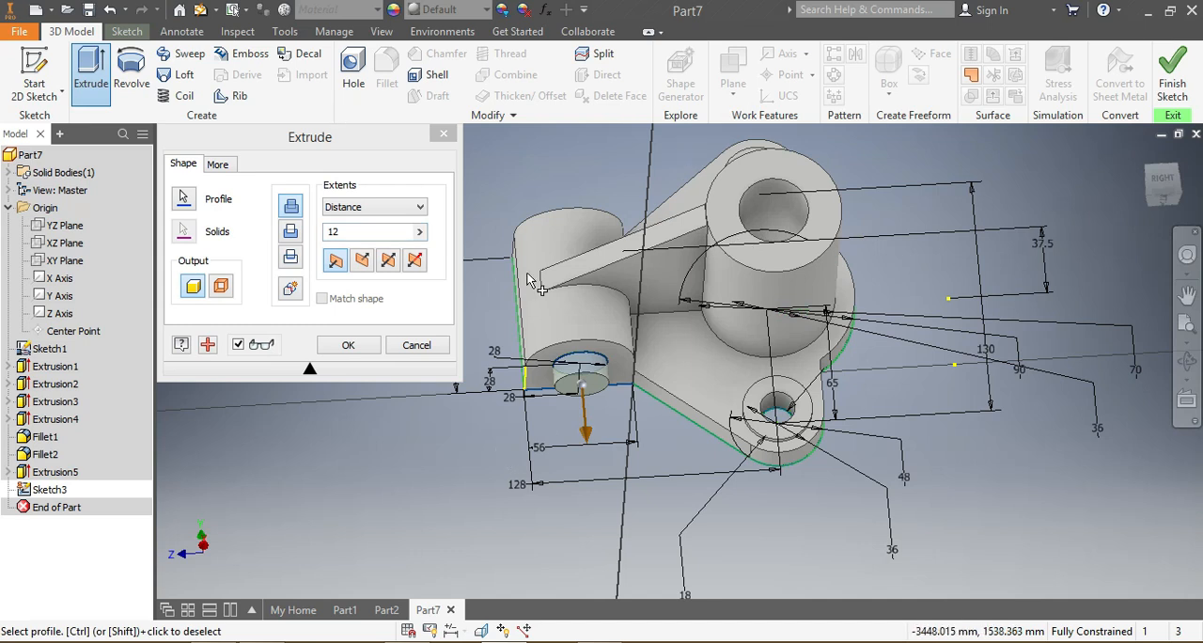
pyautogui.click(352, 230)
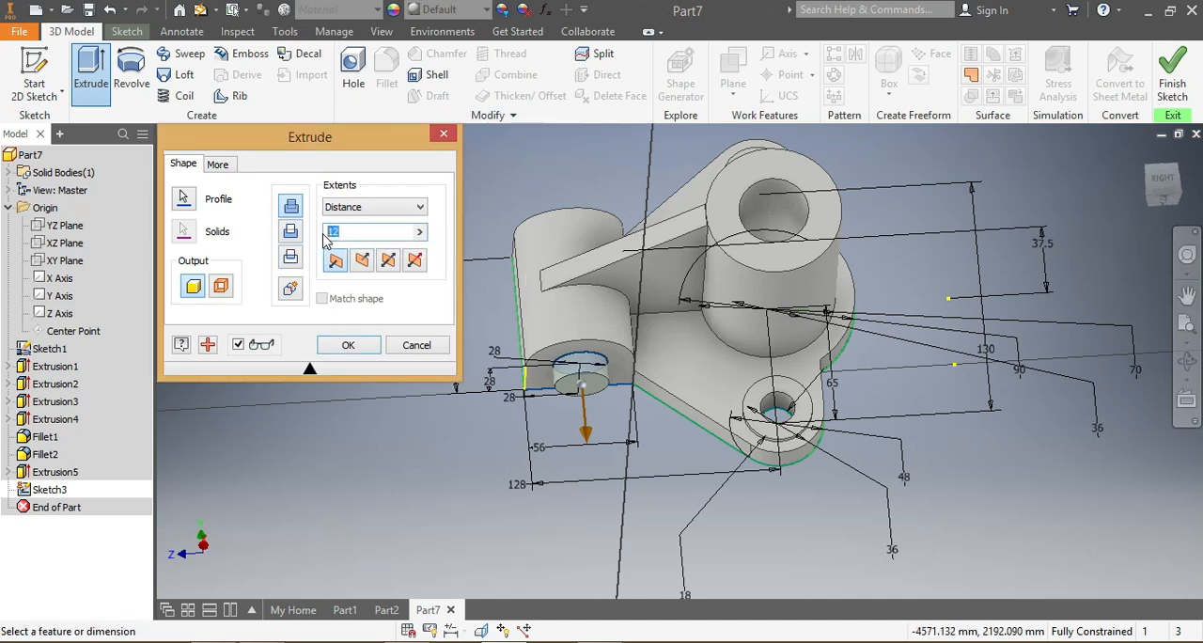
pyautogui.write('100')
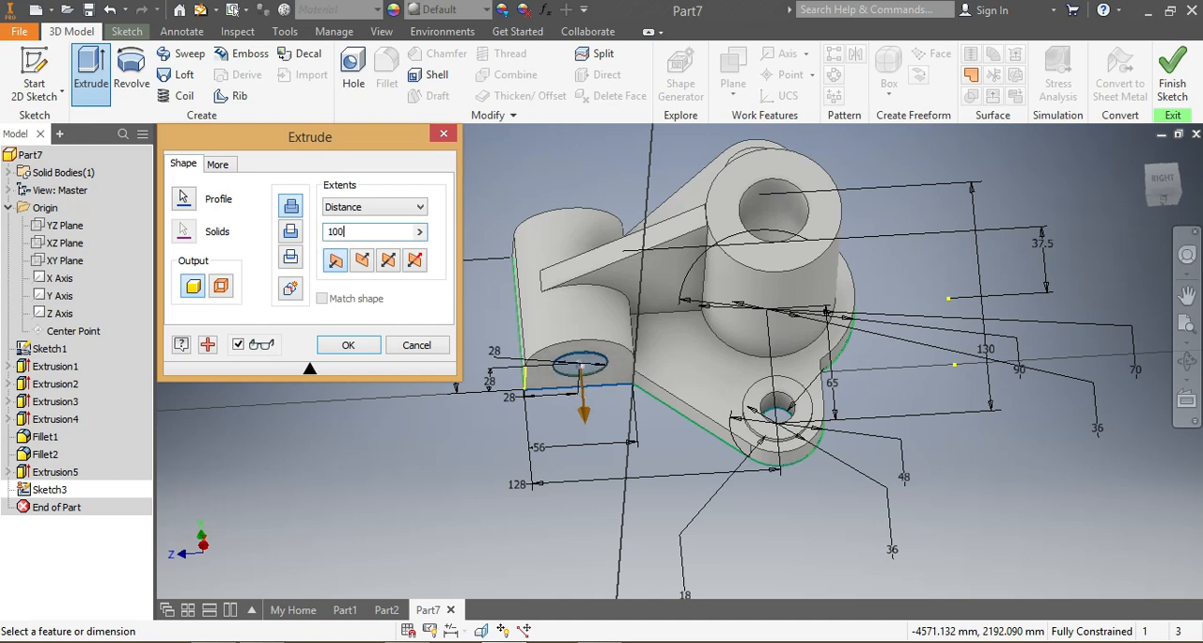
pyautogui.click(388, 264)
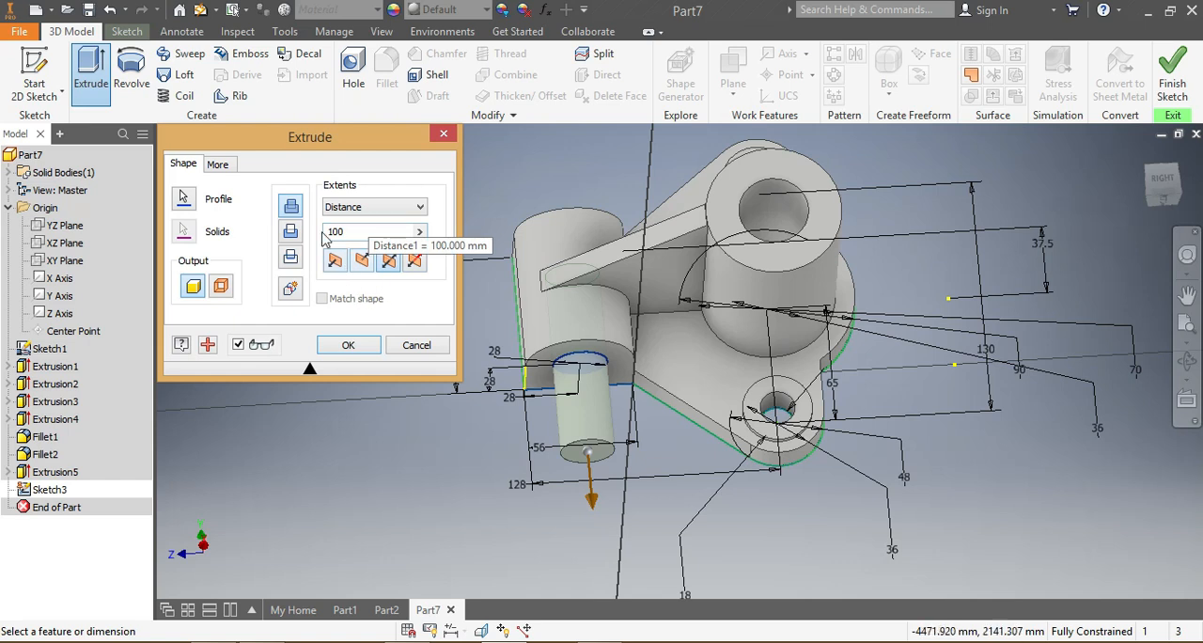
pyautogui.click(362, 231)
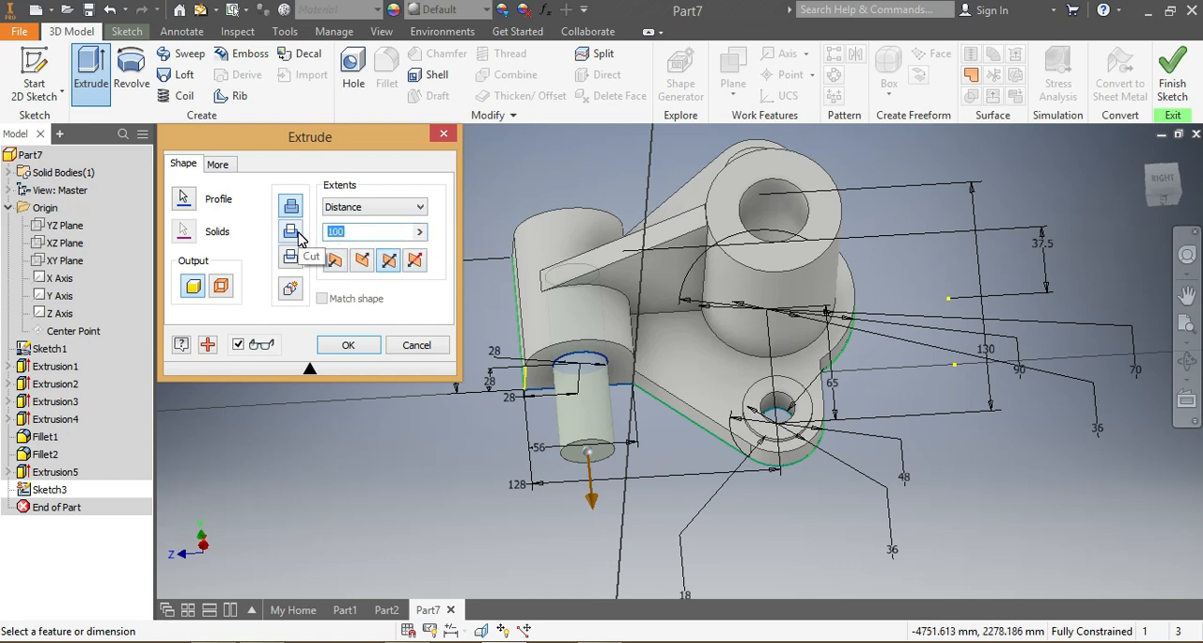
pyautogui.write('900')
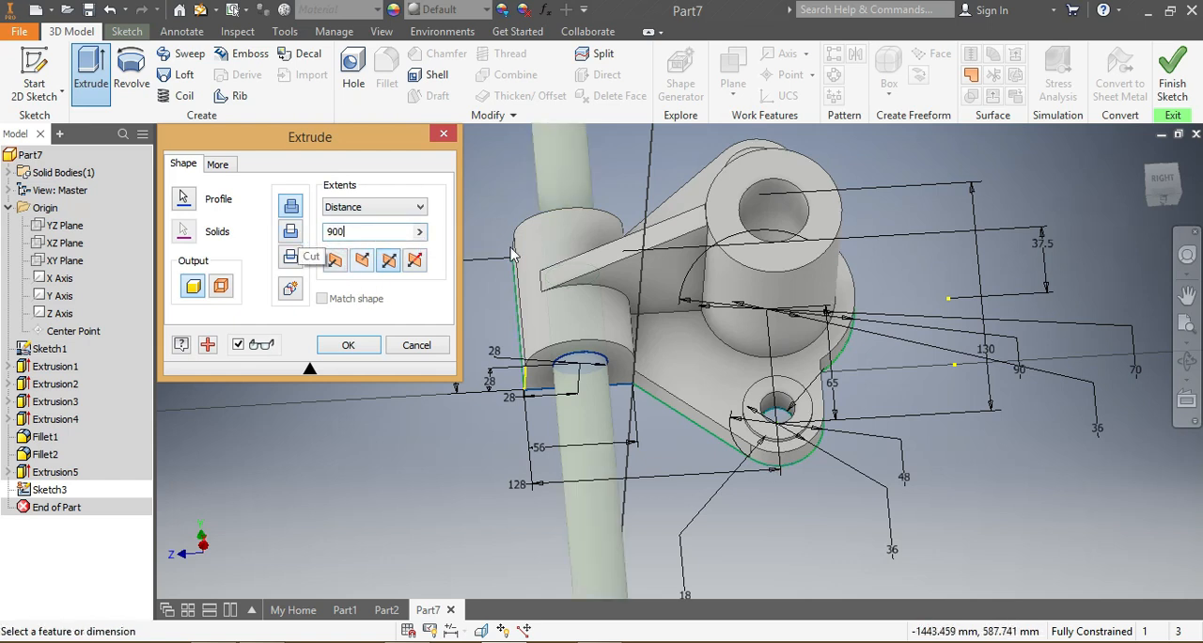
pyautogui.click(291, 236)
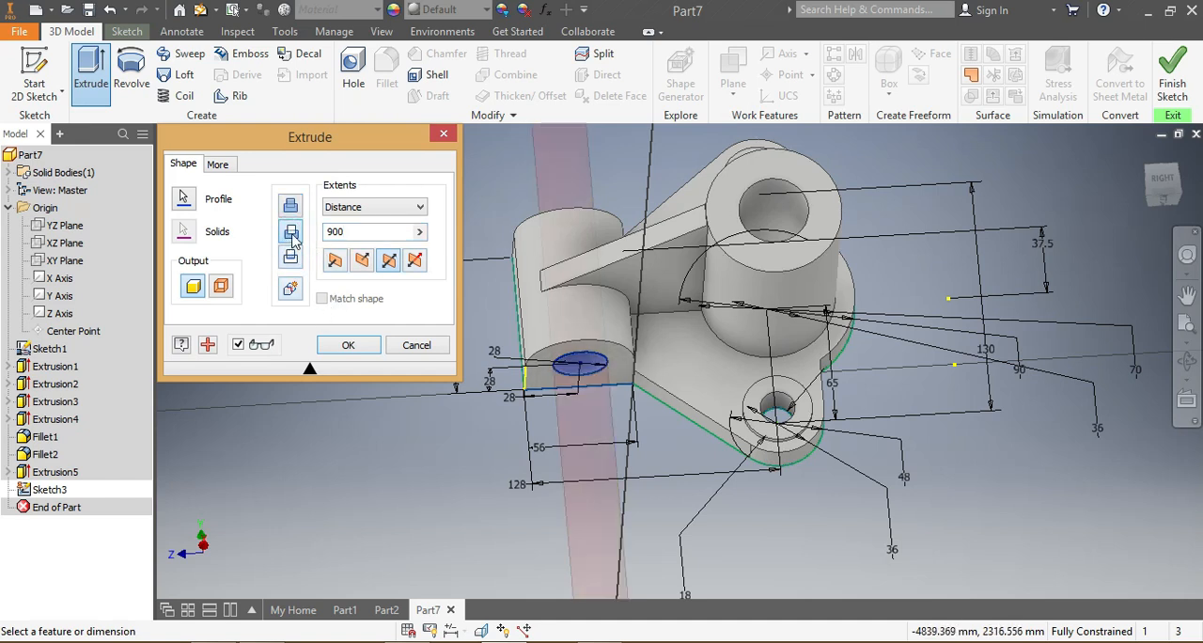
pyautogui.click(348, 345)
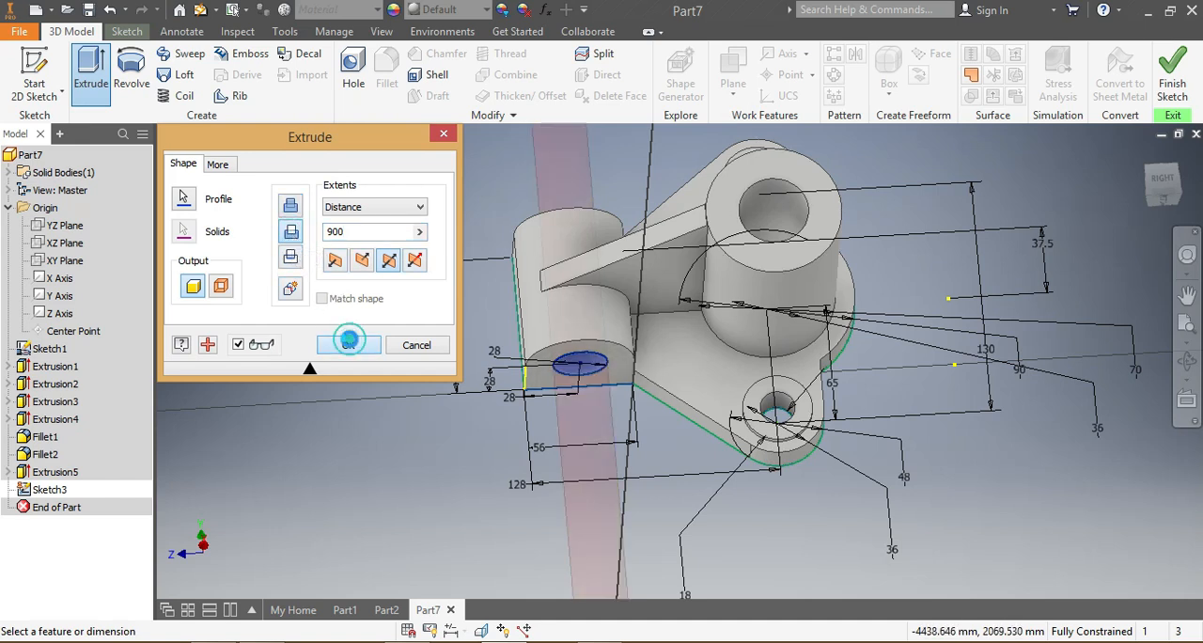
# Step: Start a new sketch on the origin's XY plane
pyautogui.moveTo(1153, 197); pyautogui.dragTo(940, 233)
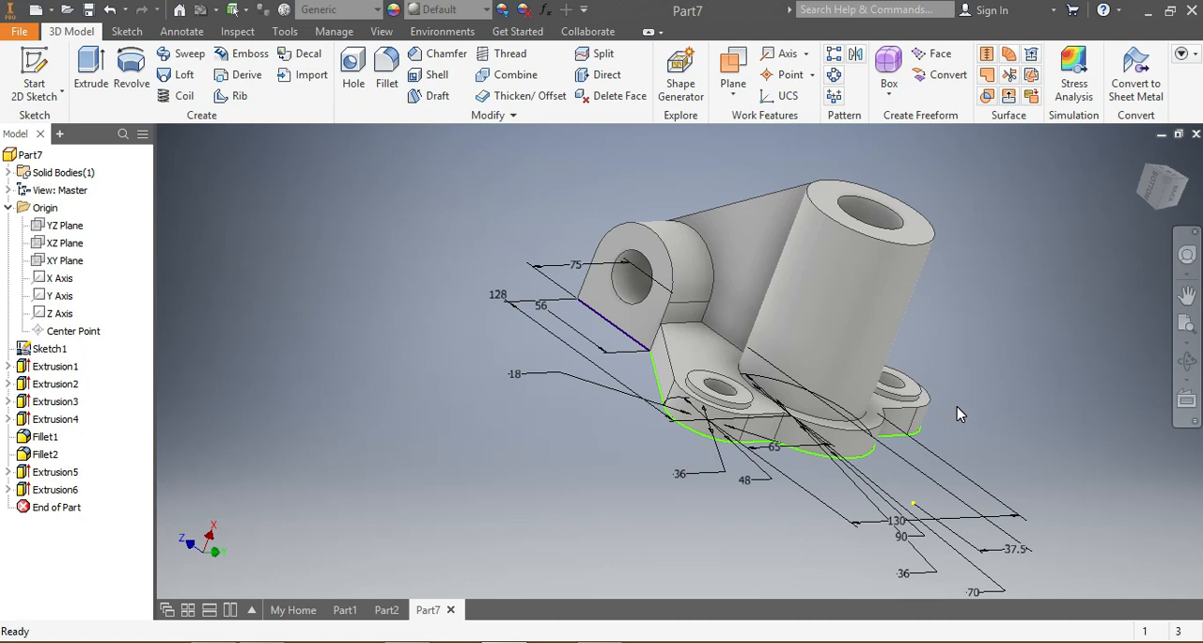
pyautogui.click(1170, 199)
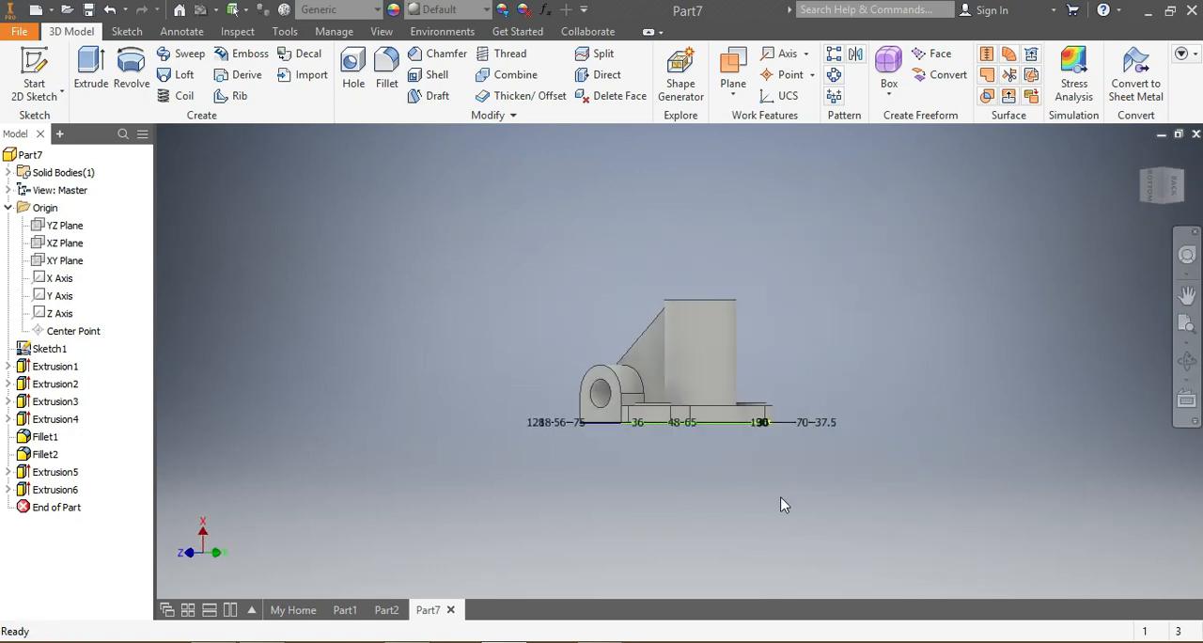
pyautogui.click(46, 247)
pyautogui.moveTo(1166, 193); pyautogui.dragTo(1148, 233)
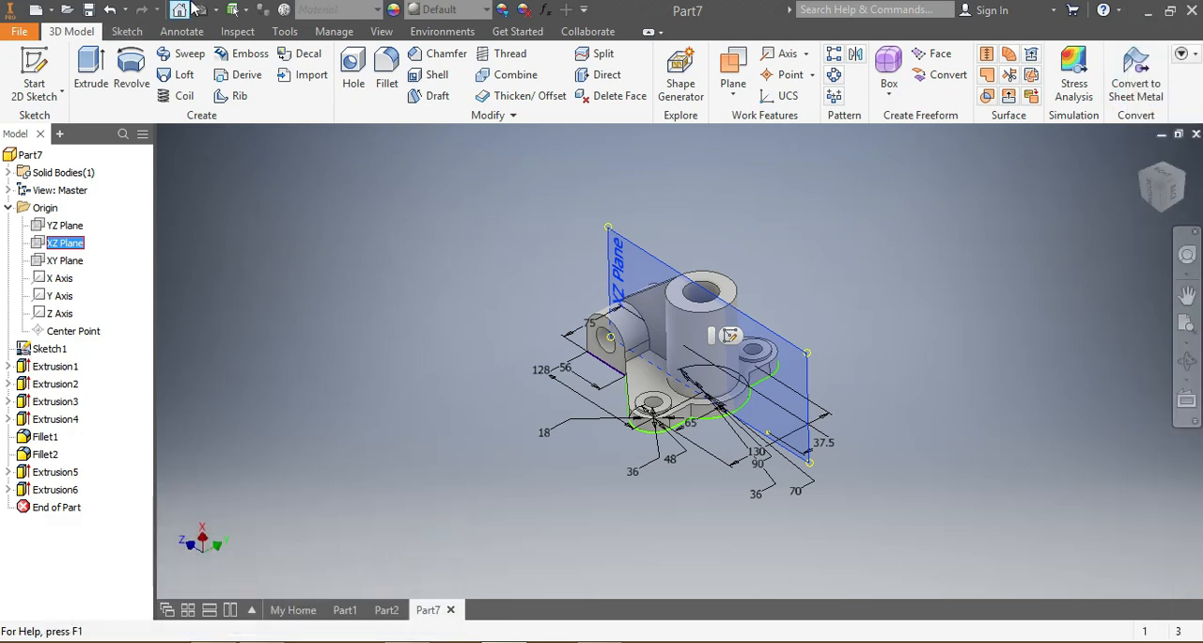
pyautogui.click(65, 260)
pyautogui.click(788, 372)
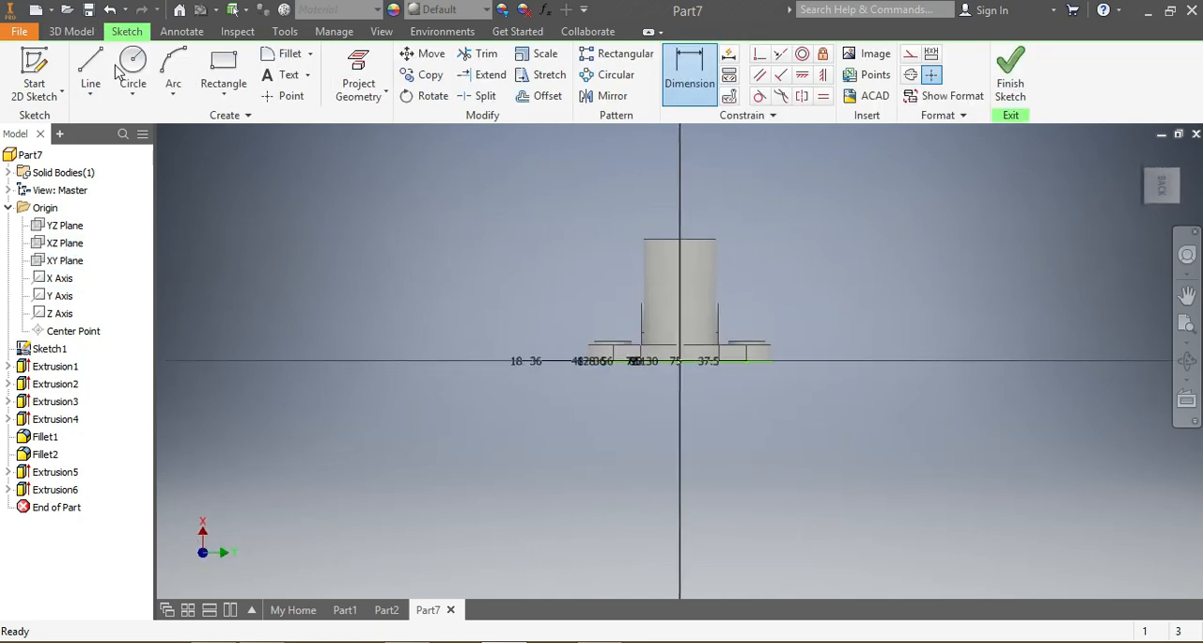
# Step: Sketch two concentric circles centered on the vertical axis in front of the cylinder's upper half, the outer one about 55 mm in diameter
pyautogui.click(133, 64)
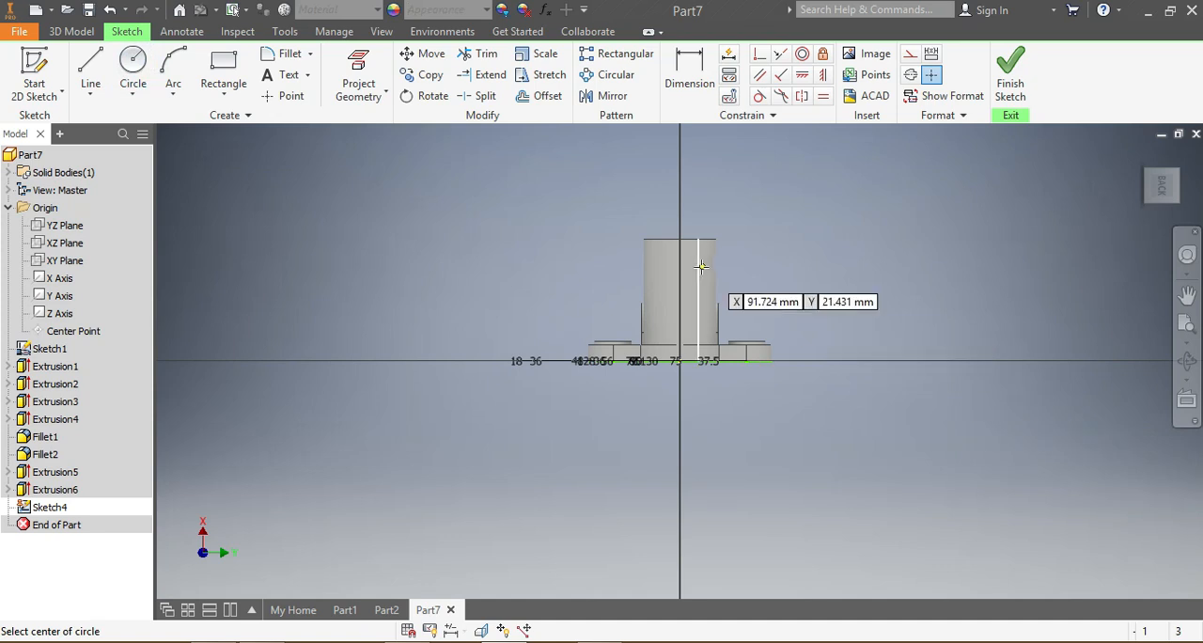
pyautogui.scroll(5, 676, 267)
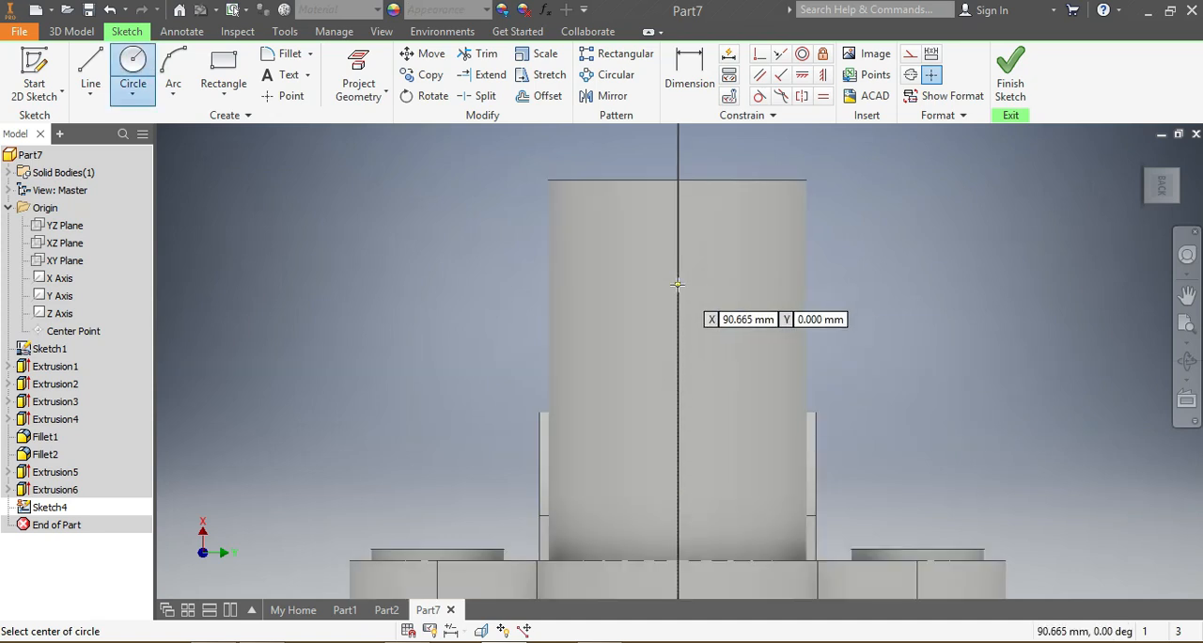
pyautogui.click(678, 280)
pyautogui.click(576, 274)
pyautogui.click(678, 280)
pyautogui.click(623, 261)
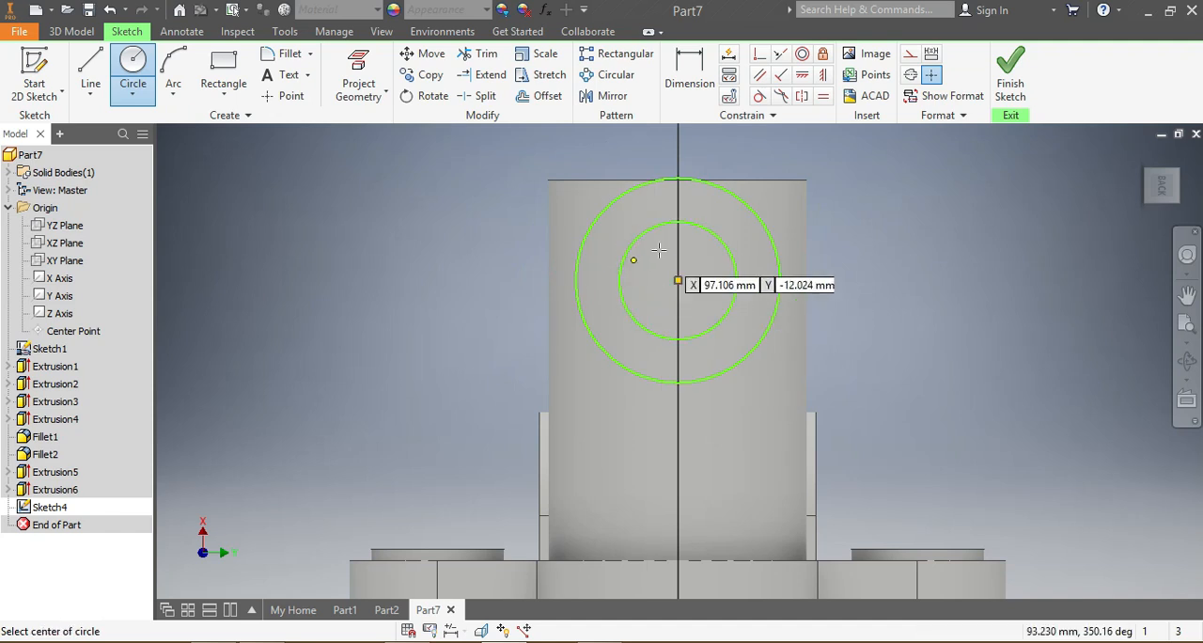
# Step: Dimension the outer circle's diameter as 48 mm
pyautogui.scroll(-2, 680, 276)
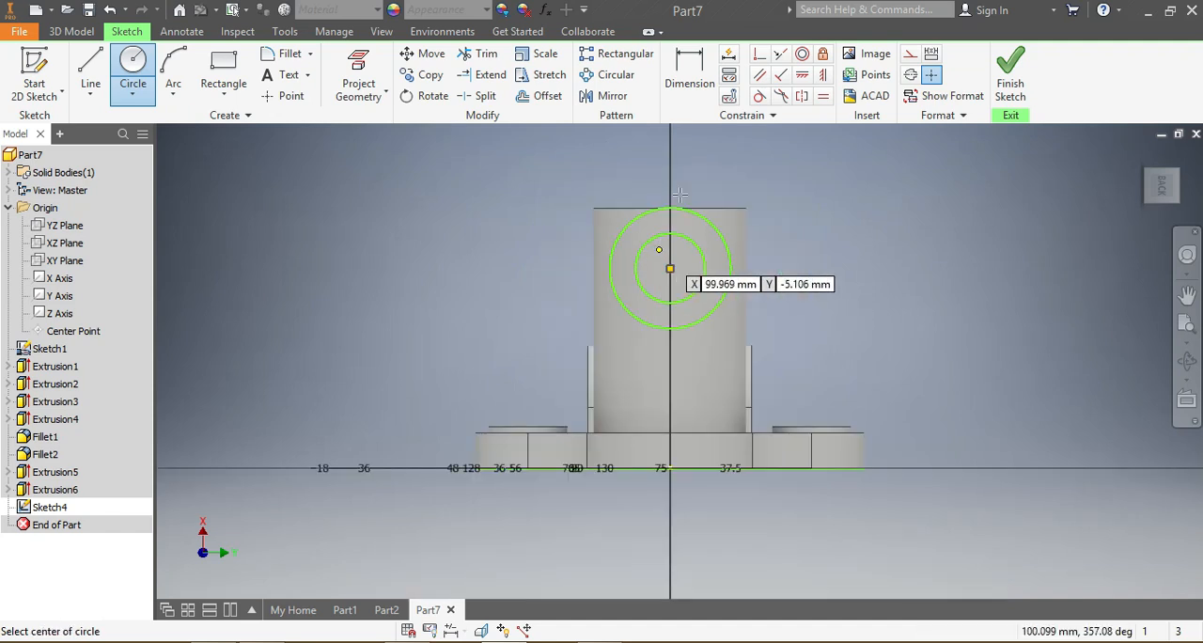
pyautogui.click(695, 67)
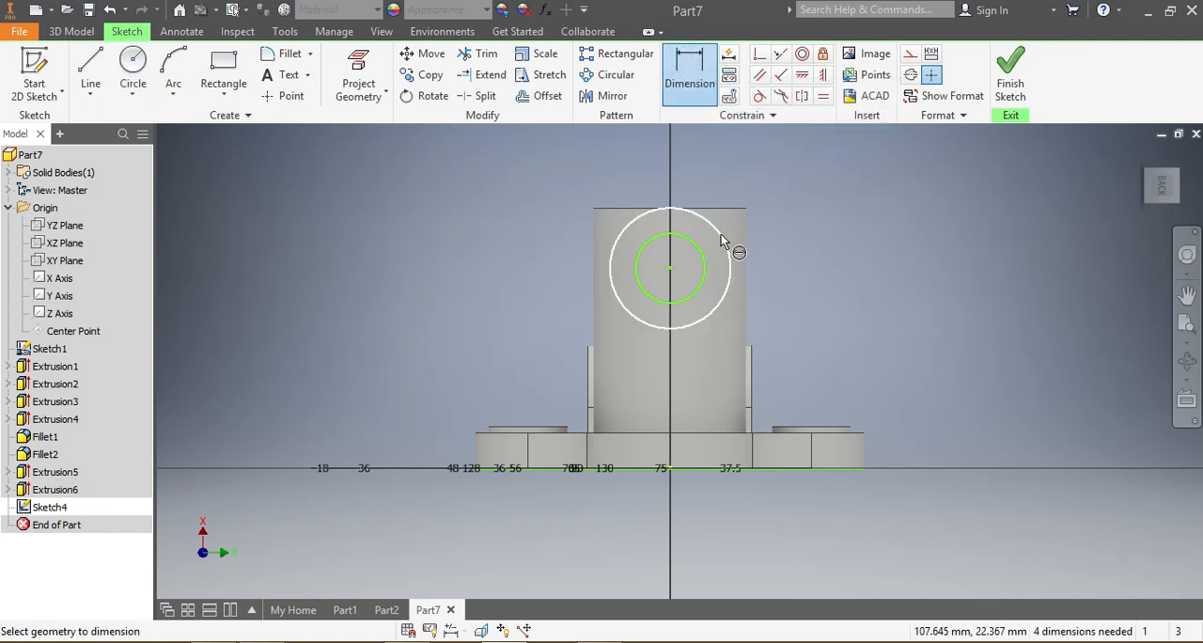
pyautogui.click(720, 234)
pyautogui.click(882, 289)
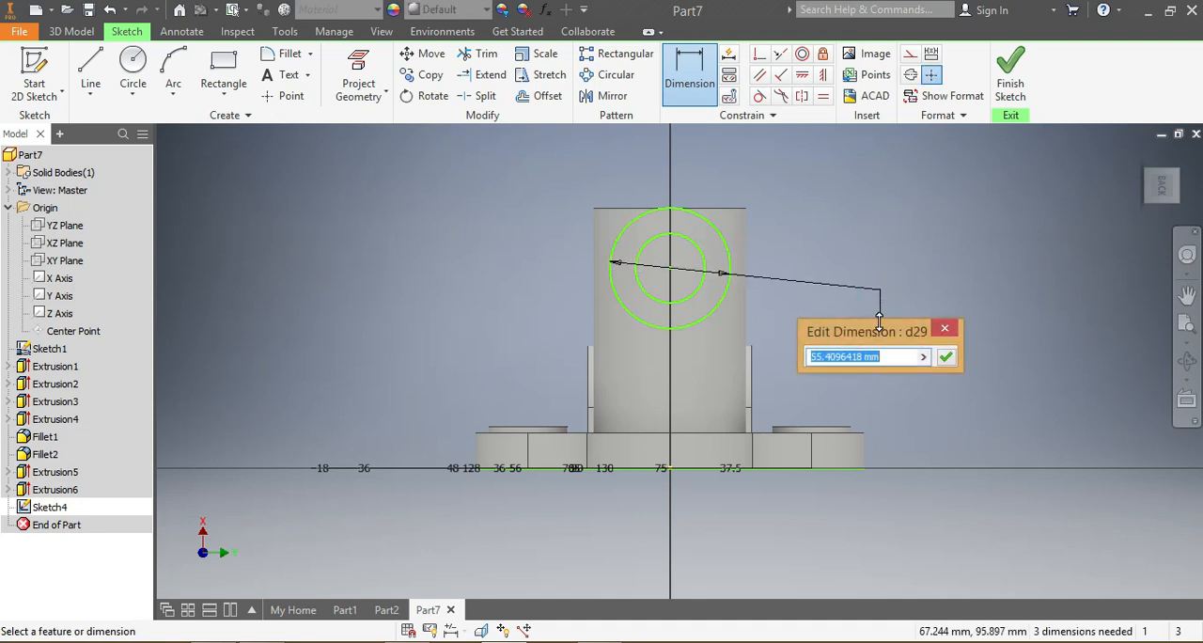
pyautogui.write('48')
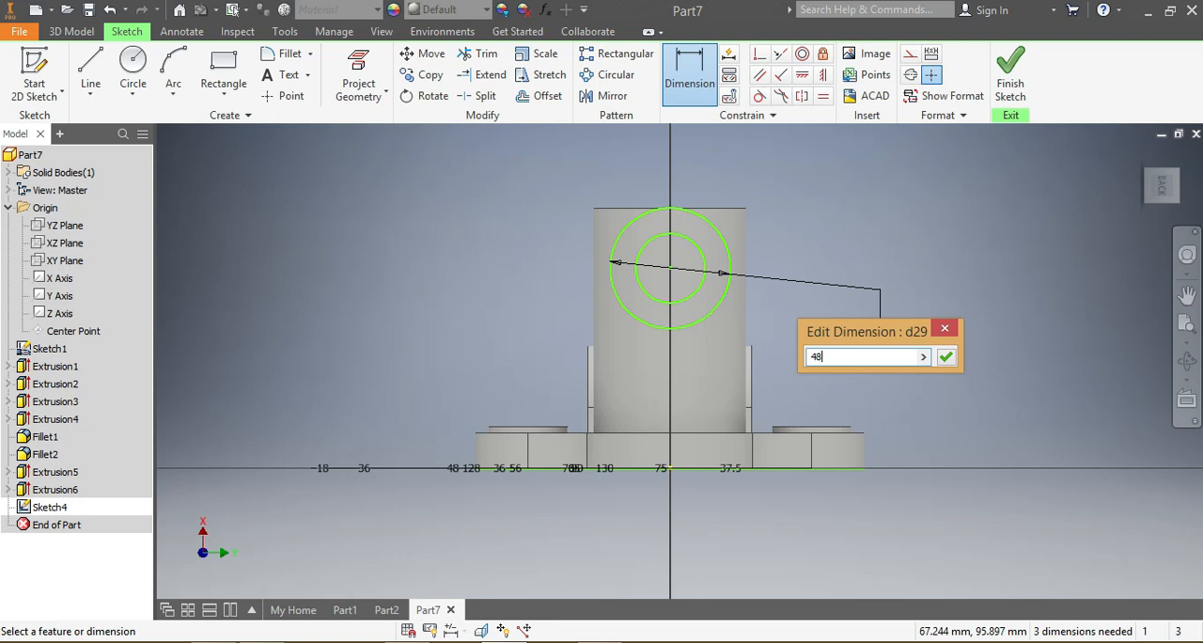
pyautogui.press('Return')
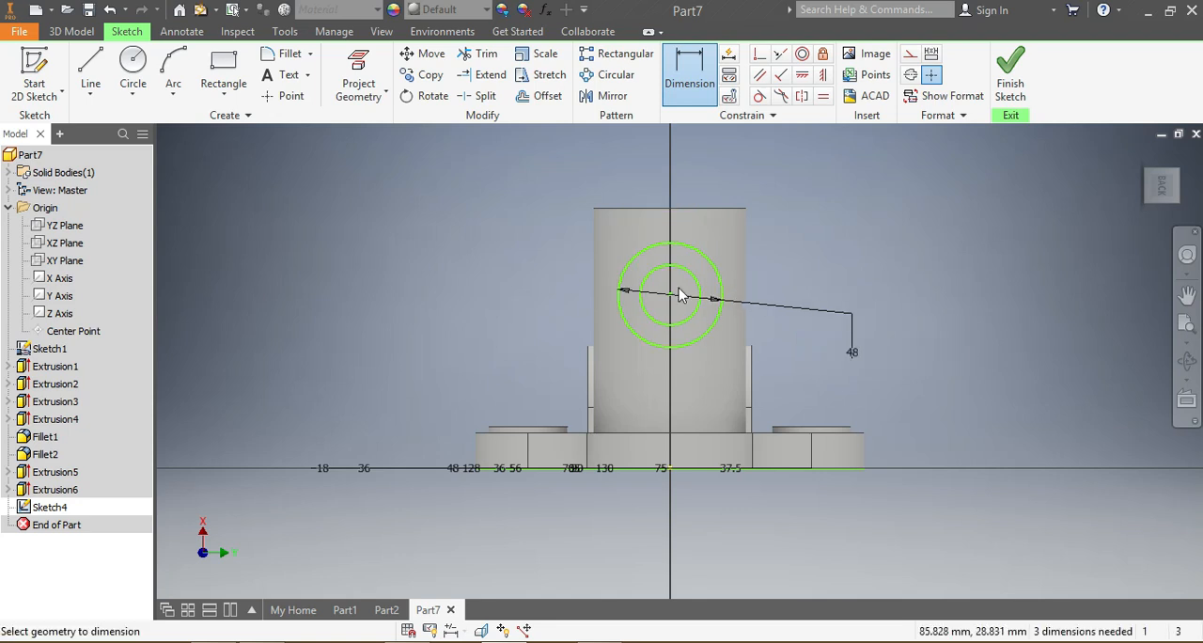
# Step: Dimension the inner circle's diameter as 25 mm
pyautogui.click(693, 279)
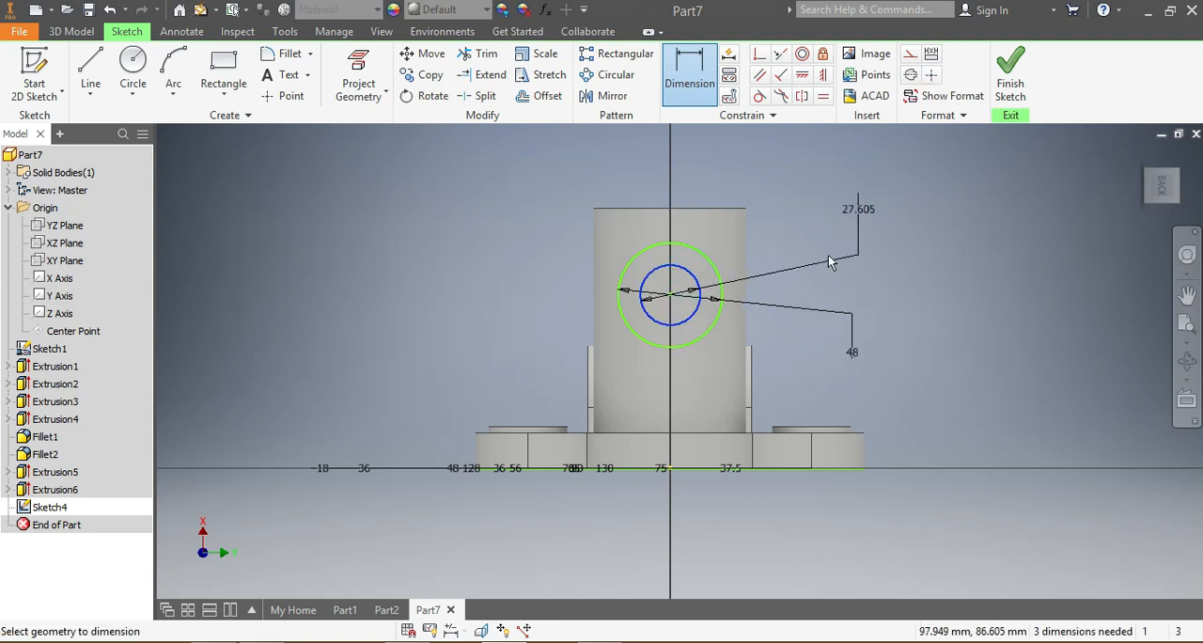
pyautogui.click(840, 258)
pyautogui.write('25')
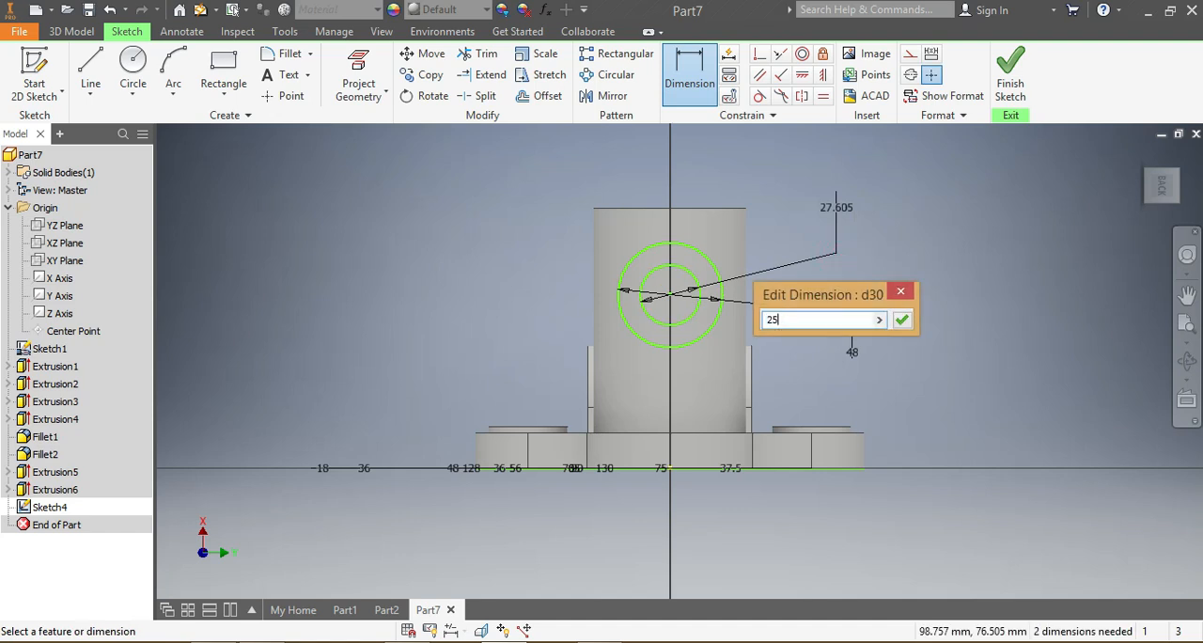
pyautogui.press('Return')
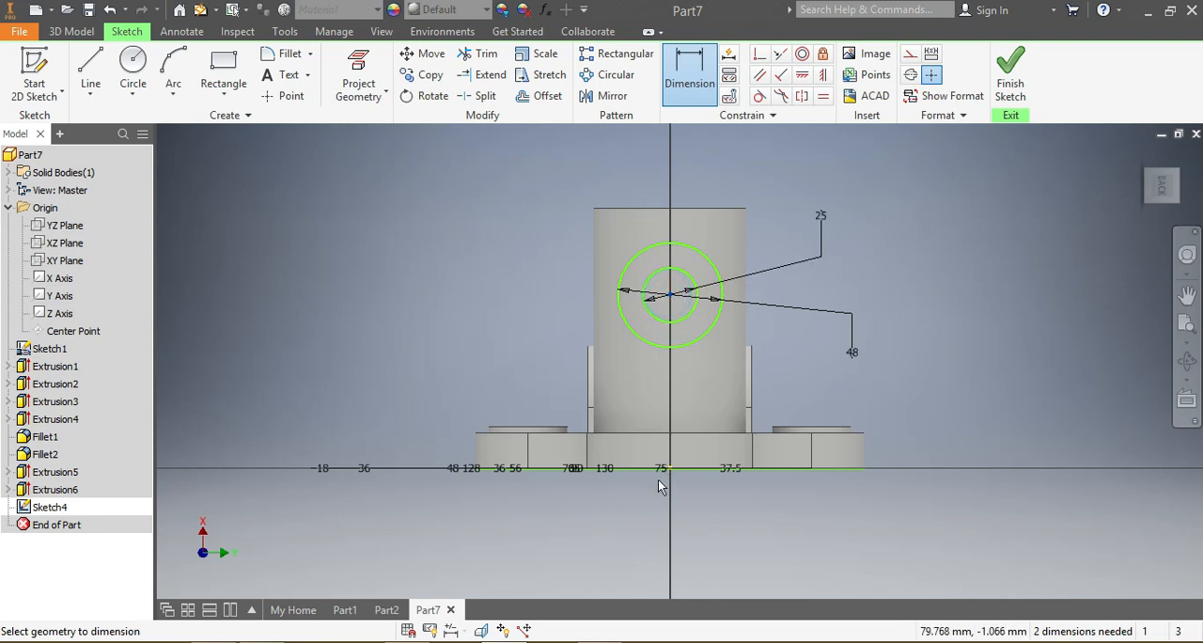
# Step: Dimension the circles' common center 89 mm above the base plate's bottom edge
pyautogui.click(413, 380)
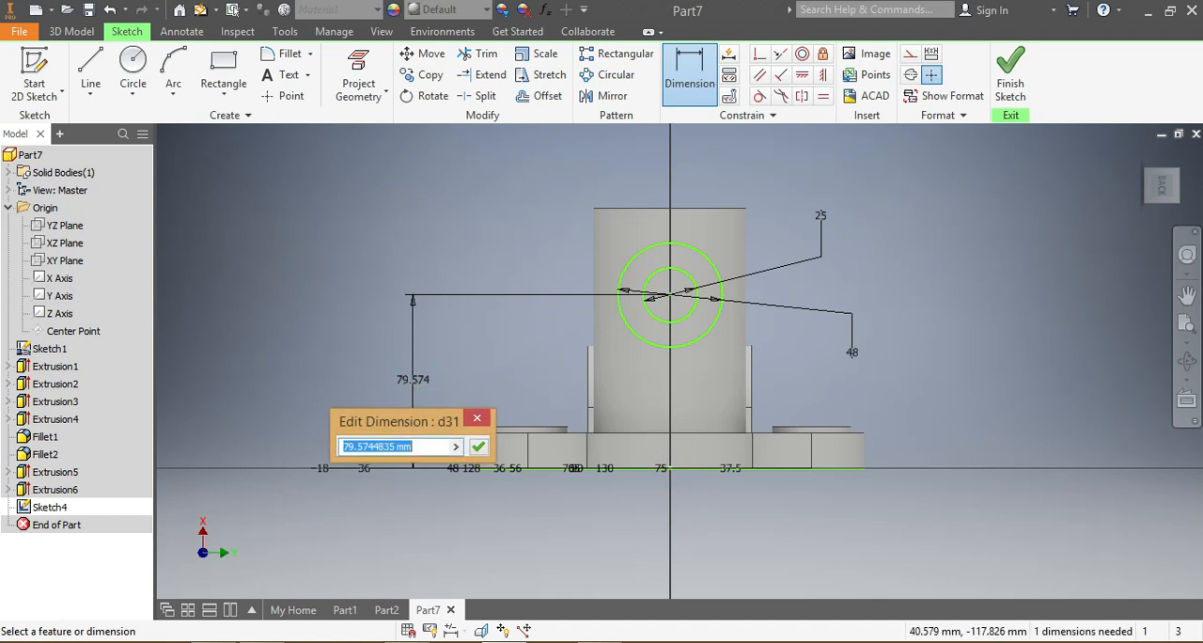
pyautogui.write('89')
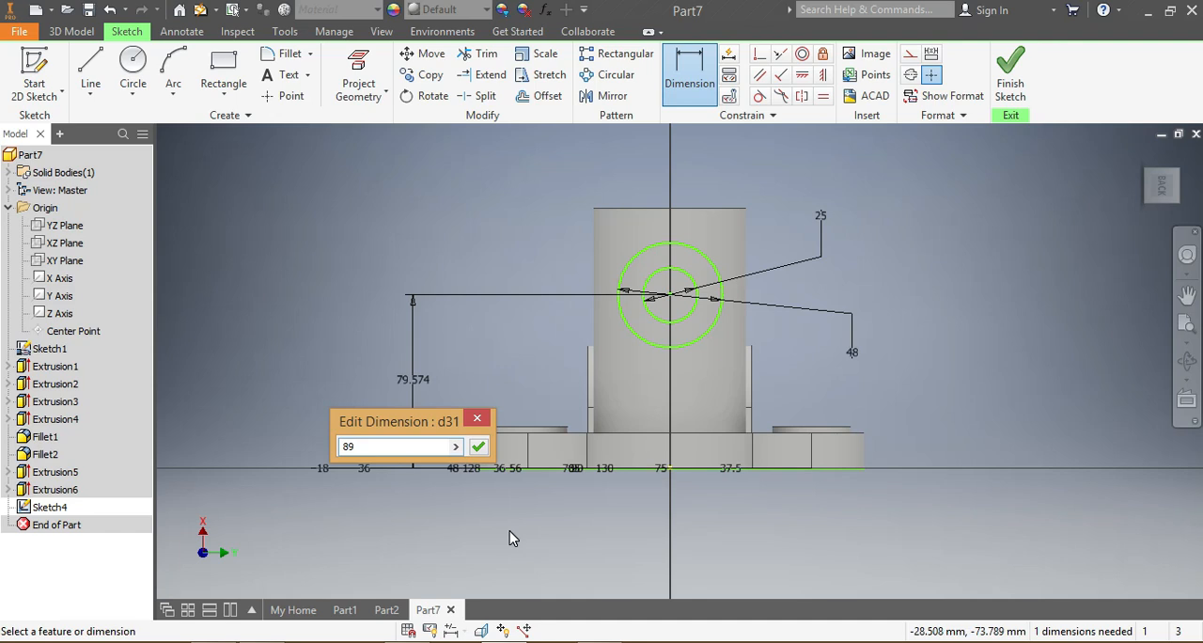
pyautogui.press('Return')
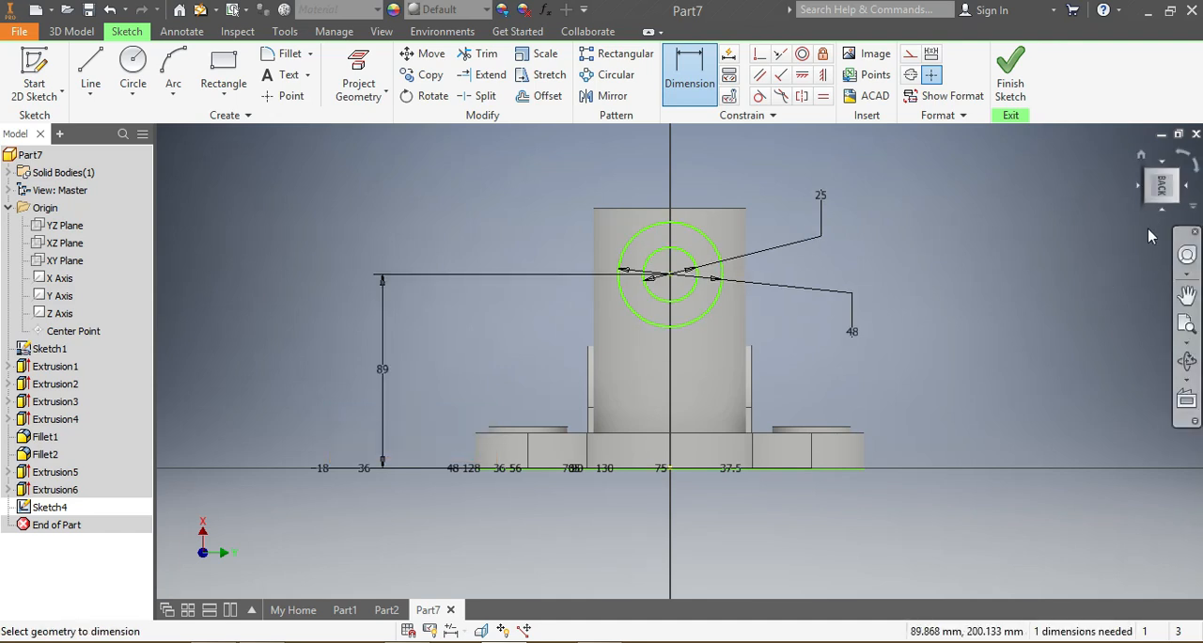
# Step: Extrude the ring between the 48 mm and 25 mm circles 70 mm toward the central cylinder, joined to the bracket
pyautogui.moveTo(1161, 184); pyautogui.dragTo(1192, 197)
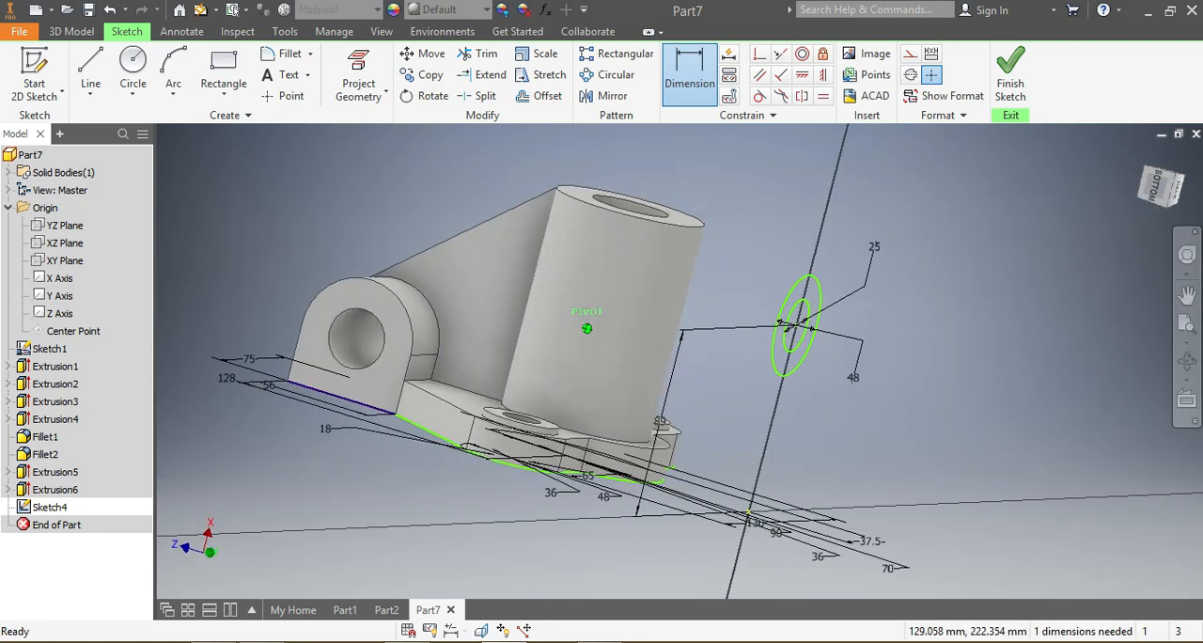
pyautogui.click(71, 31)
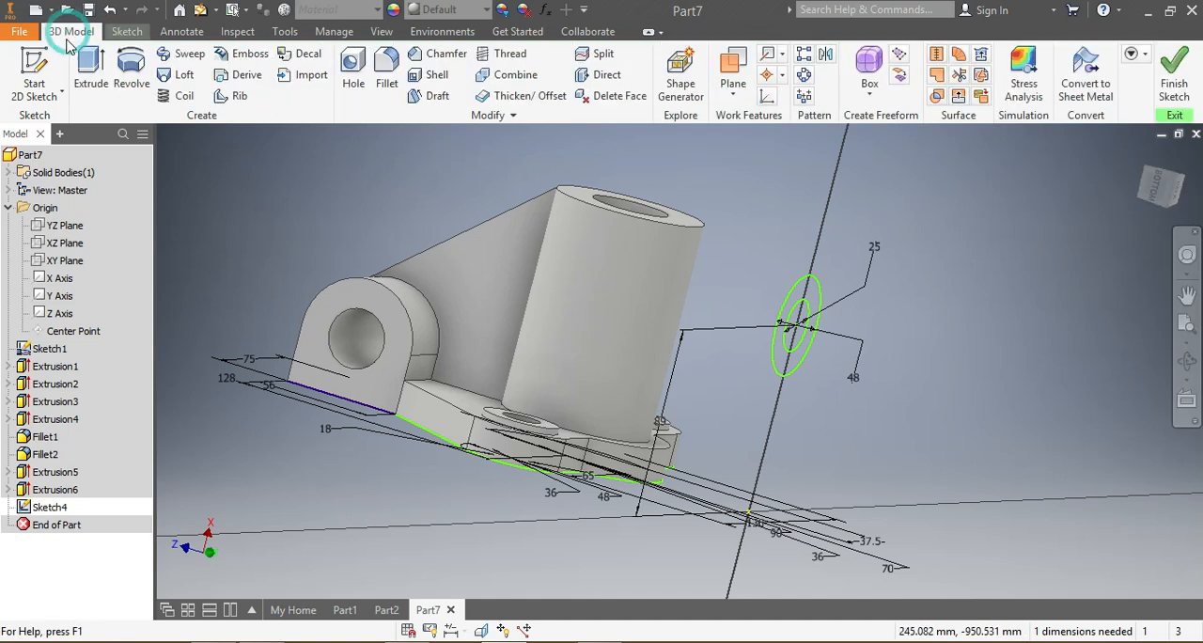
pyautogui.click(91, 70)
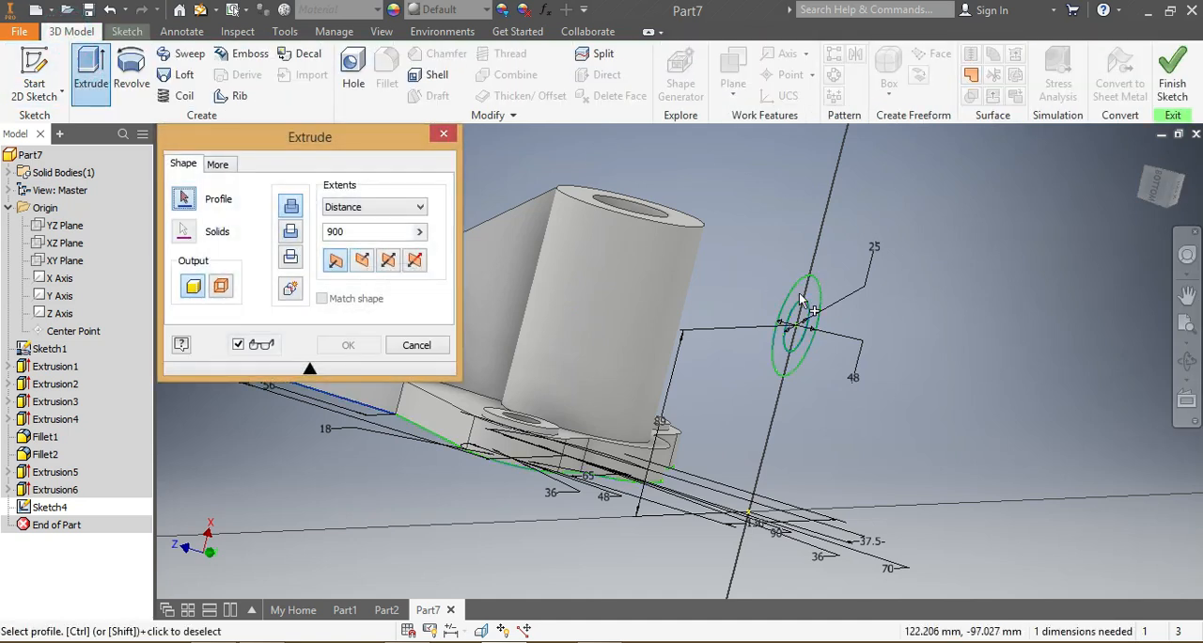
pyautogui.click(797, 301)
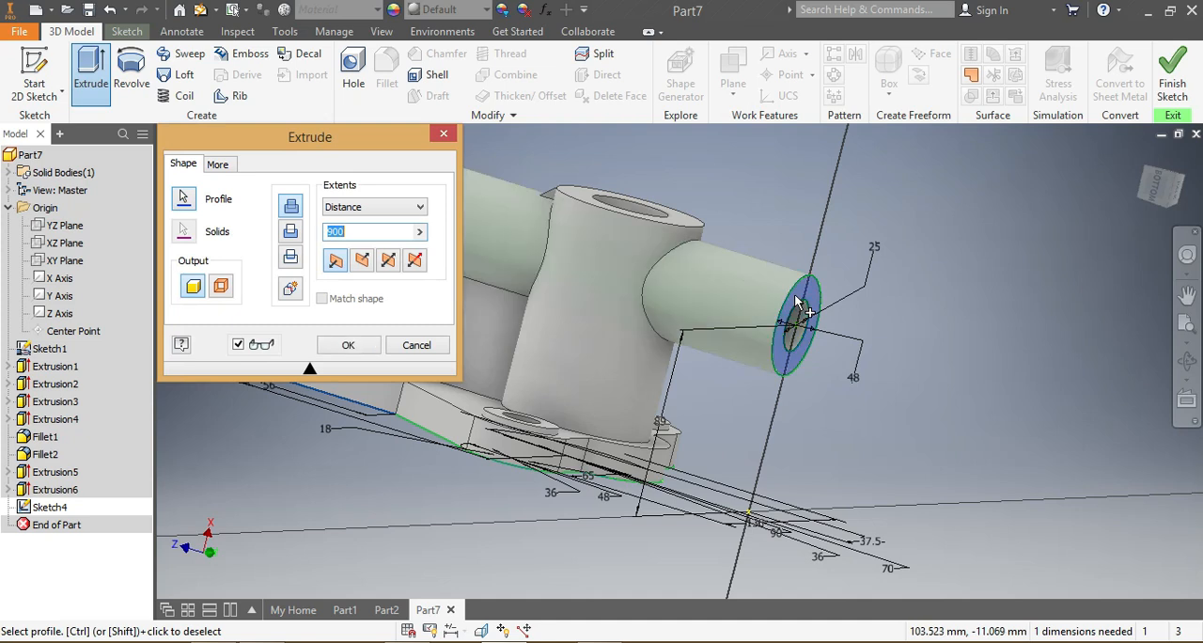
pyautogui.scroll(-3, 1029, 298)
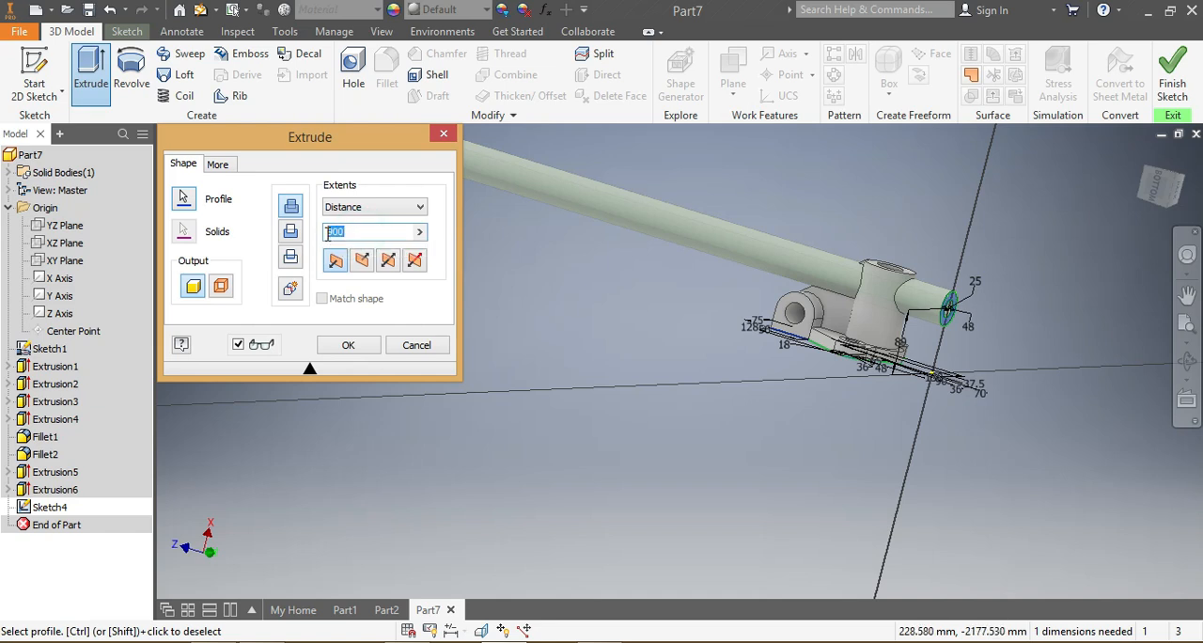
pyautogui.write('0')
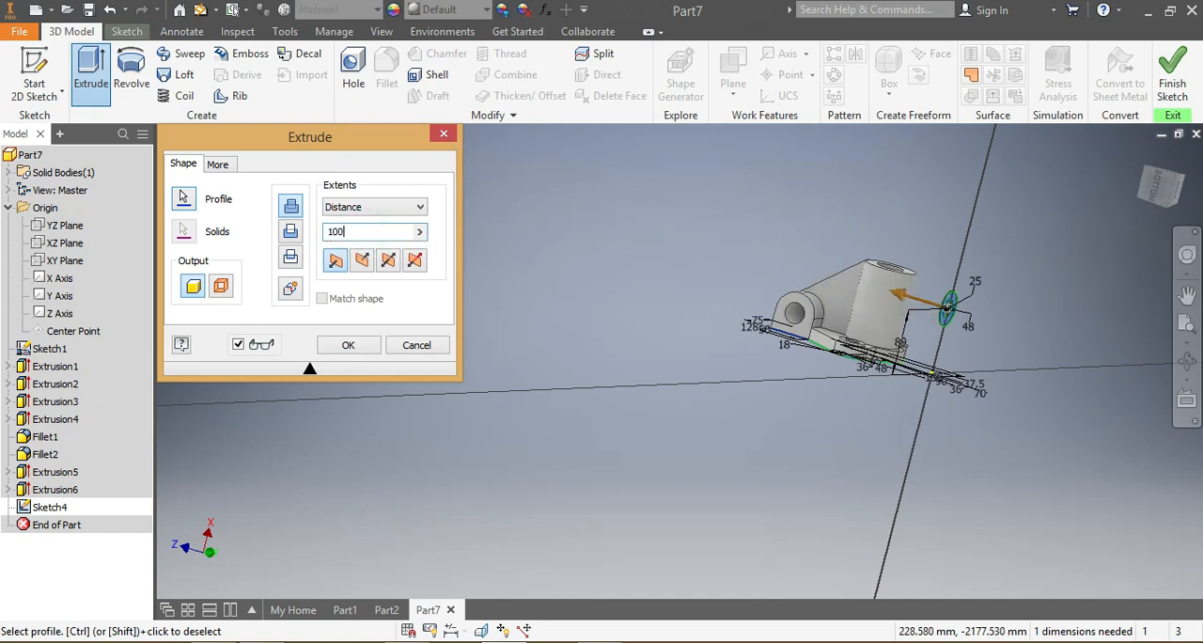
pyautogui.moveTo(1172, 188)
pyautogui.mouseDown()
pyautogui.moveTo(1142, 251)
pyautogui.moveTo(808, 212)
pyautogui.moveTo(464, 148)
pyautogui.mouseUp()
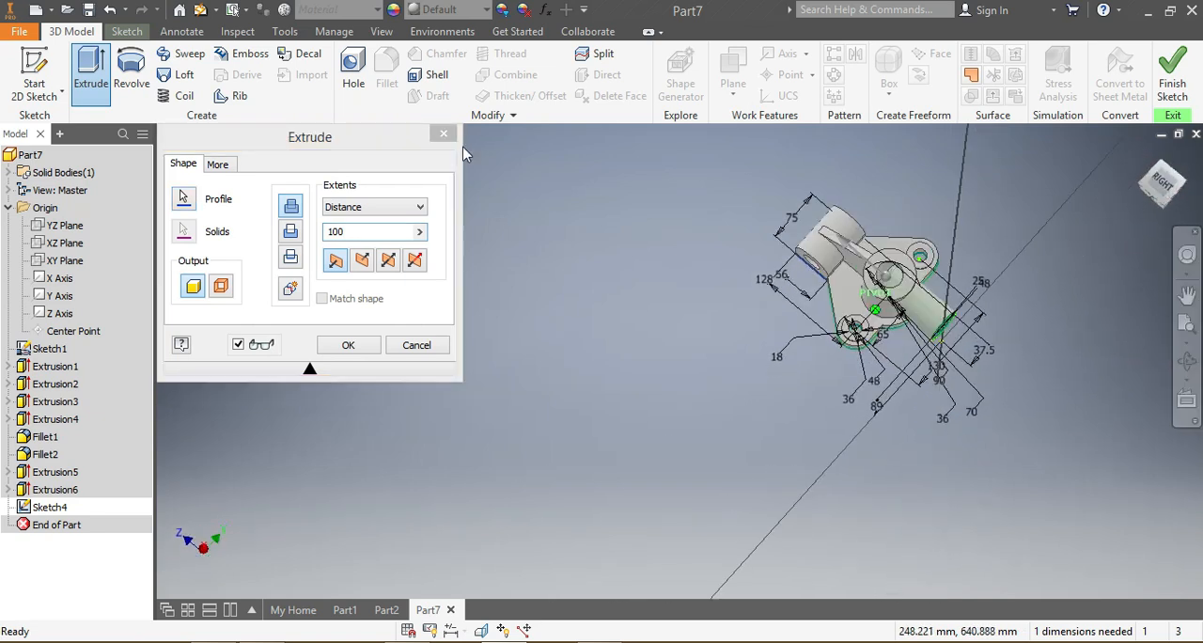
pyautogui.click(357, 235)
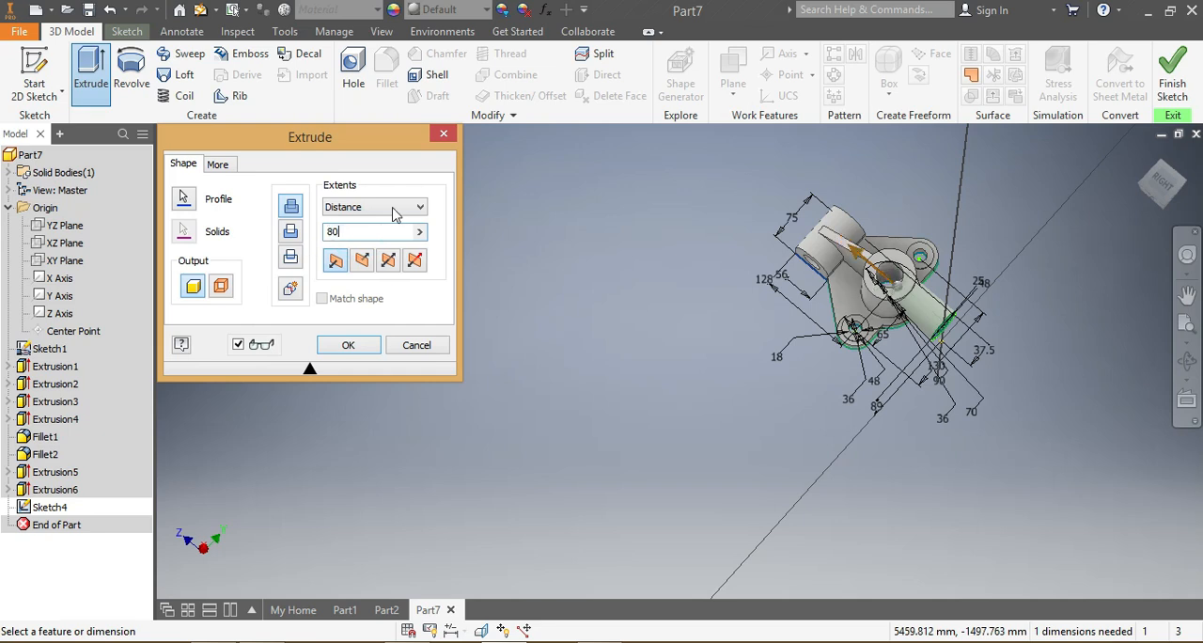
pyautogui.scroll(3, 887, 297)
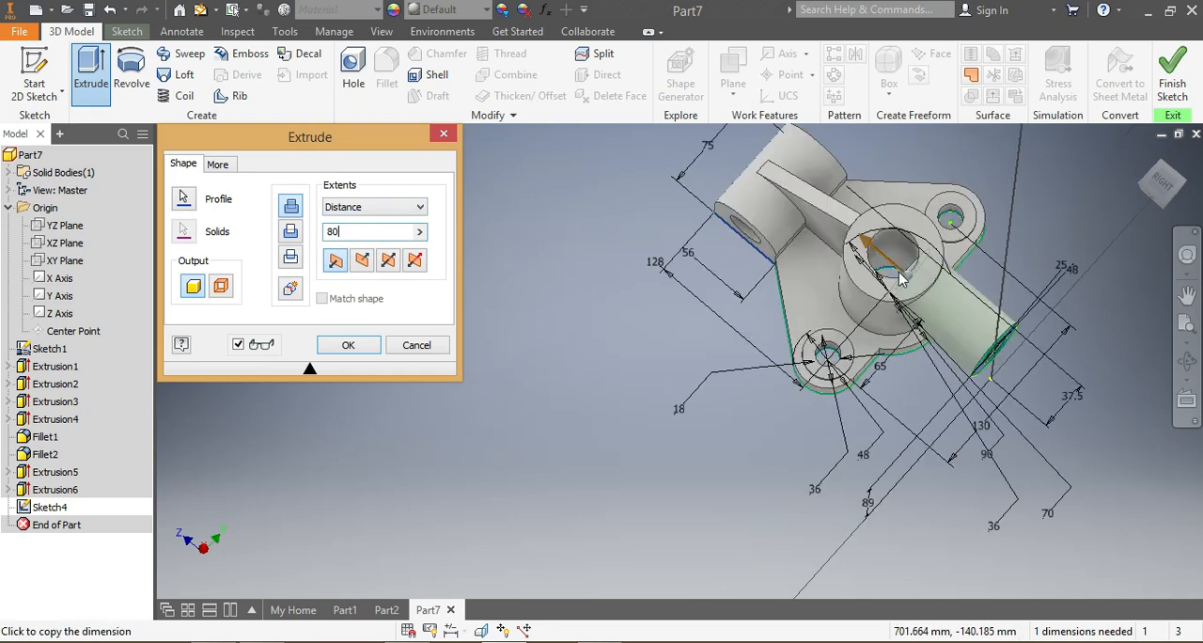
pyautogui.click(1139, 183)
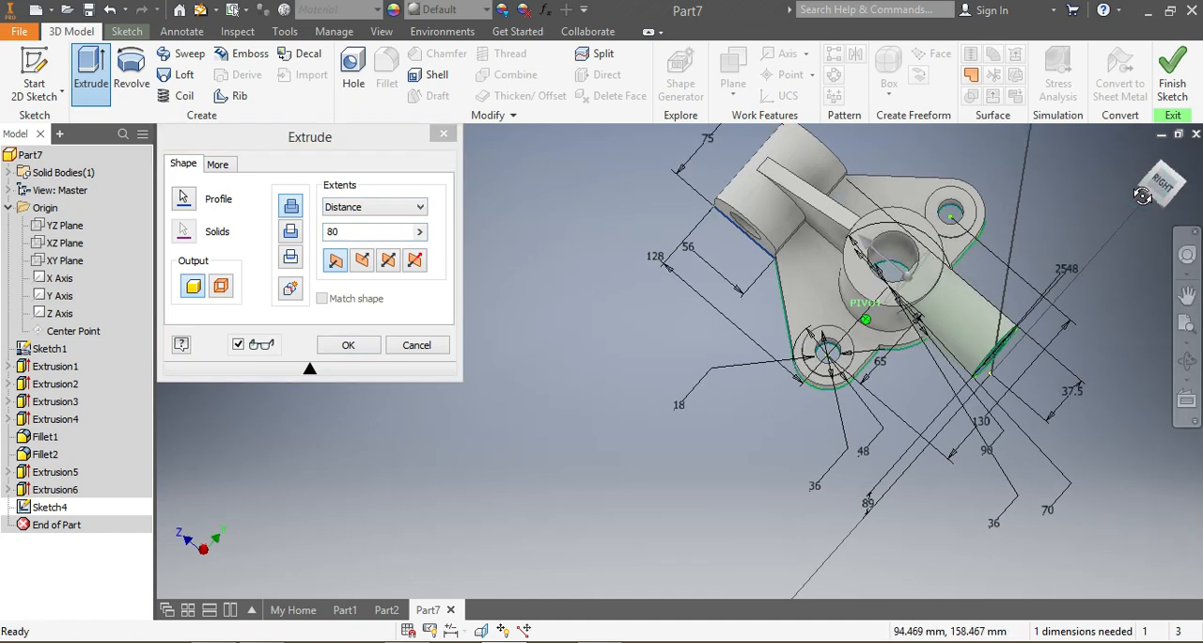
pyautogui.click(344, 233)
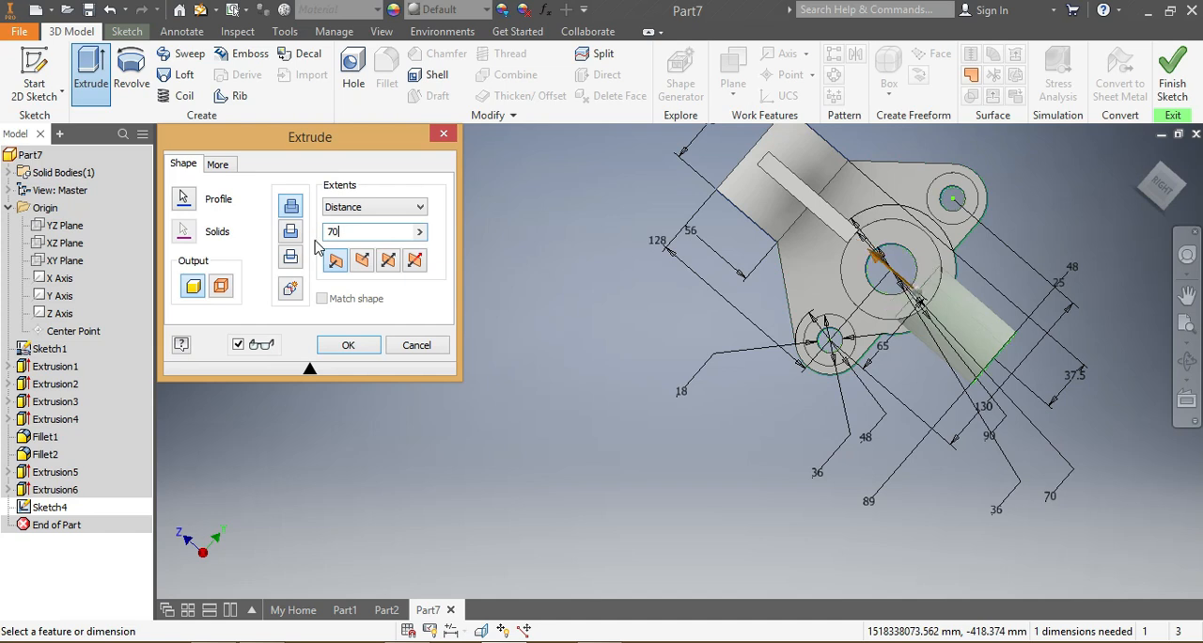
pyautogui.click(1146, 193)
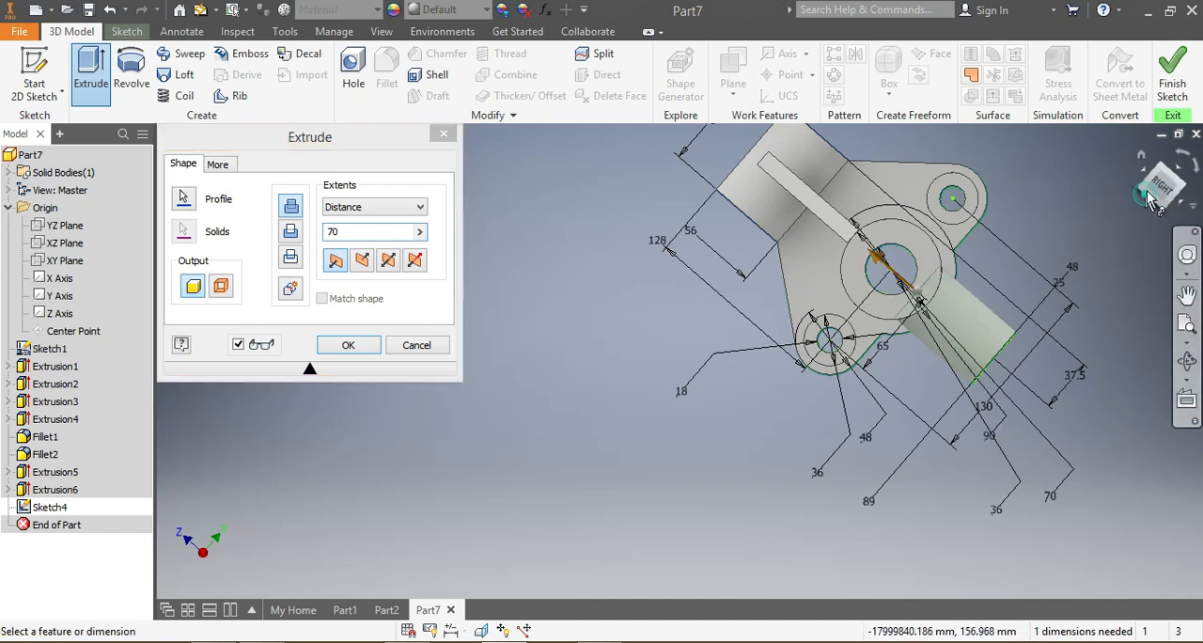
pyautogui.keyDown('shift'); pyautogui.moveTo(977, 376); pyautogui.dragTo(1053, 306, button='middle'); pyautogui.keyUp('shift')
pyautogui.keyDown('shift'); pyautogui.moveTo(1081, 169); pyautogui.dragTo(1083, 242, button='middle'); pyautogui.keyUp('shift')
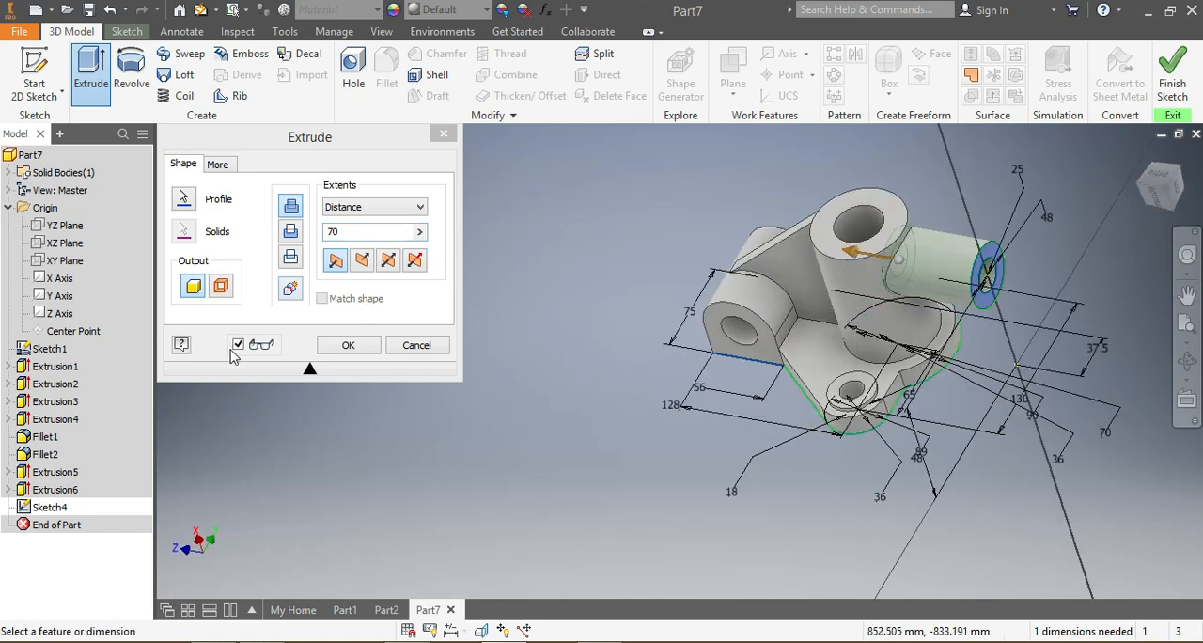
pyautogui.click(347, 346)
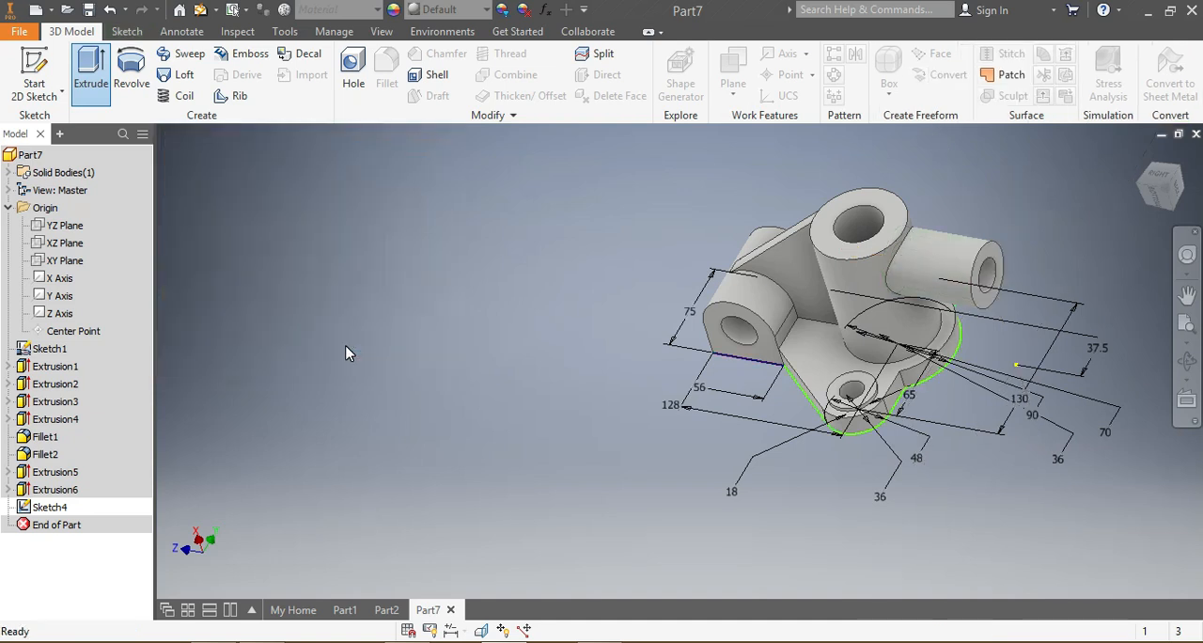
# Step: Examine the side boss on the finished bracket in Part2, then return to Part7 and view its side boss
pyautogui.click(374, 611)
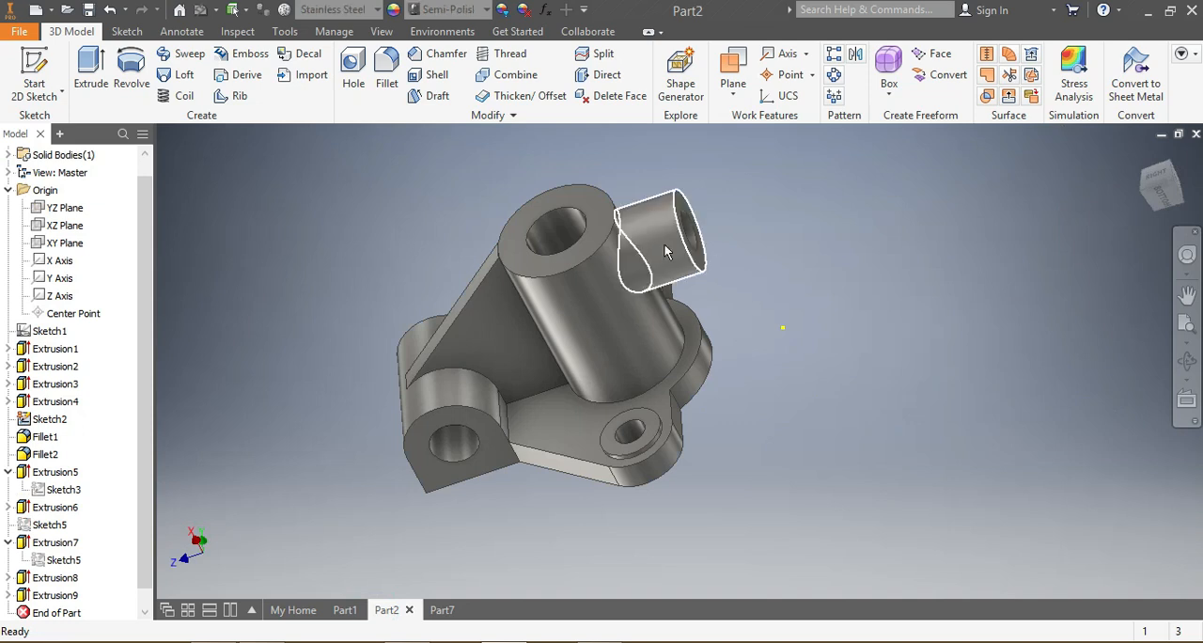
pyautogui.click(441, 611)
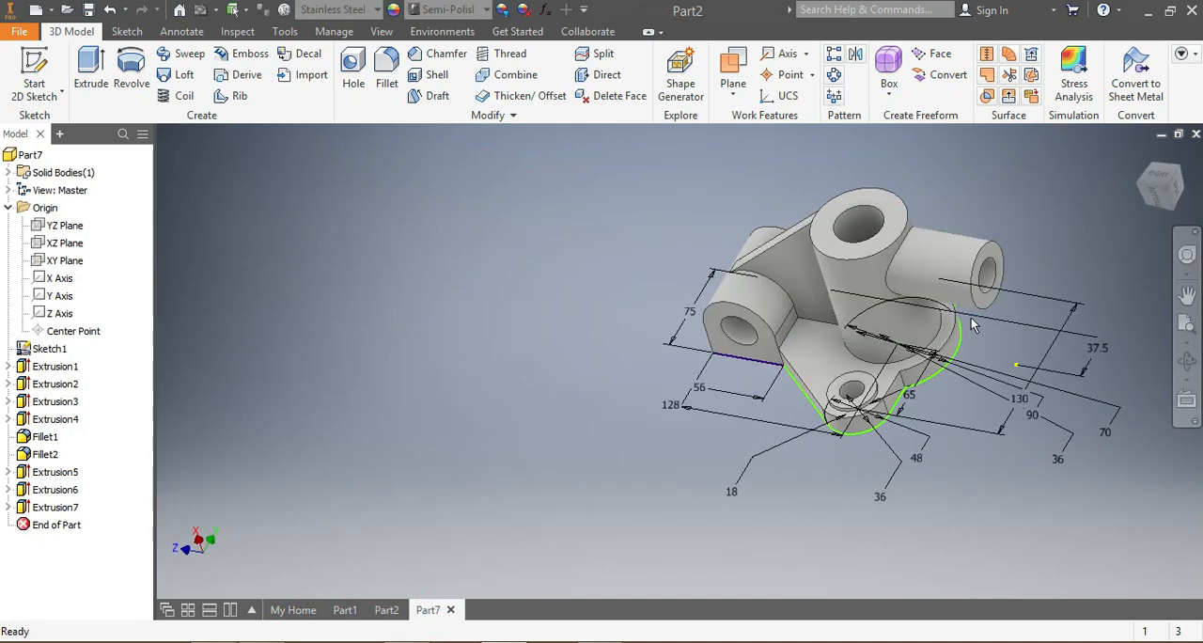
pyautogui.click(1155, 203)
pyautogui.click(1162, 205)
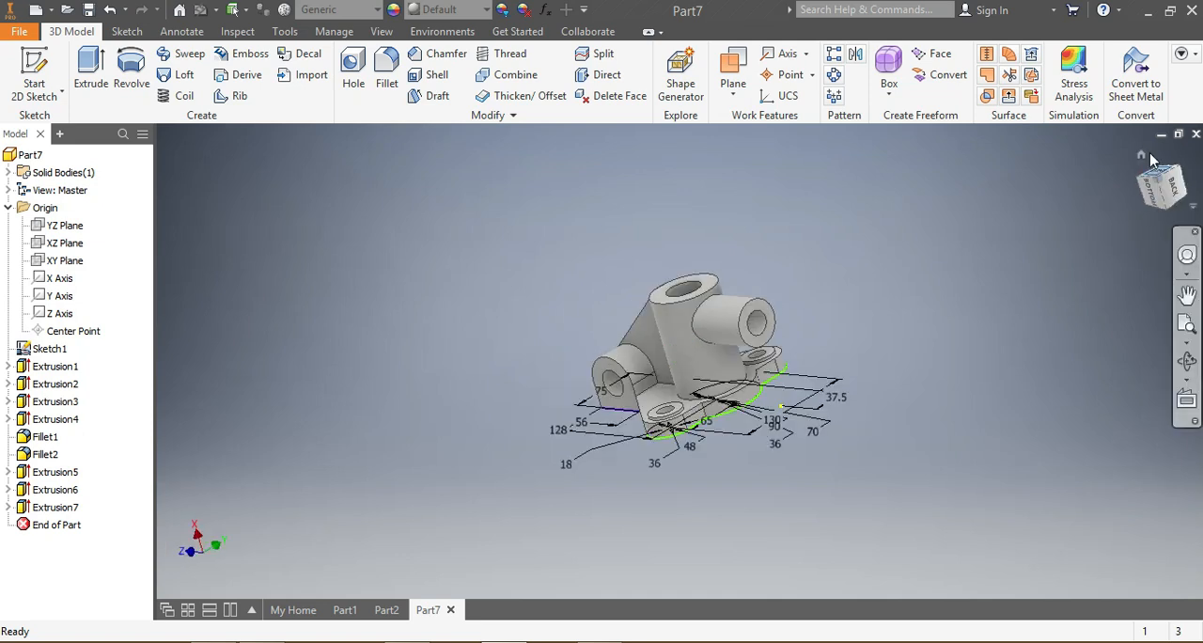
pyautogui.click(89, 58)
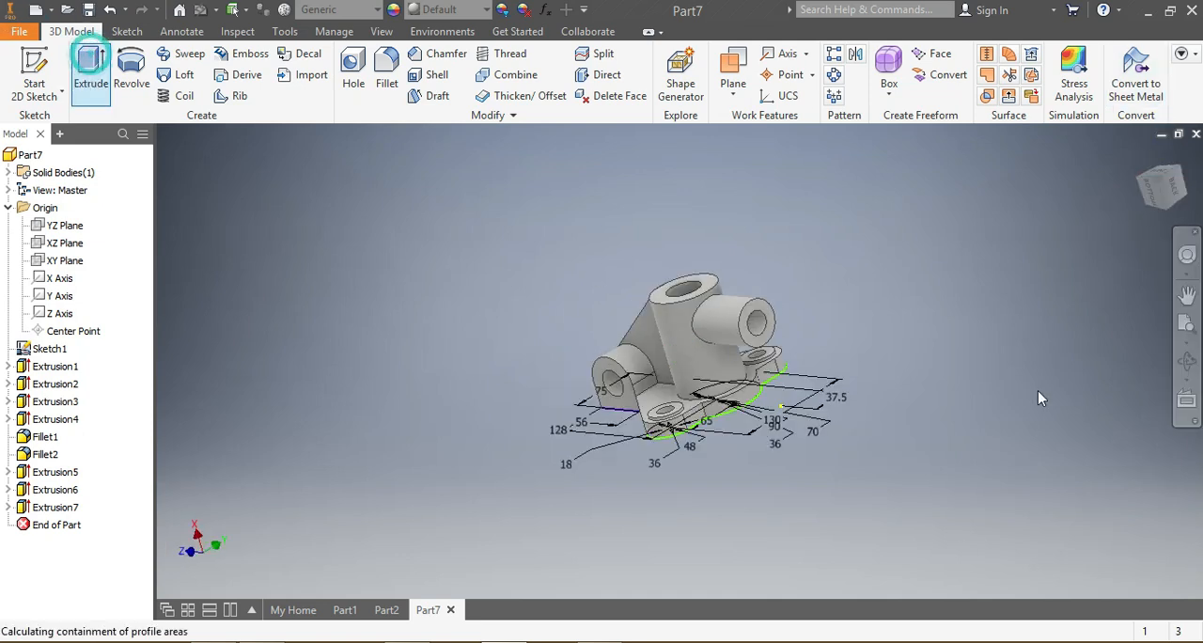
pyautogui.scroll(3, 774, 325)
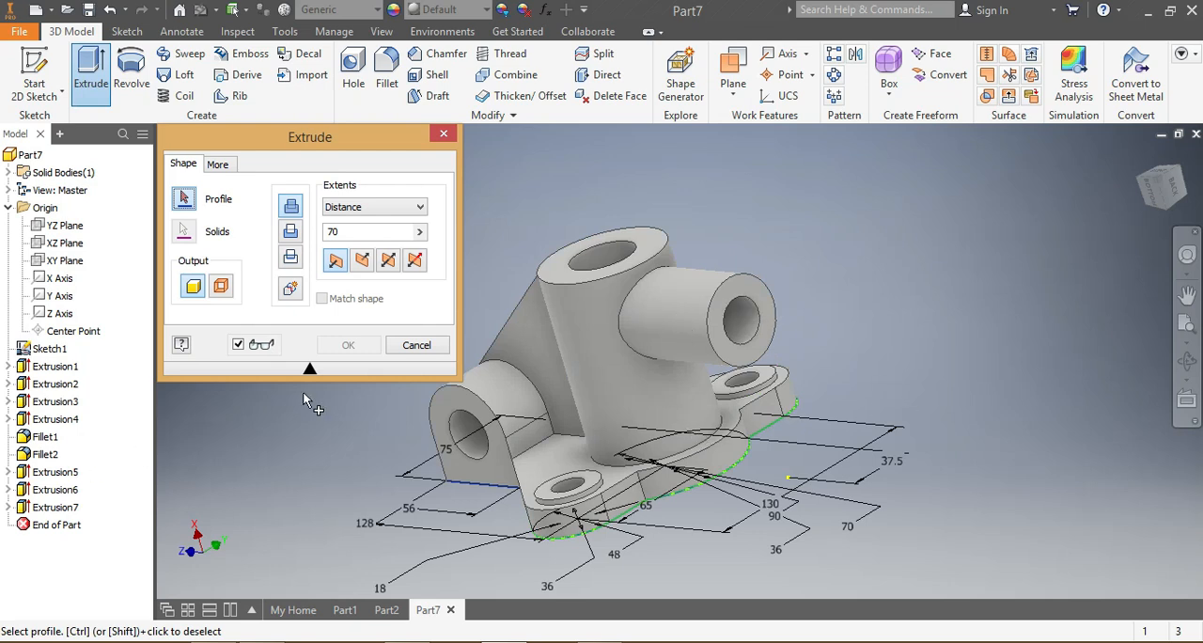
pyautogui.click(443, 135)
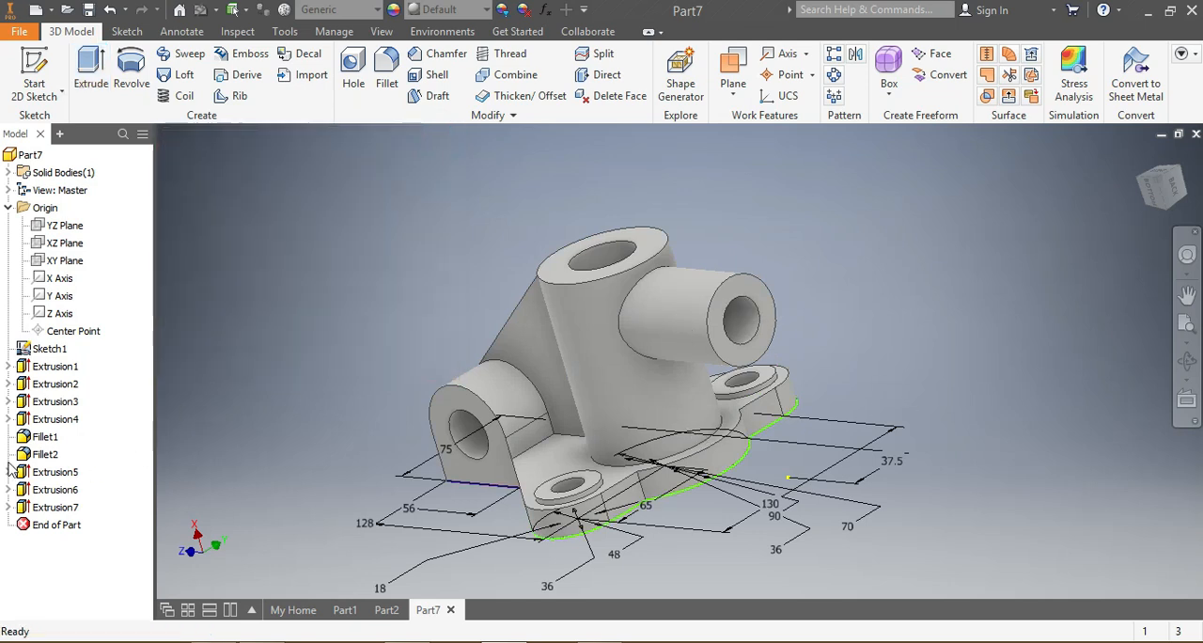
# Step: Make the side boss's circle sketch visible again for reuse
pyautogui.click(9, 507)
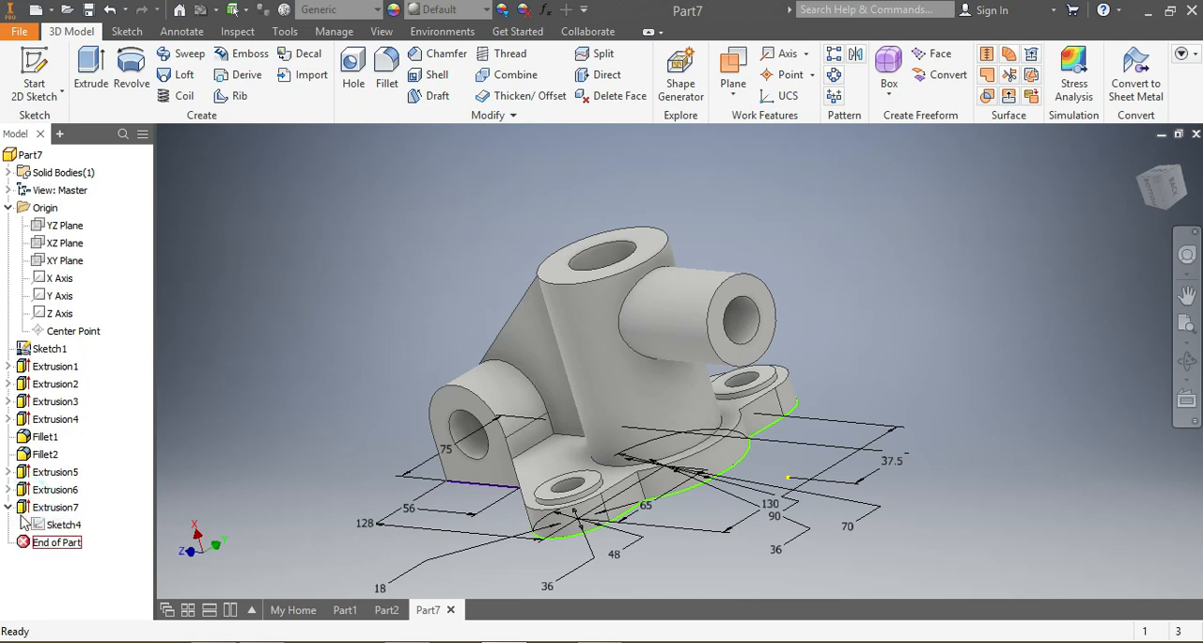
pyautogui.rightClick(43, 527)
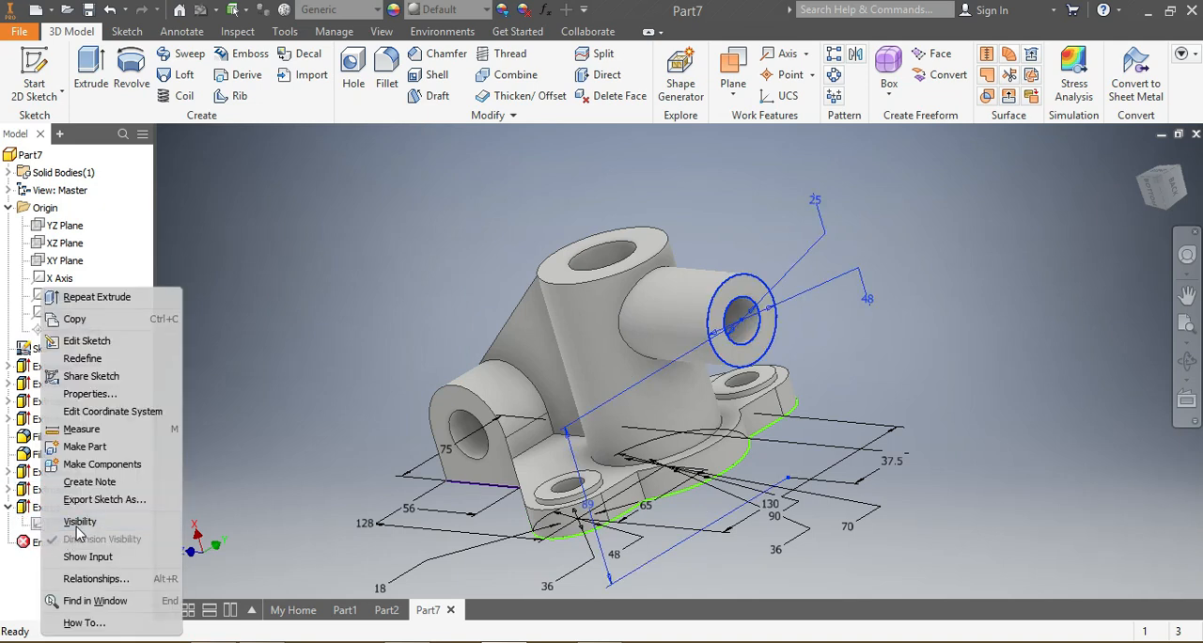
pyautogui.click(67, 523)
# Step: Shorten the side boss with a 25 mm extruded cut of the ring between its two sketch circles
pyautogui.click(88, 83)
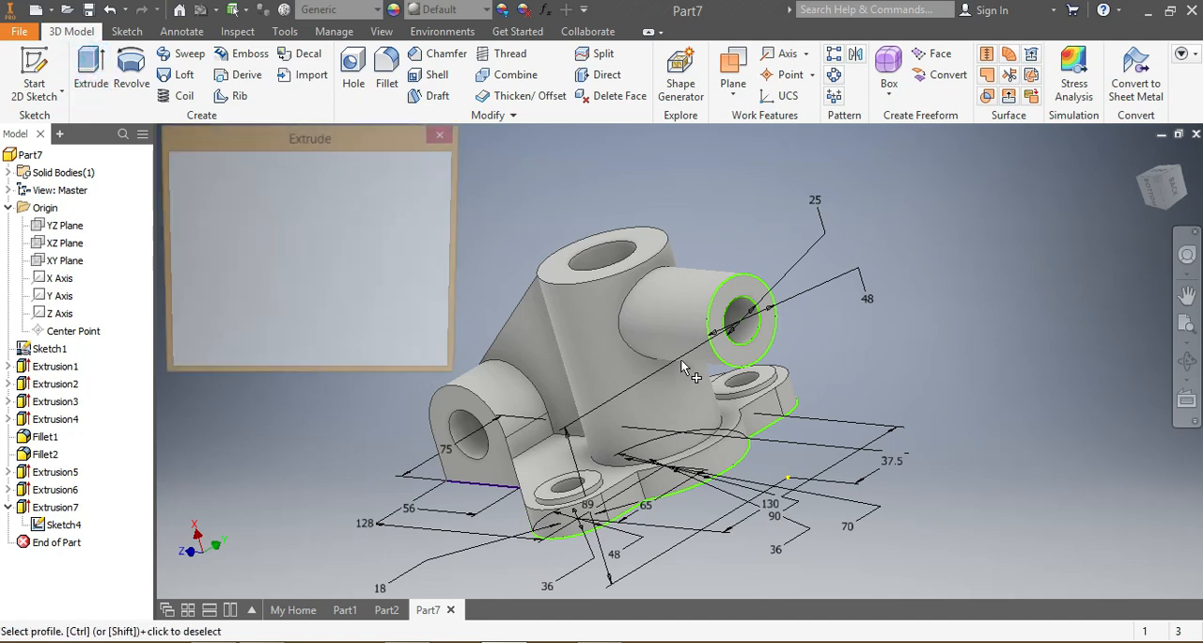
pyautogui.click(735, 307)
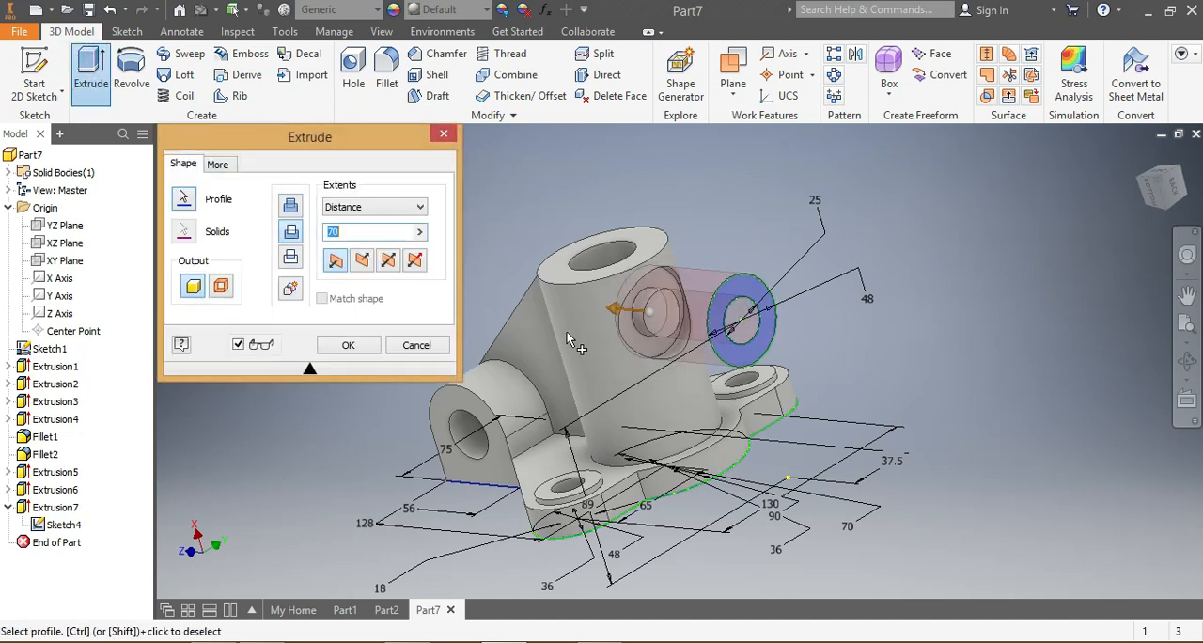
pyautogui.write('20')
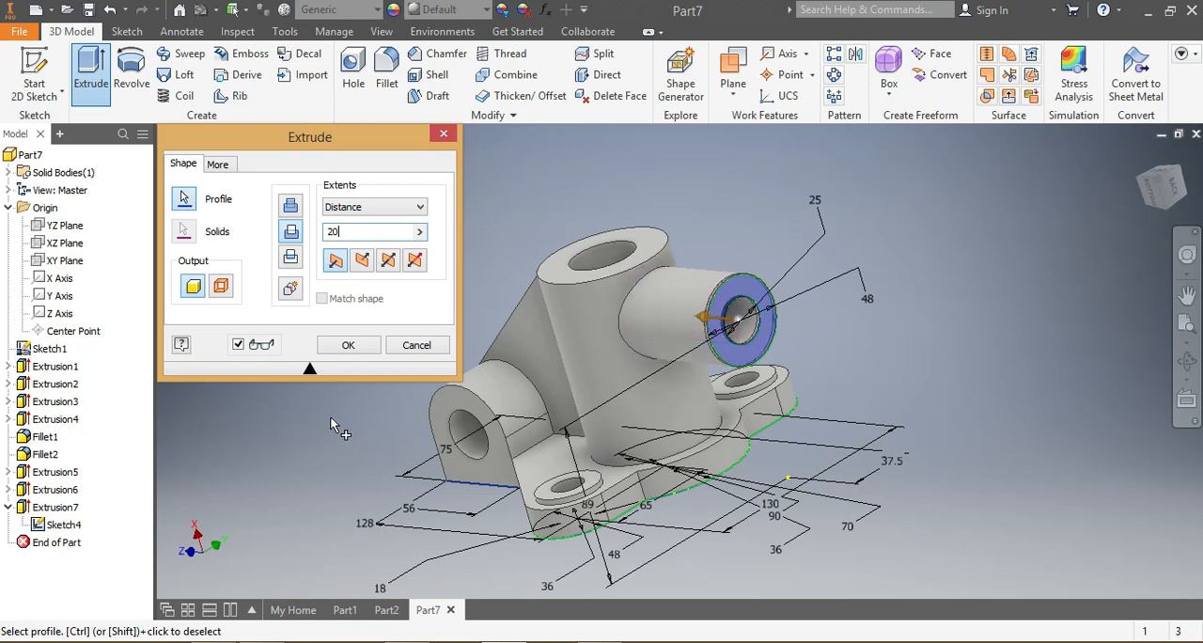
pyautogui.moveTo(1164, 199); pyautogui.dragTo(1187, 190)
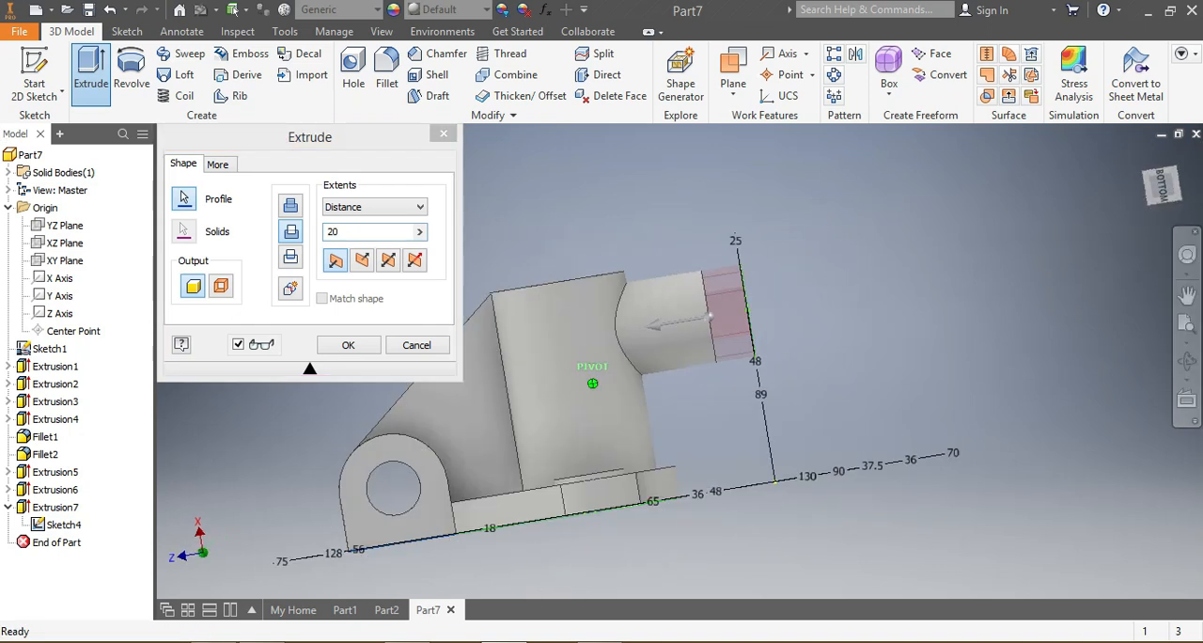
pyautogui.click(341, 233)
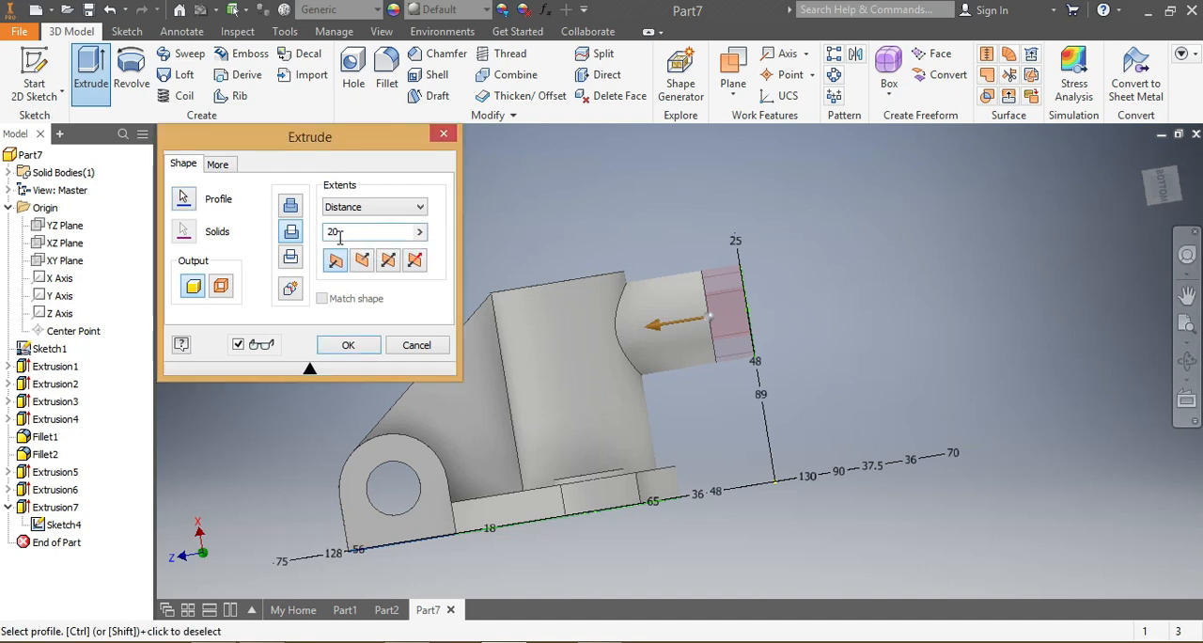
pyautogui.write('5')
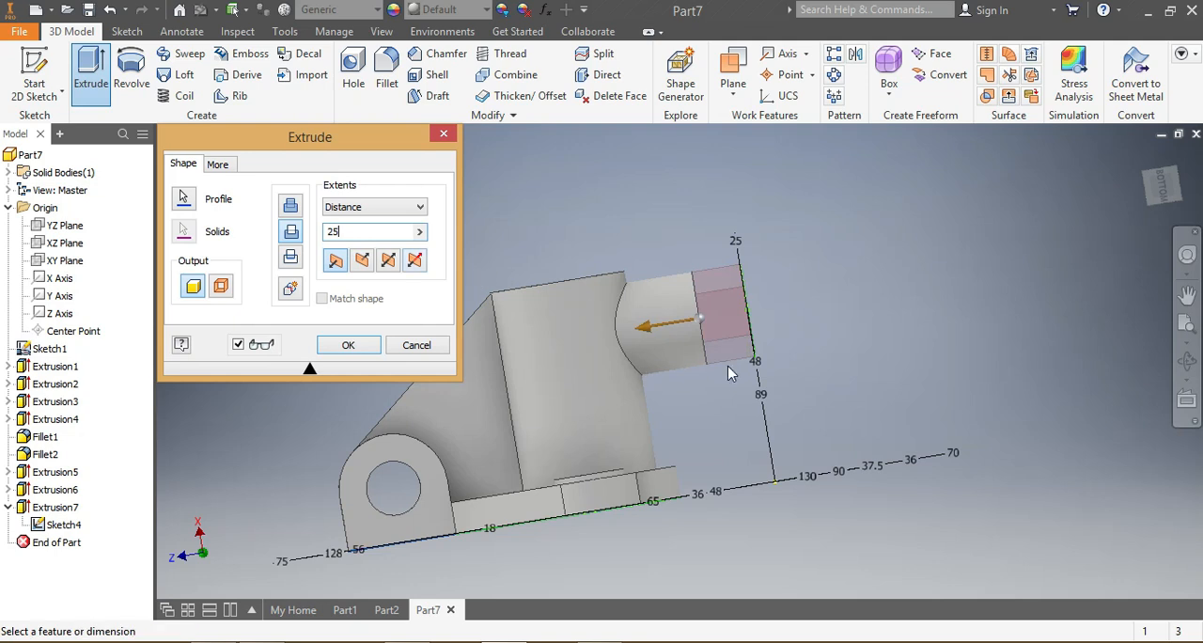
pyautogui.click(344, 346)
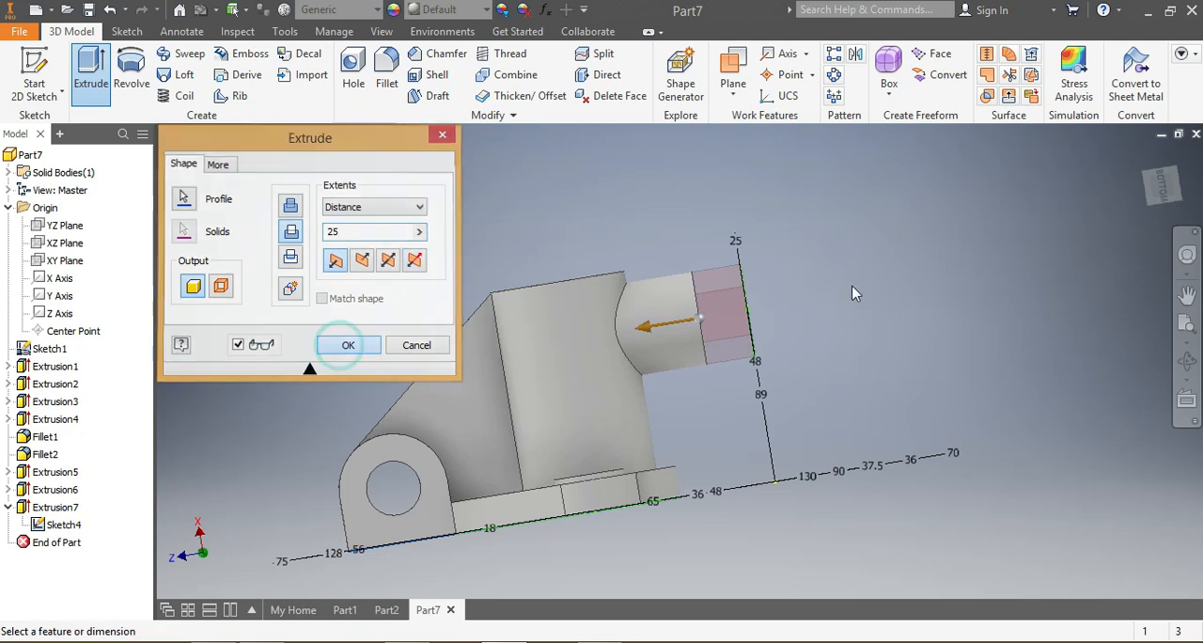
# Step: Cut the 25 mm sketch circle 88 mm through the side boss into the central cylinder's bore with Extrude
pyautogui.click(90, 68)
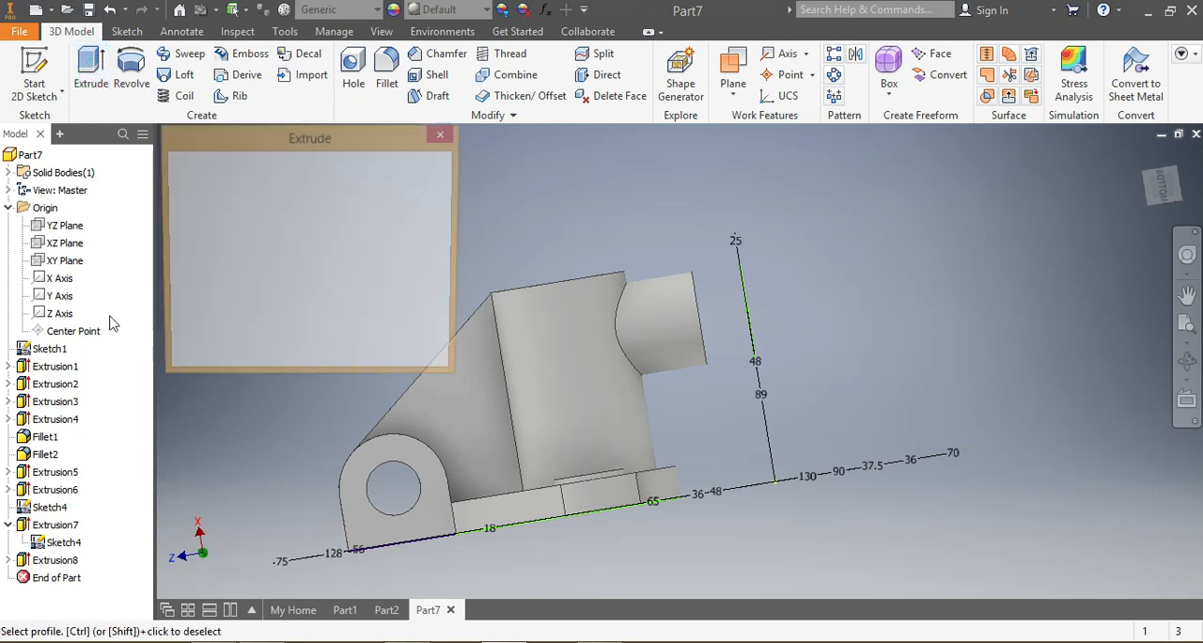
pyautogui.moveTo(1158, 195); pyautogui.dragTo(1176, 180)
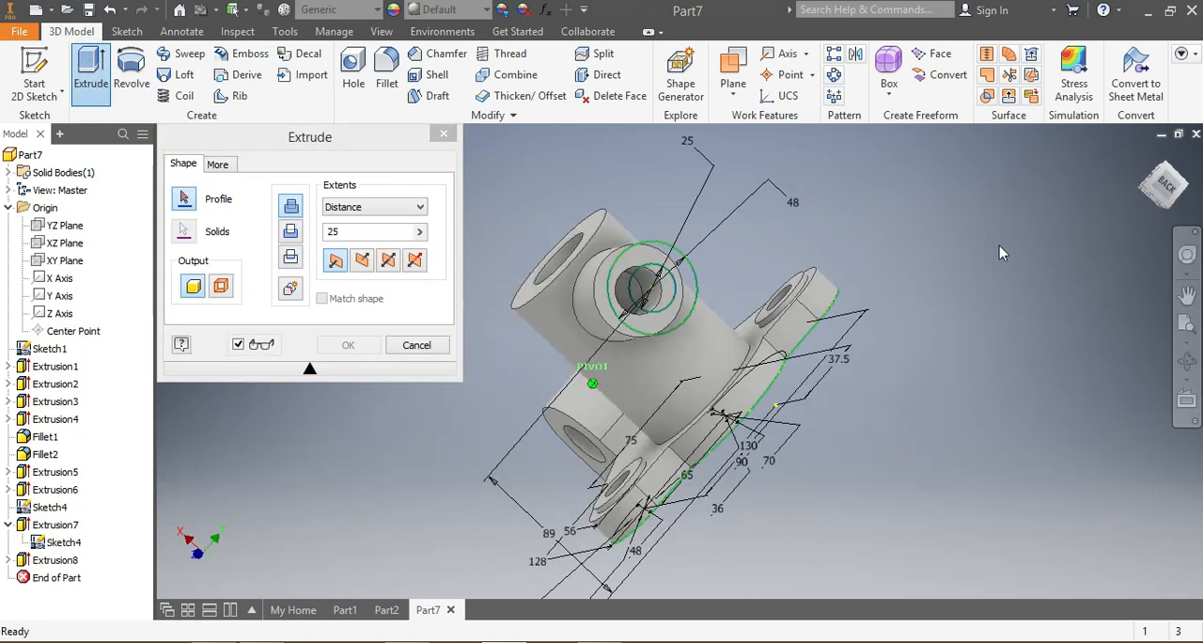
pyautogui.click(665, 279)
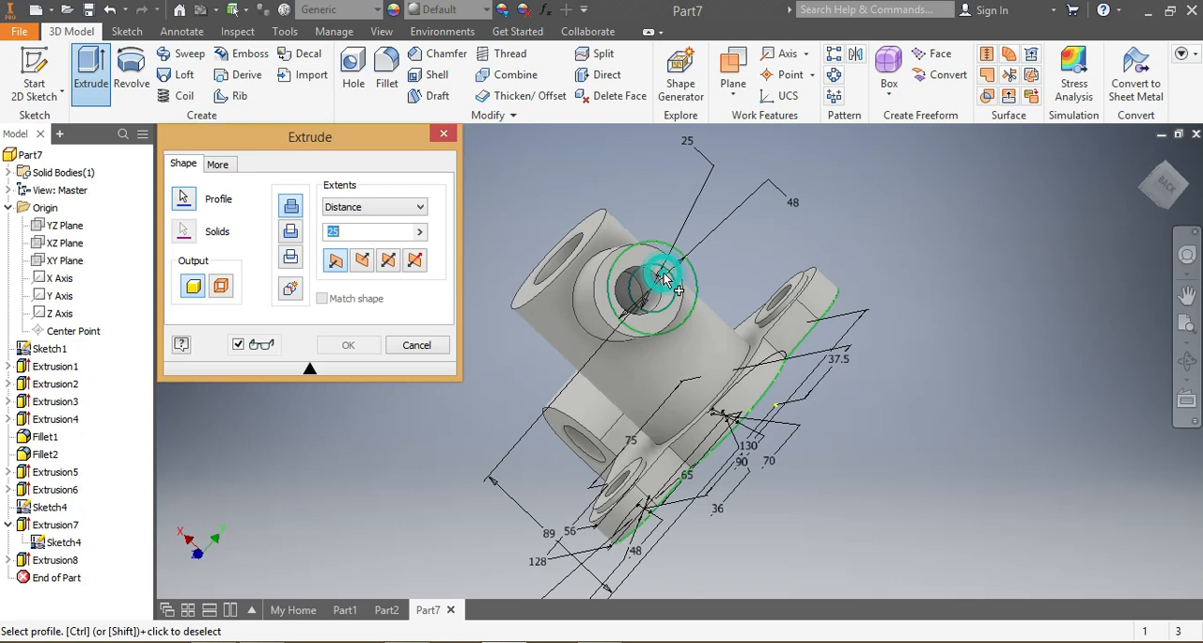
pyautogui.click(291, 231)
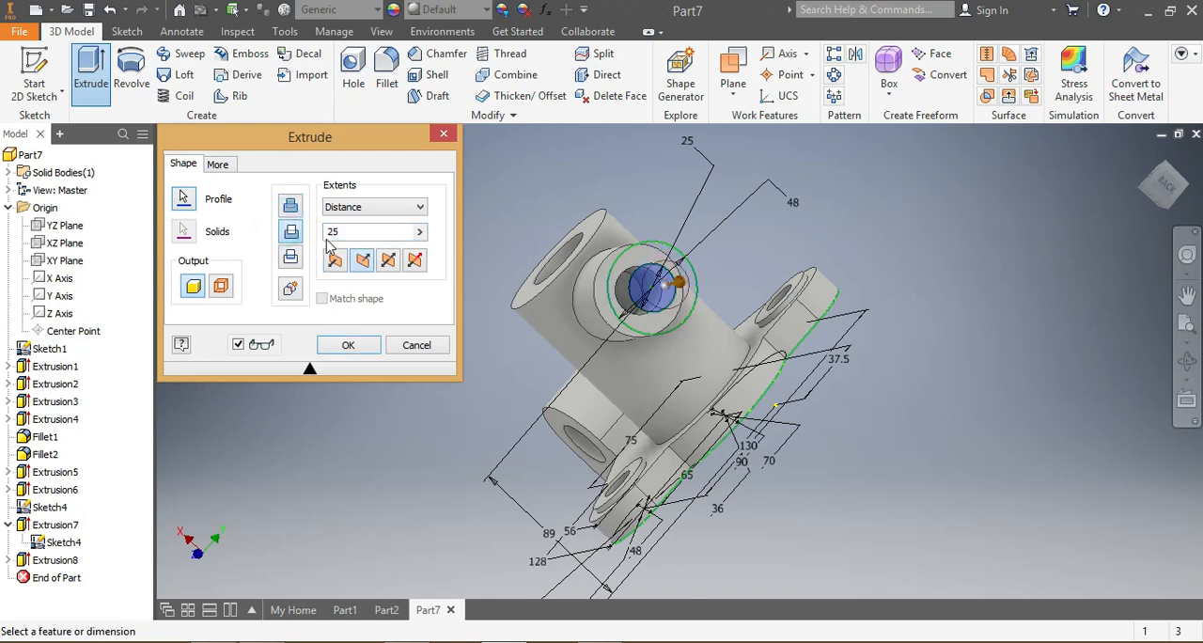
pyautogui.moveTo(408, 642)
pyautogui.write('80')
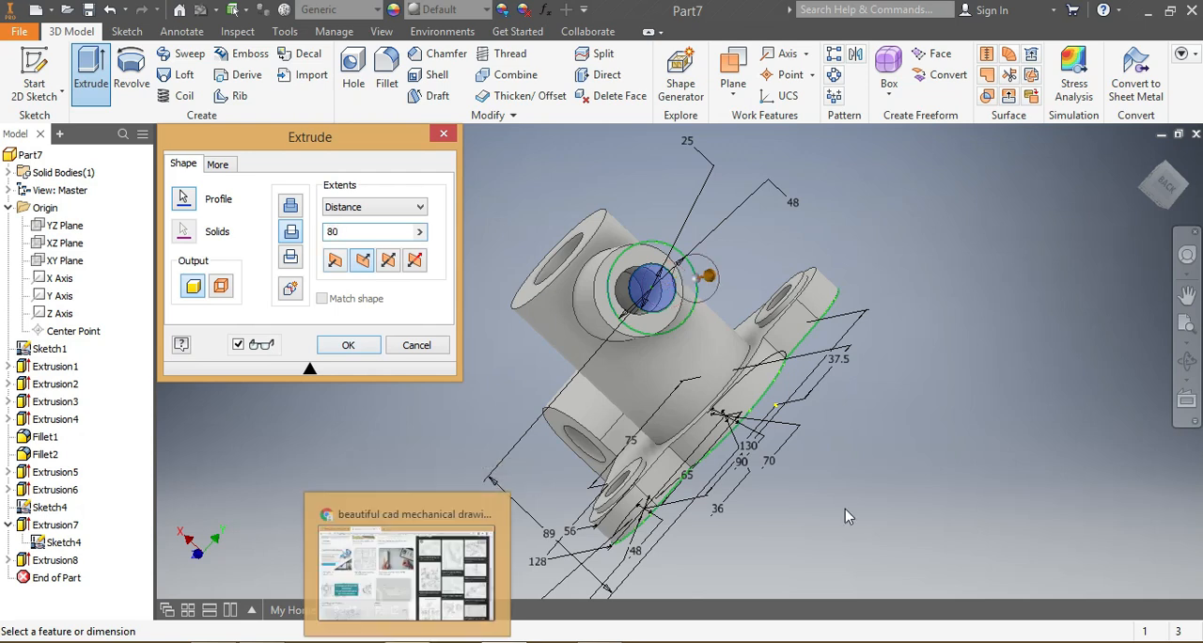
pyautogui.moveTo(1169, 191); pyautogui.dragTo(1163, 186)
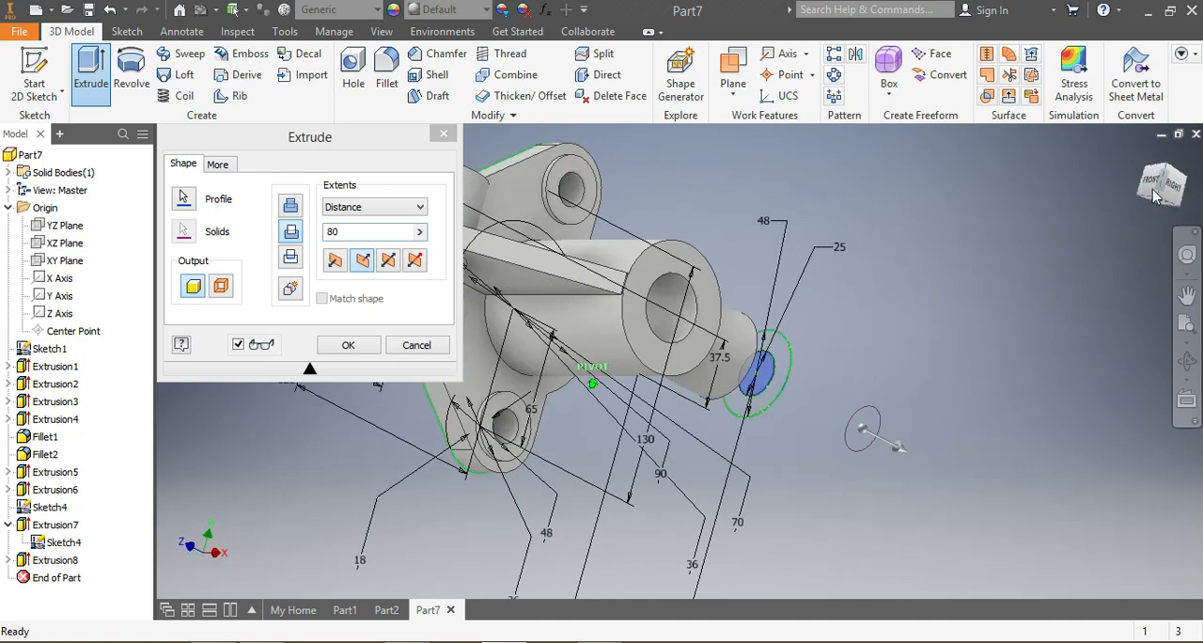
pyautogui.click(344, 266)
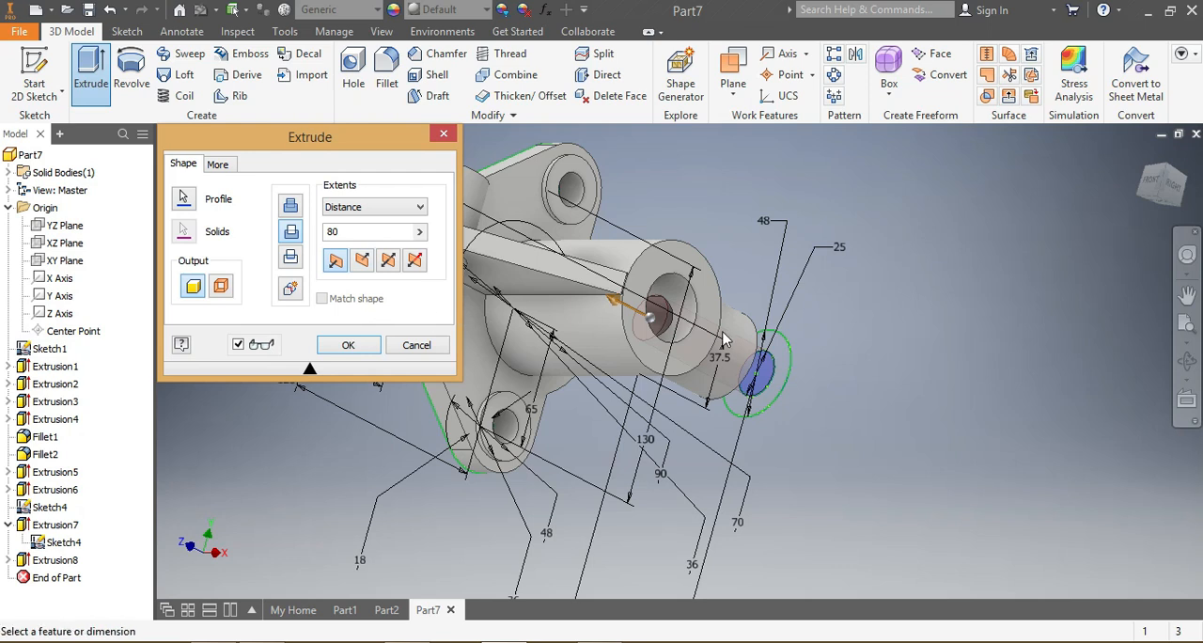
pyautogui.scroll(3, 641, 370)
pyautogui.scroll(-5, 698, 352)
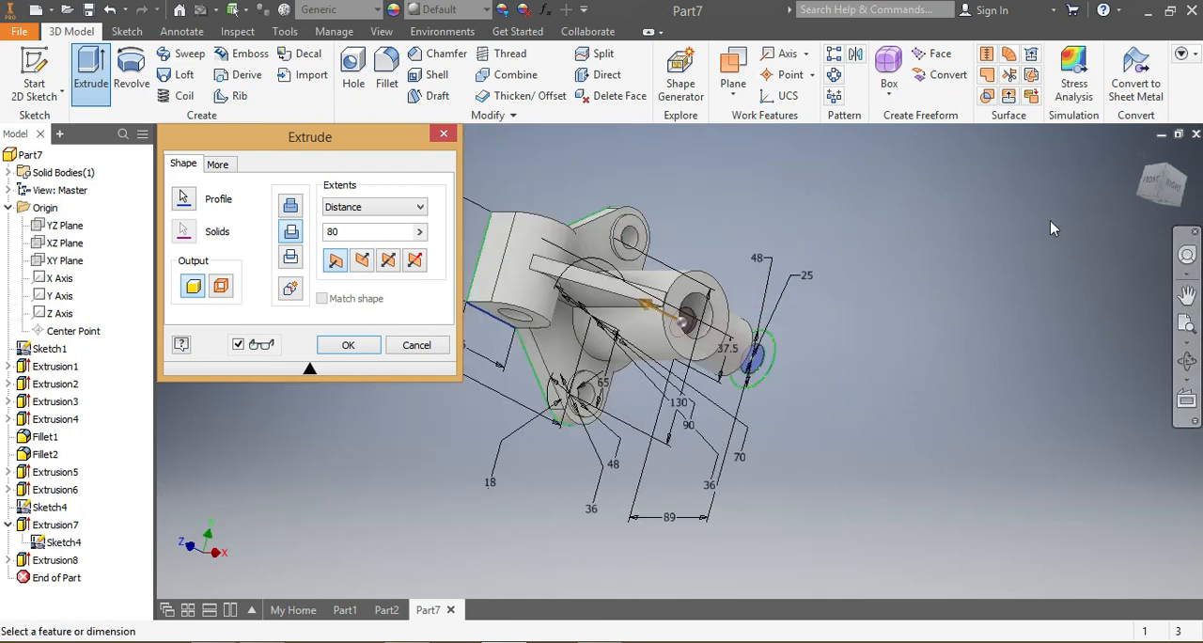
pyautogui.moveTo(1166, 193)
pyautogui.mouseDown()
pyautogui.moveTo(1158, 213)
pyautogui.moveTo(1134, 204)
pyautogui.mouseUp()
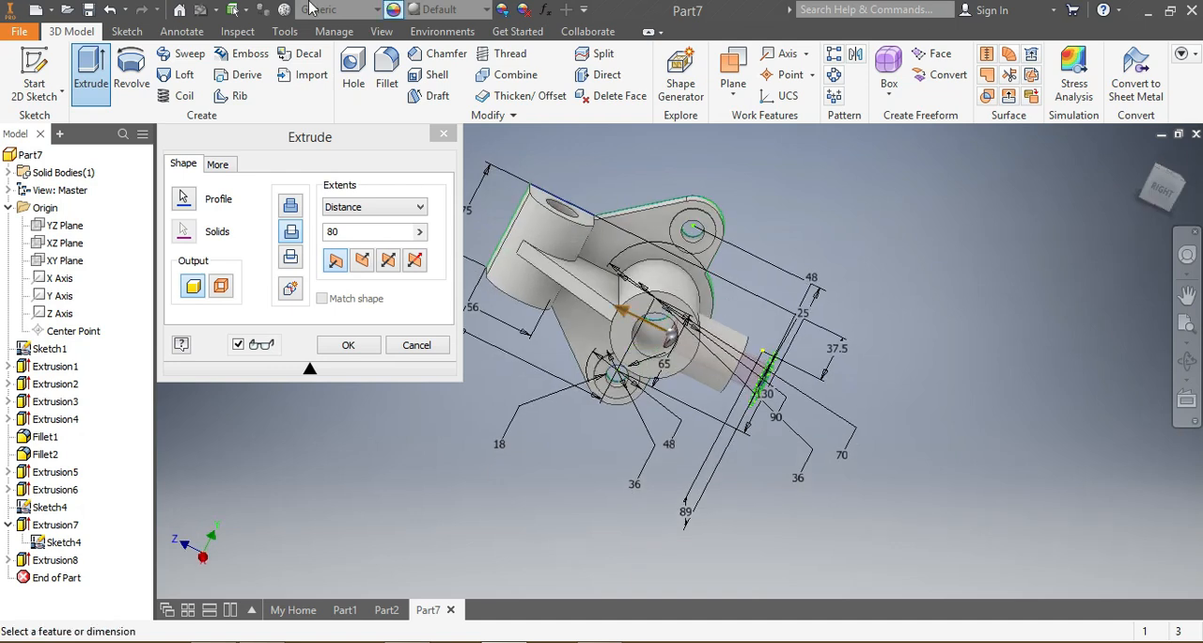
pyautogui.click(346, 229)
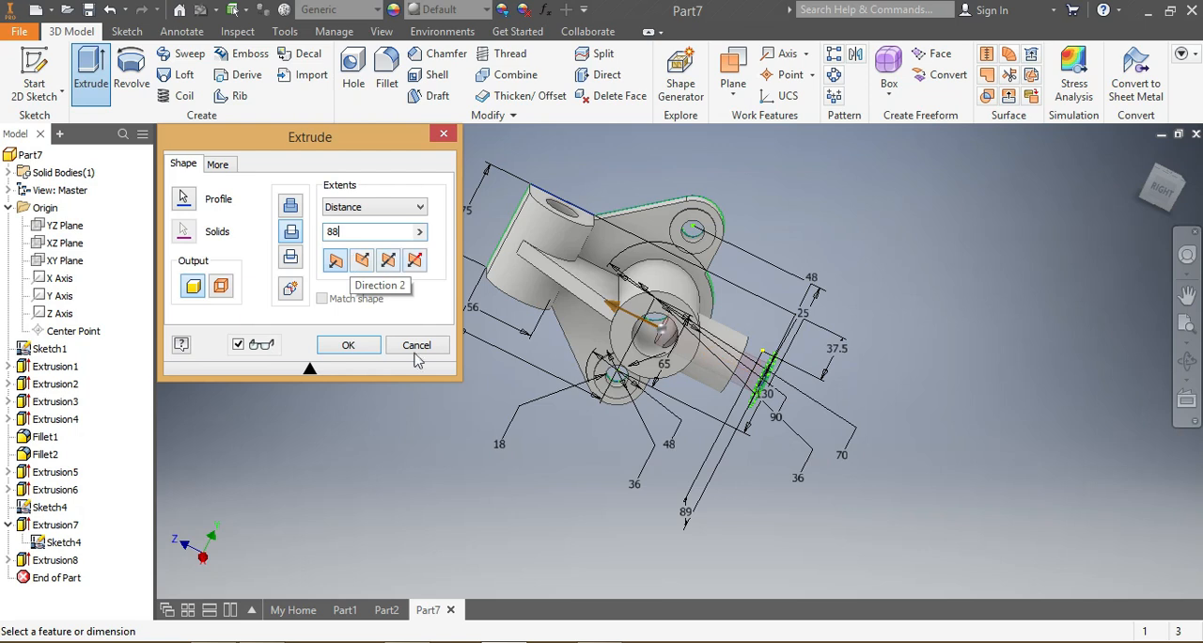
pyautogui.click(335, 346)
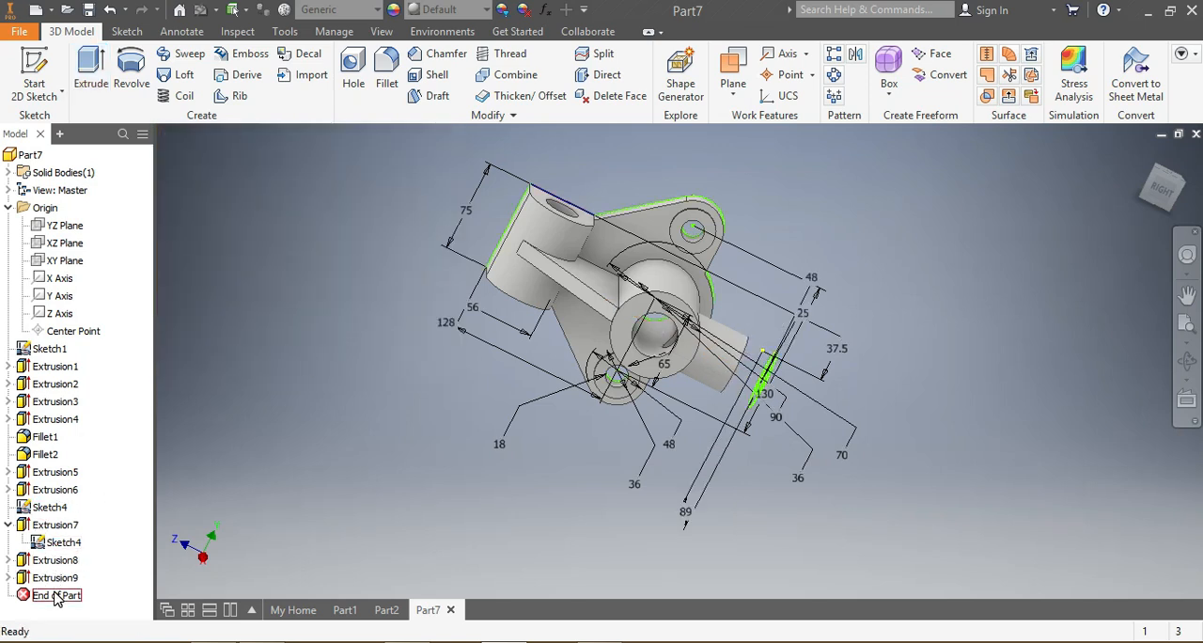
# Step: Hide the side boss's circle sketch (Sketch4) and the base sketch (Sketch1) so only the solid is displayed
pyautogui.rightClick(56, 597)
pyautogui.click(46, 581)
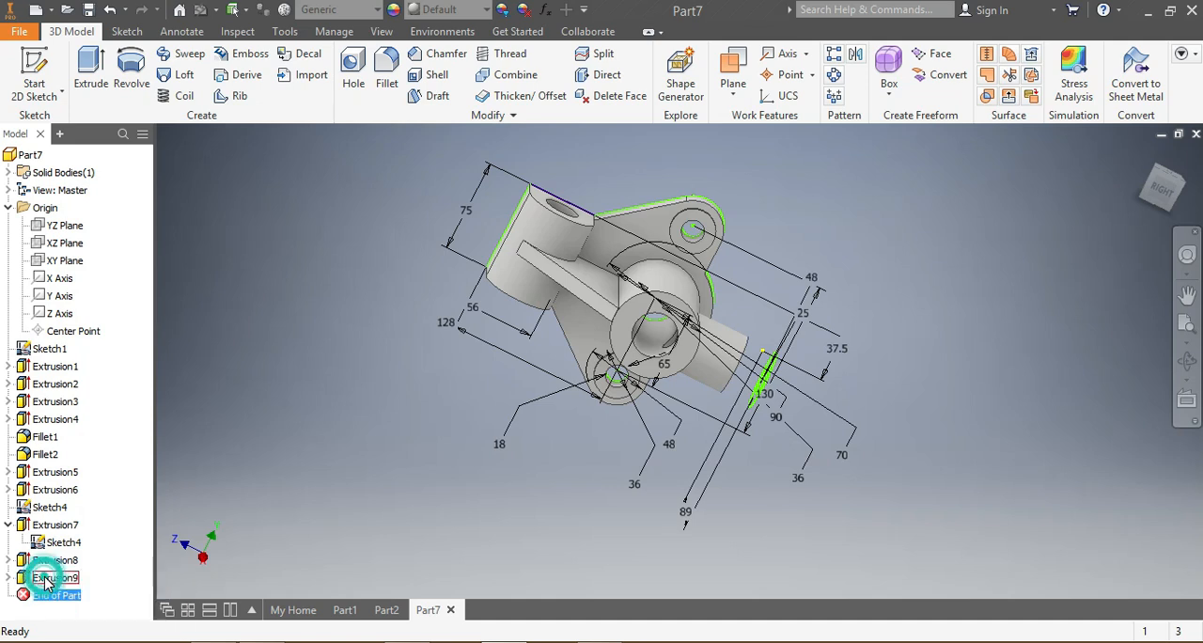
pyautogui.rightClick(45, 581)
pyautogui.click(19, 583)
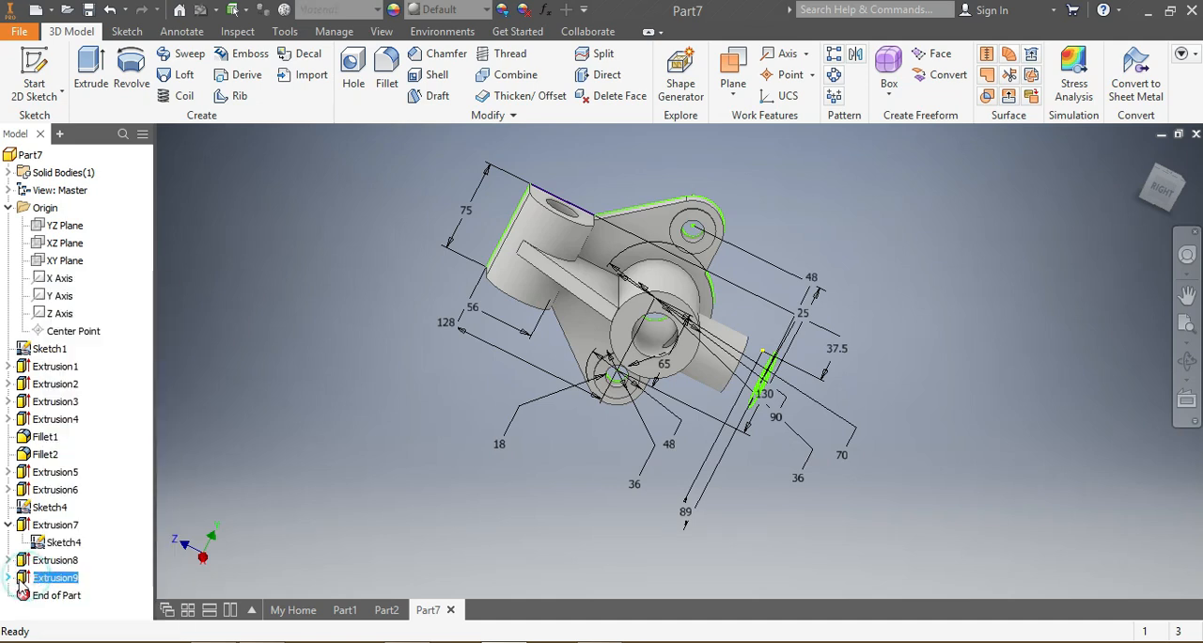
pyautogui.click(9, 577)
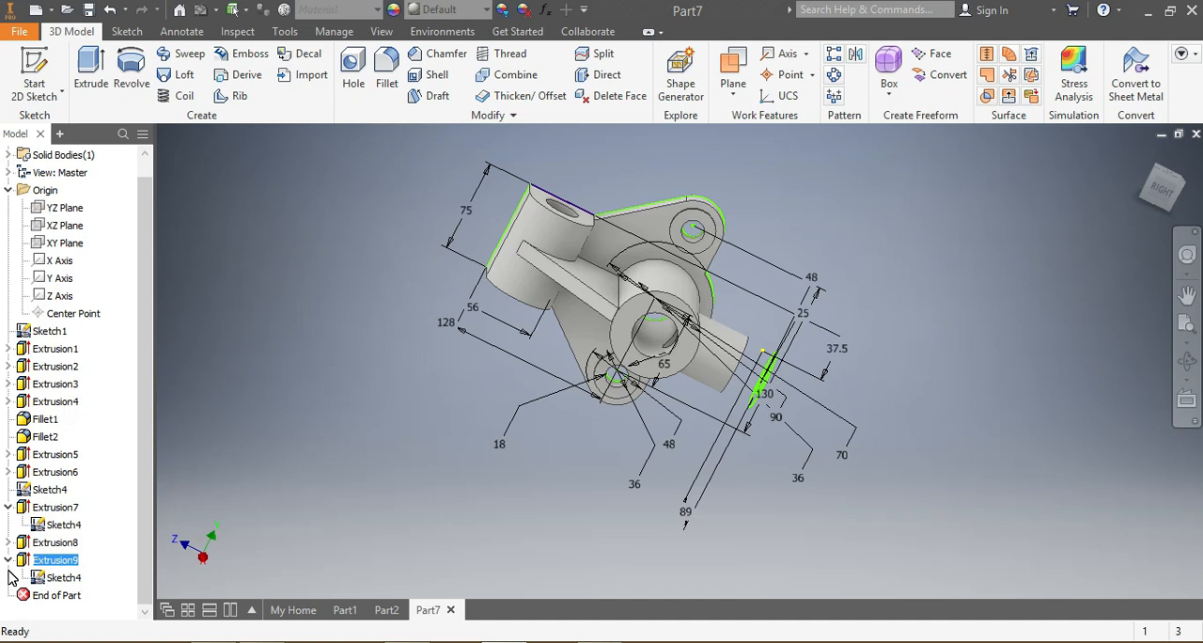
pyautogui.rightClick(63, 578)
pyautogui.click(101, 500)
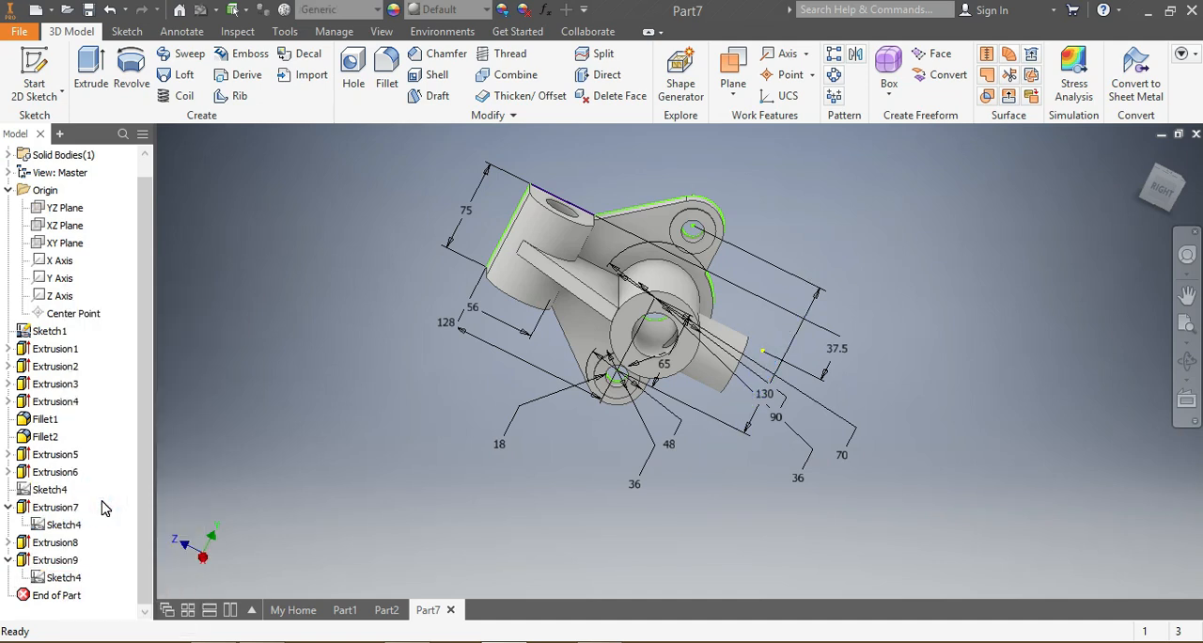
pyautogui.rightClick(40, 333)
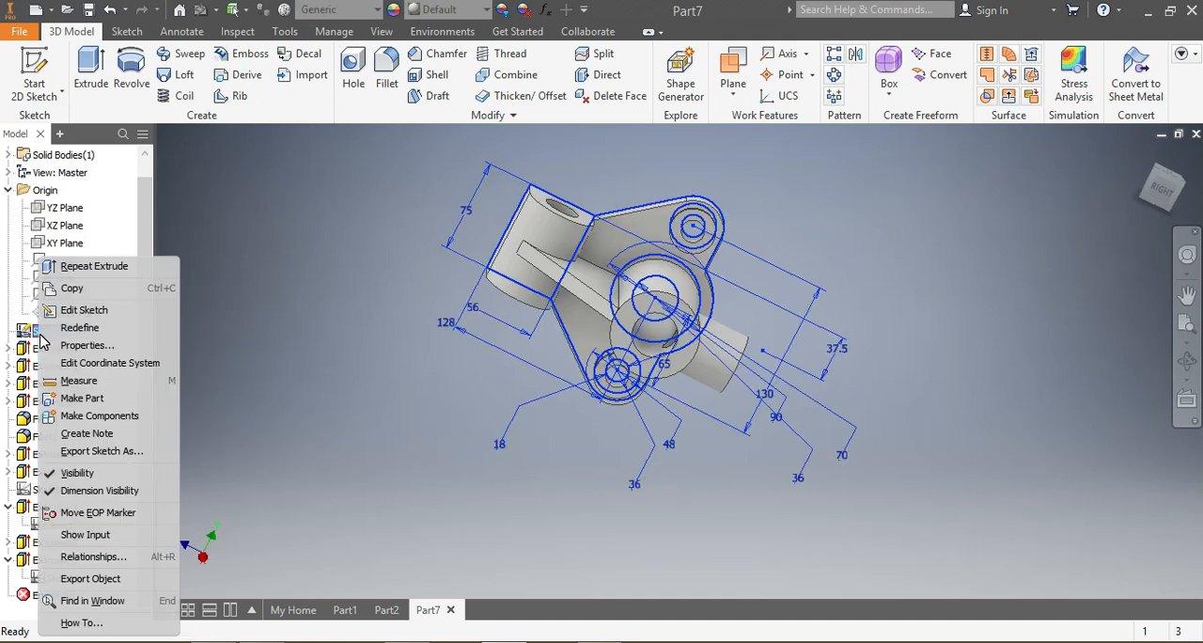
pyautogui.click(54, 480)
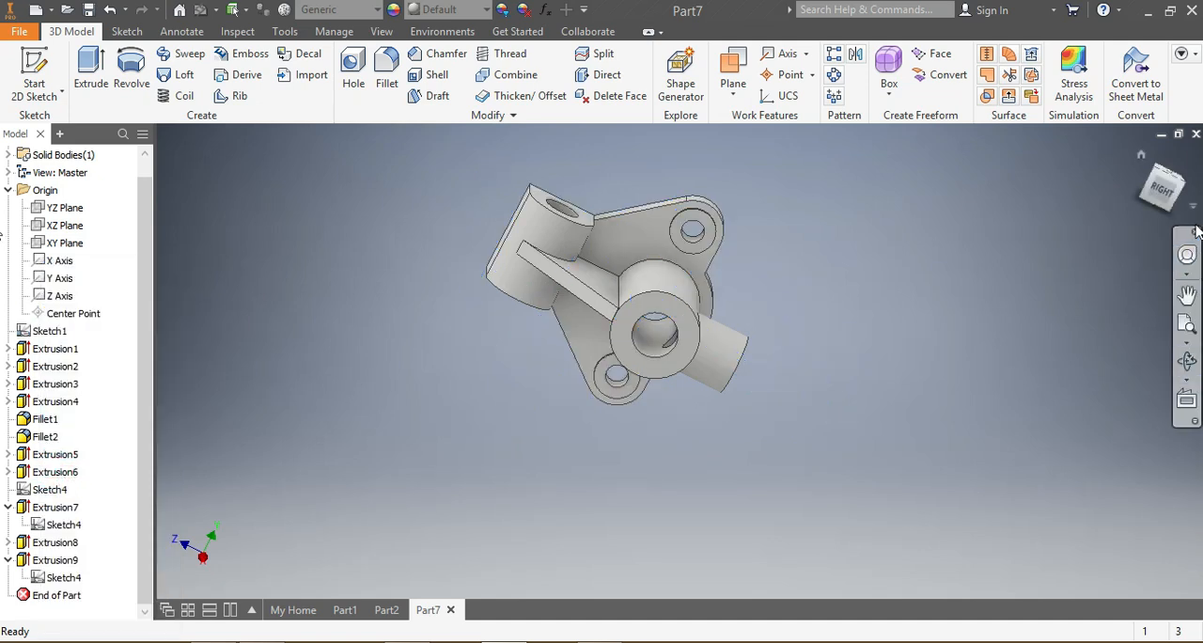
# Step: Assign the Stainless Steel material from the Inventor Material Library to the bracket
pyautogui.moveTo(1170, 207)
pyautogui.mouseDown()
pyautogui.moveTo(1171, 131)
pyautogui.moveTo(1152, 177)
pyautogui.moveTo(1057, 193)
pyautogui.moveTo(1077, 303)
pyautogui.moveTo(987, 507)
pyautogui.moveTo(1008, 554)
pyautogui.moveTo(959, 536)
pyautogui.moveTo(916, 498)
pyautogui.moveTo(949, 442)
pyautogui.moveTo(997, 404)
pyautogui.moveTo(1053, 300)
pyautogui.moveTo(963, 284)
pyautogui.mouseUp()
pyautogui.scroll(-5, 663, 353)
pyautogui.scroll(4, 663, 352)
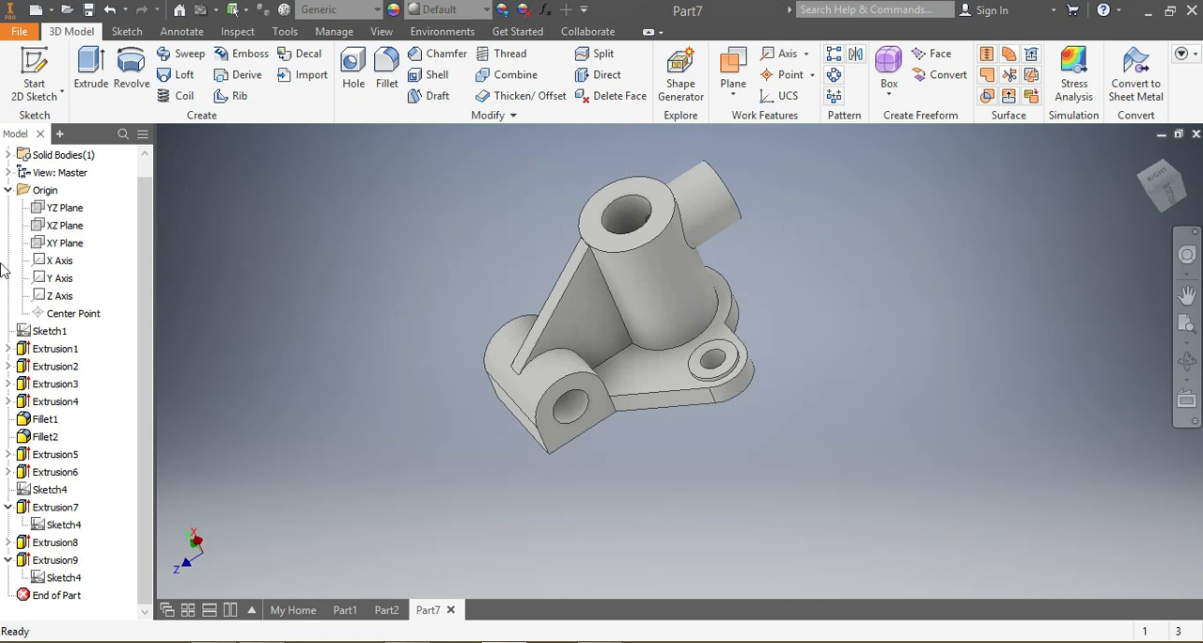
pyautogui.click(376, 11)
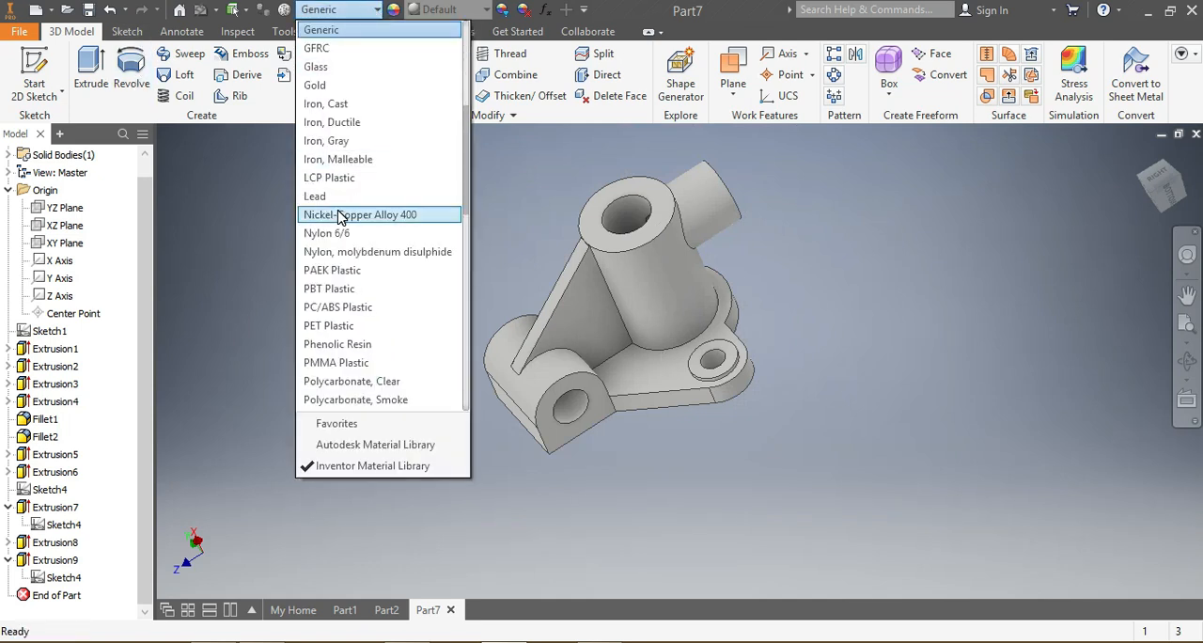
pyautogui.scroll(-12, 341, 218)
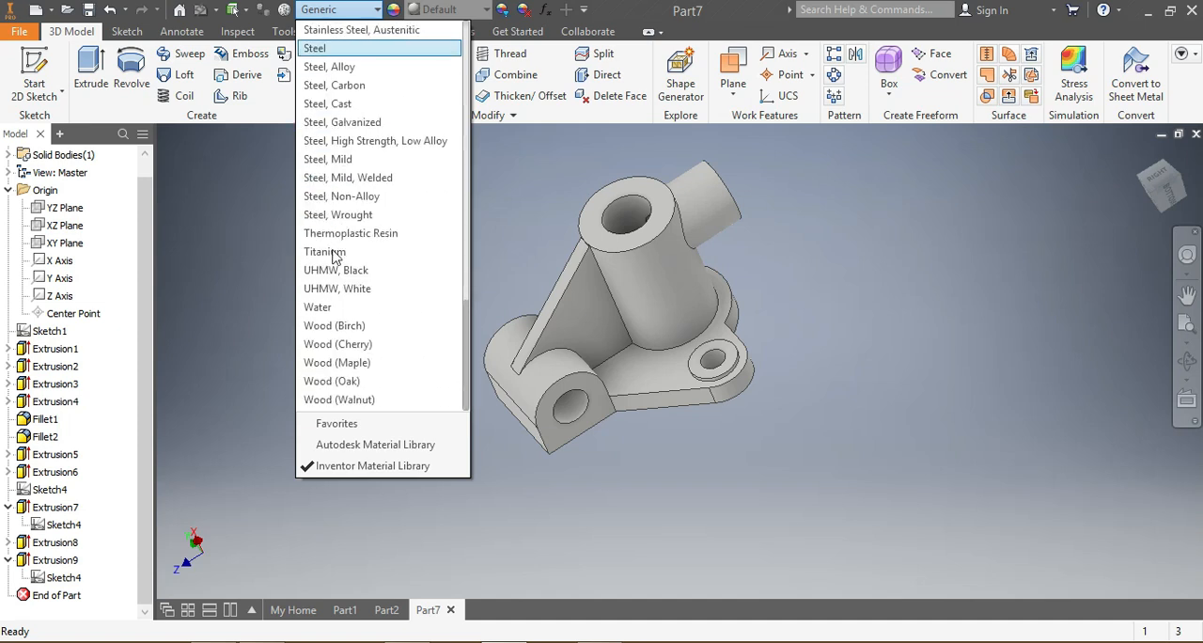
pyautogui.scroll(3, 334, 256)
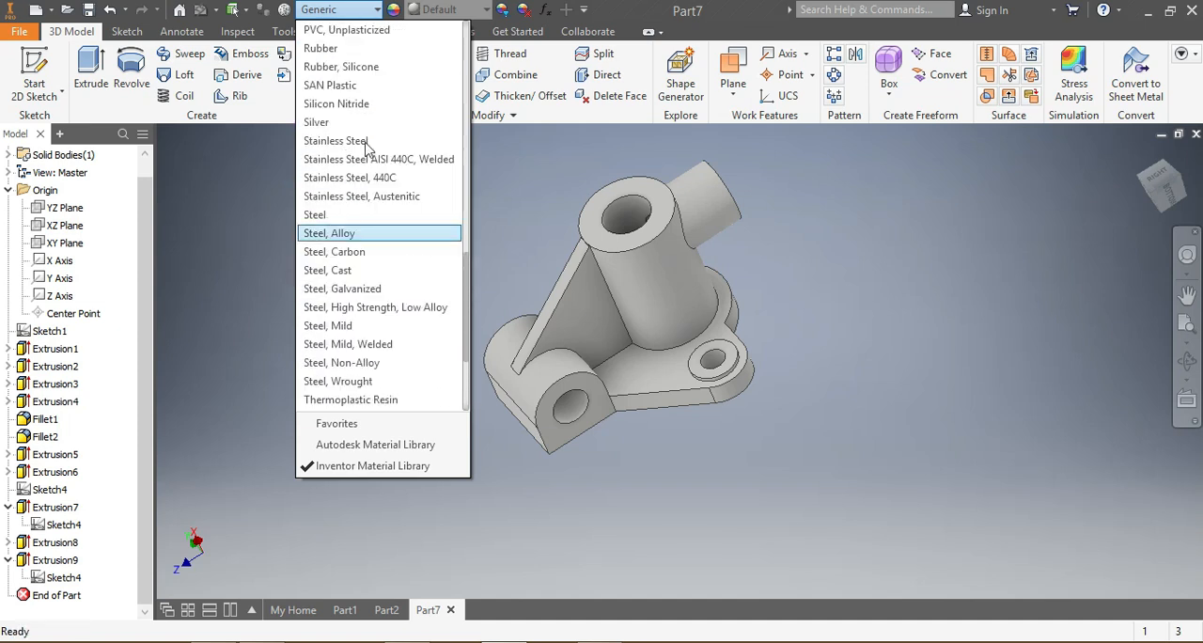
pyautogui.click(365, 141)
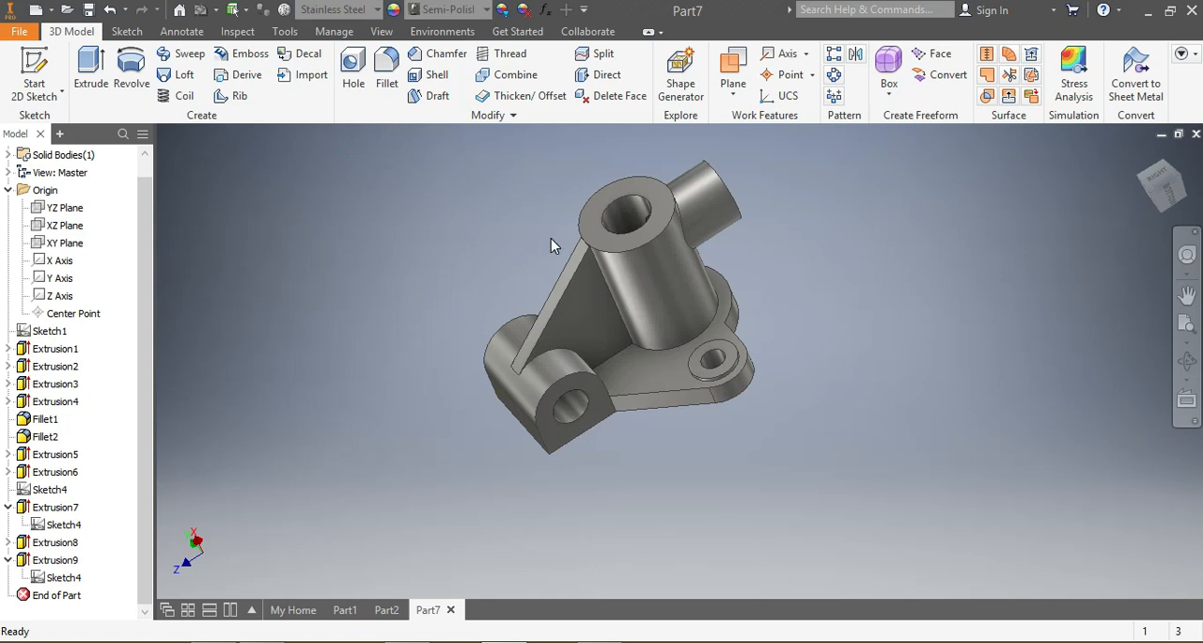
pyautogui.scroll(-2, 541, 221)
pyautogui.scroll(4, 536, 208)
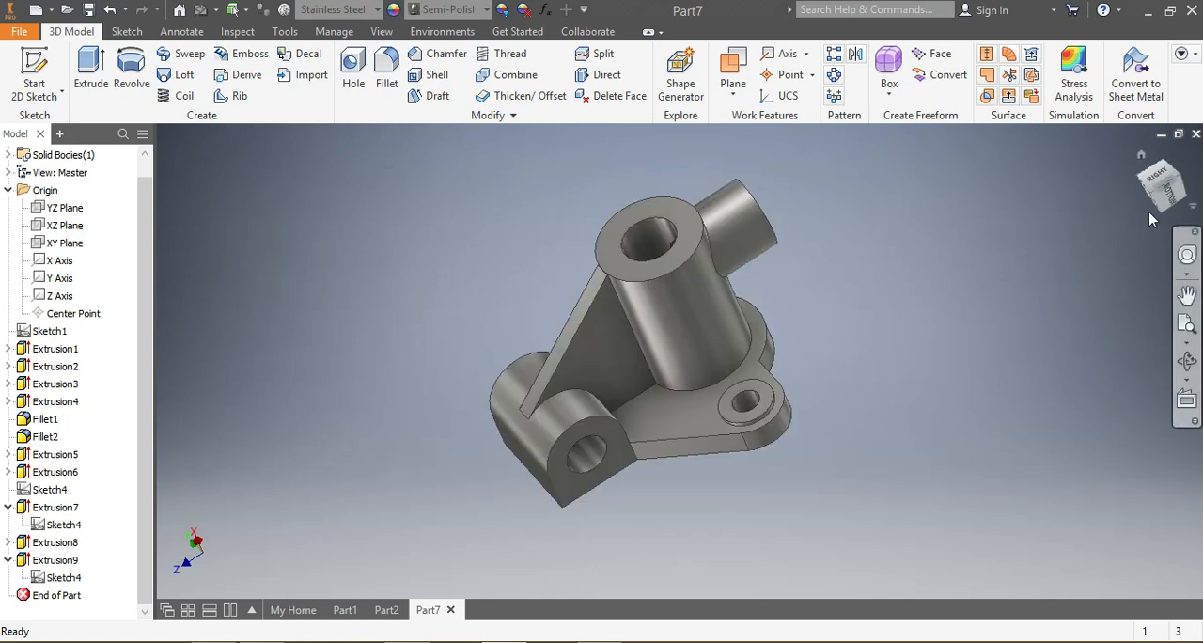
pyautogui.moveTo(1143, 195)
pyautogui.mouseDown()
pyautogui.moveTo(1158, 239)
pyautogui.moveTo(1161, 185)
pyautogui.moveTo(1102, 196)
pyautogui.moveTo(1079, 227)
pyautogui.moveTo(1020, 215)
pyautogui.moveTo(1081, 231)
pyautogui.moveTo(1109, 209)
pyautogui.moveTo(1162, 199)
pyautogui.moveTo(1100, 218)
pyautogui.moveTo(1154, 194)
pyautogui.moveTo(1132, 229)
pyautogui.moveTo(1100, 247)
pyautogui.moveTo(1166, 209)
pyautogui.moveTo(1107, 235)
pyautogui.moveTo(1098, 214)
pyautogui.moveTo(1090, 246)
pyautogui.moveTo(1108, 190)
pyautogui.moveTo(1139, 196)
pyautogui.moveTo(1088, 220)
pyautogui.moveTo(1149, 212)
pyautogui.moveTo(1132, 243)
pyautogui.moveTo(1109, 194)
pyautogui.moveTo(1156, 199)
pyautogui.moveTo(1124, 222)
pyautogui.mouseUp()
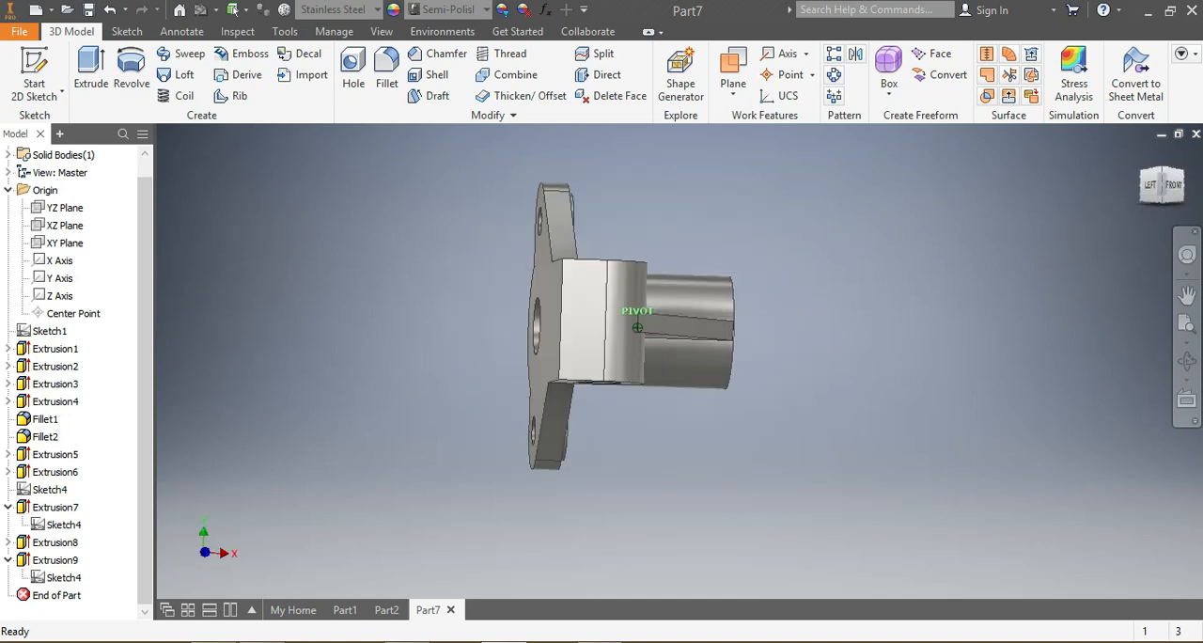